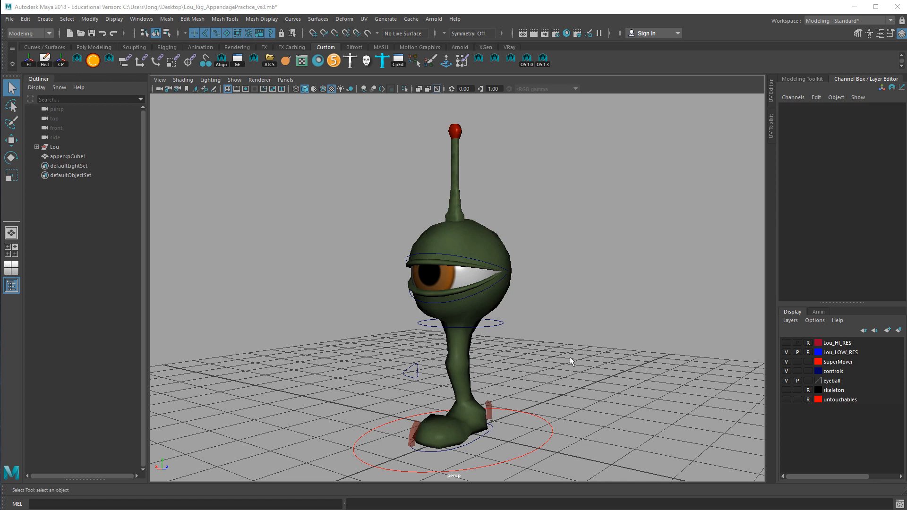
Step: Try moving the root control around the body to test whether the antenna follows, and undo the move
{"action": "left_click", "coordinate": [461, 221]}
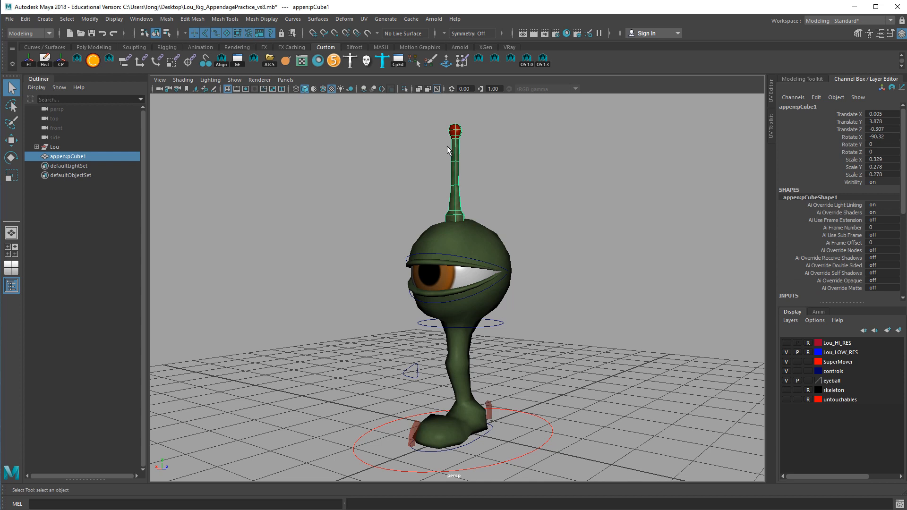
{"action": "left_click", "coordinate": [583, 307]}
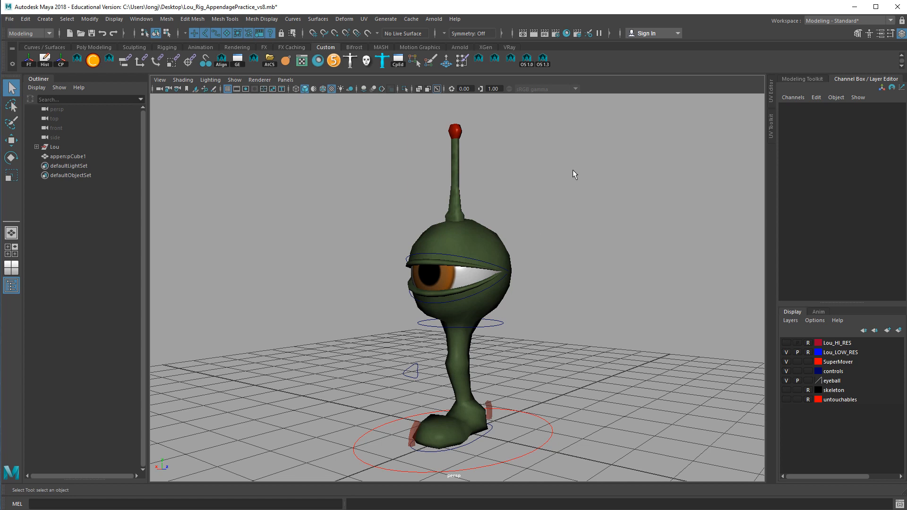
{"action": "left_click_drag", "start_coordinate": [438, 157], "coordinate": [487, 174]}
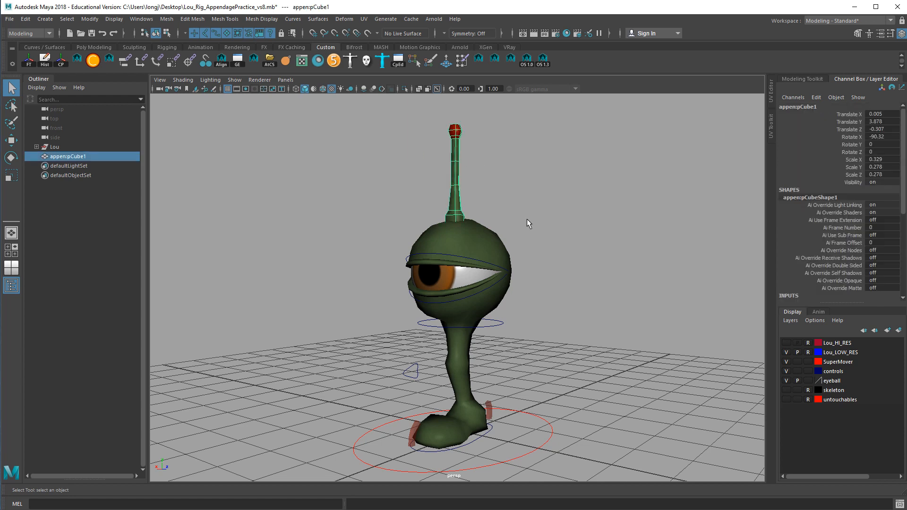
{"action": "mouse_move", "coordinate": [493, 201]}
{"action": "left_mouse_down", "text": "alt"}
{"action": "mouse_move", "coordinate": [513, 202]}
{"action": "mouse_move", "coordinate": [484, 200]}
{"action": "left_mouse_up", "text": "alt"}
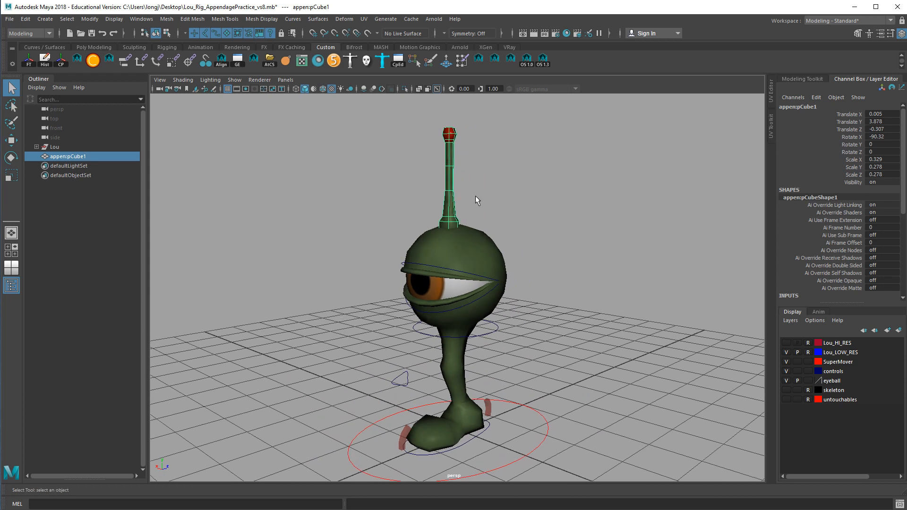
{"action": "left_click", "coordinate": [488, 333]}
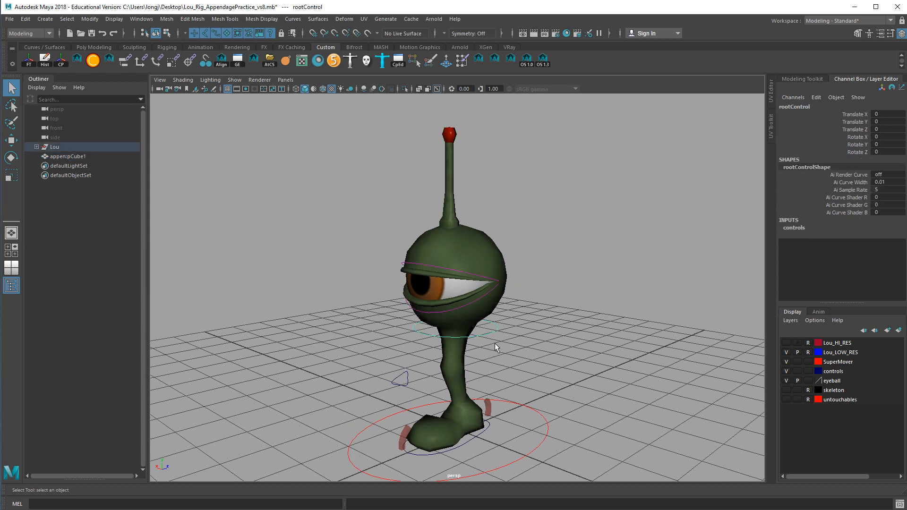
{"action": "key", "text": "w"}
{"action": "mouse_move", "coordinate": [469, 329]}
{"action": "middle_mouse_down"}
{"action": "mouse_move", "coordinate": [489, 358]}
{"action": "mouse_move", "coordinate": [464, 328]}
{"action": "middle_mouse_up"}
{"action": "key", "text": "ctrl+z"}
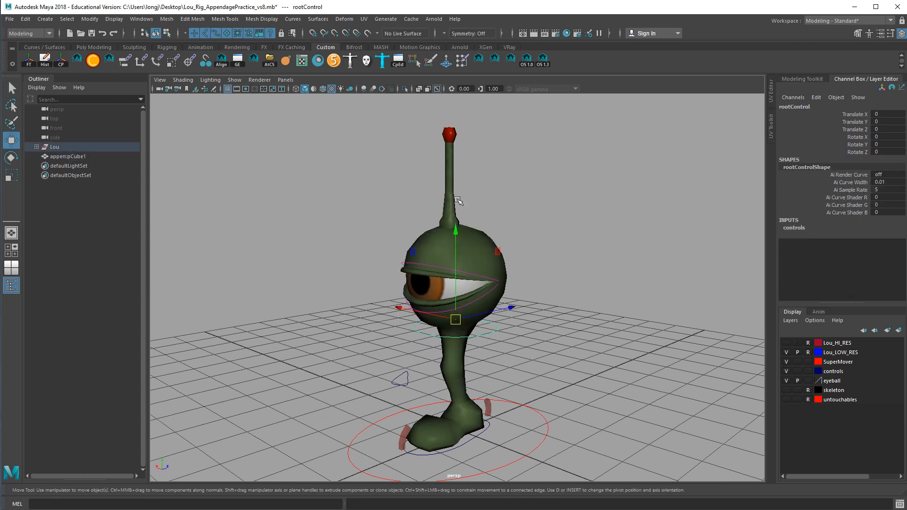
Step: Check the antenna's selection, try moving the foot control, and undo the foot move
{"action": "left_click", "coordinate": [450, 194]}
{"action": "left_click_drag", "start_coordinate": [507, 239], "coordinate": [466, 147], "text": "alt"}
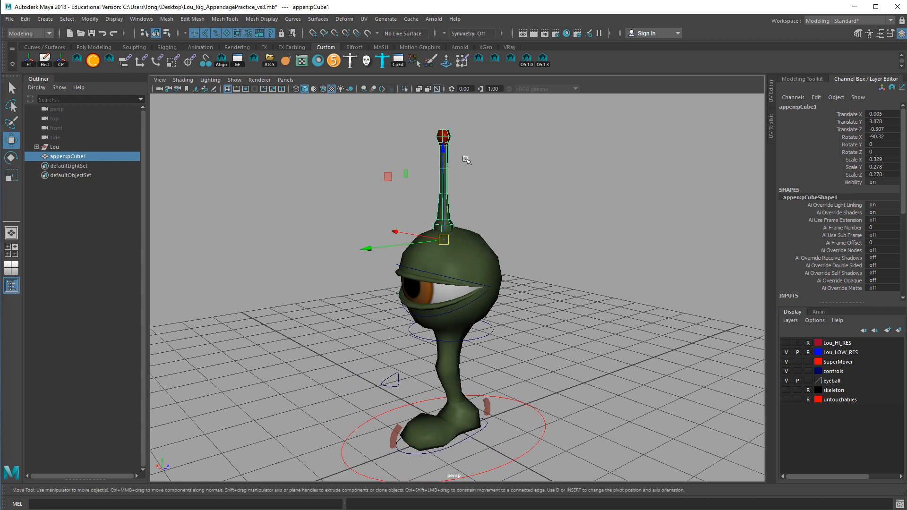
{"action": "scroll", "coordinate": [445, 211], "scroll_direction": "up", "scroll_amount": 2}
{"action": "left_click_drag", "start_coordinate": [445, 211], "coordinate": [457, 221], "text": "alt"}
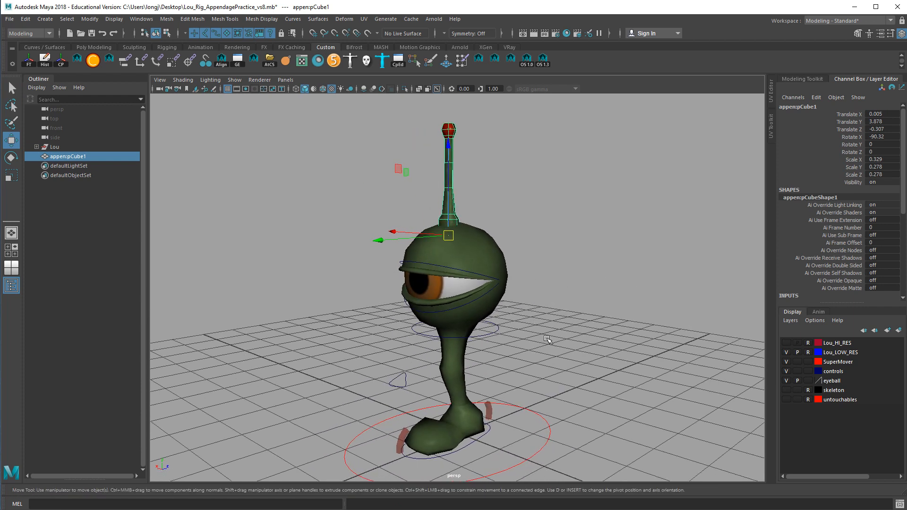
{"action": "left_click", "coordinate": [494, 344]}
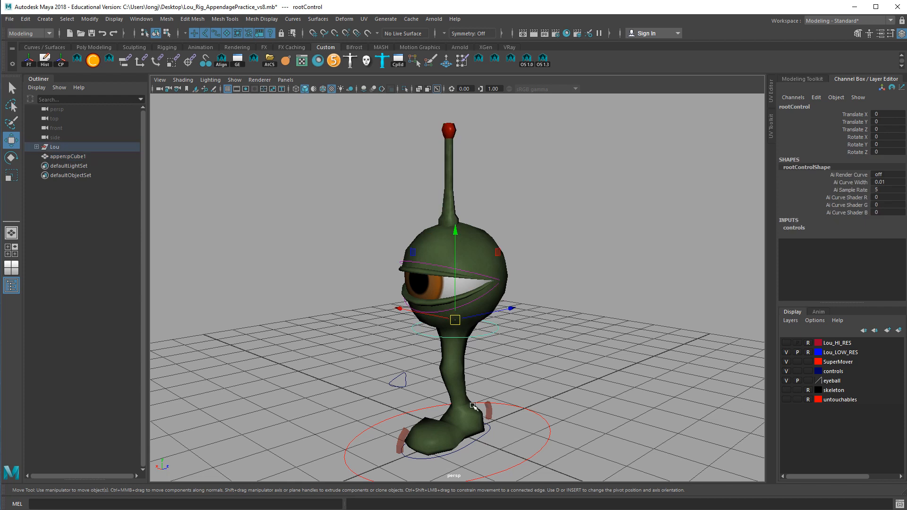
{"action": "left_click_drag", "start_coordinate": [496, 383], "coordinate": [524, 373], "text": "alt"}
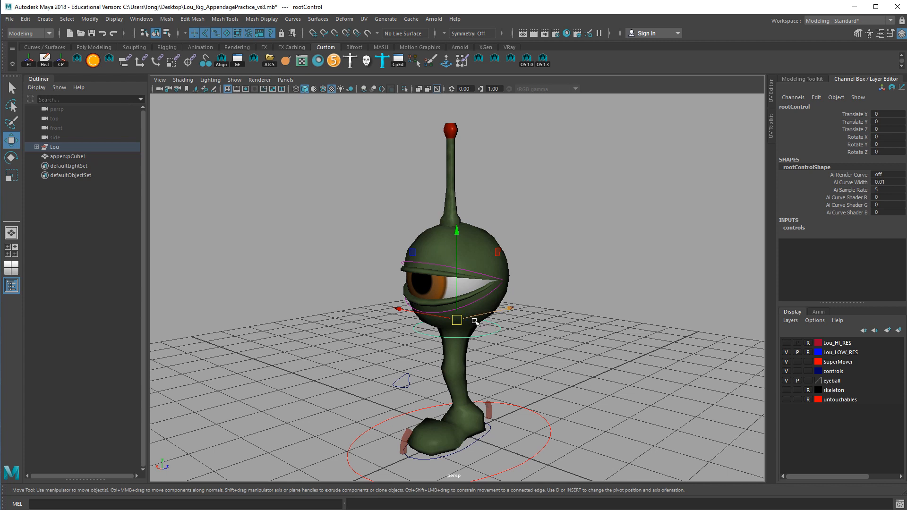
{"action": "left_click", "coordinate": [480, 452]}
{"action": "left_click_drag", "start_coordinate": [467, 414], "coordinate": [489, 397]}
{"action": "key", "text": "ctrl+z"}
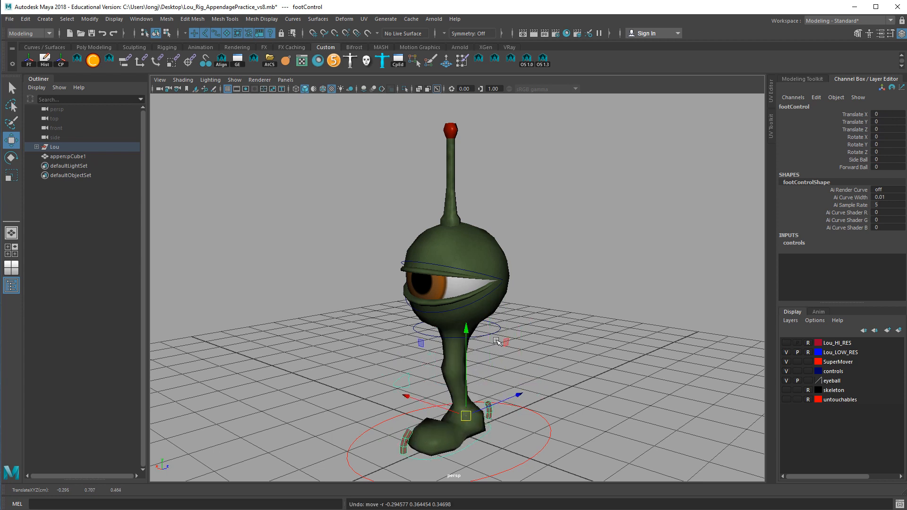
Step: Try rotating the root control to test whether the antenna follows the body, and undo the rotation
{"action": "left_click", "coordinate": [498, 340]}
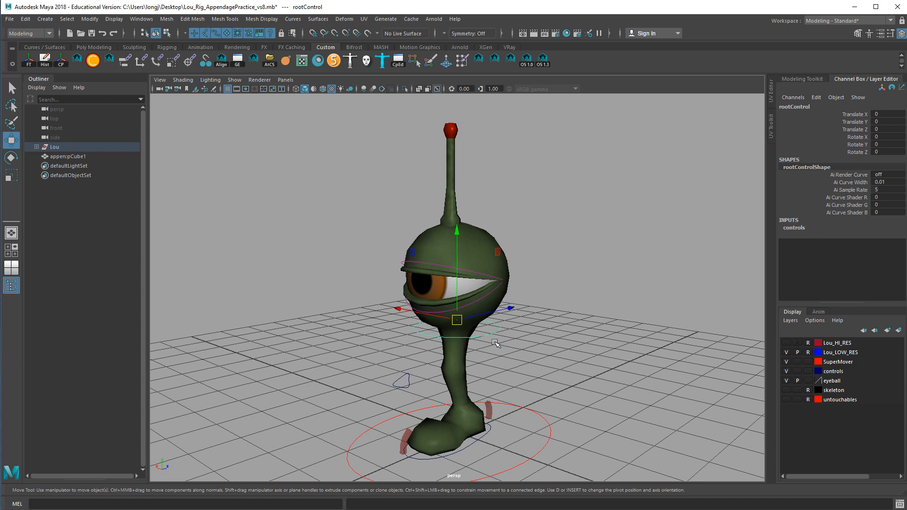
{"action": "key", "text": "e"}
{"action": "left_click_drag", "start_coordinate": [472, 304], "coordinate": [459, 337]}
{"action": "key", "text": "ctrl+z"}
{"action": "key", "text": "ctrl+z"}
{"action": "left_click", "coordinate": [562, 287]}
{"action": "left_click", "coordinate": [454, 292]}
{"action": "key", "text": "ctrl+z"}
{"action": "key", "text": "a"}
{"action": "left_click", "coordinate": [634, 323]}
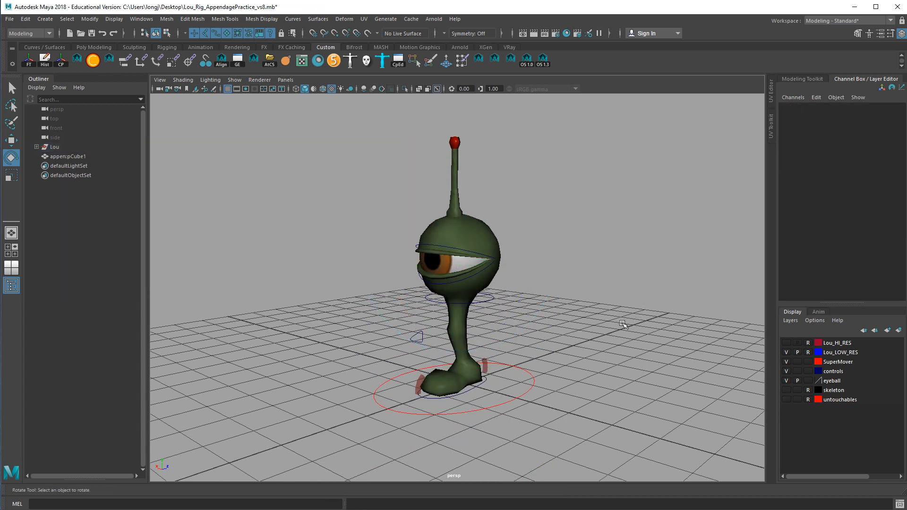
{"action": "left_click", "coordinate": [491, 305]}
{"action": "scroll", "coordinate": [500, 324], "scroll_direction": "up", "scroll_amount": 4}
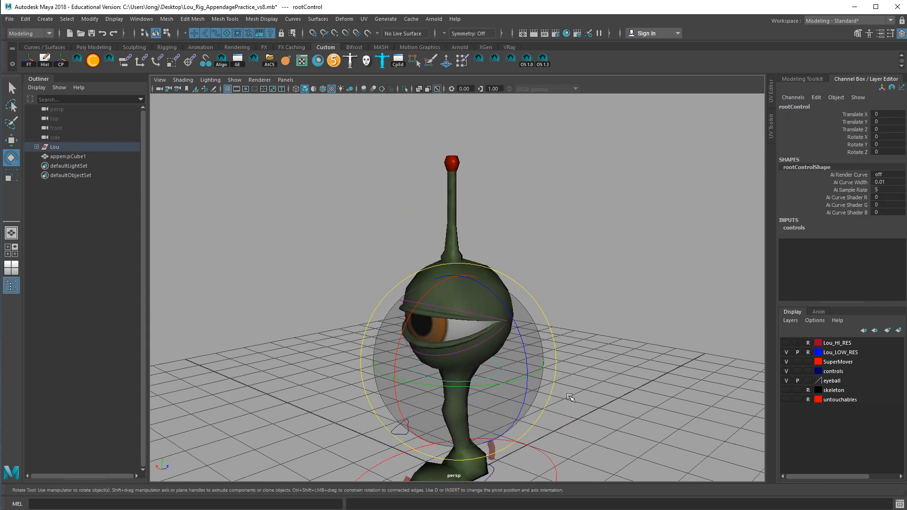
{"action": "left_click", "coordinate": [558, 238]}
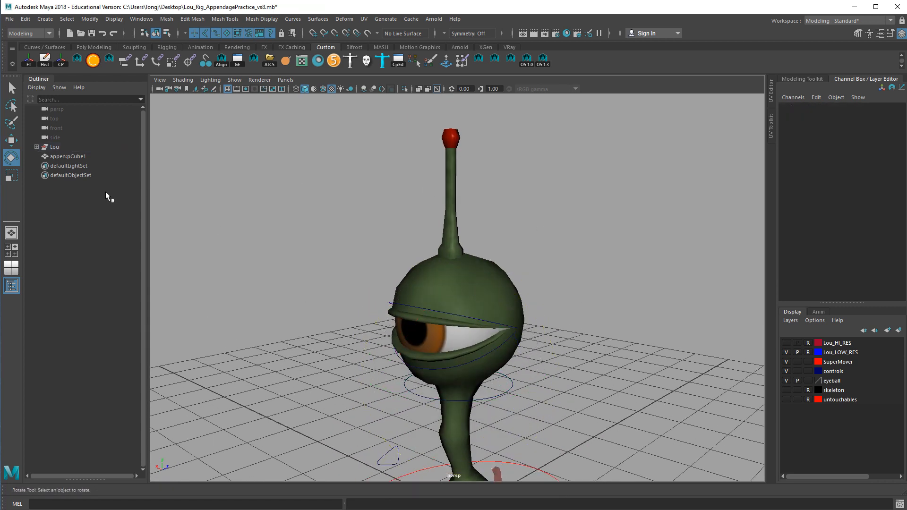
Step: Rename the antenna object as antenna_mesh
{"action": "left_click", "coordinate": [452, 203]}
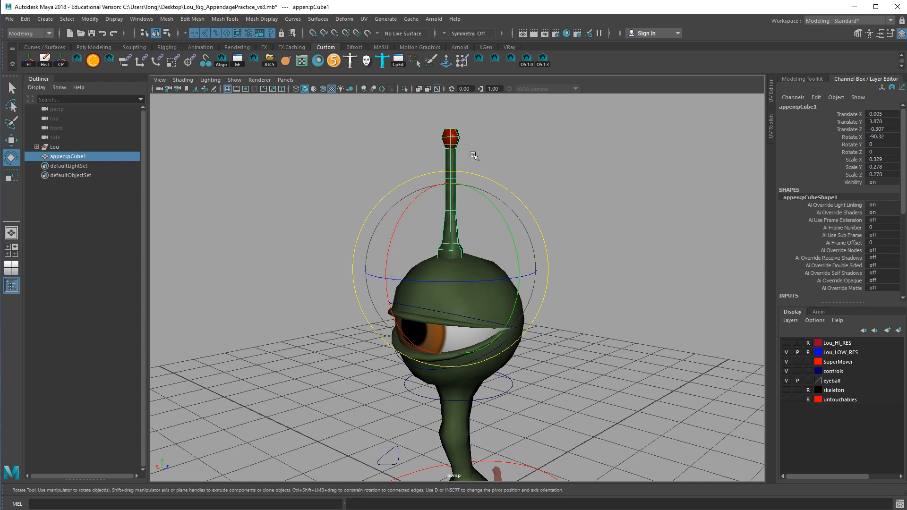
{"action": "double_click", "coordinate": [83, 161]}
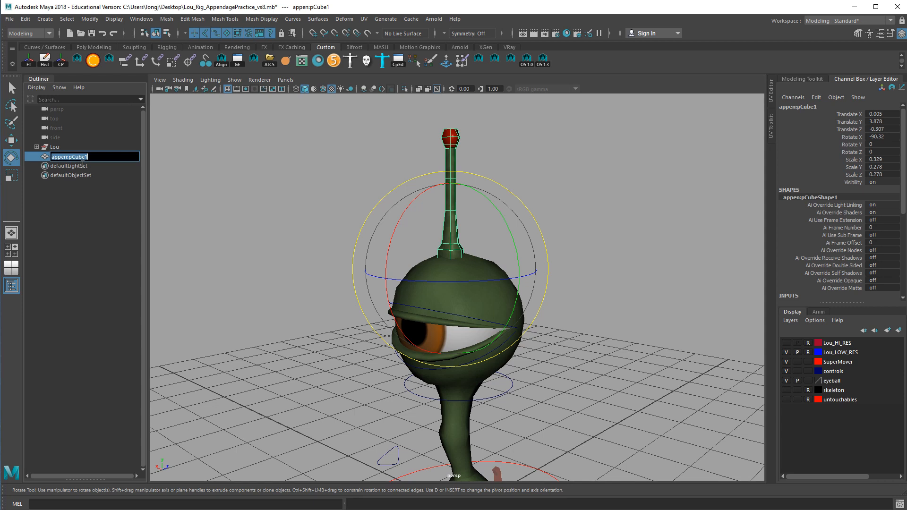
{"action": "type", "text": "antenna"}
{"action": "key", "text": "Return"}
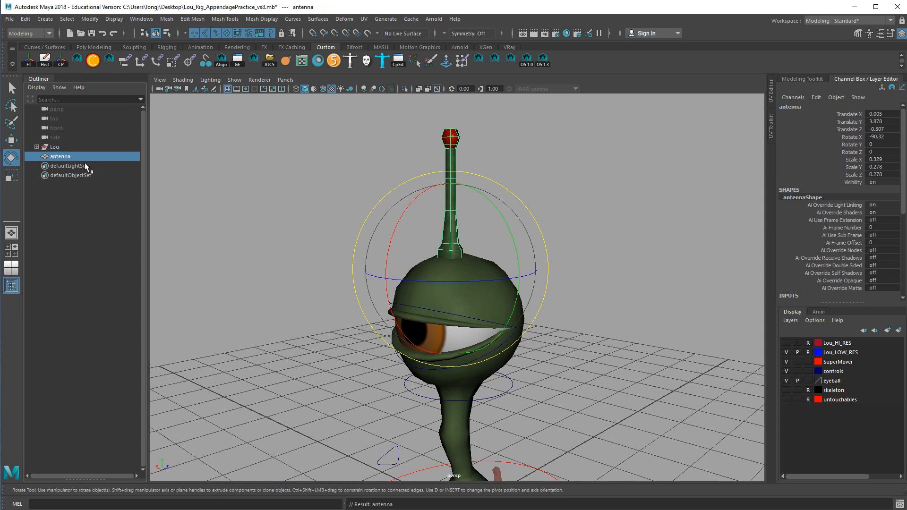
{"action": "double_click", "coordinate": [86, 161]}
{"action": "key", "text": "Right"}
{"action": "type", "text": "_mesh"}
{"action": "key", "text": "Return"}
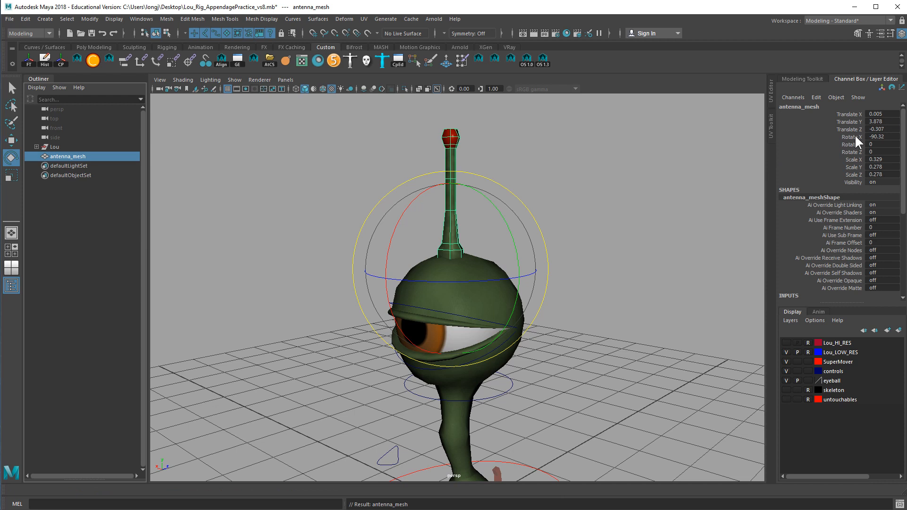
Step: Freeze the transformations of antenna_mesh
{"action": "left_click", "coordinate": [90, 19]}
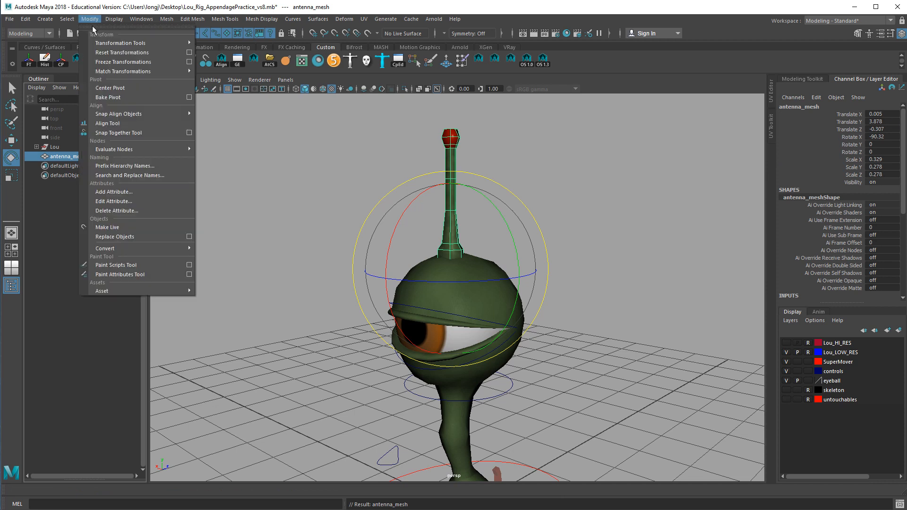
{"action": "left_click", "coordinate": [108, 66]}
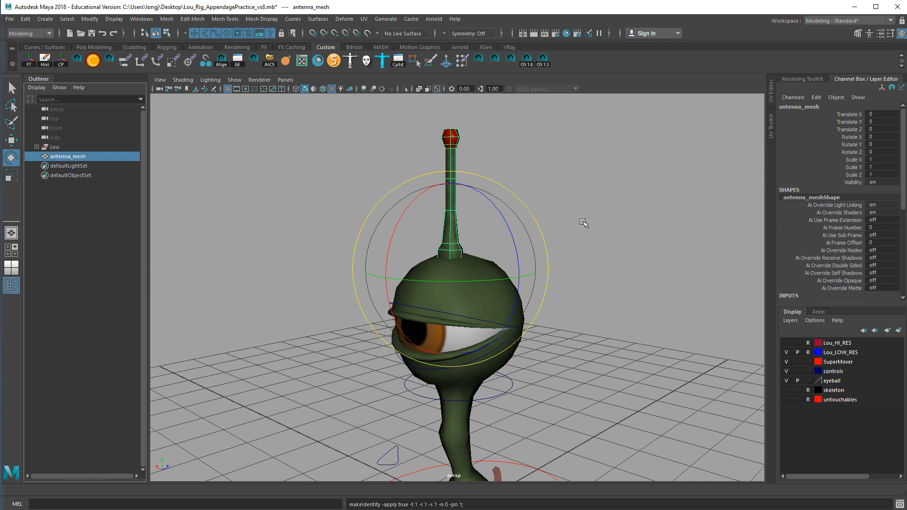
{"action": "mouse_move", "coordinate": [668, 291]}
{"action": "left_mouse_down", "text": "alt"}
{"action": "mouse_move", "coordinate": [606, 281]}
{"action": "mouse_move", "coordinate": [669, 279]}
{"action": "left_mouse_up", "text": "alt"}
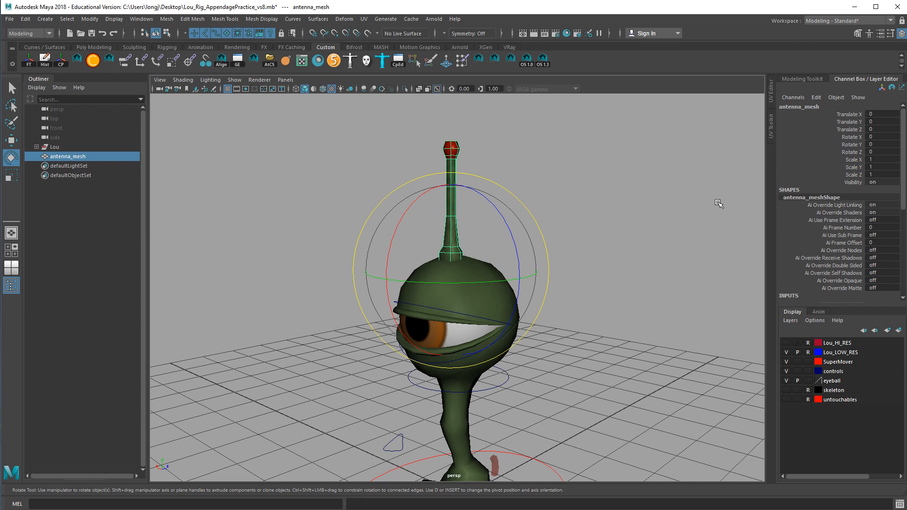
Step: Review the inputs listed for antenna_mesh and delete its construction history
{"action": "left_click", "coordinate": [597, 213]}
{"action": "left_click", "coordinate": [447, 199]}
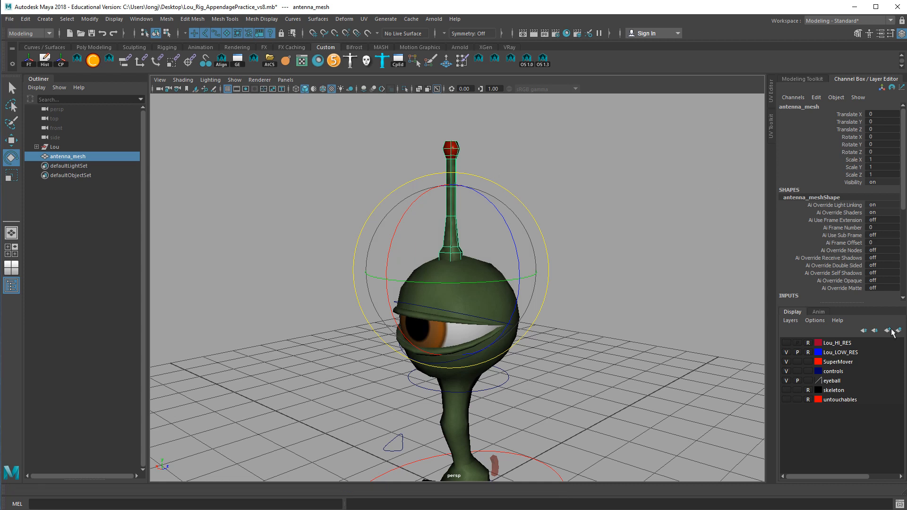
{"action": "left_click_drag", "start_coordinate": [848, 309], "coordinate": [848, 402]}
{"action": "scroll", "coordinate": [835, 303], "scroll_direction": "down", "scroll_amount": 3}
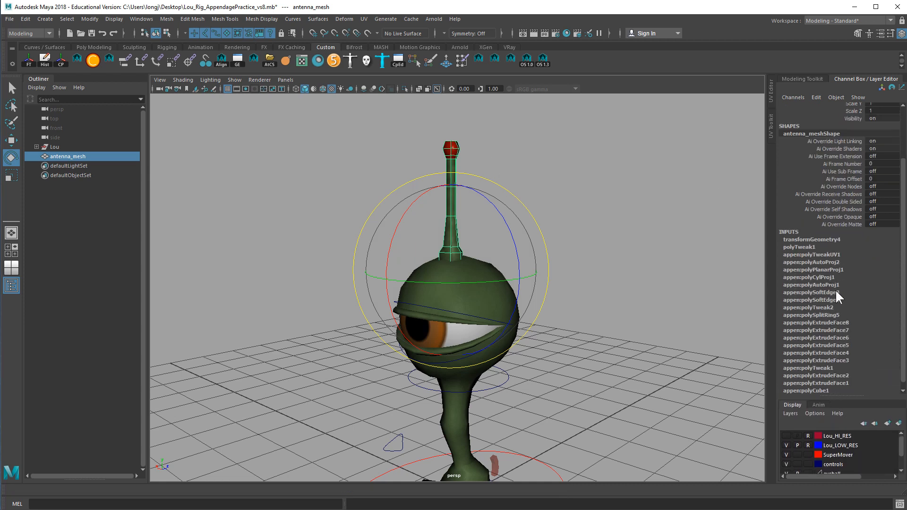
{"action": "scroll", "coordinate": [818, 297], "scroll_direction": "down", "scroll_amount": 1}
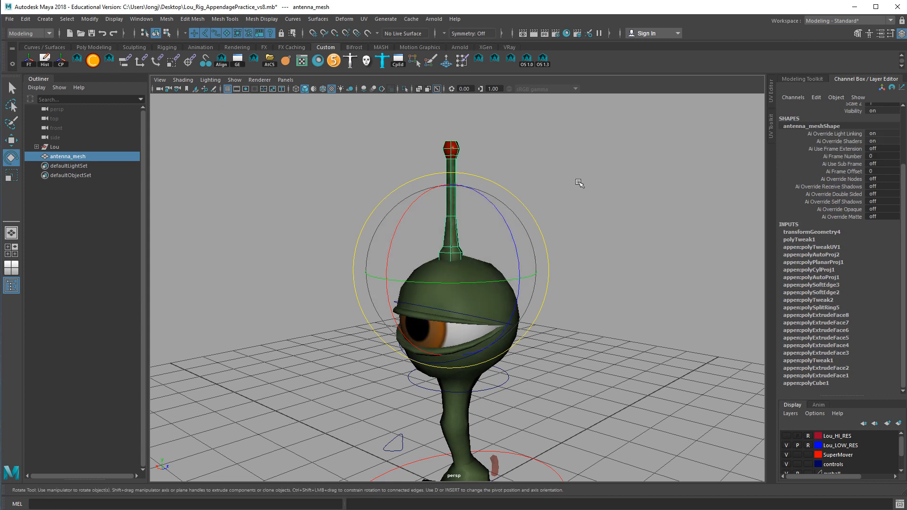
{"action": "left_click", "coordinate": [29, 21]}
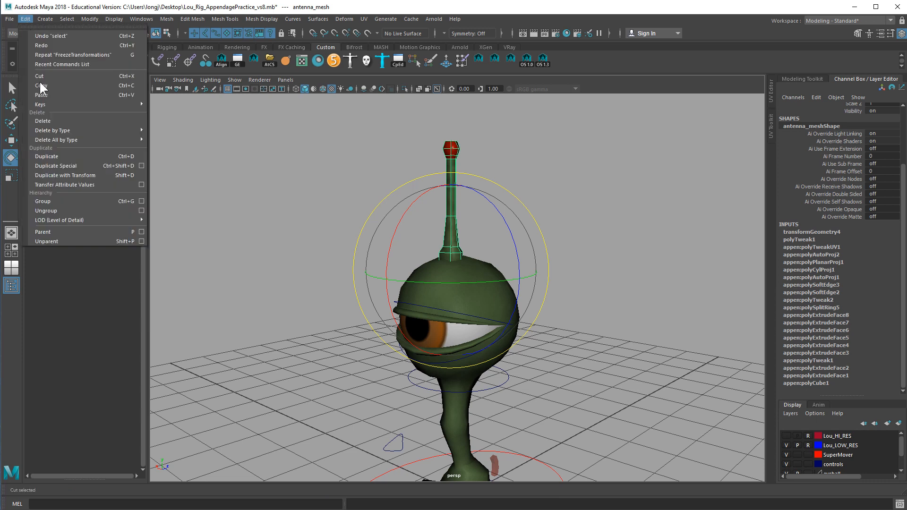
{"action": "mouse_move", "coordinate": [70, 127]}
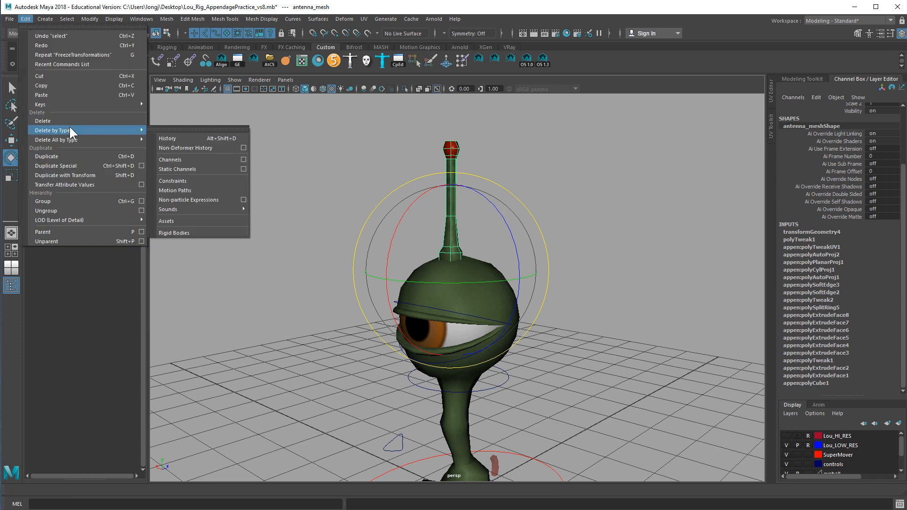
{"action": "left_click", "coordinate": [192, 138]}
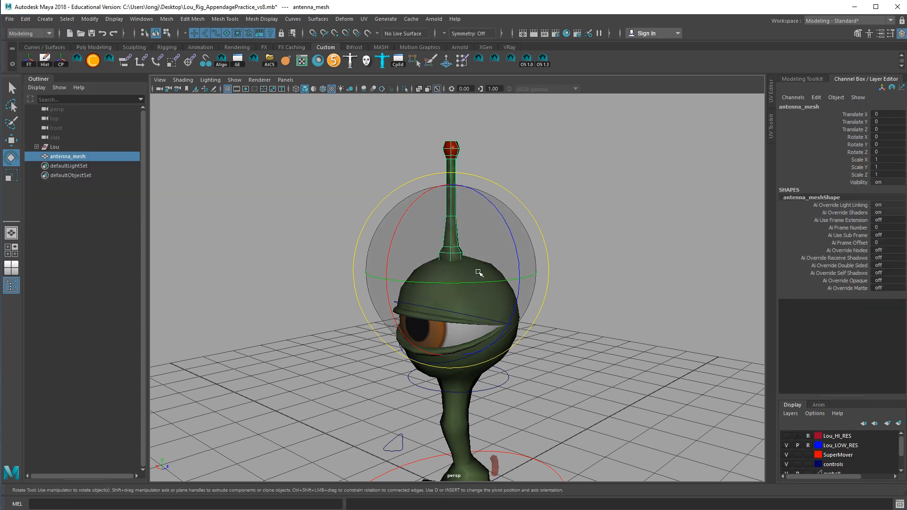
Step: Examine how the Lou group is organized, including the contents of its mesh subgroup
{"action": "left_click", "coordinate": [36, 147]}
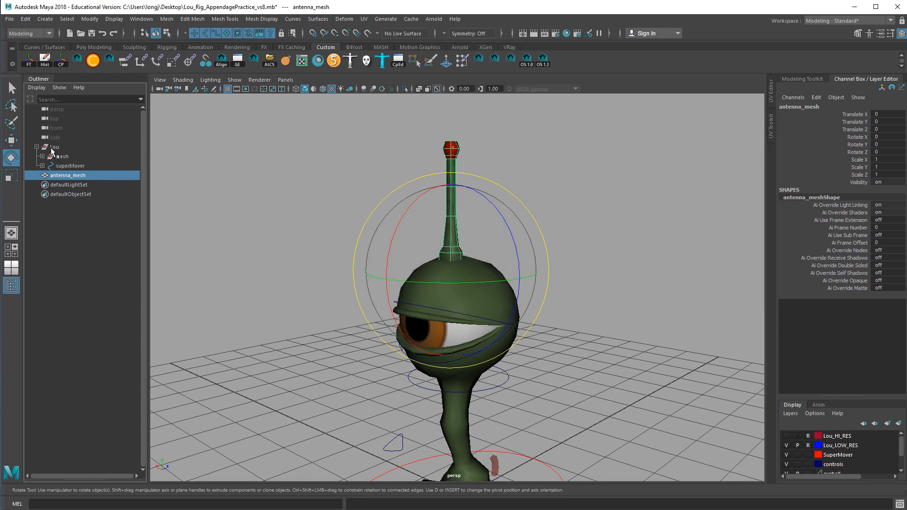
{"action": "left_click", "coordinate": [36, 147]}
{"action": "left_click", "coordinate": [44, 185]}
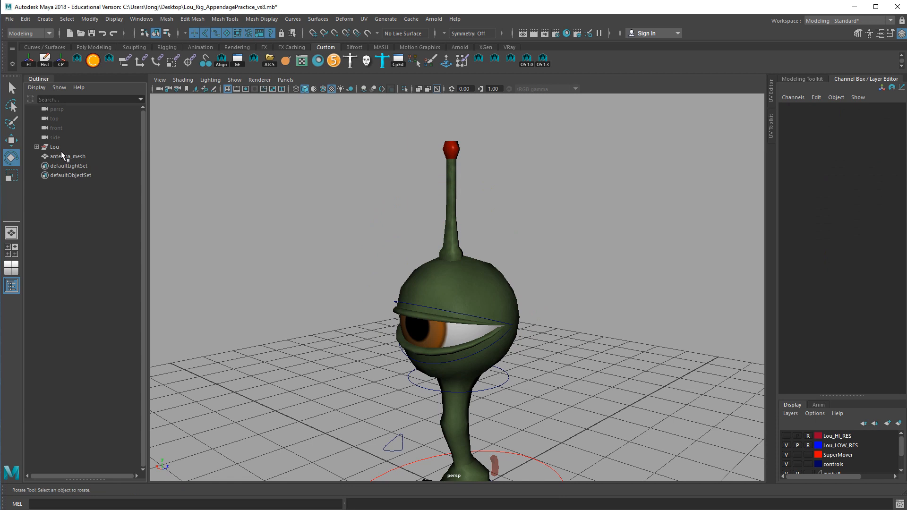
{"action": "left_click", "coordinate": [55, 148]}
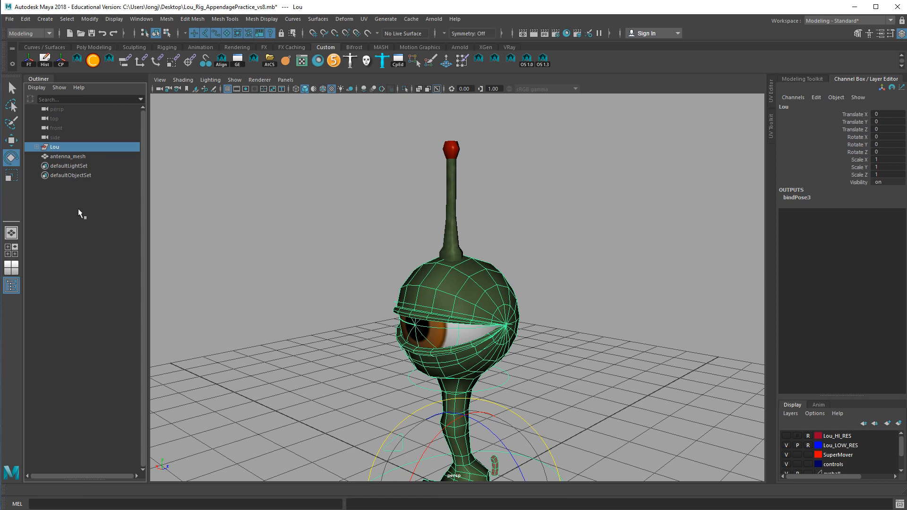
{"action": "left_click", "coordinate": [36, 147]}
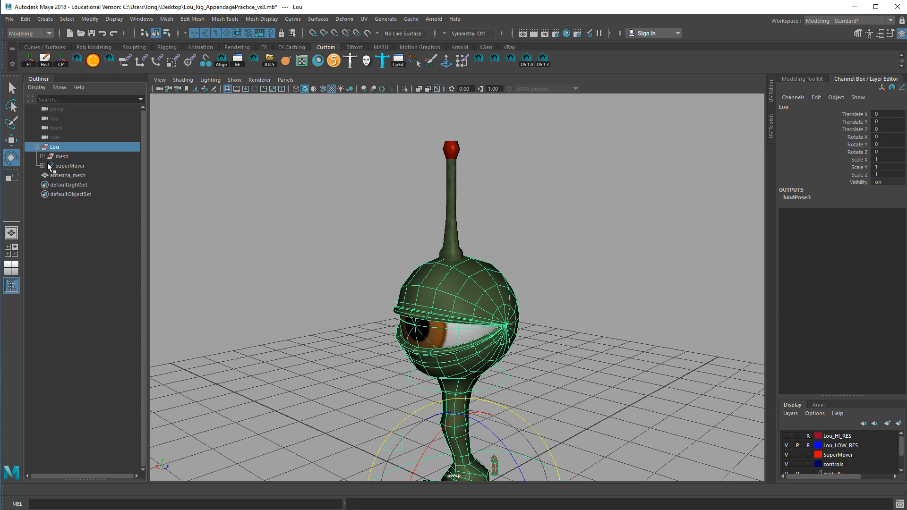
{"action": "left_click", "coordinate": [72, 160]}
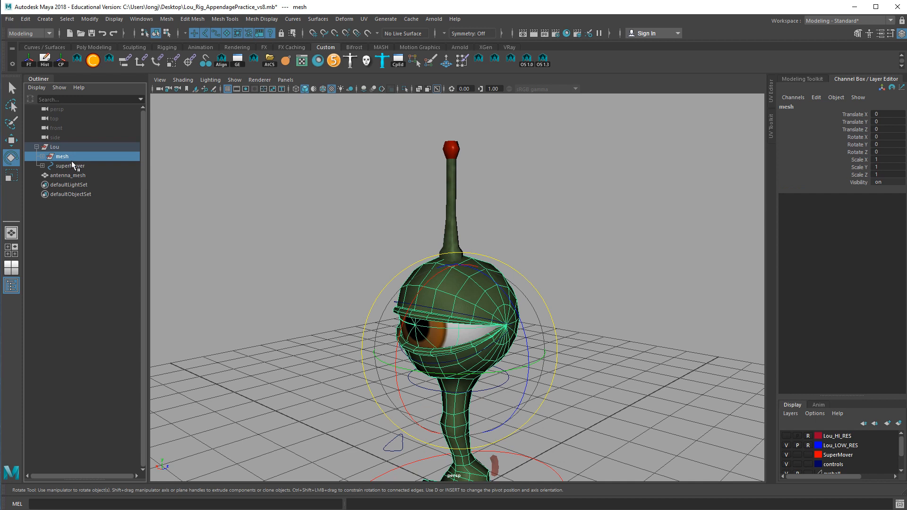
{"action": "left_click", "coordinate": [42, 157]}
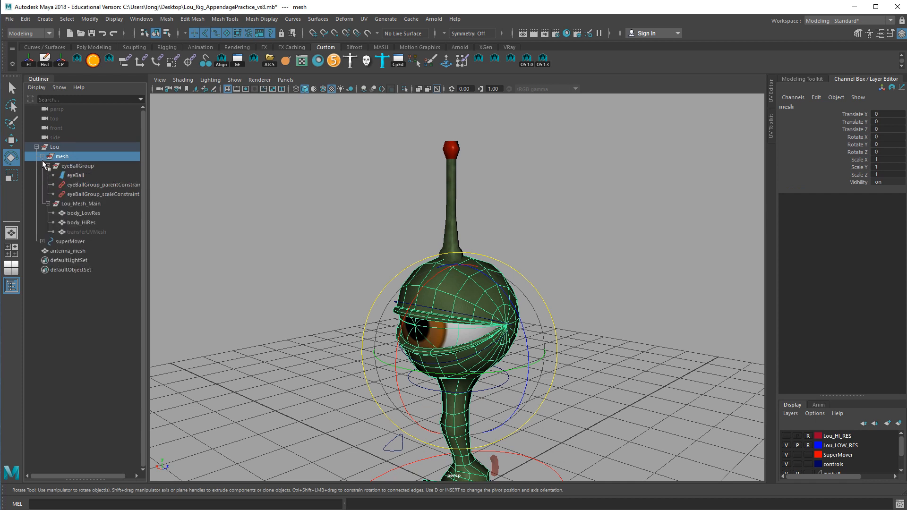
{"action": "left_click", "coordinate": [43, 156]}
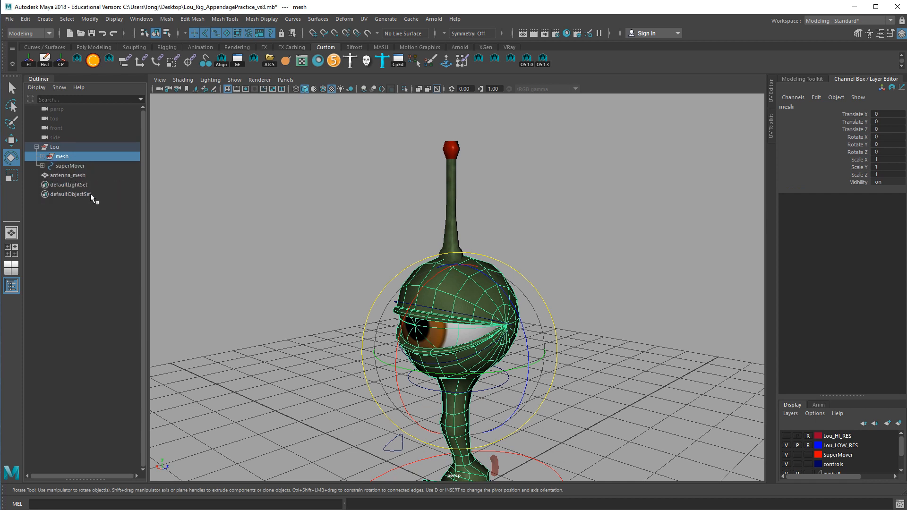
Step: Show the model in wireframe and make the skeleton display layer visible so the joints under superMover can be seen
{"action": "left_click", "coordinate": [66, 165]}
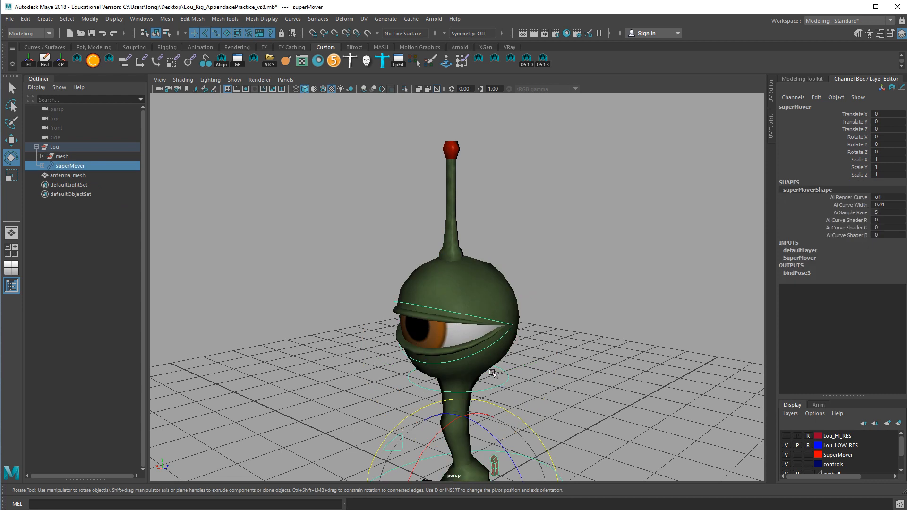
{"action": "key", "text": "4"}
{"action": "left_click_drag", "start_coordinate": [564, 370], "coordinate": [543, 274], "text": "alt"}
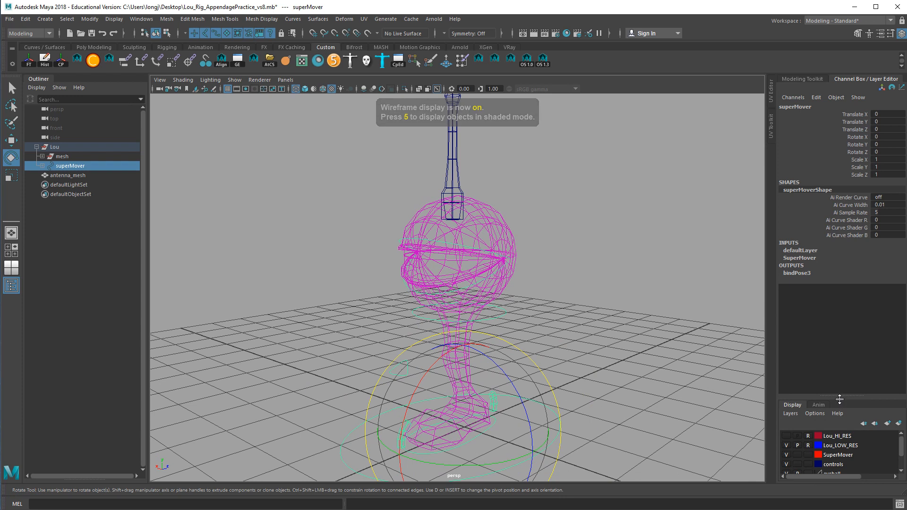
{"action": "left_click_drag", "start_coordinate": [843, 396], "coordinate": [844, 312]}
{"action": "left_click", "coordinate": [787, 399]}
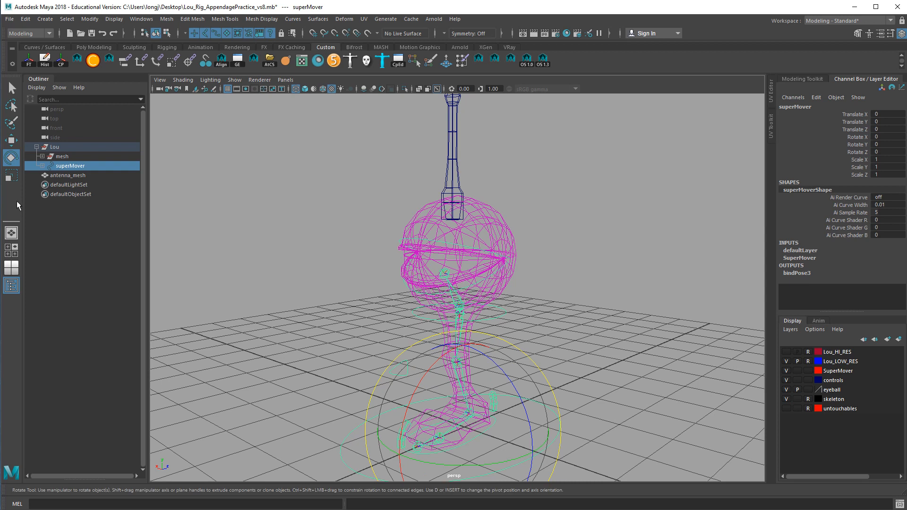
{"action": "left_click", "coordinate": [43, 166]}
{"action": "left_click", "coordinate": [43, 166]}
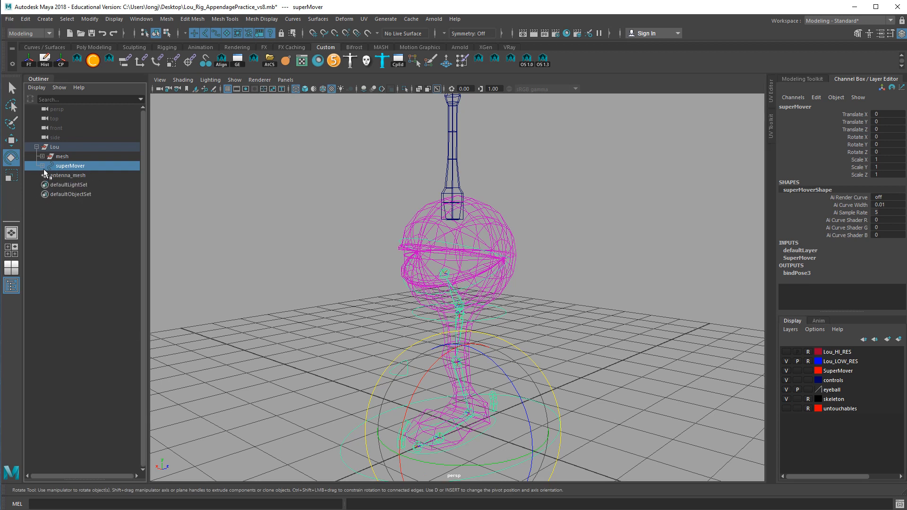
Step: Parent antenna_mesh under the mesh group inside Lou and select the group to check its contents
{"action": "left_click", "coordinate": [66, 156]}
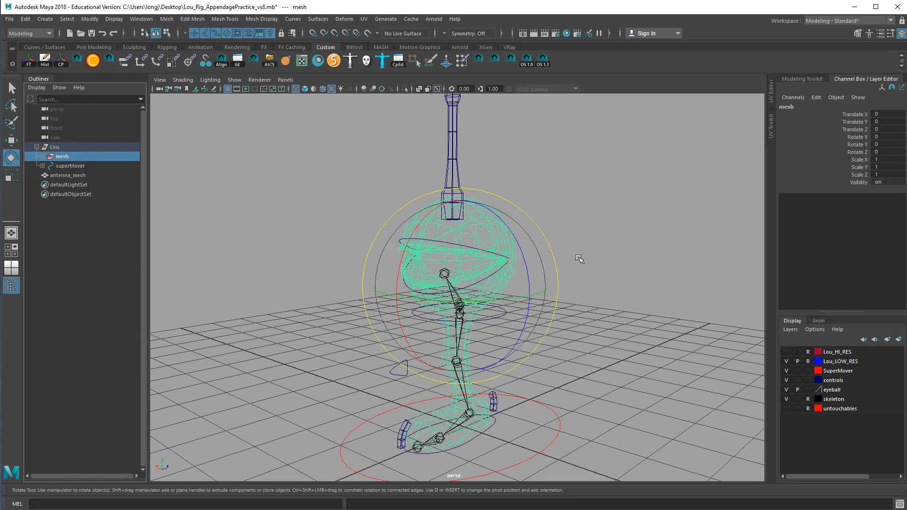
{"action": "middle_click_drag", "start_coordinate": [587, 241], "coordinate": [624, 283], "text": "alt"}
{"action": "left_click", "coordinate": [61, 176]}
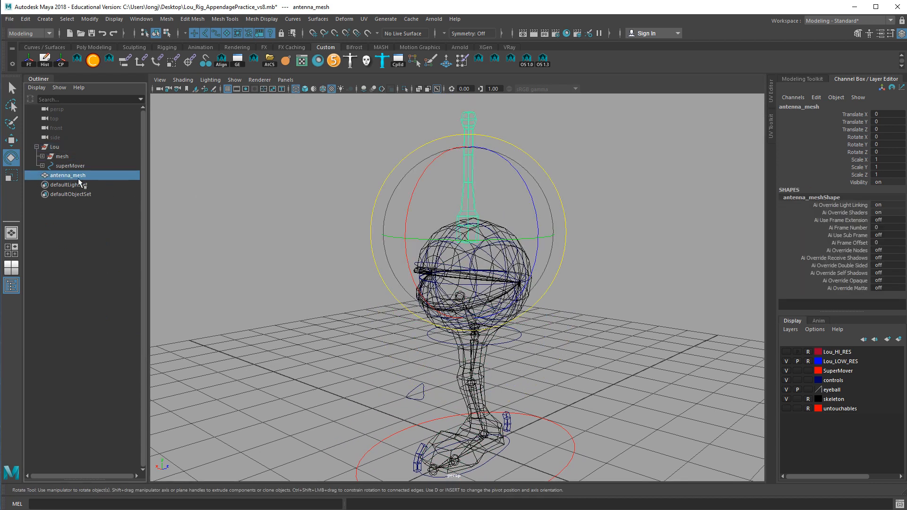
{"action": "left_click_drag", "start_coordinate": [75, 177], "coordinate": [78, 158]}
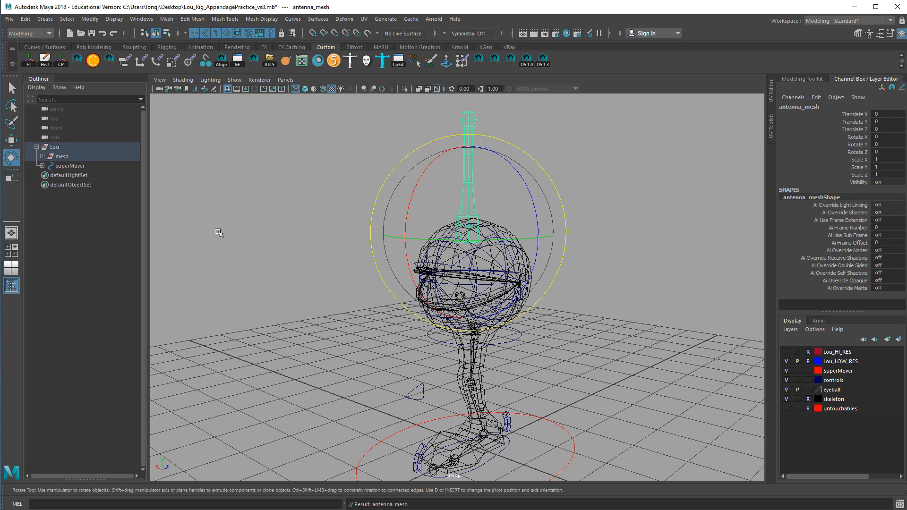
{"action": "left_click", "coordinate": [63, 159]}
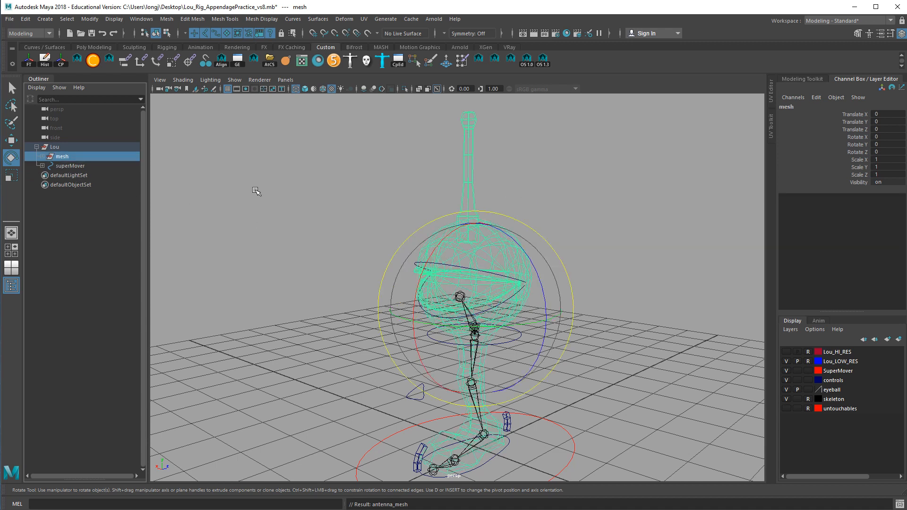
Step: Add antenna_mesh to the Lou_LOW_RES display layer and hide that layer to check the membership
{"action": "left_click", "coordinate": [381, 188]}
{"action": "left_click", "coordinate": [471, 182]}
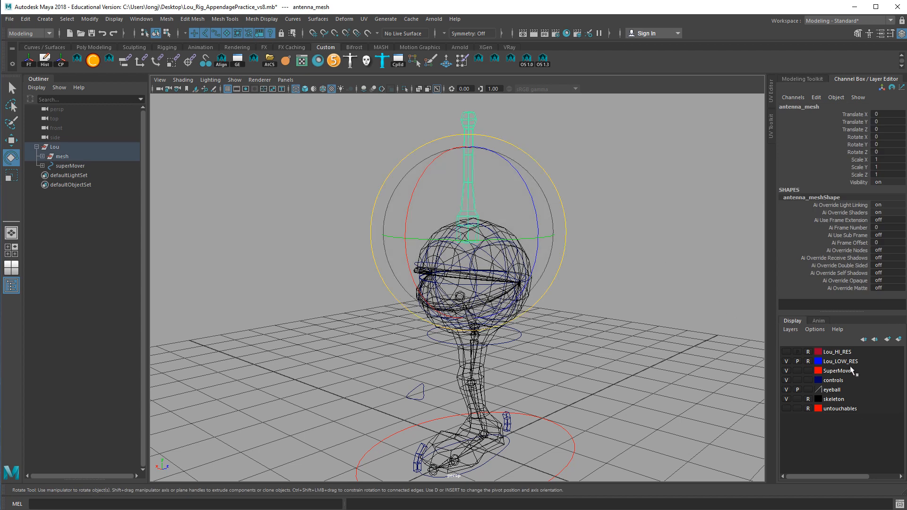
{"action": "left_click", "coordinate": [840, 362]}
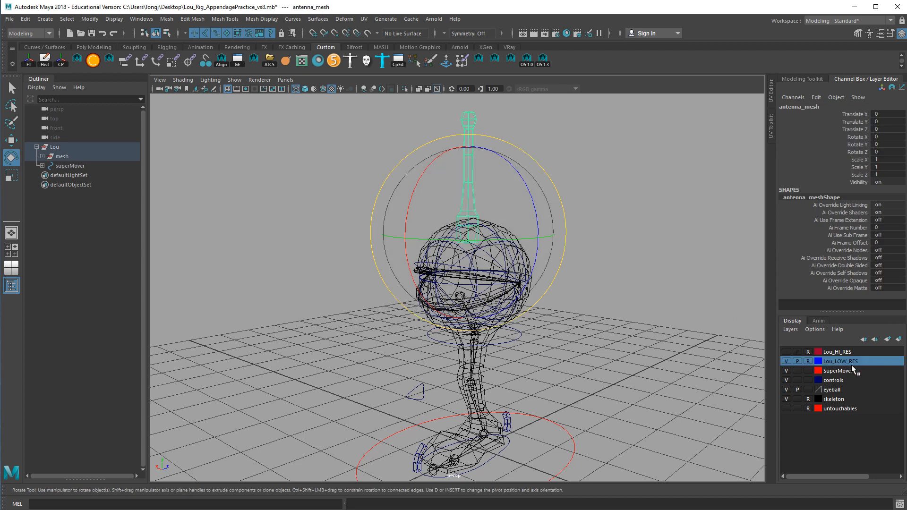
{"action": "right_click", "coordinate": [838, 362]}
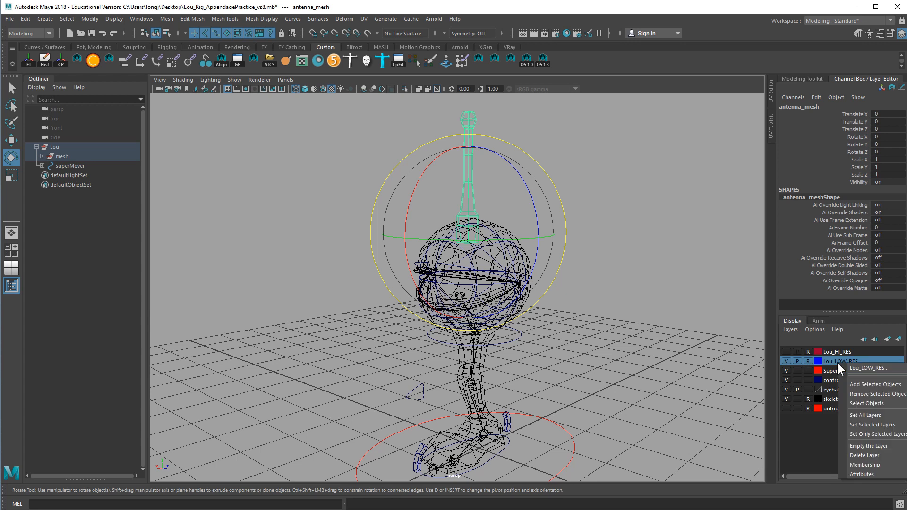
{"action": "left_click", "coordinate": [858, 386]}
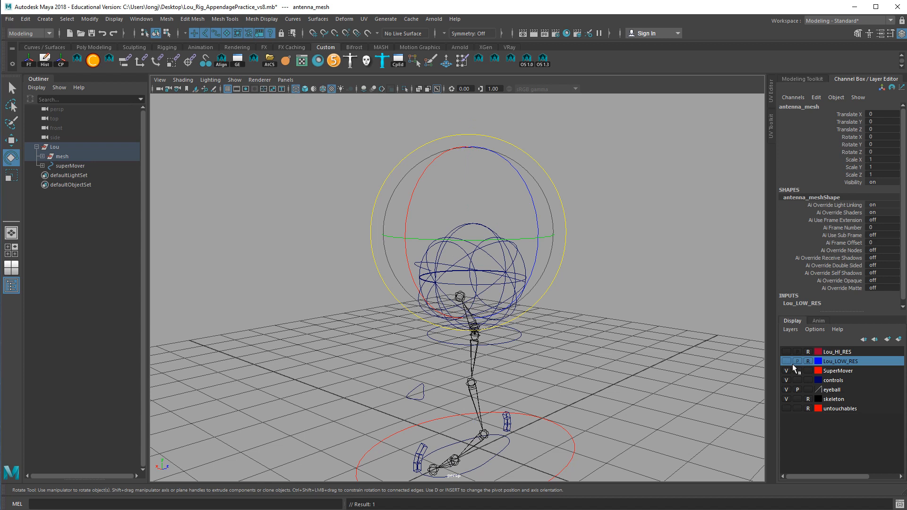
Step: Switch the perspective view to textured shading, test rotating the eyeball and undo the rotation
{"action": "left_click", "coordinate": [679, 340]}
{"action": "left_click", "coordinate": [495, 248]}
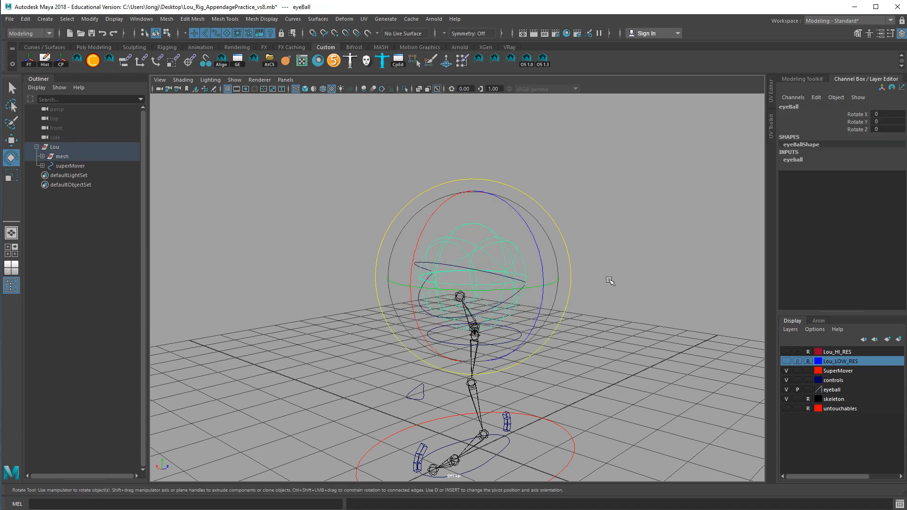
{"action": "key", "text": "6"}
{"action": "mouse_move", "coordinate": [565, 289]}
{"action": "left_mouse_down"}
{"action": "mouse_move", "coordinate": [546, 266]}
{"action": "mouse_move", "coordinate": [554, 318]}
{"action": "left_mouse_up"}
{"action": "key", "text": "ctrl+z"}
{"action": "key", "text": "ctrl+z"}
Step: Toggle the eyeball layer's visibility to check it and make the Lou_LOW_RES layer visible again
{"action": "left_click", "coordinate": [790, 390]}
{"action": "left_click", "coordinate": [792, 391]}
{"action": "left_click", "coordinate": [792, 391]}
{"action": "left_click", "coordinate": [793, 392]}
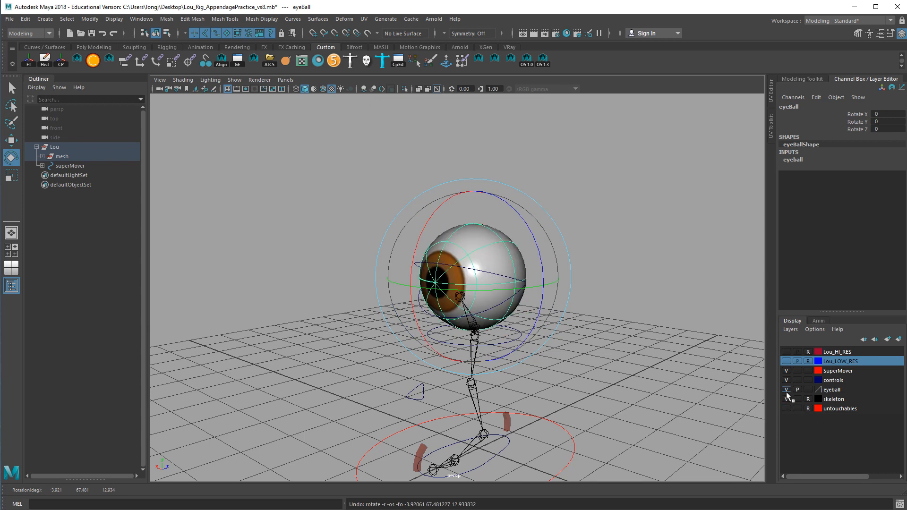
{"action": "left_click", "coordinate": [789, 363]}
{"action": "left_click", "coordinate": [614, 310]}
{"action": "left_click_drag", "start_coordinate": [628, 313], "coordinate": [552, 312], "text": "alt"}
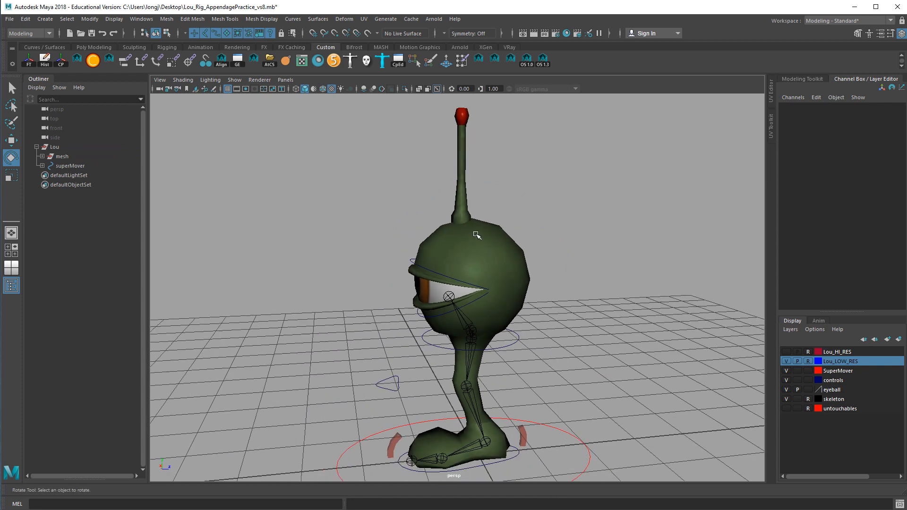
Step: Set the top, front and side views to wireframe and maximize the side view on the antenna
{"action": "key", "text": "space"}
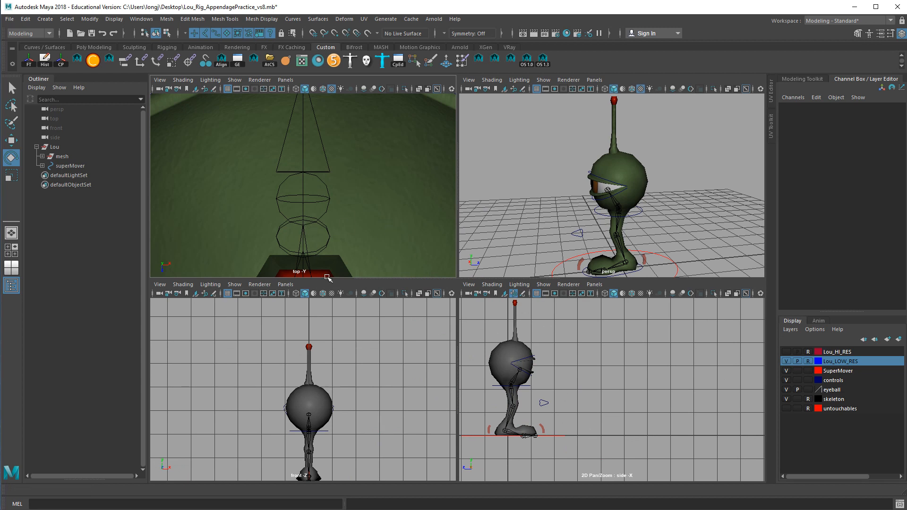
{"action": "key", "text": "4"}
{"action": "key", "text": "4"}
{"action": "key", "text": "4"}
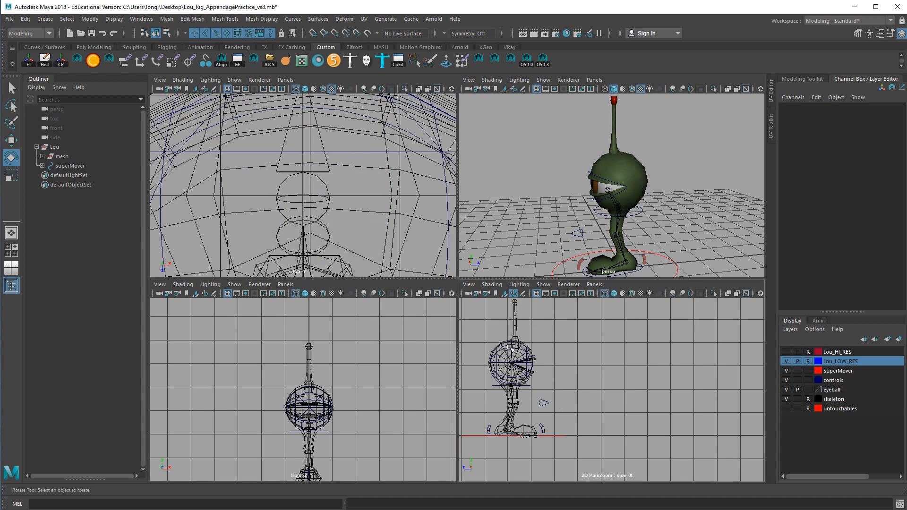
{"action": "key", "text": "space"}
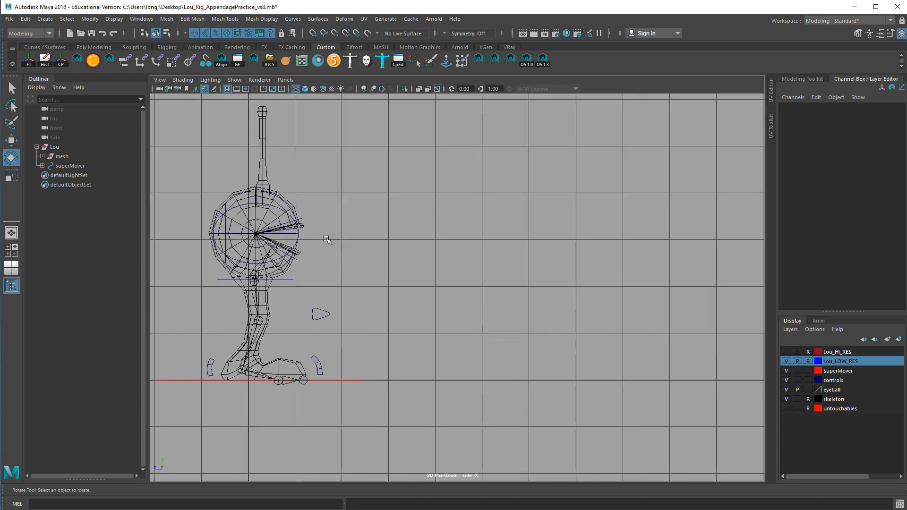
{"action": "middle_click_drag", "start_coordinate": [323, 234], "coordinate": [522, 425], "text": "alt"}
{"action": "scroll", "coordinate": [525, 418], "scroll_direction": "up", "scroll_amount": 5}
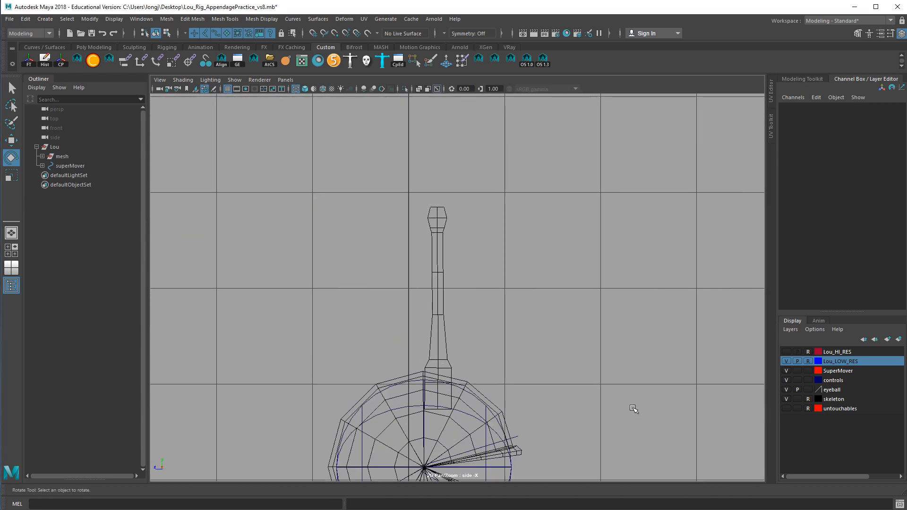
{"action": "middle_click_drag", "start_coordinate": [633, 410], "coordinate": [634, 373], "text": "alt"}
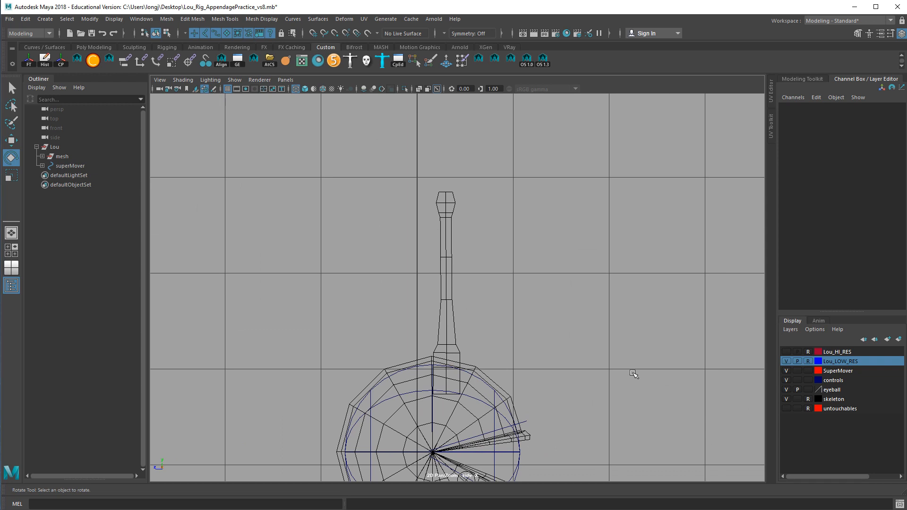
{"action": "key", "text": "space"}
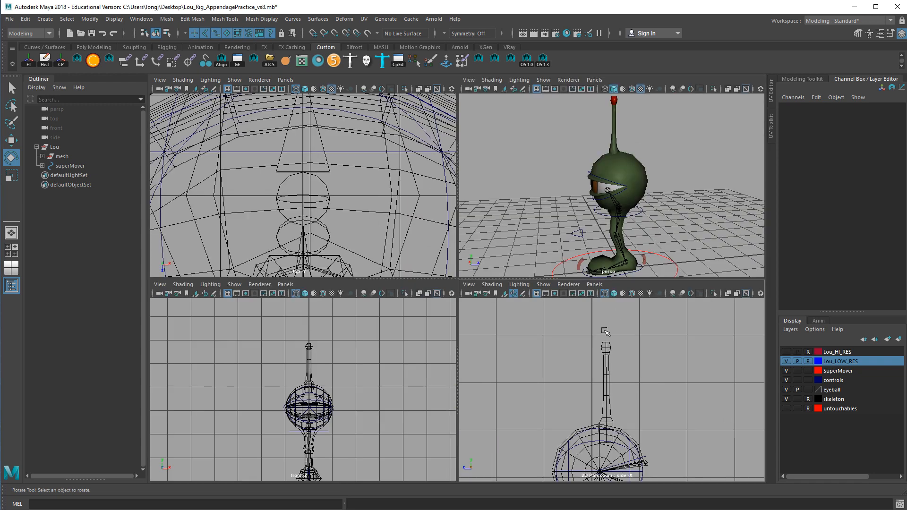
{"action": "key", "text": "space"}
{"action": "middle_click_drag", "start_coordinate": [423, 302], "coordinate": [427, 262], "text": "alt"}
{"action": "right_click_drag", "start_coordinate": [448, 262], "coordinate": [488, 257], "text": "alt"}
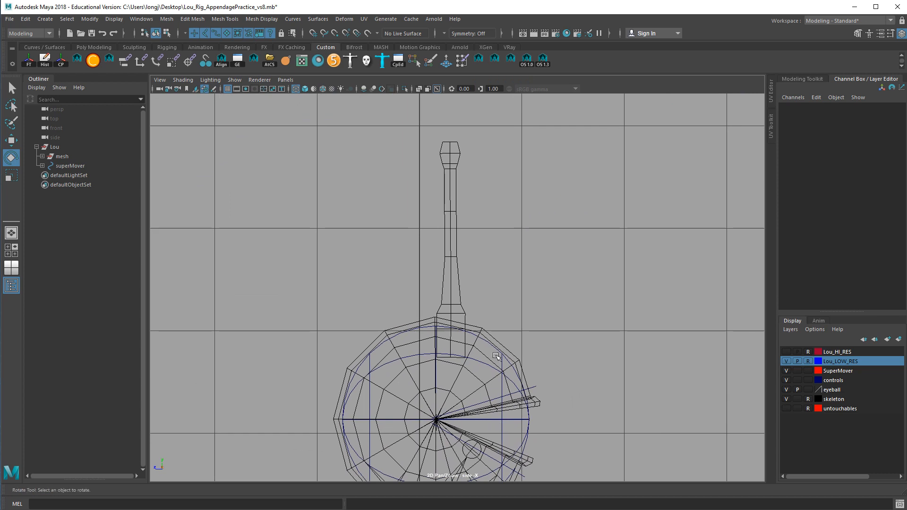
Step: Change to the Rigging menu set, activate the Joint tool and reset its settings to defaults
{"action": "left_click", "coordinate": [30, 33]}
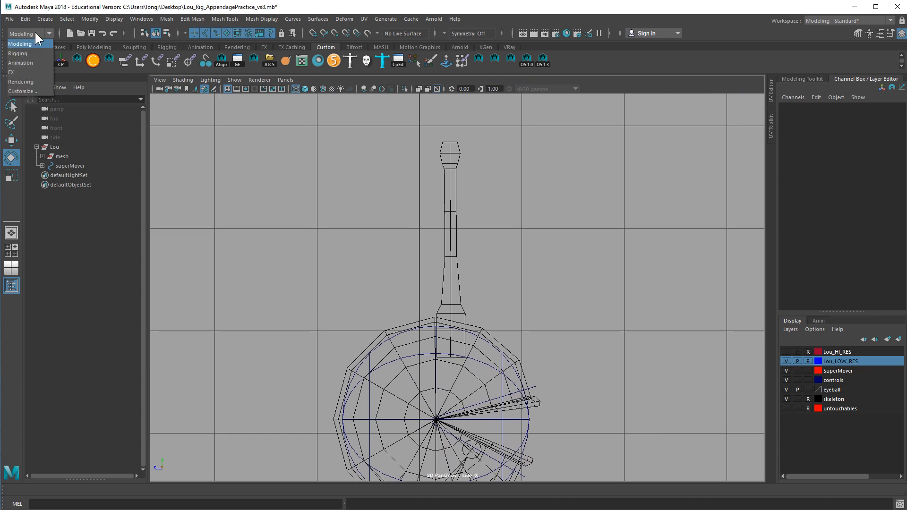
{"action": "left_click", "coordinate": [25, 48]}
{"action": "left_click", "coordinate": [179, 19]}
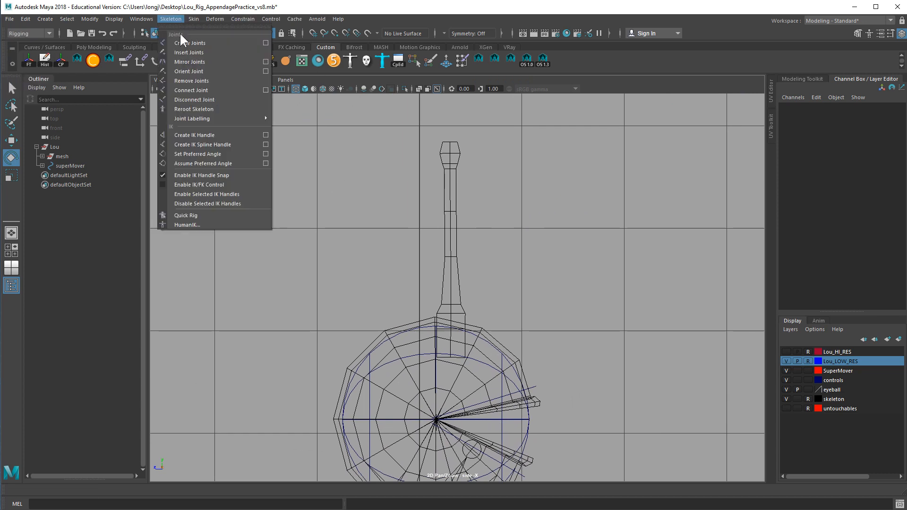
{"action": "left_click", "coordinate": [264, 43]}
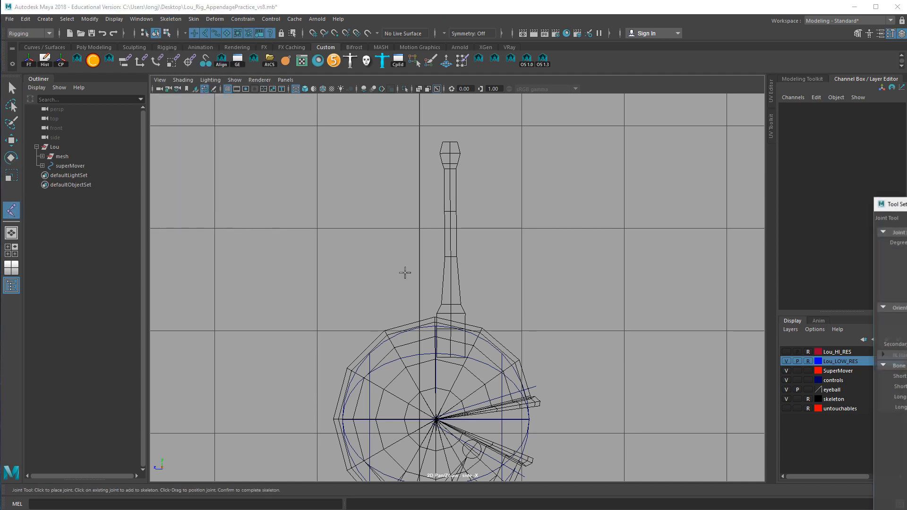
{"action": "left_click_drag", "start_coordinate": [904, 204], "coordinate": [609, 89]}
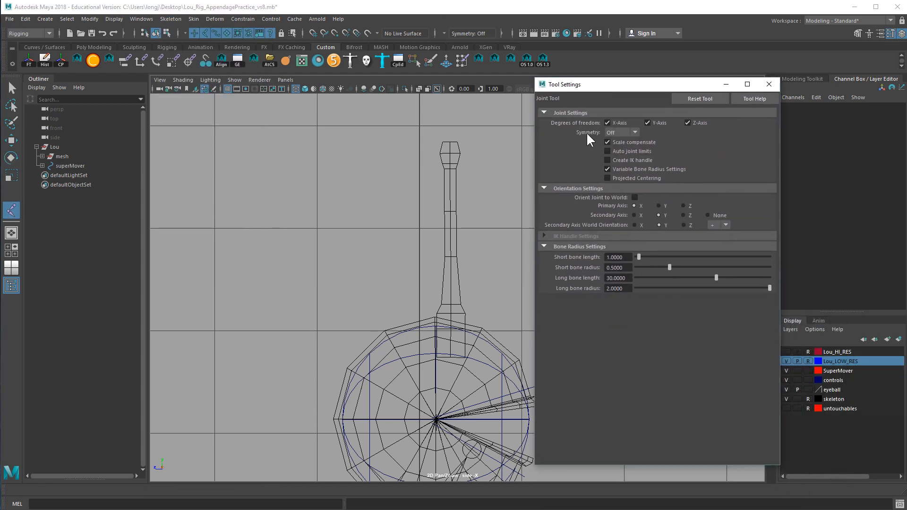
{"action": "left_click", "coordinate": [709, 99]}
{"action": "left_click", "coordinate": [775, 86]}
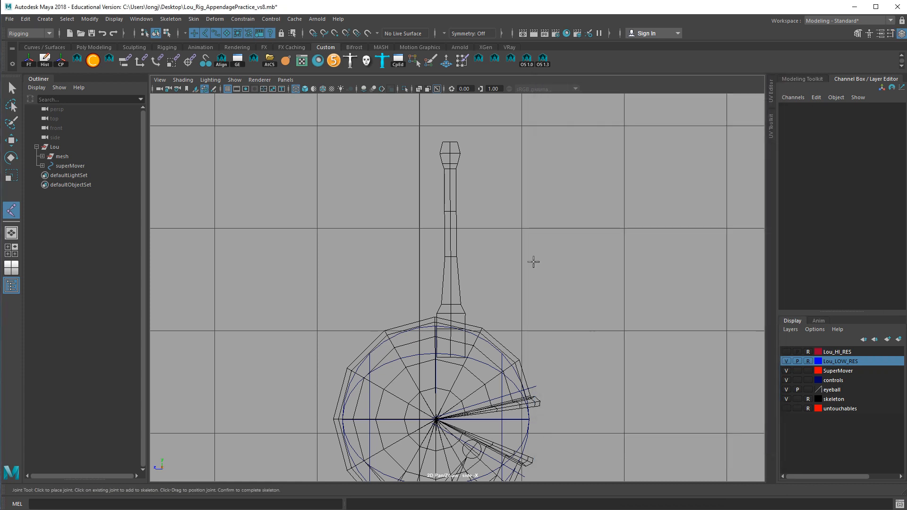
Step: Set the grid's subdivisions to 5 in the Grid Options and apply the setting
{"action": "middle_click_drag", "start_coordinate": [550, 380], "coordinate": [564, 237], "text": "alt"}
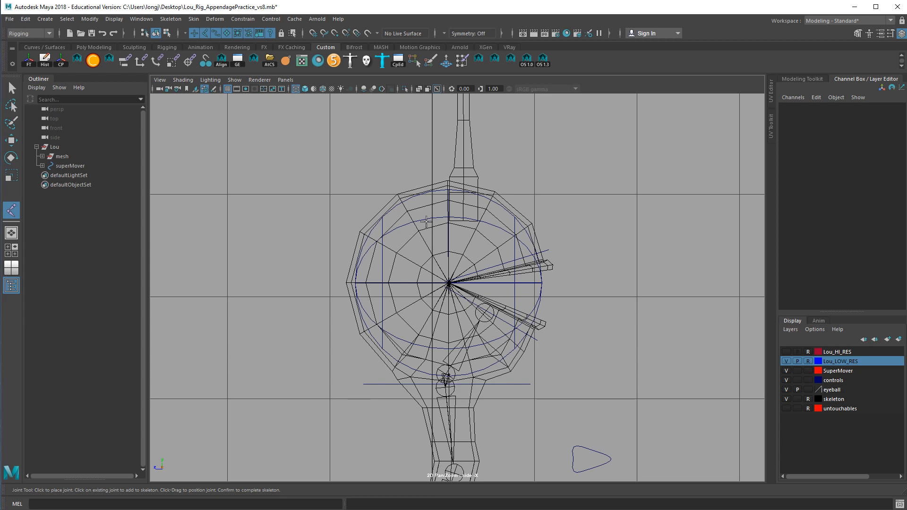
{"action": "middle_click_drag", "start_coordinate": [430, 227], "coordinate": [449, 238], "text": "alt"}
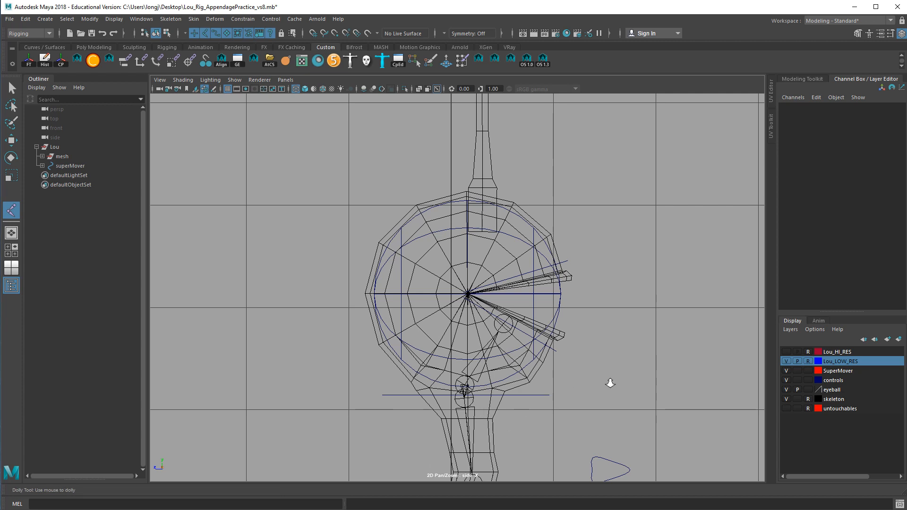
{"action": "scroll", "coordinate": [613, 382], "scroll_direction": "down", "scroll_amount": 3}
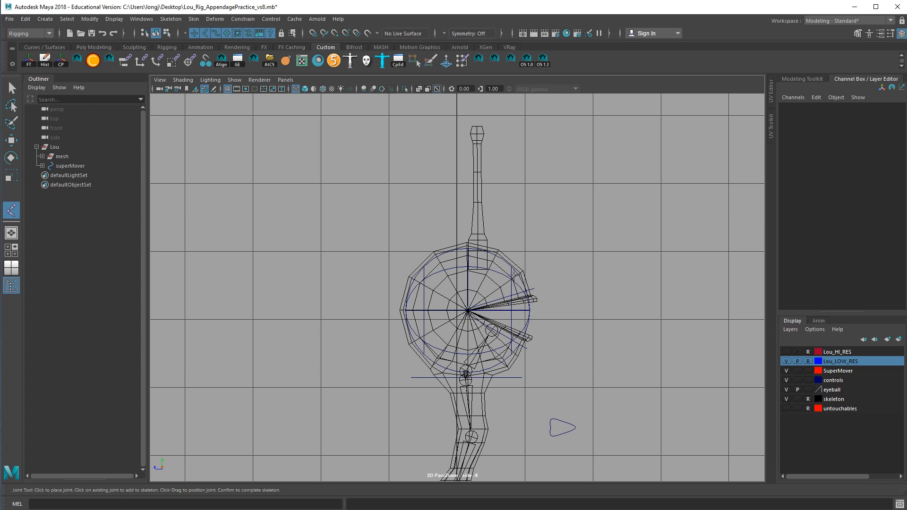
{"action": "right_click_drag", "start_coordinate": [539, 270], "coordinate": [592, 305], "text": "alt"}
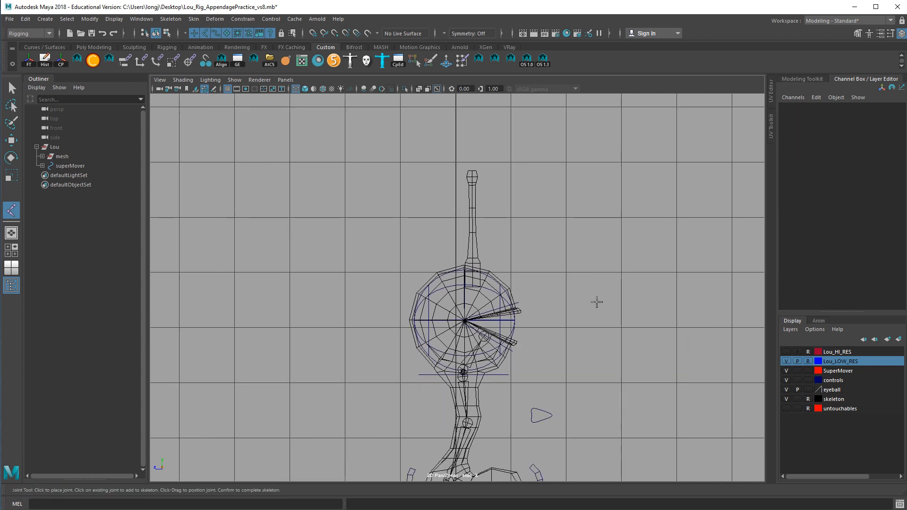
{"action": "left_click", "coordinate": [114, 18]}
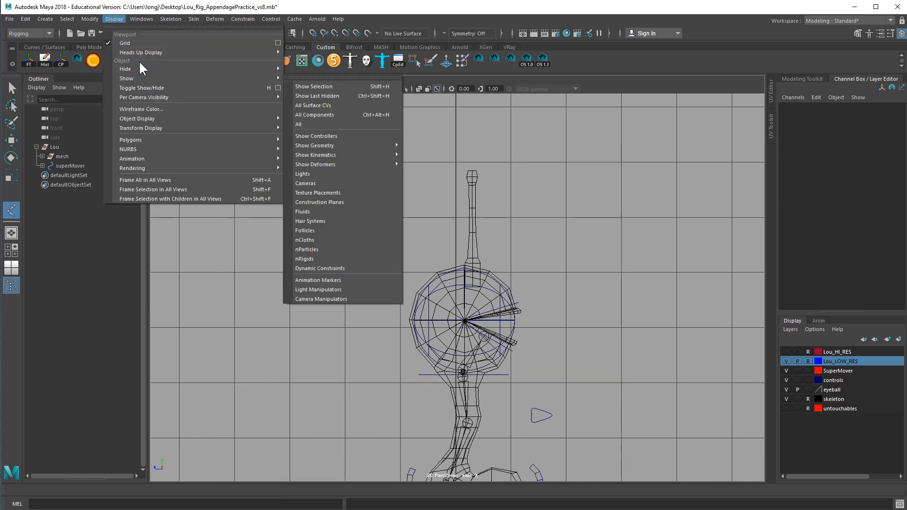
{"action": "left_click", "coordinate": [278, 43]}
{"action": "left_click_drag", "start_coordinate": [222, 217], "coordinate": [220, 103]}
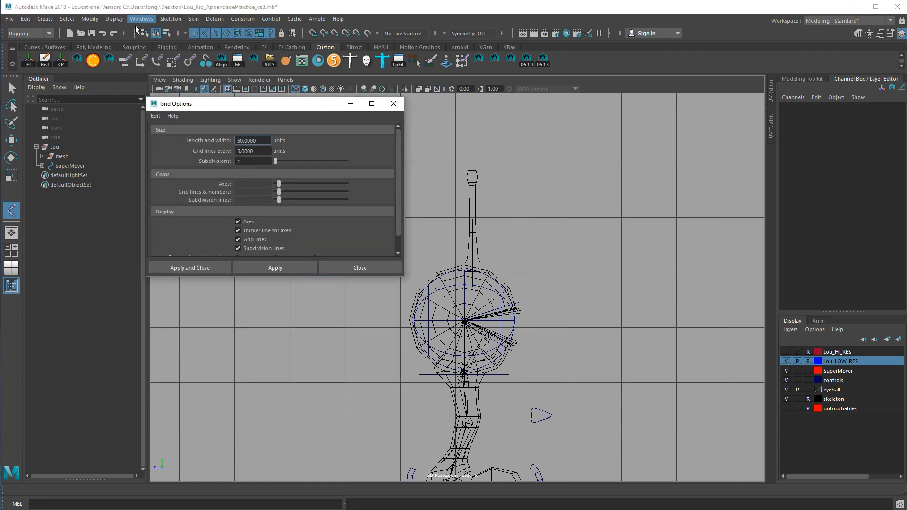
{"action": "left_click", "coordinate": [114, 19]}
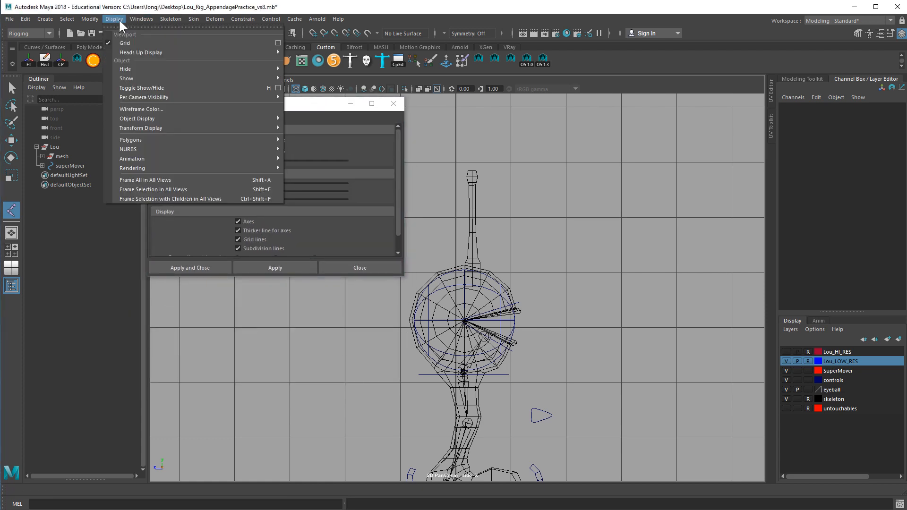
{"action": "left_click", "coordinate": [312, 106]}
{"action": "left_click", "coordinate": [238, 162]}
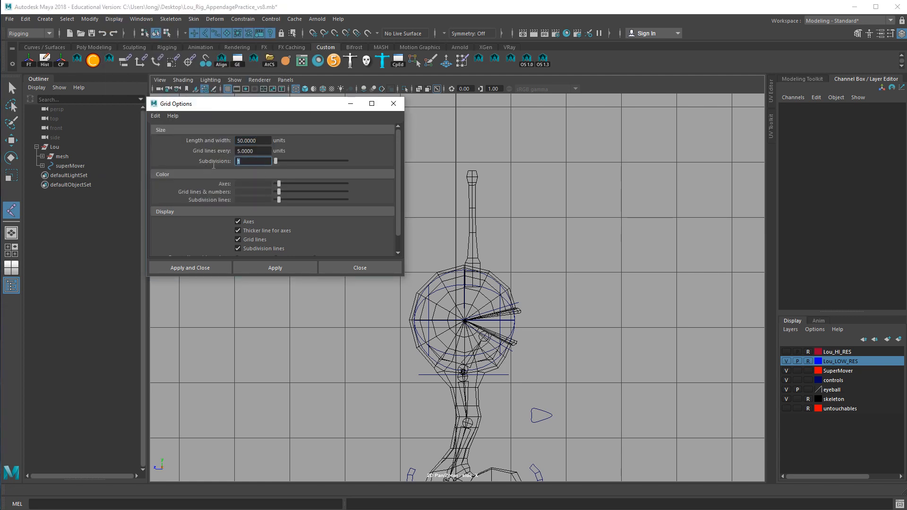
{"action": "type", "text": "5"}
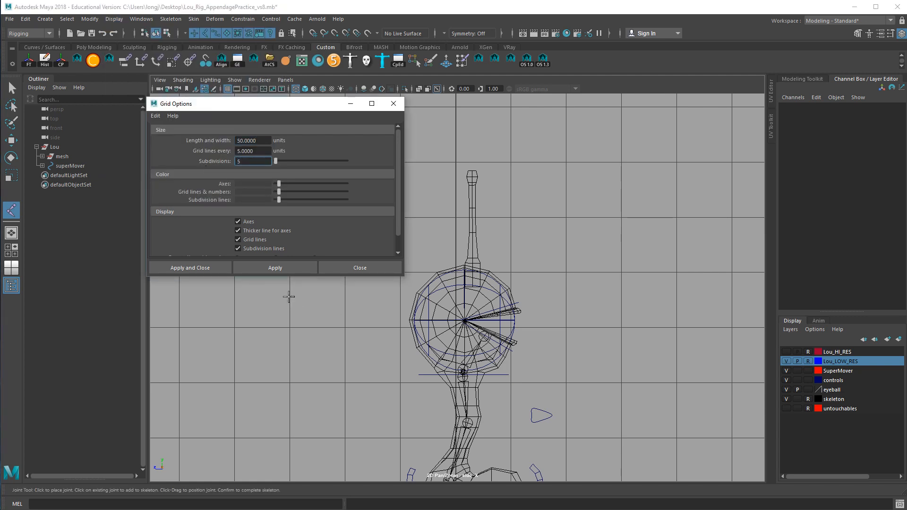
{"action": "left_click", "coordinate": [278, 270]}
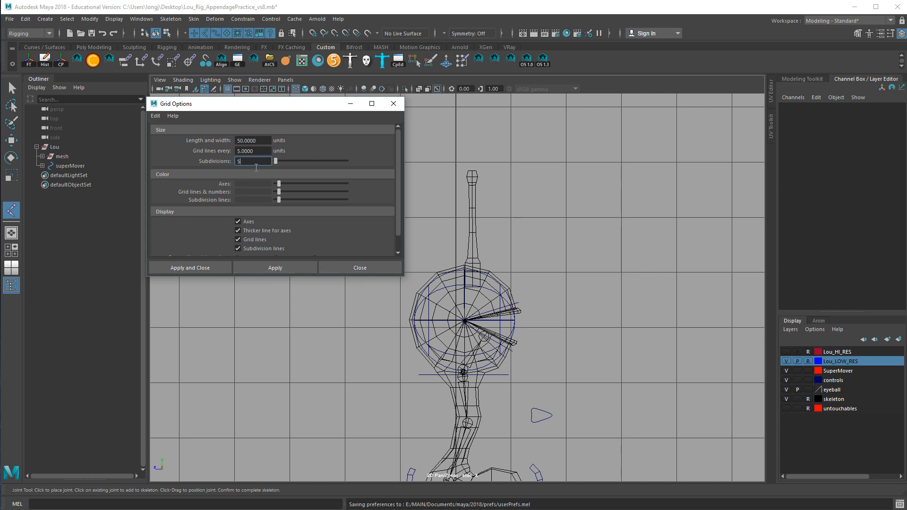
{"action": "left_click_drag", "start_coordinate": [274, 105], "coordinate": [259, 116]}
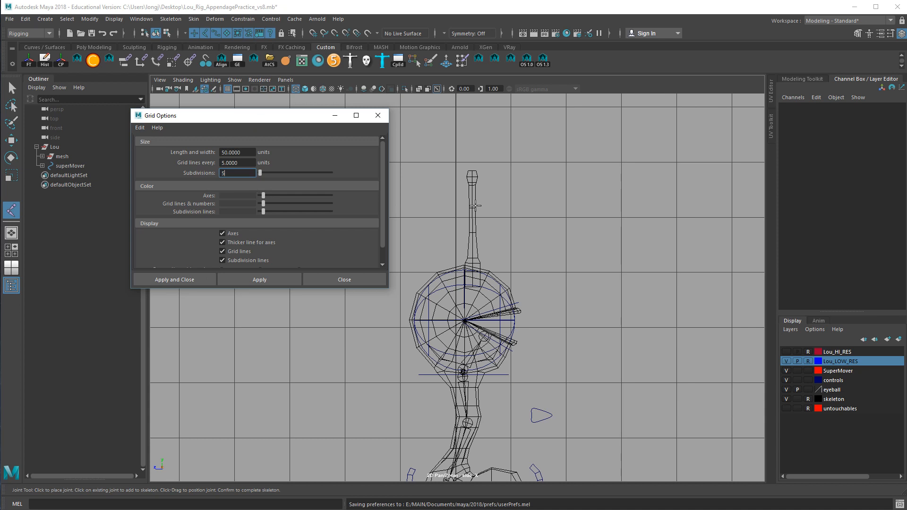
{"action": "left_click", "coordinate": [207, 282]}
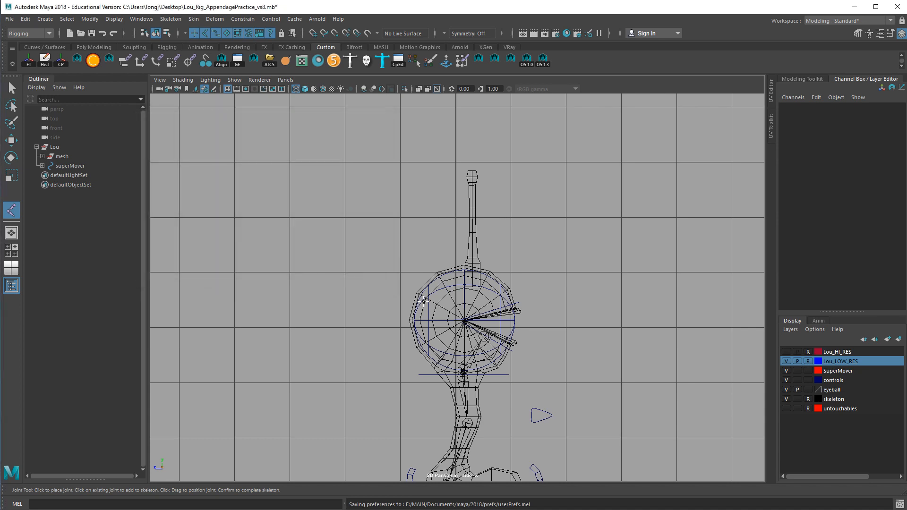
Step: Toggle the grid off and back on in the side view to check how it displays
{"action": "left_click", "coordinate": [233, 83]}
{"action": "left_click", "coordinate": [246, 458]}
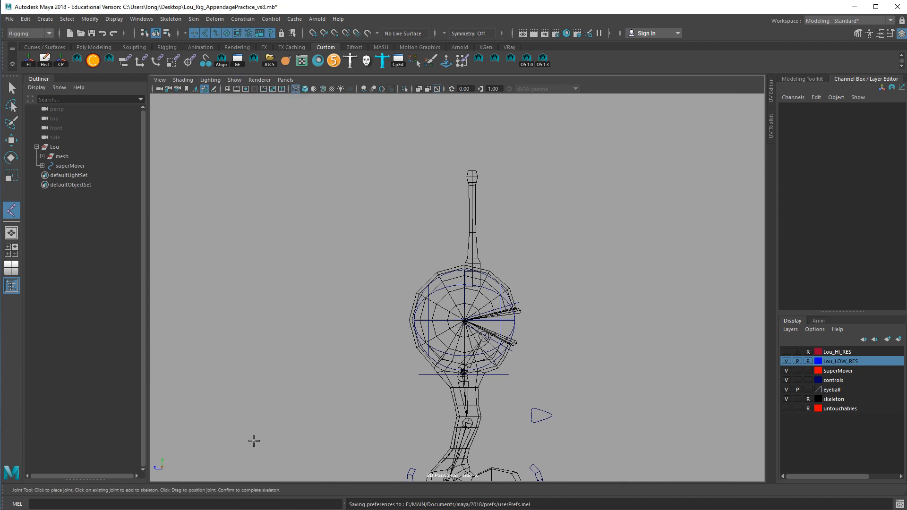
{"action": "left_click", "coordinate": [235, 79]}
{"action": "left_click", "coordinate": [234, 458]}
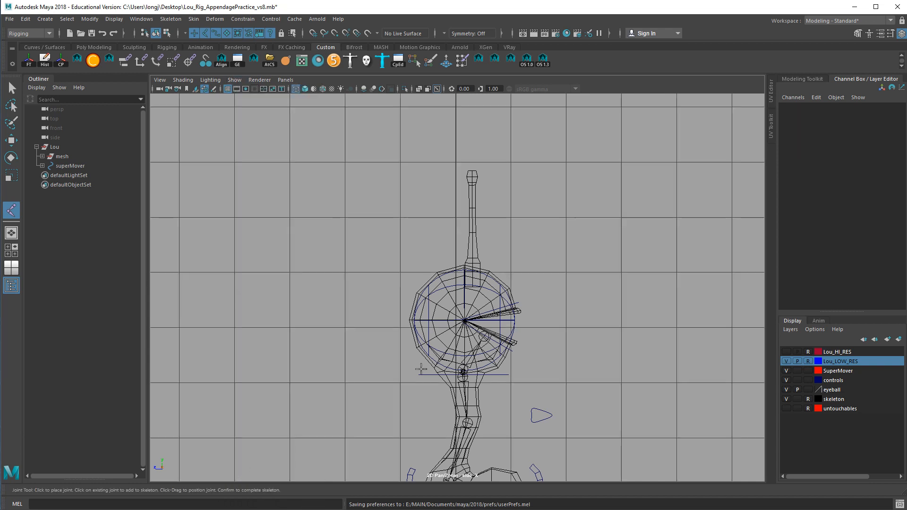
Step: Set the grid lines to appear every 1 unit and apply the change
{"action": "left_click", "coordinate": [114, 19]}
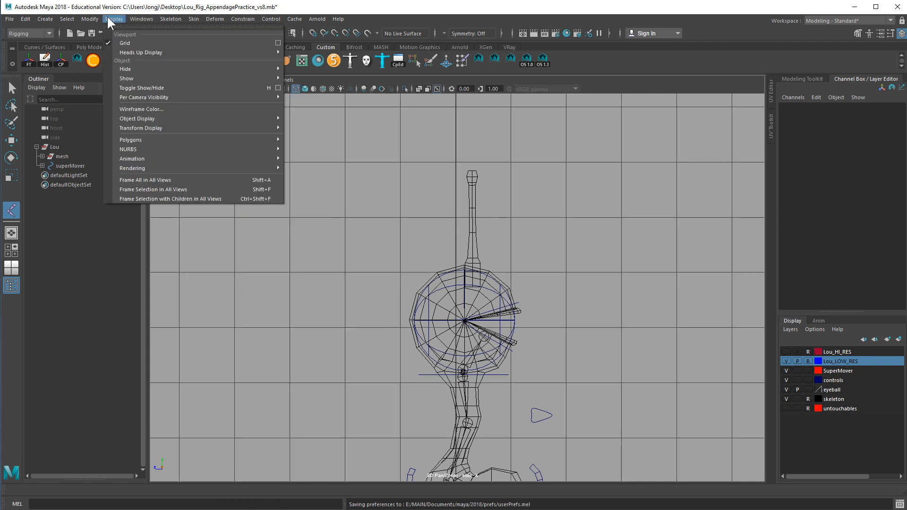
{"action": "left_click", "coordinate": [278, 43]}
{"action": "key", "text": "Tab"}
{"action": "type", "text": "1"}
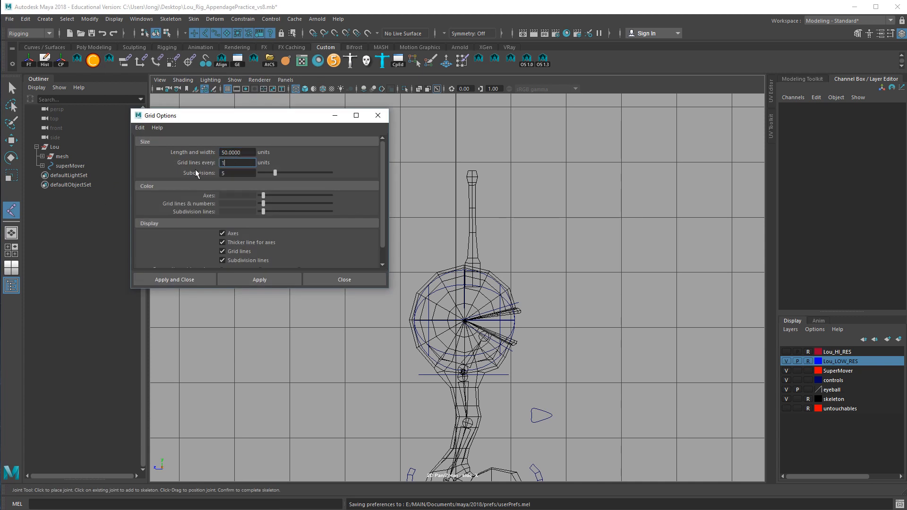
{"action": "left_click", "coordinate": [249, 282]}
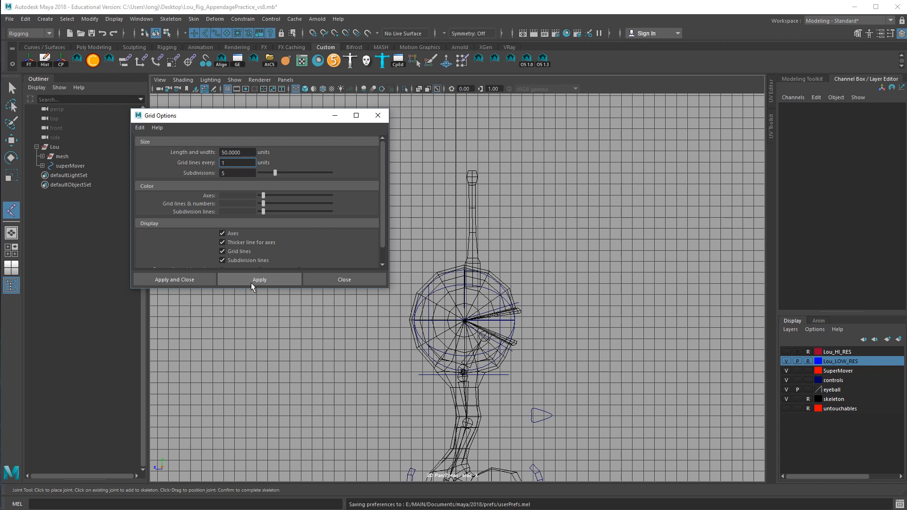
{"action": "left_click", "coordinate": [331, 282]}
Step: Reduce the joint display size to 0.23 so the skeleton joints are drawn smaller
{"action": "scroll", "coordinate": [698, 342], "scroll_direction": "up", "scroll_amount": 5}
{"action": "right_click_drag", "start_coordinate": [697, 343], "coordinate": [711, 348], "text": "alt"}
{"action": "middle_click_drag", "start_coordinate": [678, 302], "coordinate": [670, 387], "text": "alt"}
{"action": "right_click_drag", "start_coordinate": [670, 387], "coordinate": [642, 318], "text": "alt"}
{"action": "middle_click_drag", "start_coordinate": [590, 305], "coordinate": [565, 269], "text": "alt"}
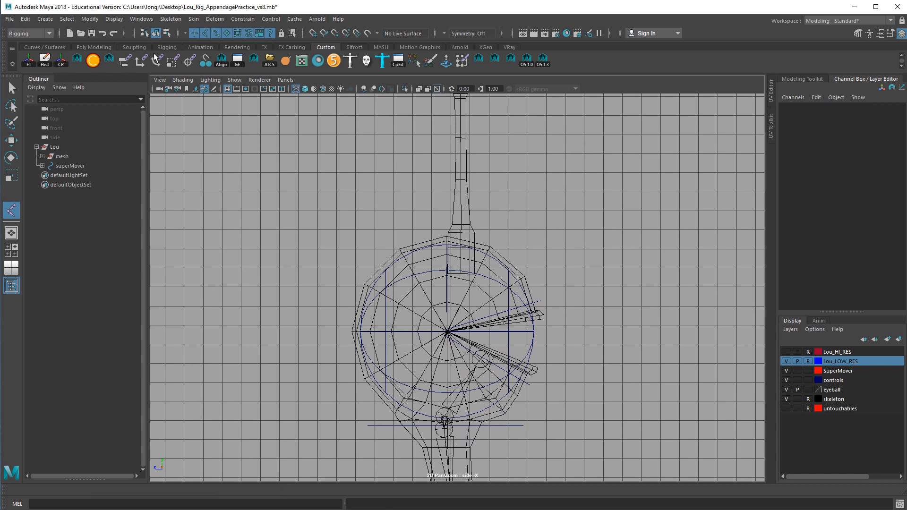
{"action": "left_click", "coordinate": [118, 19]}
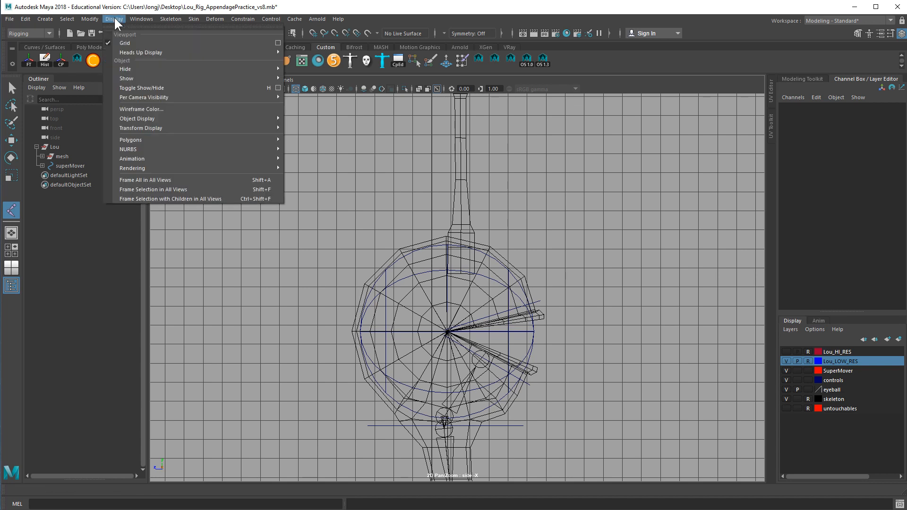
{"action": "mouse_move", "coordinate": [154, 161]}
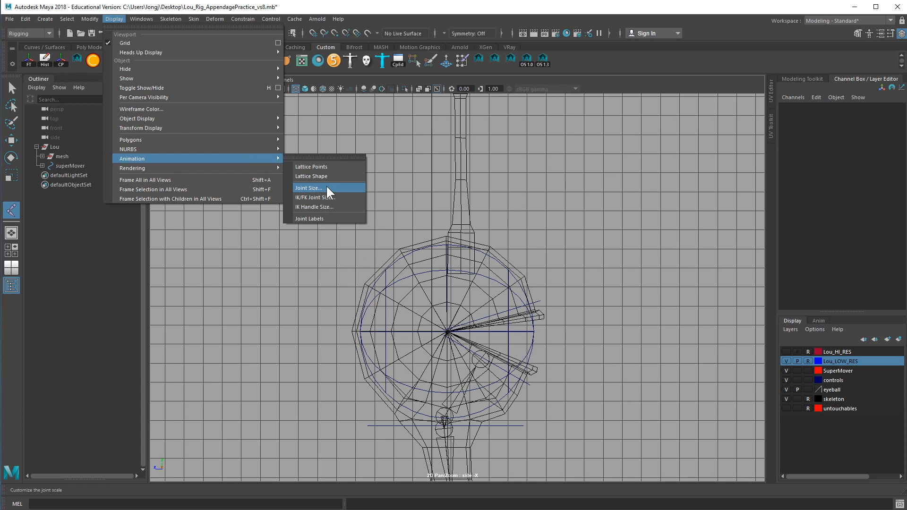
{"action": "left_click", "coordinate": [312, 188]}
{"action": "left_click_drag", "start_coordinate": [278, 230], "coordinate": [261, 245]}
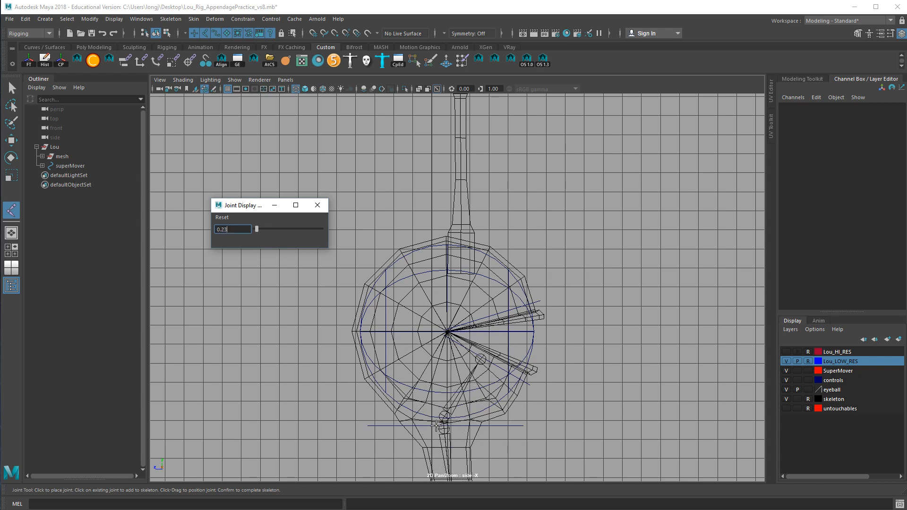
{"action": "left_click", "coordinate": [318, 205]}
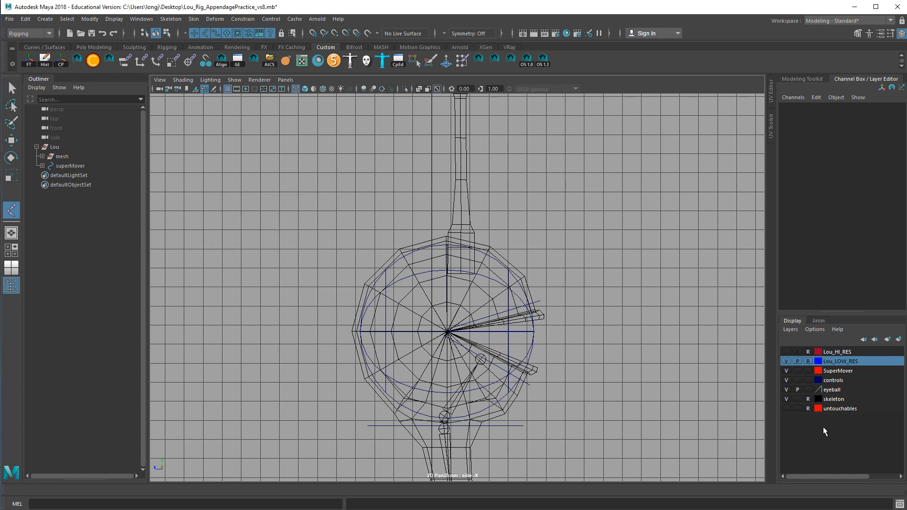
Step: Set the Lou_LOW_RES and eyeball layers to Template display
{"action": "left_click", "coordinate": [787, 361]}
{"action": "left_click", "coordinate": [788, 362]}
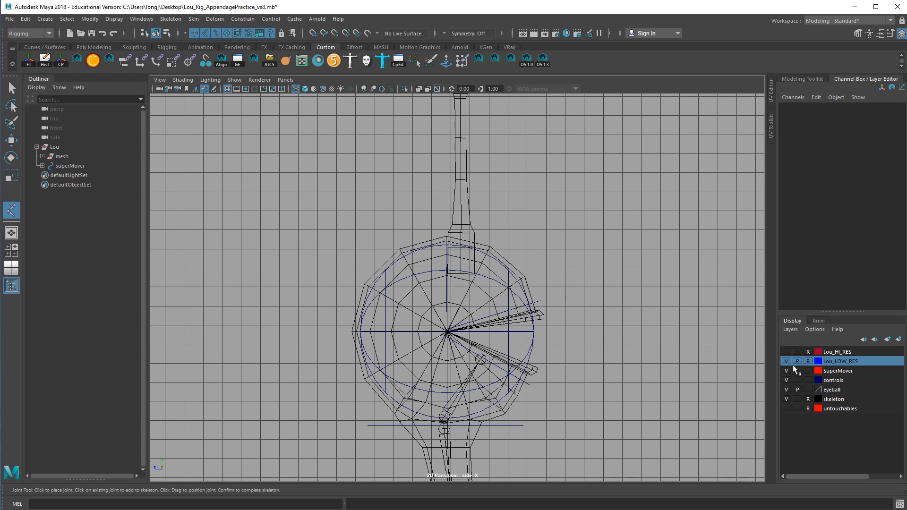
{"action": "left_click", "coordinate": [812, 363]}
{"action": "left_click", "coordinate": [812, 364]}
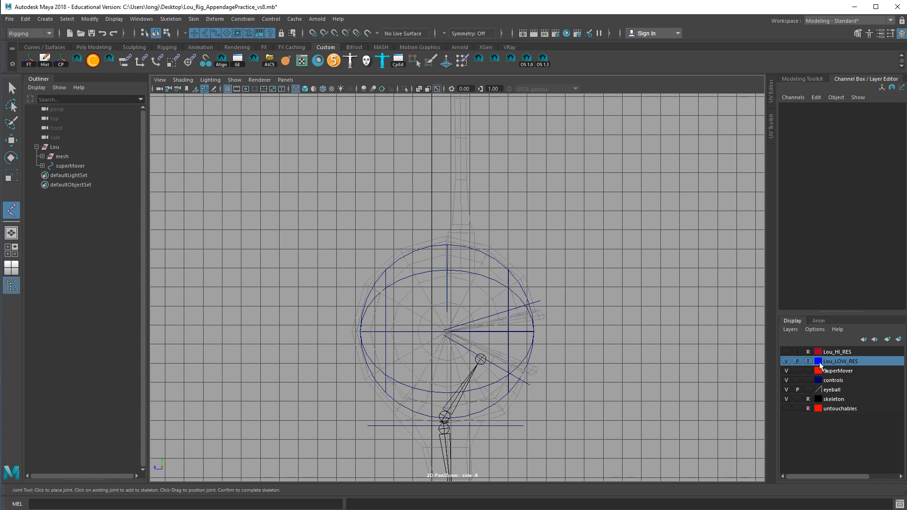
{"action": "left_click", "coordinate": [810, 391]}
{"action": "left_click", "coordinate": [811, 392]}
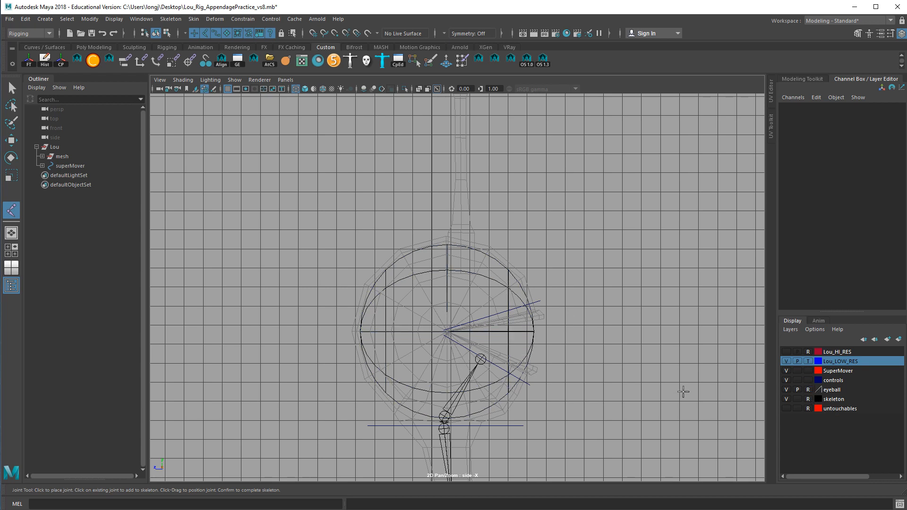
{"action": "left_click", "coordinate": [811, 393]}
{"action": "left_click", "coordinate": [812, 393]}
{"action": "left_click", "coordinate": [812, 393]}
{"action": "left_click", "coordinate": [813, 392]}
Step: Try to start a new joint on the skeleton joint at the base of the head, and undo it
{"action": "right_click_drag", "start_coordinate": [506, 366], "coordinate": [577, 336], "text": "alt"}
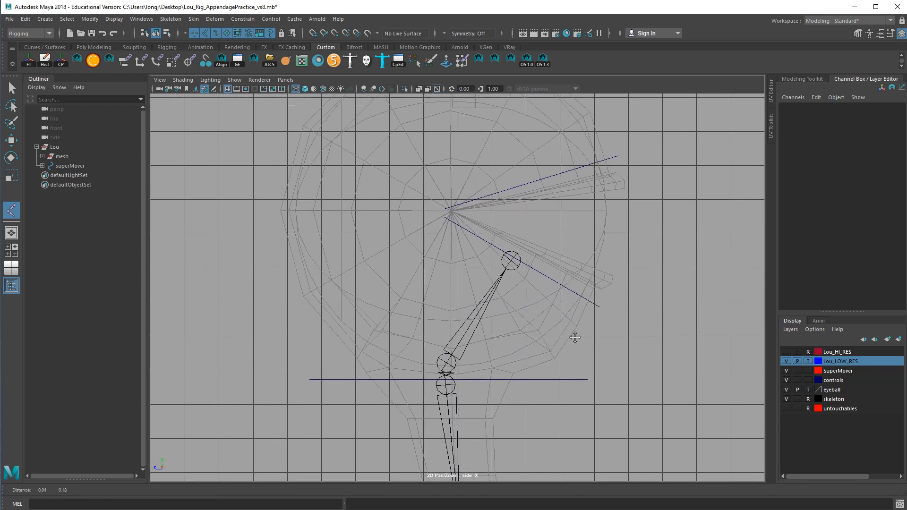
{"action": "left_click", "coordinate": [453, 366]}
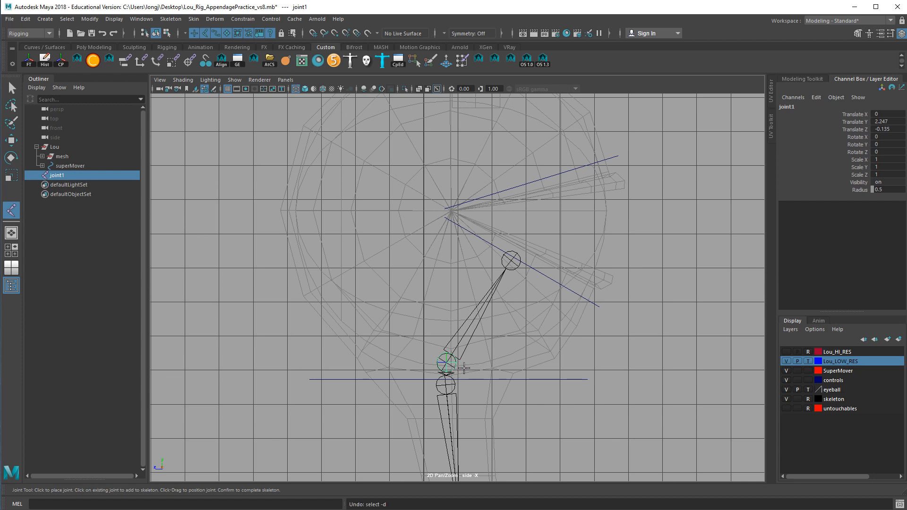
{"action": "key", "text": "ctrl+z"}
Step: Check the skeleton layer's visibility and turn off its Reference mode so its joints are selectable
{"action": "left_click", "coordinate": [787, 400]}
{"action": "left_click", "coordinate": [787, 400]}
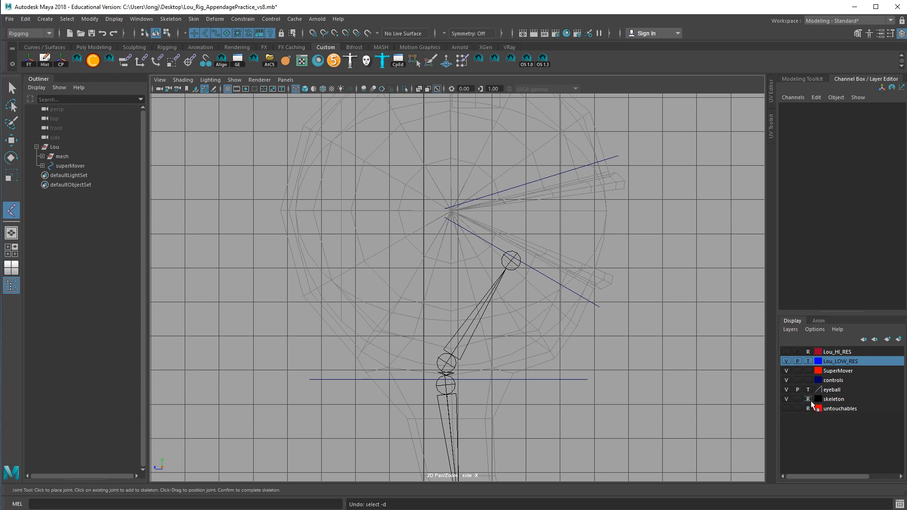
{"action": "left_click", "coordinate": [812, 400]}
Step: Try to extend a joint from the skeleton's root to the base of the antenna, and undo the joint
{"action": "left_click", "coordinate": [452, 368]}
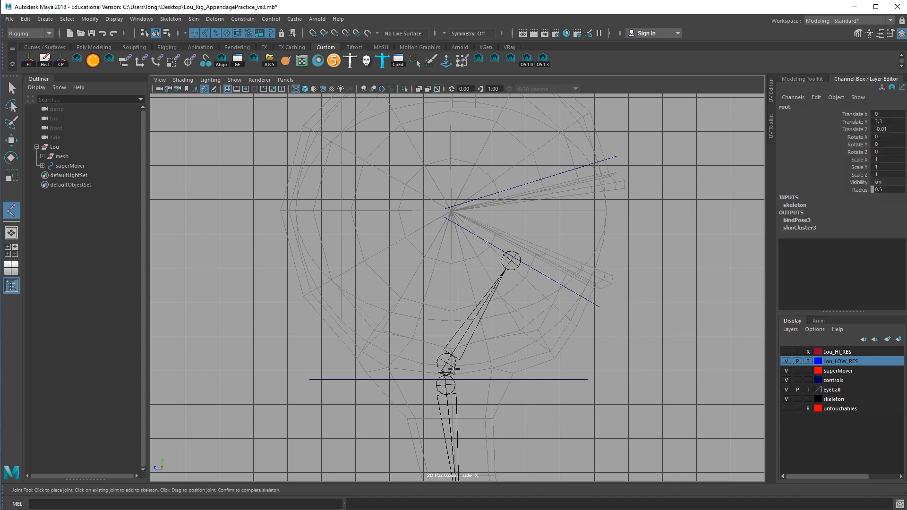
{"action": "scroll", "coordinate": [626, 385], "scroll_direction": "down", "scroll_amount": 5}
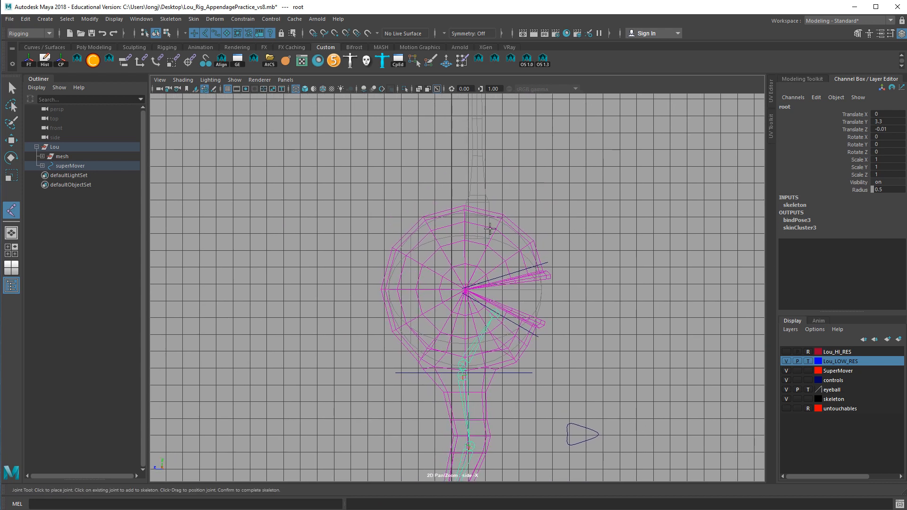
{"action": "left_click_drag", "start_coordinate": [457, 242], "coordinate": [486, 217]}
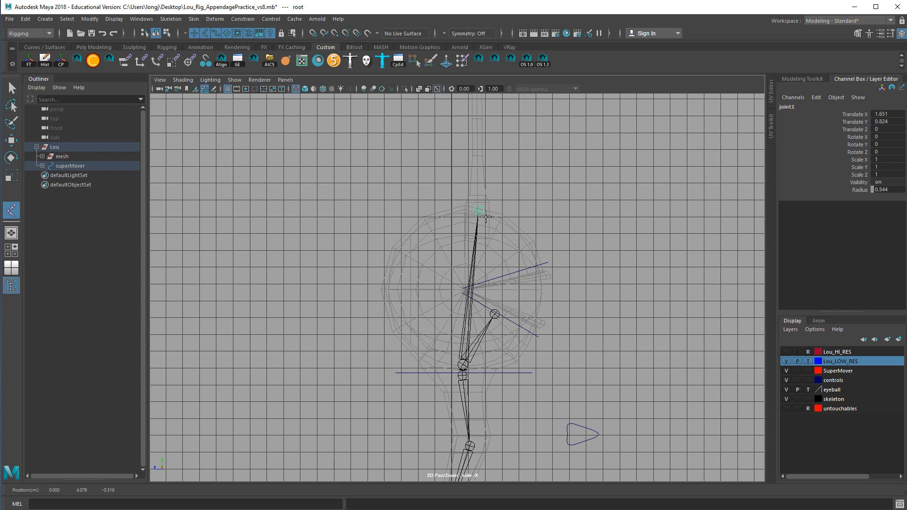
{"action": "right_click_drag", "start_coordinate": [485, 217], "coordinate": [611, 255], "text": "alt"}
{"action": "middle_click_drag", "start_coordinate": [612, 255], "coordinate": [608, 300], "text": "alt"}
{"action": "key", "text": "ctrl+z"}
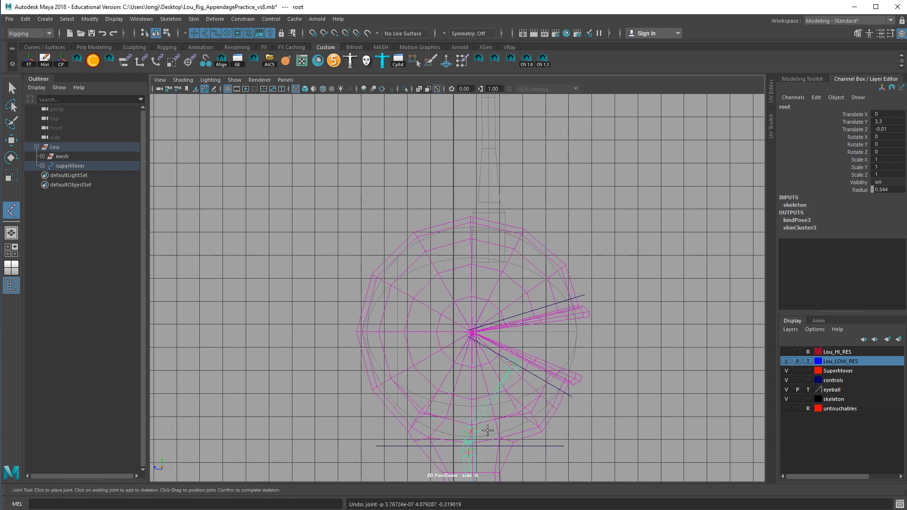
Step: Try twice to place a joint beside the joints at the base of the head, undo each, and leave the Joint tool
{"action": "left_click", "coordinate": [476, 443]}
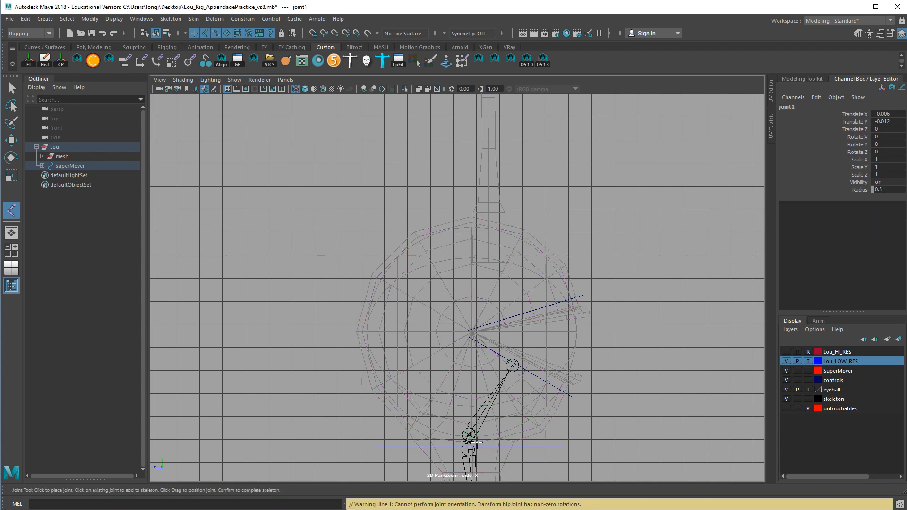
{"action": "key", "text": "ctrl+z"}
{"action": "left_click", "coordinate": [475, 446]}
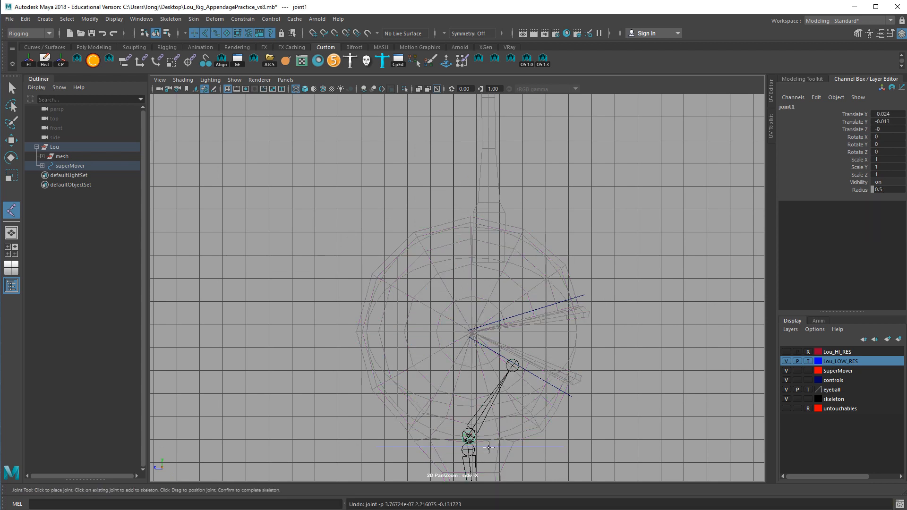
{"action": "key", "text": "ctrl+z"}
{"action": "key", "text": "t"}
{"action": "left_click", "coordinate": [523, 439]}
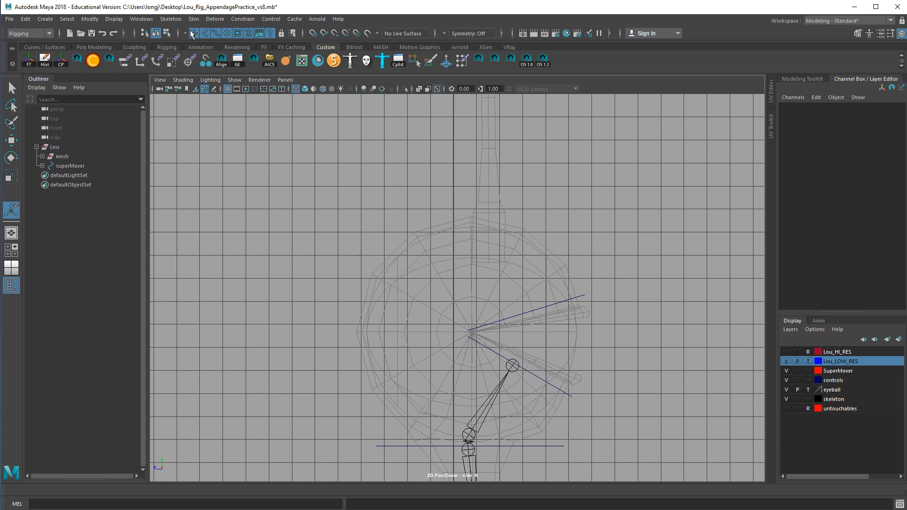
Step: Start the Joint tool, continue from the skeleton's root joint, and place a grid-snapped joint at the base of the antenna
{"action": "left_click", "coordinate": [174, 20]}
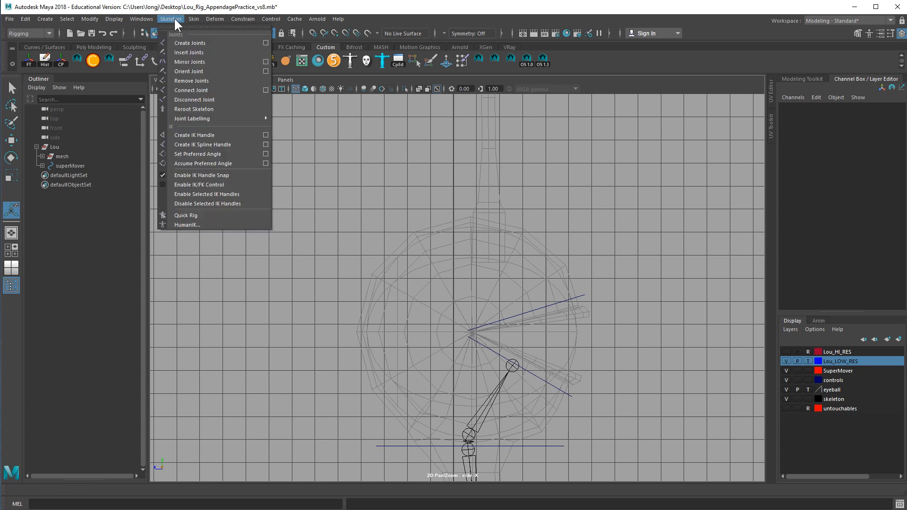
{"action": "left_click", "coordinate": [194, 42]}
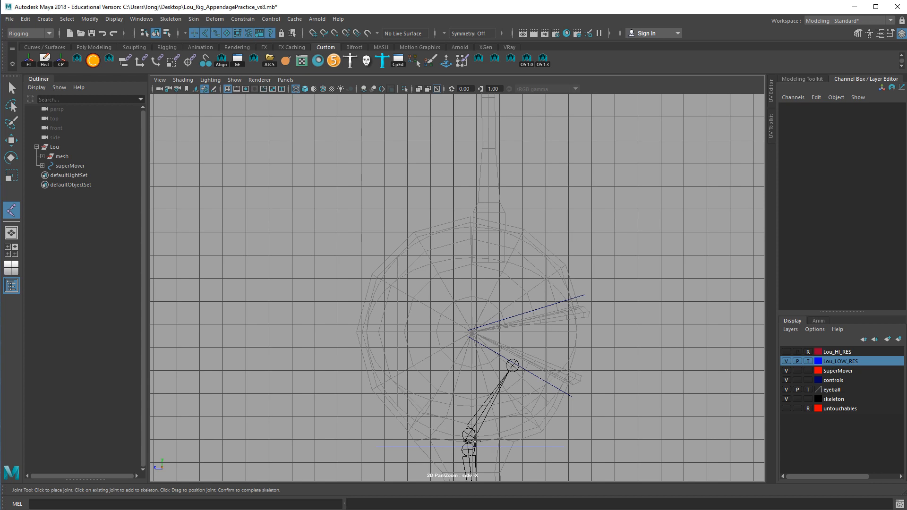
{"action": "left_click", "coordinate": [475, 440]}
{"action": "middle_click_drag", "start_coordinate": [474, 307], "coordinate": [437, 400], "text": "alt"}
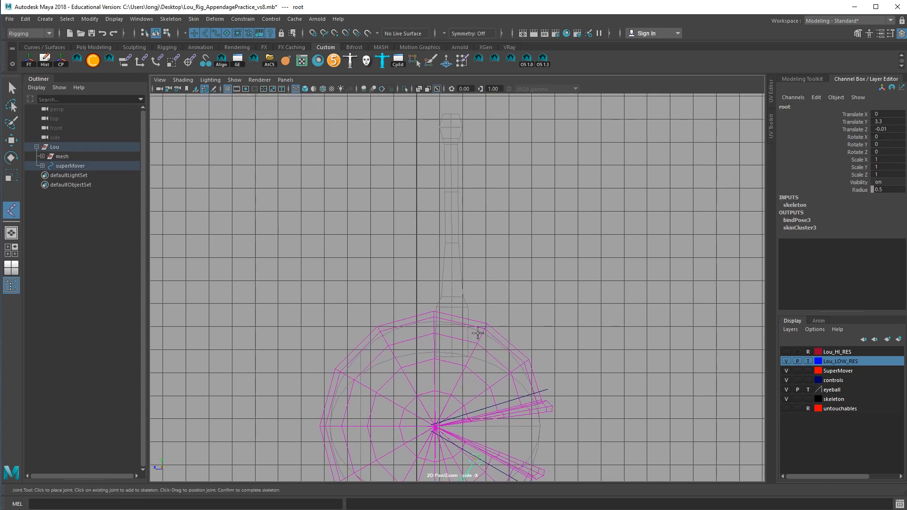
{"action": "key", "text": "x"}
{"action": "left_click", "coordinate": [473, 334]}
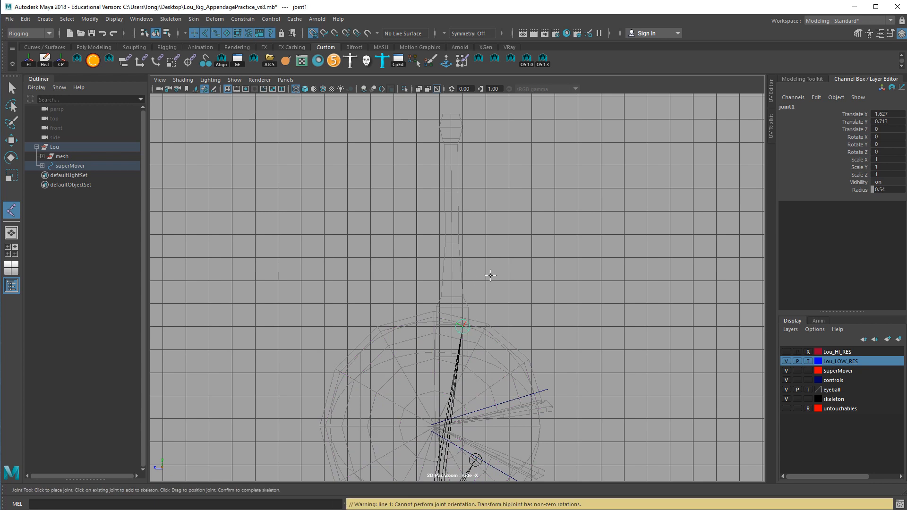
Step: Place five more grid-snapped joints in a straight vertical line up to the antenna's tip, and complete the chain
{"action": "key", "text": "space"}
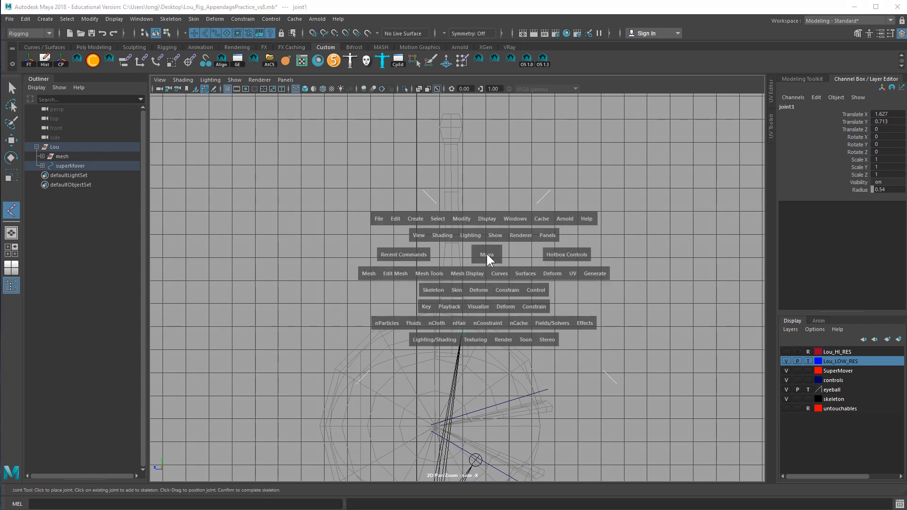
{"action": "middle_click_drag", "start_coordinate": [494, 278], "coordinate": [494, 359], "text": "alt"}
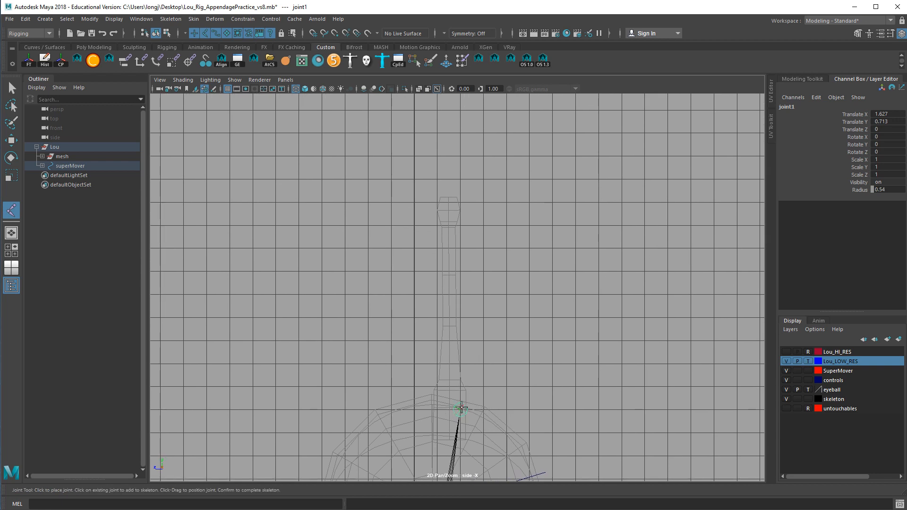
{"action": "key", "text": "x"}
{"action": "left_click", "coordinate": [470, 390]}
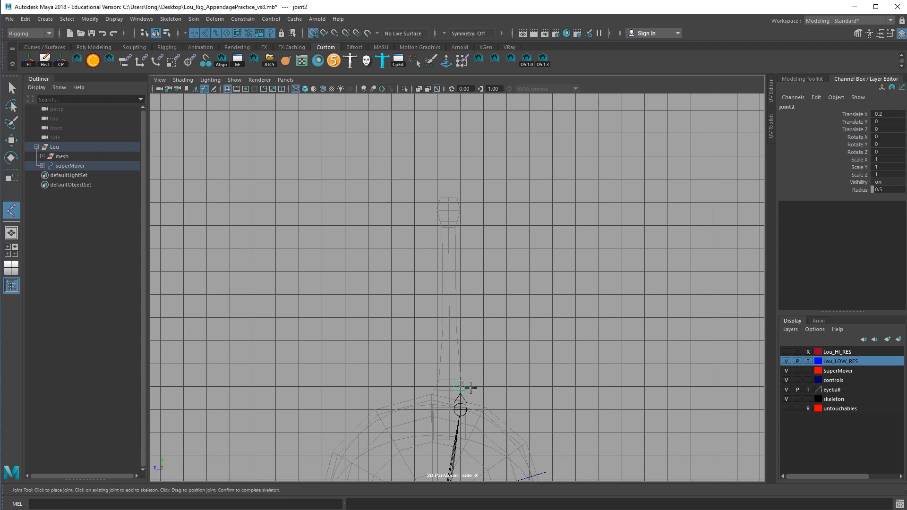
{"action": "left_click", "coordinate": [467, 341]}
{"action": "left_click", "coordinate": [470, 280]}
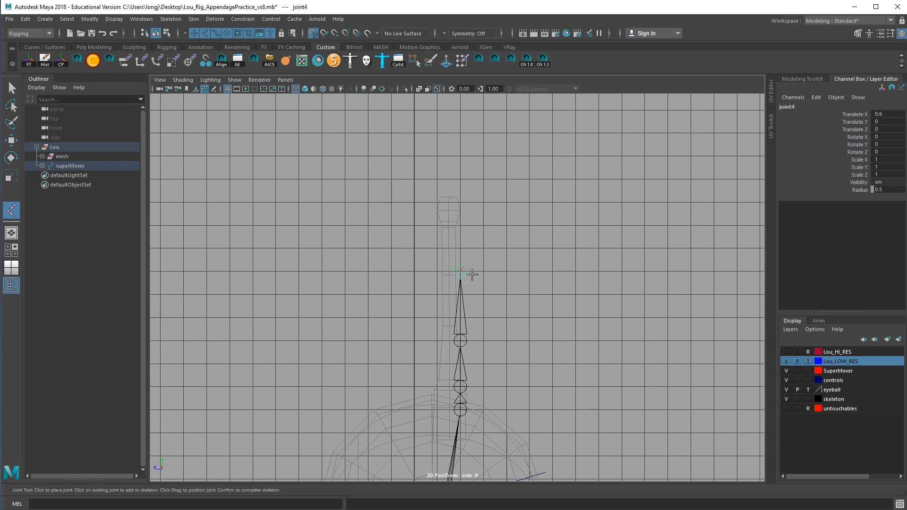
{"action": "left_click", "coordinate": [471, 233]}
{"action": "left_click", "coordinate": [468, 207]}
{"action": "key", "text": "Return"}
Step: Move the antenna's base joint and its chain to the antenna's centre line, about Translate X 1.65 and Translate Y 0.83
{"action": "left_click", "coordinate": [507, 310]}
{"action": "middle_click_drag", "start_coordinate": [494, 399], "coordinate": [504, 354], "text": "alt"}
{"action": "key", "text": "space"}
{"action": "key", "text": "space"}
{"action": "left_click_drag", "start_coordinate": [590, 253], "coordinate": [675, 234], "text": "alt"}
{"action": "key", "text": "space"}
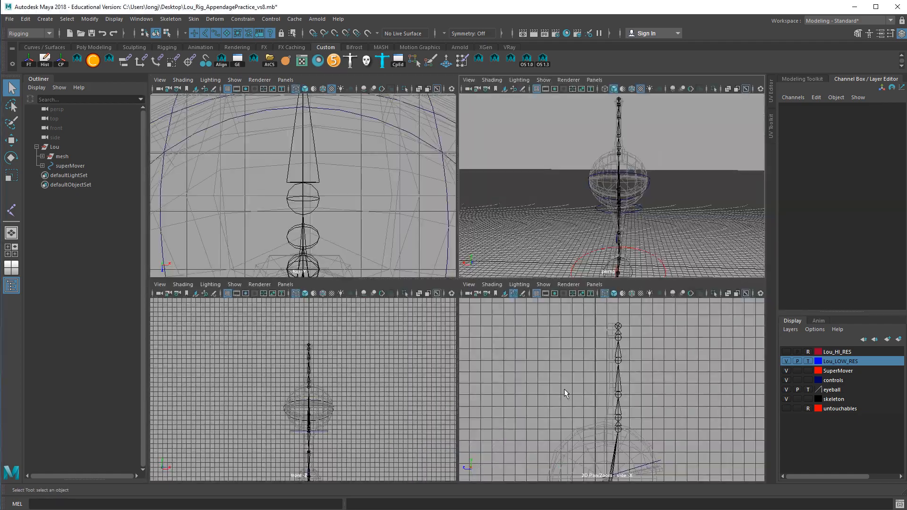
{"action": "key", "text": "space"}
{"action": "right_click_drag", "start_coordinate": [528, 320], "coordinate": [552, 388], "text": "alt"}
{"action": "left_click", "coordinate": [475, 364]}
{"action": "right_click_drag", "start_coordinate": [475, 363], "coordinate": [540, 354], "text": "alt"}
{"action": "key", "text": "w"}
{"action": "left_click_drag", "start_coordinate": [496, 362], "coordinate": [483, 348]}
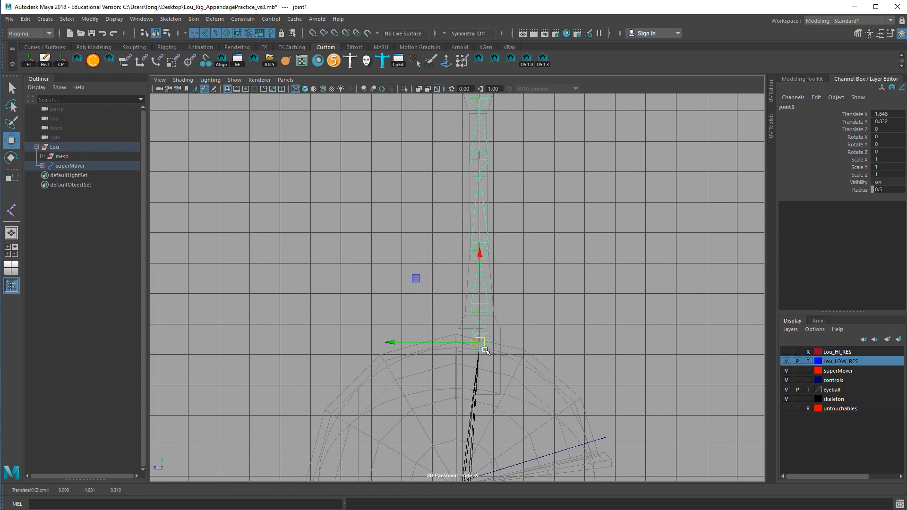
Step: Try rotating the antenna's base joint about 38.8° around Z, and undo the rotation
{"action": "key", "text": "e"}
{"action": "left_click_drag", "start_coordinate": [529, 283], "coordinate": [486, 237]}
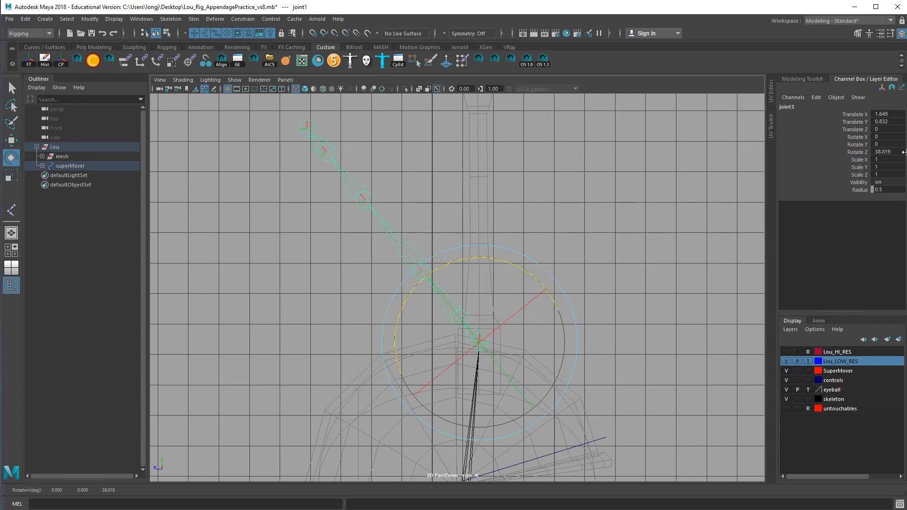
{"action": "key", "text": "ctrl+z"}
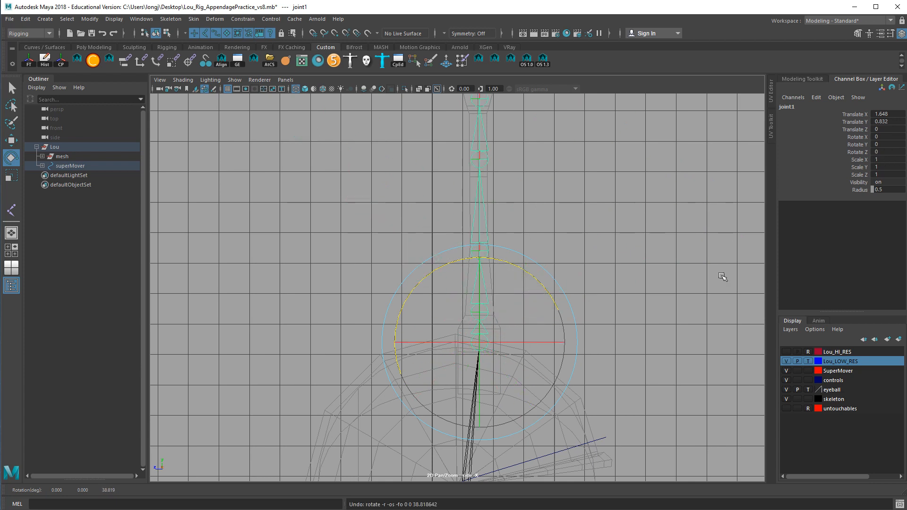
Step: Reselect the antenna's base joint and nudge it to Translate X 1.643 and Translate Y 0.833
{"action": "left_click", "coordinate": [601, 325]}
{"action": "left_click", "coordinate": [487, 354]}
{"action": "key", "text": "w"}
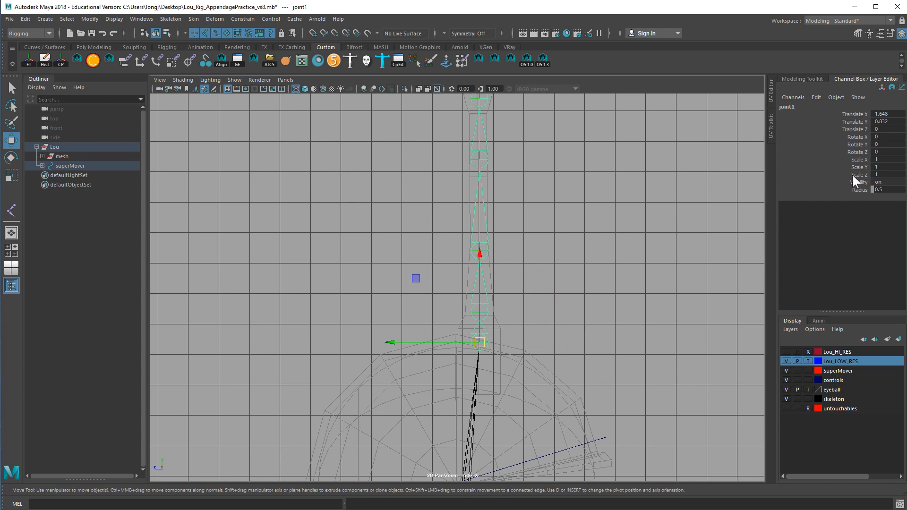
{"action": "middle_click_drag", "start_coordinate": [625, 237], "coordinate": [626, 267], "text": "alt"}
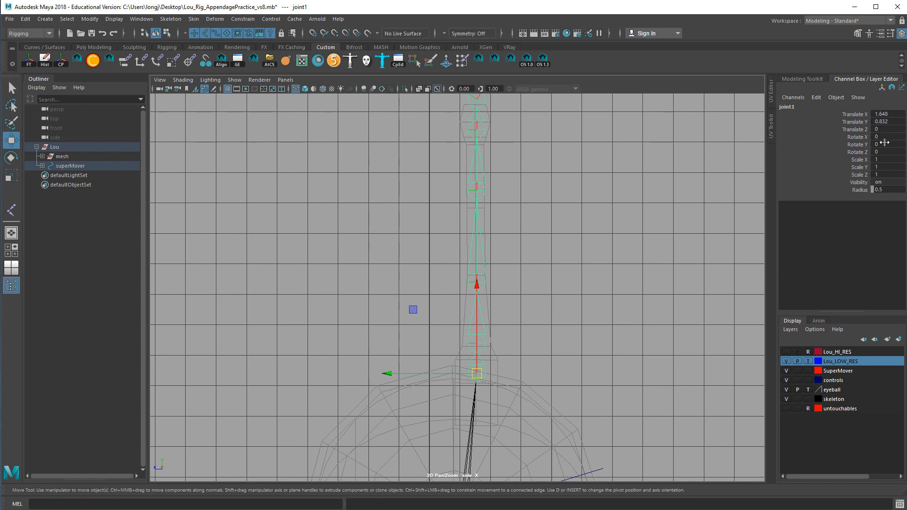
{"action": "left_click_drag", "start_coordinate": [482, 380], "coordinate": [482, 381]}
{"action": "mouse_move", "coordinate": [507, 339]}
{"action": "middle_mouse_down", "text": "alt"}
{"action": "mouse_move", "coordinate": [510, 429]}
{"action": "mouse_move", "coordinate": [510, 348]}
{"action": "middle_mouse_up", "text": "alt"}
Step: Check the antenna's joint hierarchy by stepping the selection down and up the chain from the base joint
{"action": "left_click", "coordinate": [512, 447]}
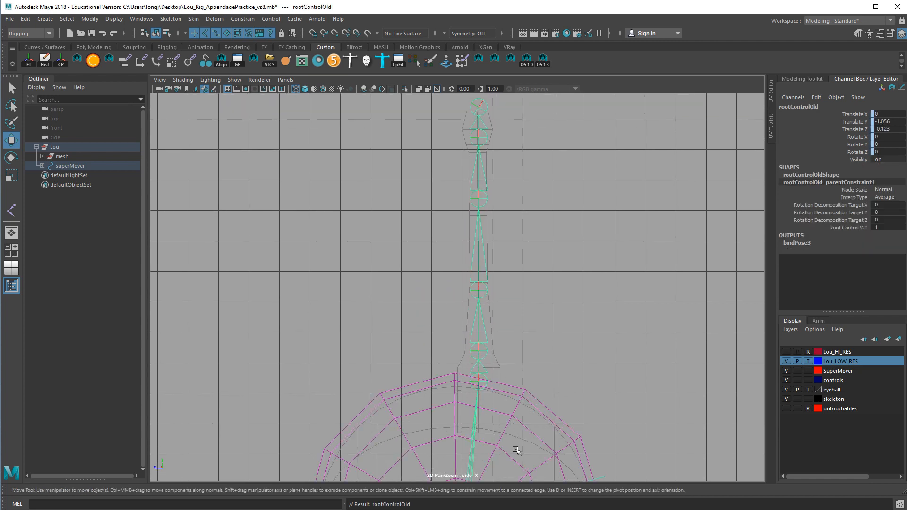
{"action": "left_click", "coordinate": [516, 450]}
{"action": "left_click", "coordinate": [482, 387]}
{"action": "key", "text": "Down"}
{"action": "key", "text": "Down"}
{"action": "key", "text": "Down"}
{"action": "key", "text": "Up"}
{"action": "key", "text": "Up"}
{"action": "key", "text": "Up"}
{"action": "key", "text": "Down"}
{"action": "key", "text": "Down"}
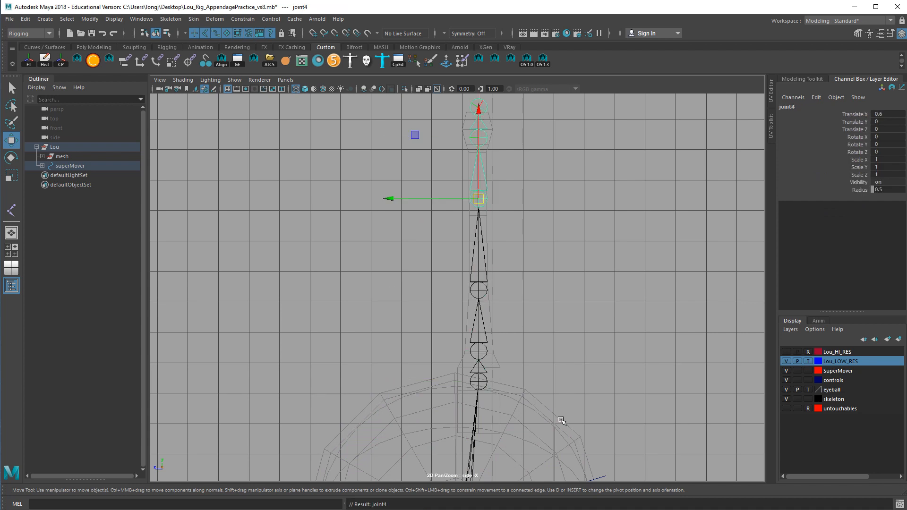
{"action": "key", "text": "Up"}
{"action": "key", "text": "Up"}
{"action": "key", "text": "Up"}
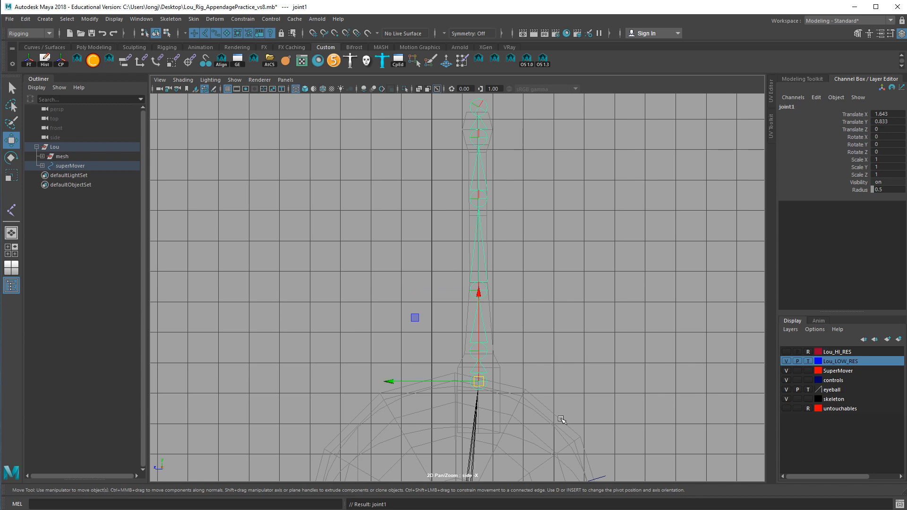
{"action": "key", "text": "Up"}
{"action": "key", "text": "Down"}
Step: Try to move the antenna's base joint upward along its own X axis, and undo the move
{"action": "left_click", "coordinate": [486, 386]}
{"action": "left_click_drag", "start_coordinate": [487, 352], "coordinate": [484, 344]}
{"action": "key", "text": "ctrl+z"}
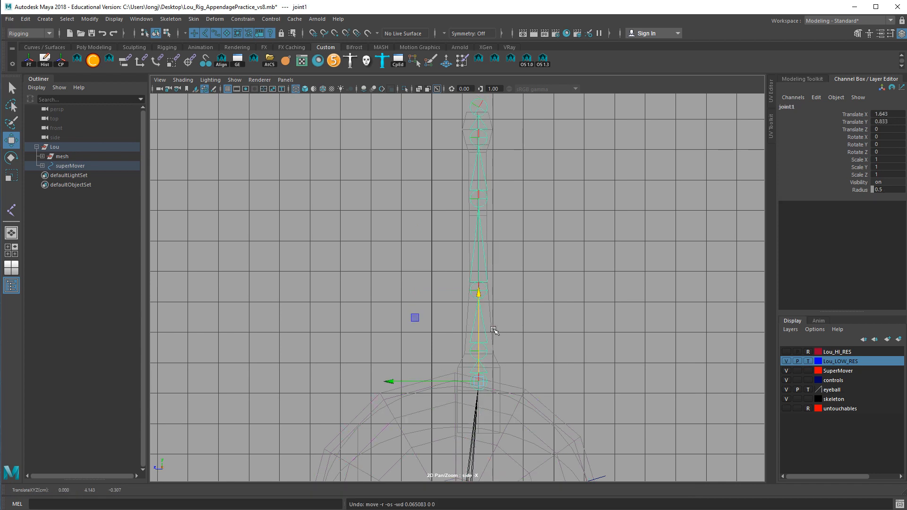
Step: Slide the second to fifth antenna joints along their own X axis to fit the antenna mesh, the fifth to about Translate X 0.45
{"action": "key", "text": "Down"}
{"action": "mouse_move", "coordinate": [487, 327]}
{"action": "middle_mouse_down"}
{"action": "mouse_move", "coordinate": [488, 338]}
{"action": "mouse_move", "coordinate": [488, 311]}
{"action": "mouse_move", "coordinate": [494, 330]}
{"action": "middle_mouse_up"}
{"action": "key", "text": "Down"}
{"action": "middle_click_drag", "start_coordinate": [485, 278], "coordinate": [537, 383]}
{"action": "key", "text": "Down"}
{"action": "right_click_drag", "start_coordinate": [537, 384], "coordinate": [674, 397], "text": "alt"}
{"action": "key", "text": "Down"}
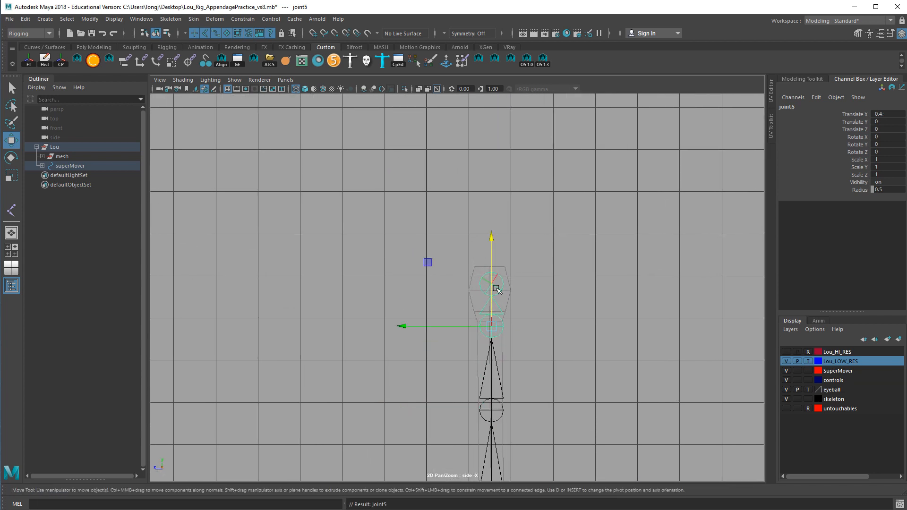
{"action": "middle_click_drag", "start_coordinate": [500, 290], "coordinate": [500, 279]}
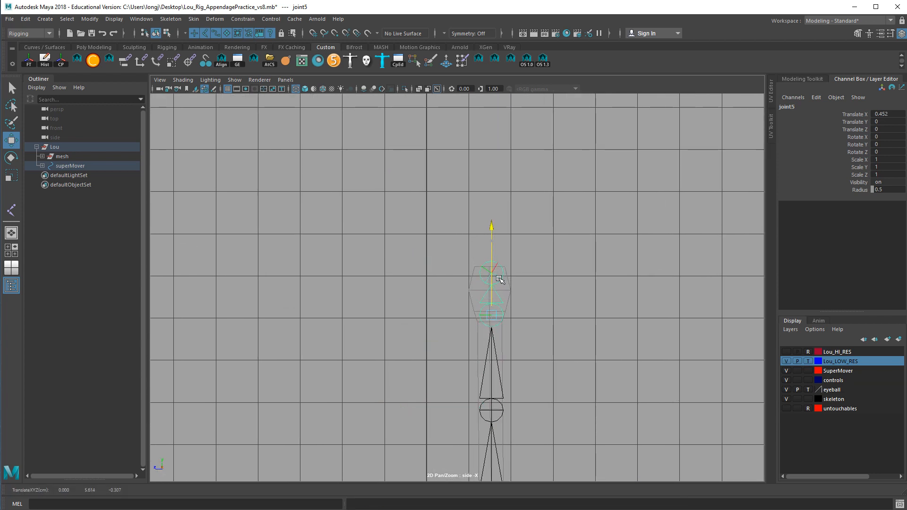
Step: Move the antenna's tip joint along the chain to the top of the antenna, at Translate X 0.24
{"action": "key", "text": "Down"}
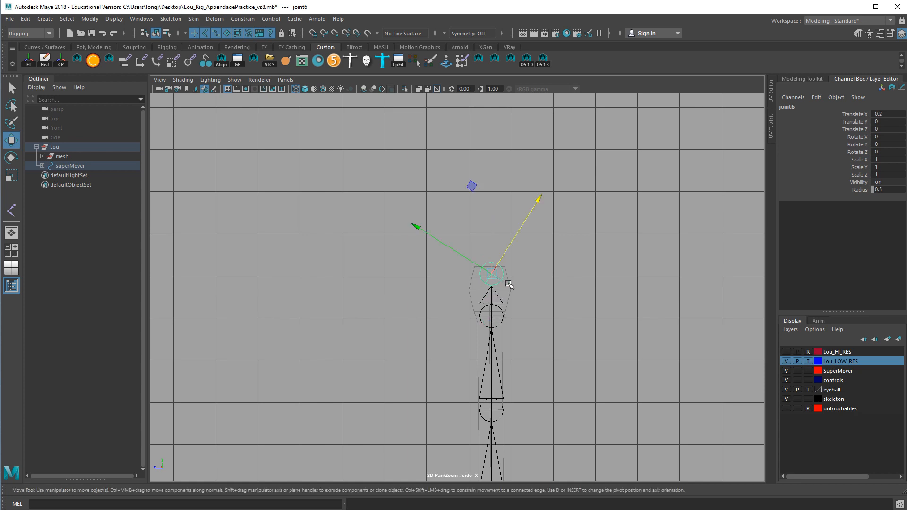
{"action": "key", "text": "w"}
{"action": "left_click_drag", "start_coordinate": [495, 281], "coordinate": [483, 277]}
{"action": "middle_click_drag", "start_coordinate": [501, 260], "coordinate": [497, 253], "text": "shift"}
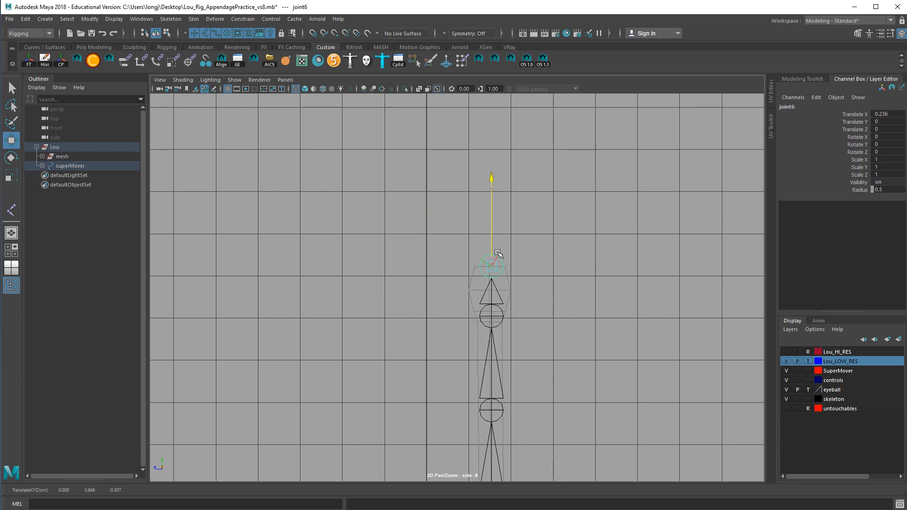
{"action": "key", "text": "w"}
{"action": "left_click_drag", "start_coordinate": [496, 266], "coordinate": [478, 266]}
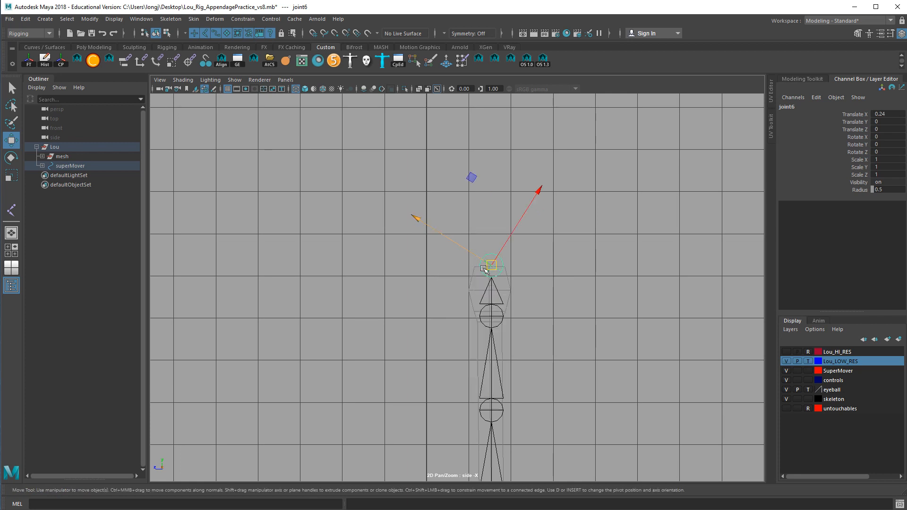
{"action": "scroll", "coordinate": [543, 352], "scroll_direction": "down", "scroll_amount": 3}
{"action": "scroll", "coordinate": [515, 341], "scroll_direction": "up", "scroll_amount": 3}
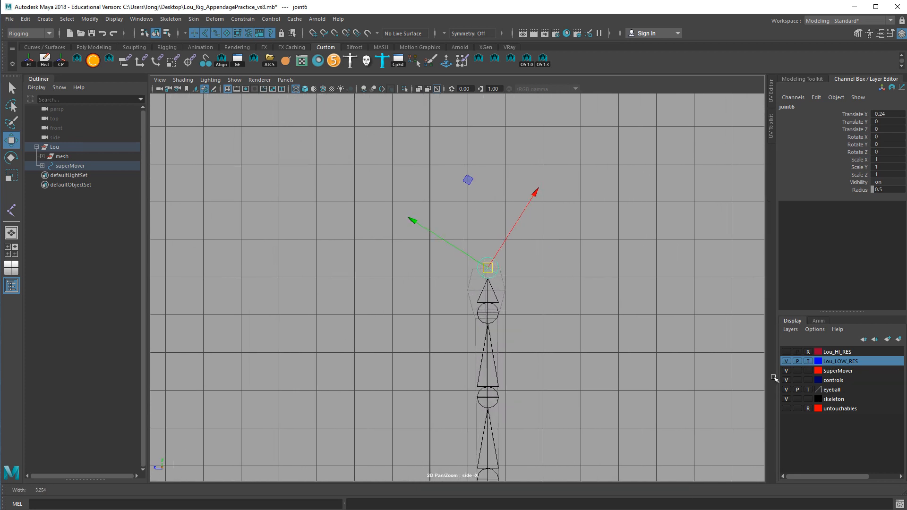
{"action": "scroll", "coordinate": [551, 344], "scroll_direction": "down", "scroll_amount": 3}
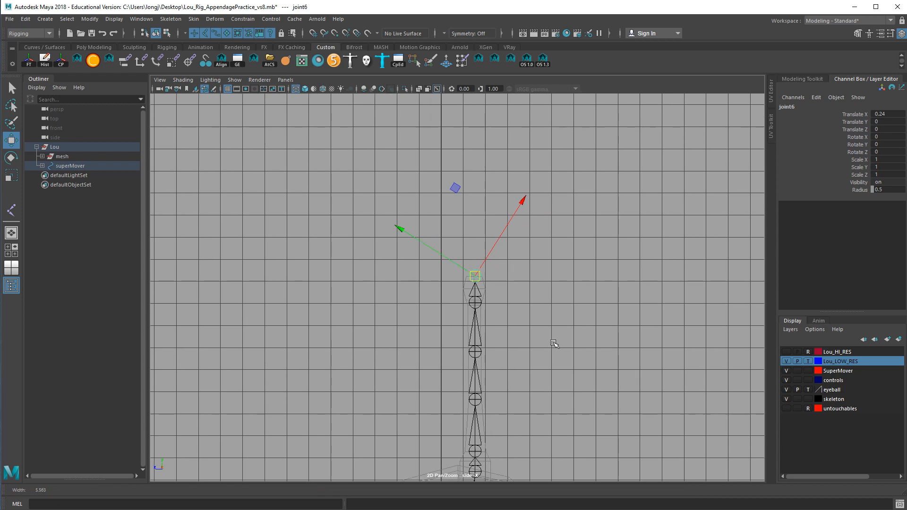
Step: Examine the finished chain by selecting antenna joints and stepping the selection between the skeleton's root and the tip
{"action": "middle_click_drag", "start_coordinate": [556, 334], "coordinate": [556, 265], "text": "alt"}
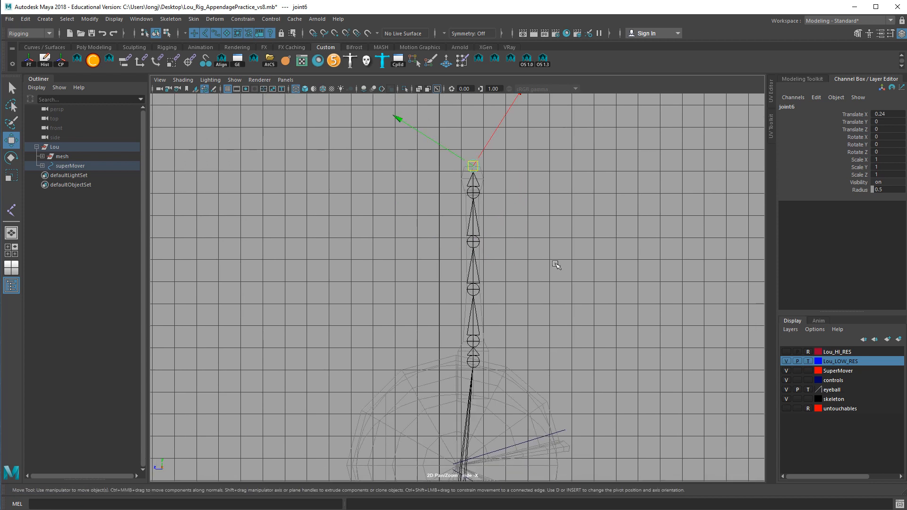
{"action": "left_click", "coordinate": [474, 198]}
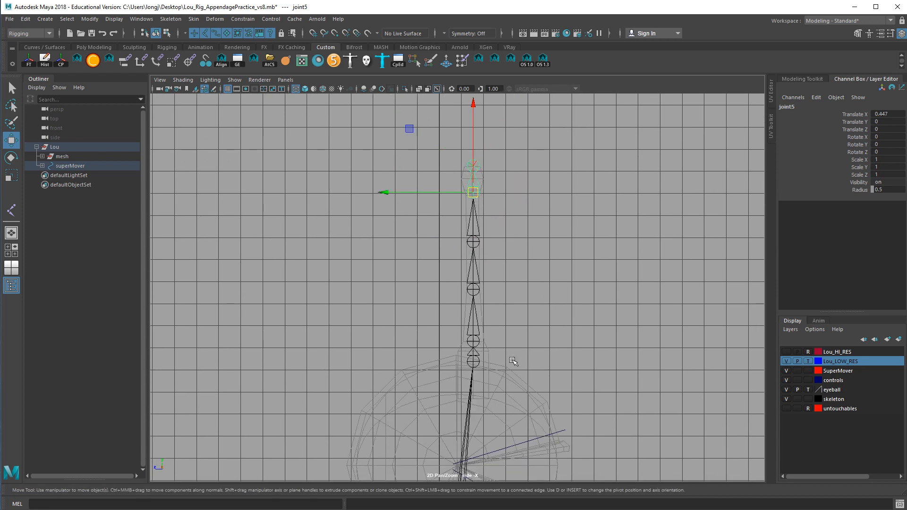
{"action": "left_click", "coordinate": [482, 368]}
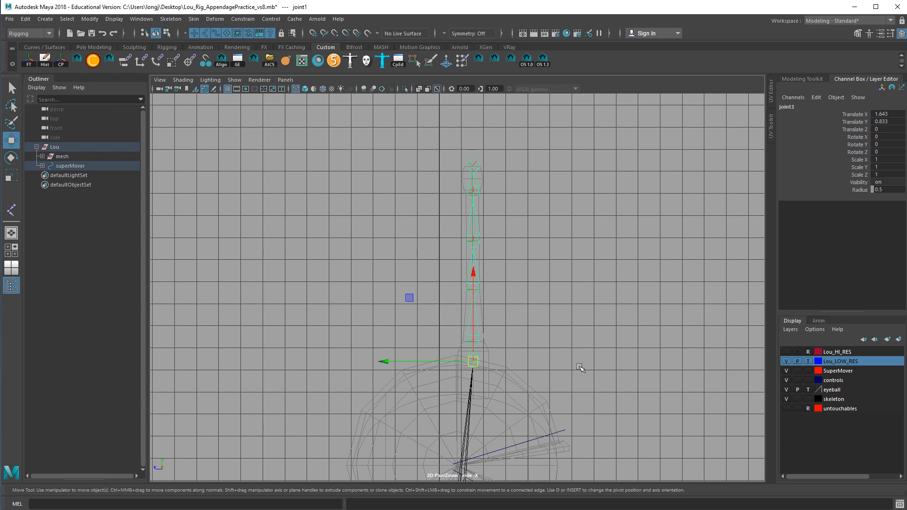
{"action": "key", "text": "Up"}
{"action": "key", "text": "Up"}
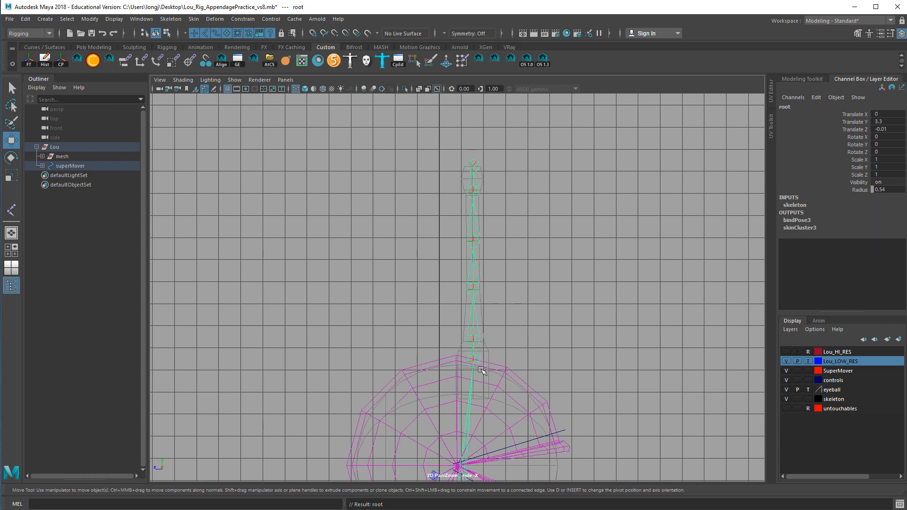
{"action": "key", "text": "Down"}
{"action": "key", "text": "Down"}
{"action": "key", "text": "Down"}
{"action": "key", "text": "Down"}
{"action": "key", "text": "Down"}
{"action": "key", "text": "Down"}
{"action": "key", "text": "Down"}
{"action": "key", "text": "Up"}
{"action": "key", "text": "Up"}
{"action": "key", "text": "Up"}
{"action": "key", "text": "Up"}
Step: Try twisting the second antenna joint about 1.6° around X in the perspective view, and undo the rotation
{"action": "key", "text": "space"}
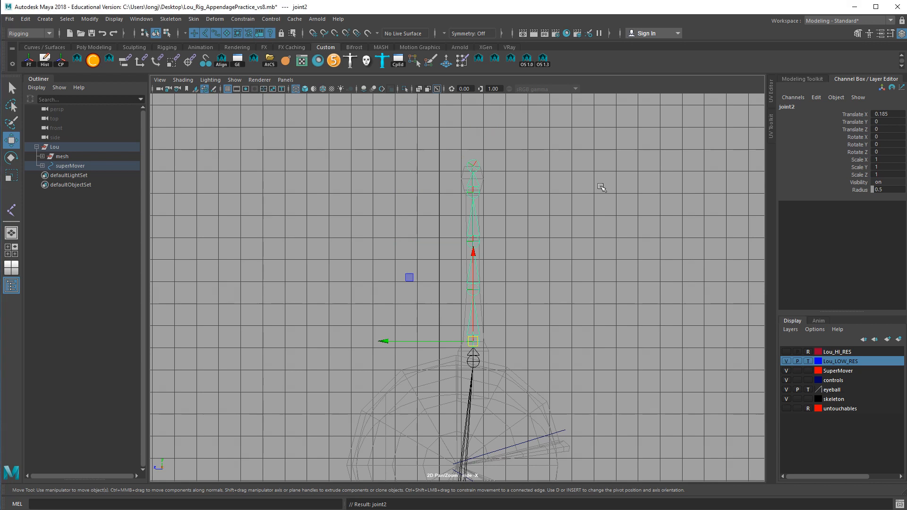
{"action": "left_click_drag", "start_coordinate": [583, 194], "coordinate": [582, 162]}
{"action": "left_click_drag", "start_coordinate": [477, 285], "coordinate": [559, 340], "text": "alt"}
{"action": "key", "text": "e"}
{"action": "left_click_drag", "start_coordinate": [533, 383], "coordinate": [546, 380], "text": "alt"}
{"action": "mouse_move", "coordinate": [503, 453]}
{"action": "left_mouse_down"}
{"action": "mouse_move", "coordinate": [528, 444]}
{"action": "mouse_move", "coordinate": [503, 449]}
{"action": "left_mouse_up"}
{"action": "key", "text": "ctrl+z"}
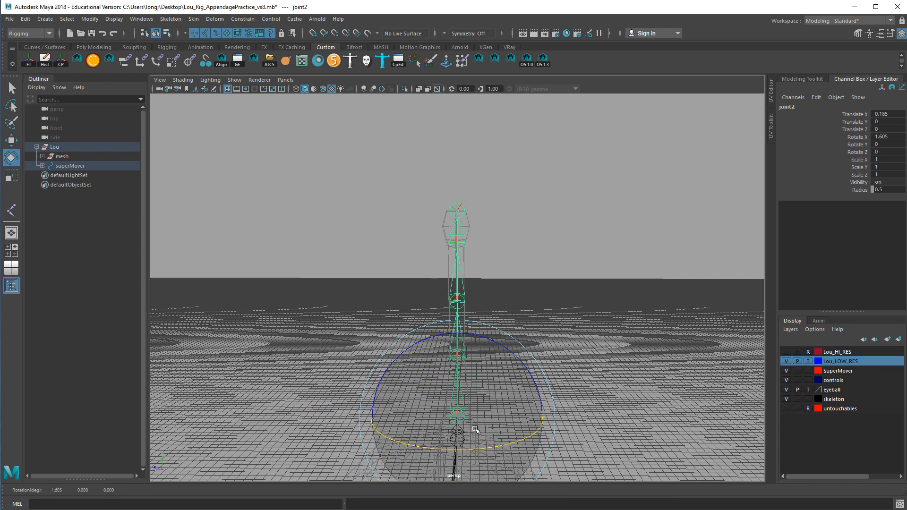
Step: Inspect the antenna joints' placement inside the mesh from several angles in the perspective view, selecting individual joints
{"action": "right_click_drag", "start_coordinate": [599, 369], "coordinate": [617, 380], "text": "alt"}
{"action": "middle_click_drag", "start_coordinate": [617, 380], "coordinate": [609, 320], "text": "alt"}
{"action": "right_click_drag", "start_coordinate": [609, 320], "coordinate": [639, 324], "text": "alt"}
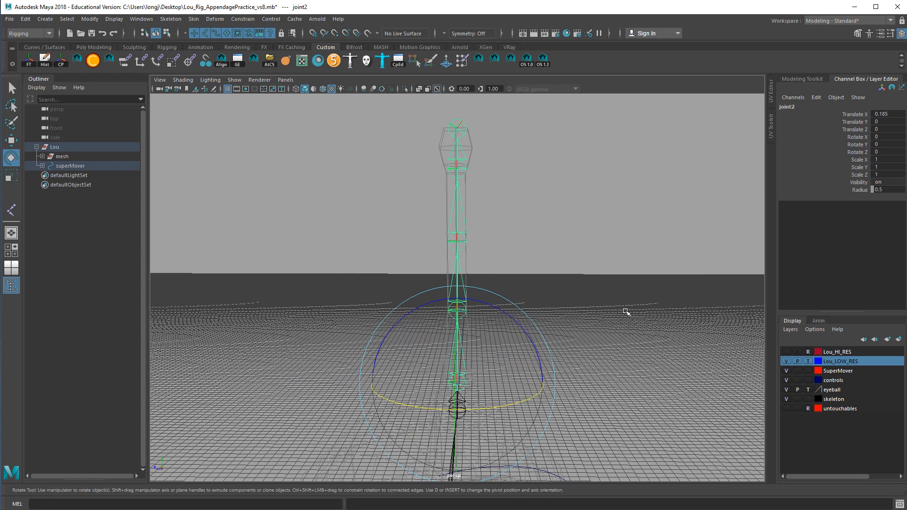
{"action": "left_click", "coordinate": [575, 263]}
{"action": "left_click_drag", "start_coordinate": [575, 264], "coordinate": [533, 347], "text": "alt"}
{"action": "left_click", "coordinate": [469, 408]}
{"action": "left_click_drag", "start_coordinate": [476, 455], "coordinate": [590, 393], "text": "alt"}
{"action": "left_click", "coordinate": [586, 393]}
{"action": "left_click", "coordinate": [457, 389]}
{"action": "left_click", "coordinate": [529, 281]}
{"action": "left_click", "coordinate": [460, 317]}
{"action": "left_click_drag", "start_coordinate": [493, 321], "coordinate": [504, 342], "text": "alt"}
{"action": "right_click_drag", "start_coordinate": [504, 342], "coordinate": [639, 354], "text": "alt"}
{"action": "left_click_drag", "start_coordinate": [639, 354], "coordinate": [574, 364], "text": "alt"}
{"action": "left_click", "coordinate": [573, 364]}
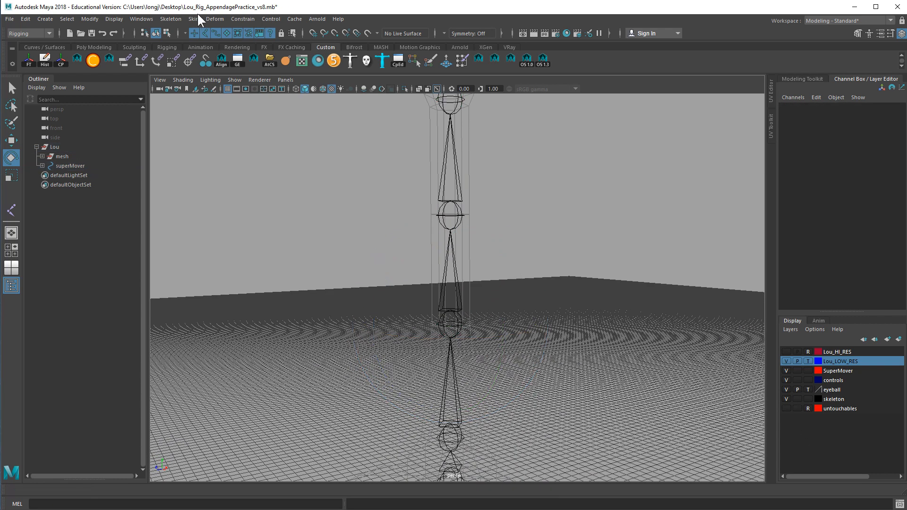
Step: Set the grid to draw lines every 5 units with 1 subdivision and apply it
{"action": "left_click", "coordinate": [113, 19]}
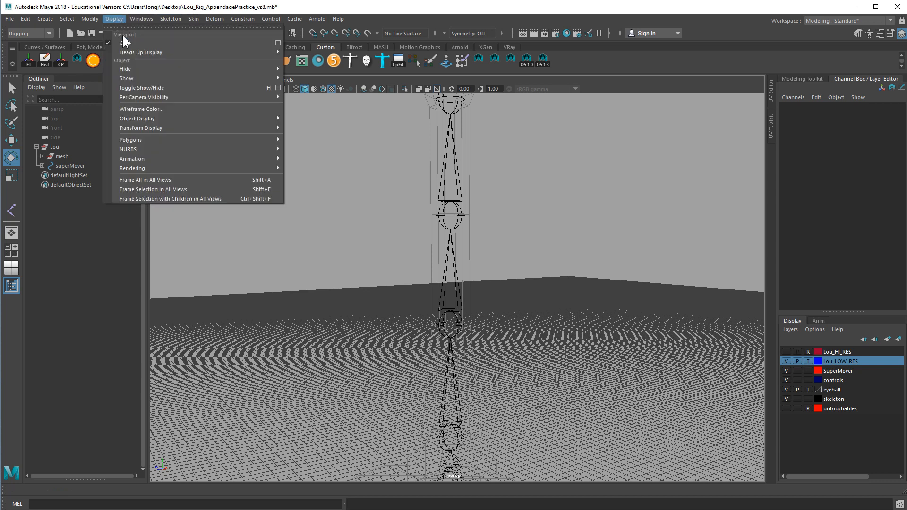
{"action": "left_click", "coordinate": [277, 43]}
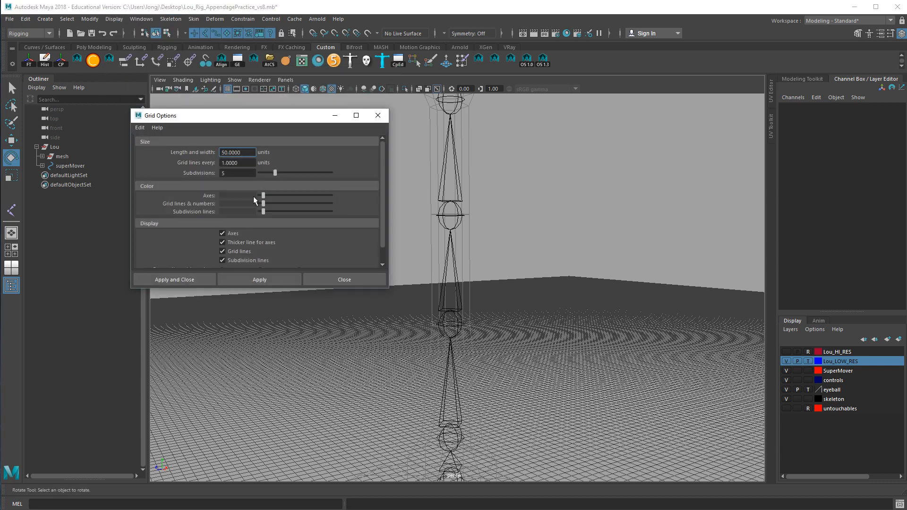
{"action": "key", "text": "Tab"}
{"action": "type", "text": "5"}
{"action": "key", "text": "Tab"}
{"action": "type", "text": "1"}
{"action": "key", "text": "Tab"}
{"action": "left_click", "coordinate": [258, 280]}
{"action": "left_click", "coordinate": [338, 284]}
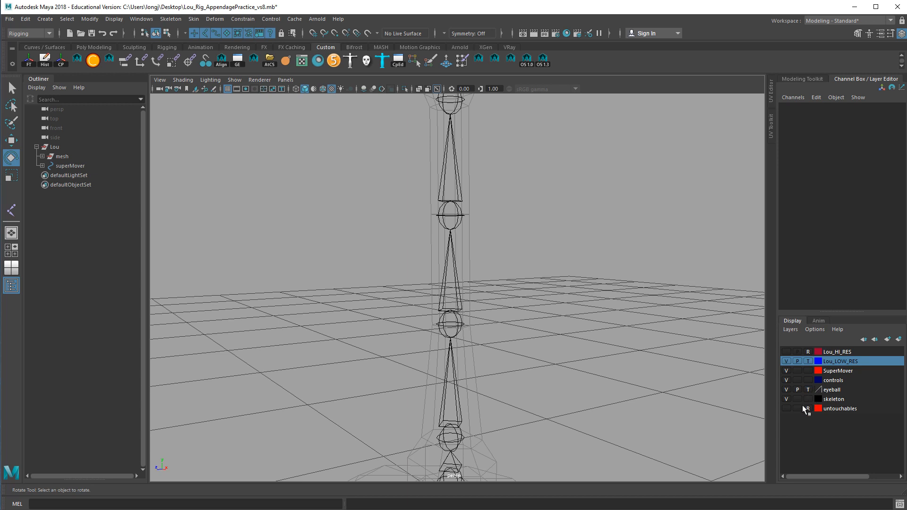
Step: Make the Lou_LOW_RES layer shaded and selectable, and insert three edge loops around the joints in the antenna's middle shaft
{"action": "left_click", "coordinate": [808, 361]}
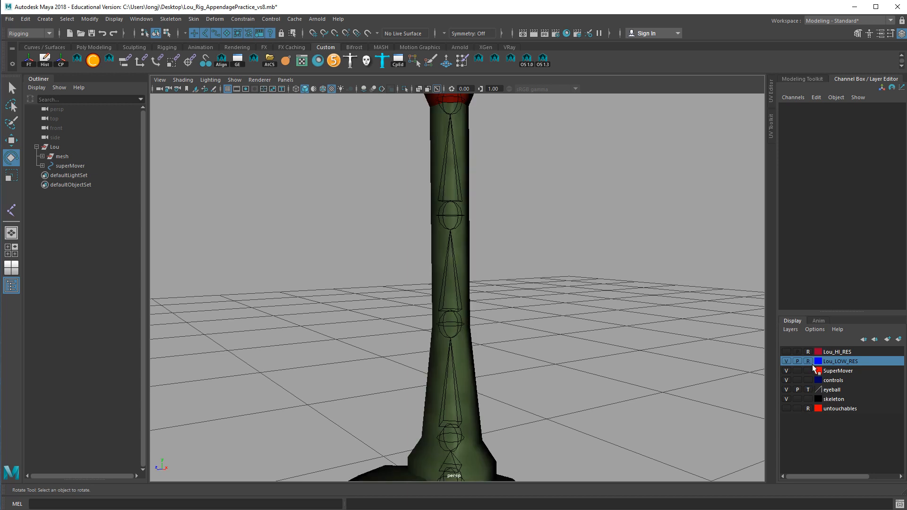
{"action": "left_click", "coordinate": [809, 361]}
{"action": "left_click", "coordinate": [477, 265]}
{"action": "right_click_drag", "start_coordinate": [461, 240], "coordinate": [416, 249], "text": "shift"}
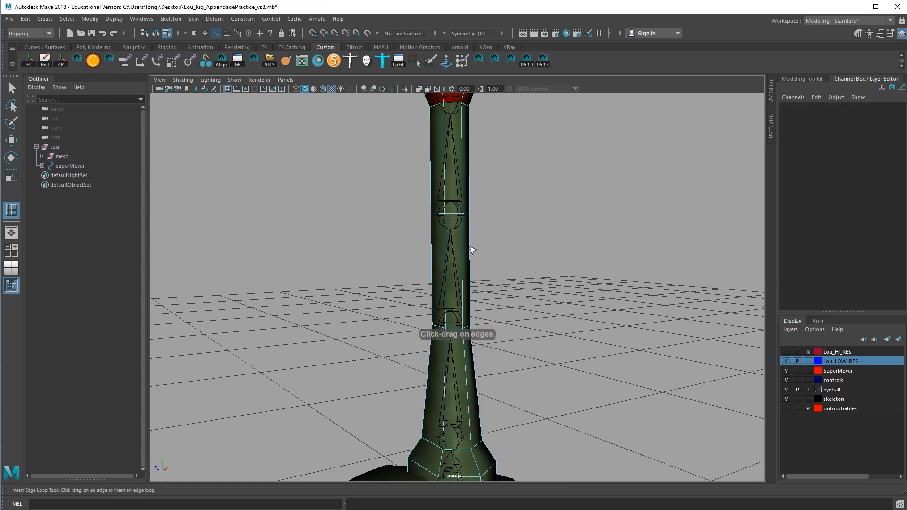
{"action": "left_click_drag", "start_coordinate": [469, 250], "coordinate": [471, 252]}
{"action": "left_click_drag", "start_coordinate": [470, 193], "coordinate": [467, 188]}
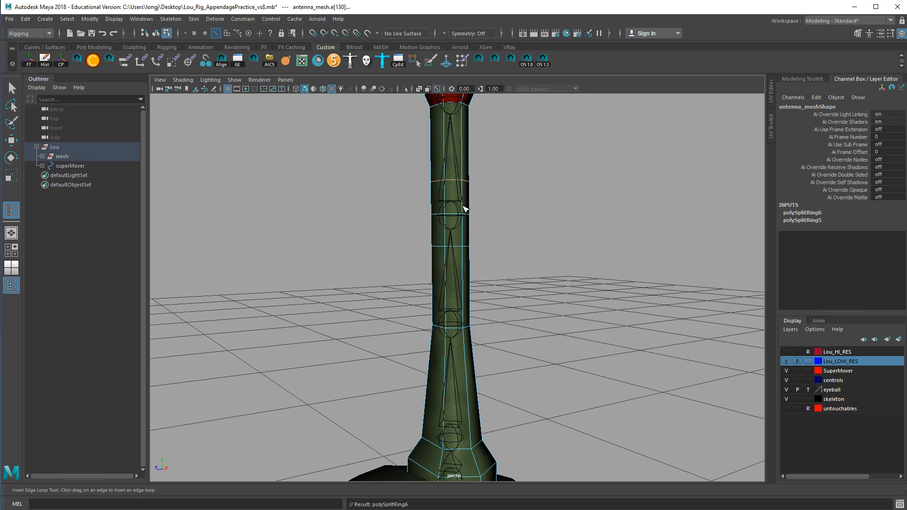
{"action": "left_click_drag", "start_coordinate": [470, 298], "coordinate": [470, 298]}
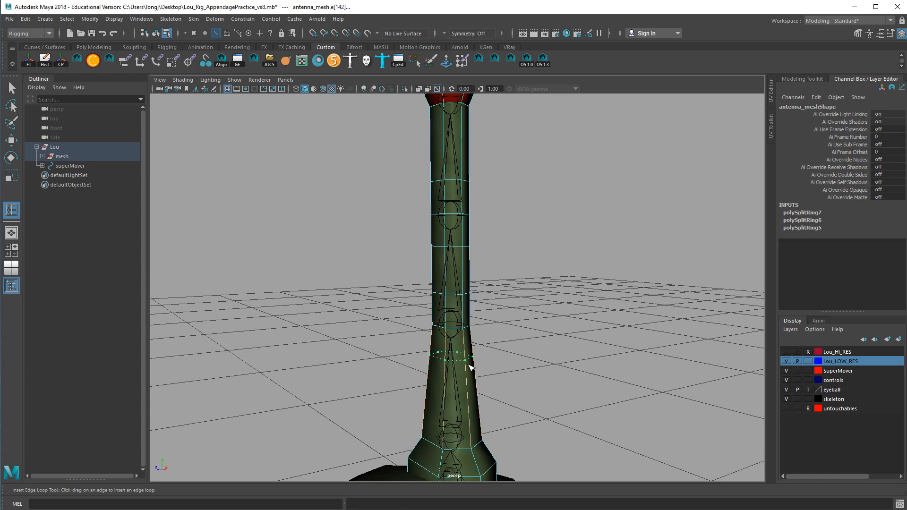
Step: Insert edge loops at both ends of the antenna's tapered lower section and two more around its flared base
{"action": "left_click_drag", "start_coordinate": [470, 366], "coordinate": [470, 368]}
{"action": "middle_click_drag", "start_coordinate": [517, 366], "coordinate": [520, 284], "text": "alt"}
{"action": "left_click", "coordinate": [477, 338]}
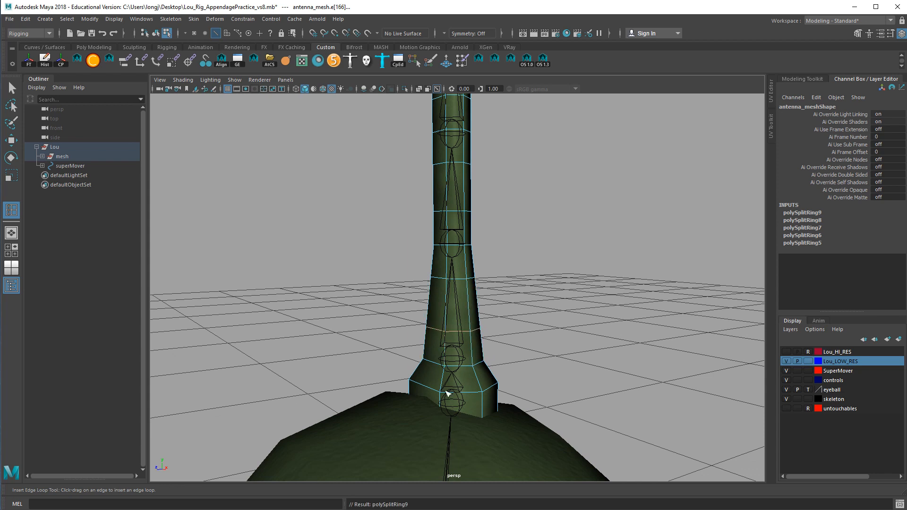
{"action": "left_click", "coordinate": [492, 416]}
{"action": "left_click", "coordinate": [489, 422]}
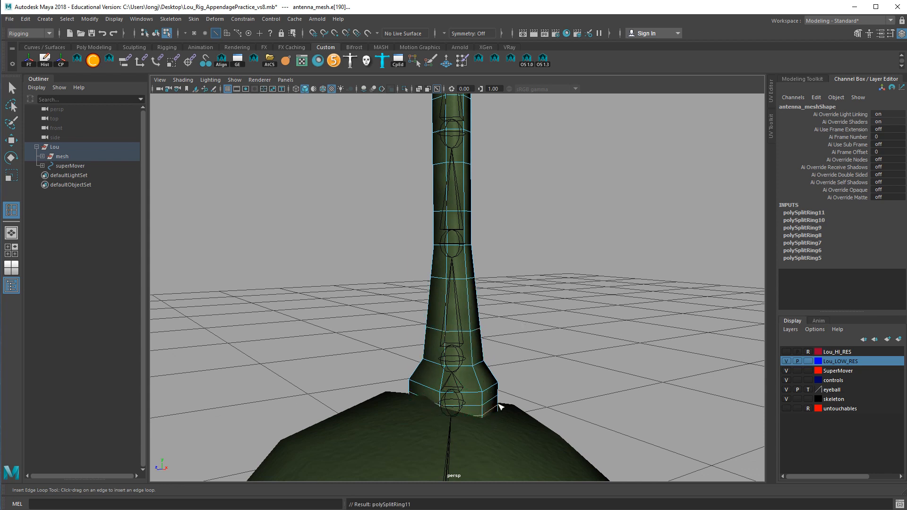
Step: Insert an edge loop on the antenna shaft just below the red tip
{"action": "middle_click_drag", "start_coordinate": [491, 248], "coordinate": [507, 266], "text": "alt"}
{"action": "middle_click_drag", "start_coordinate": [477, 311], "coordinate": [485, 410], "text": "alt"}
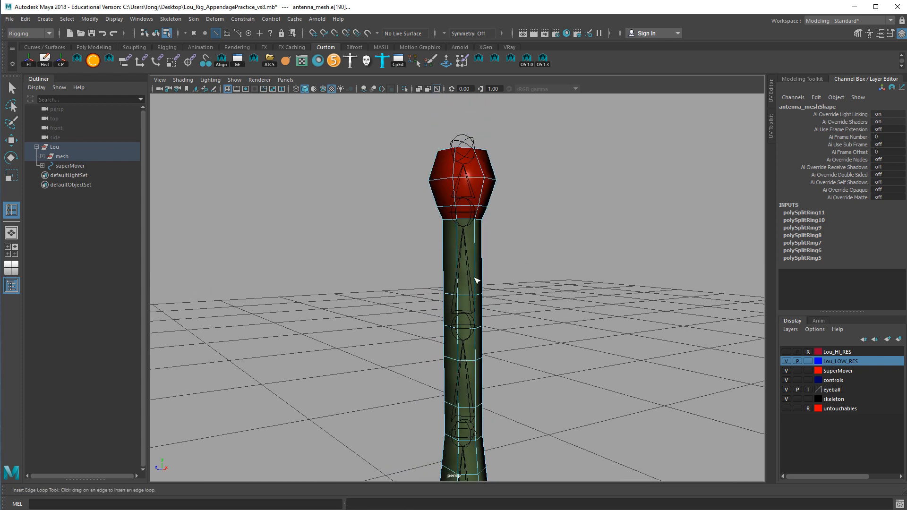
{"action": "left_click_drag", "start_coordinate": [463, 257], "coordinate": [462, 236]}
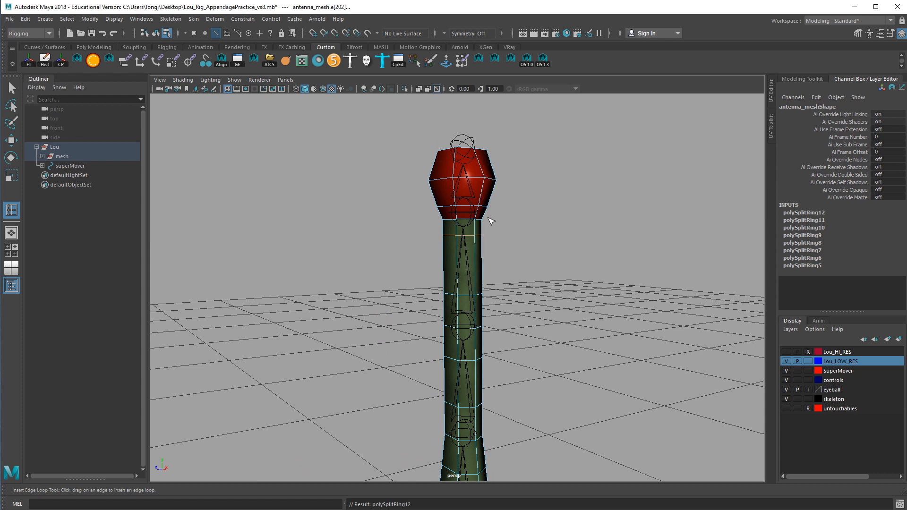
Step: Return the antenna mesh to object selection and delete its construction history
{"action": "right_click_drag", "start_coordinate": [608, 333], "coordinate": [581, 335], "text": "alt"}
{"action": "middle_click_drag", "start_coordinate": [580, 335], "coordinate": [591, 256], "text": "alt"}
{"action": "right_click_drag", "start_coordinate": [591, 256], "coordinate": [554, 256], "text": "alt"}
{"action": "key", "text": "q"}
{"action": "right_click_drag", "start_coordinate": [480, 185], "coordinate": [493, 168]}
{"action": "left_click_drag", "start_coordinate": [496, 201], "coordinate": [485, 181]}
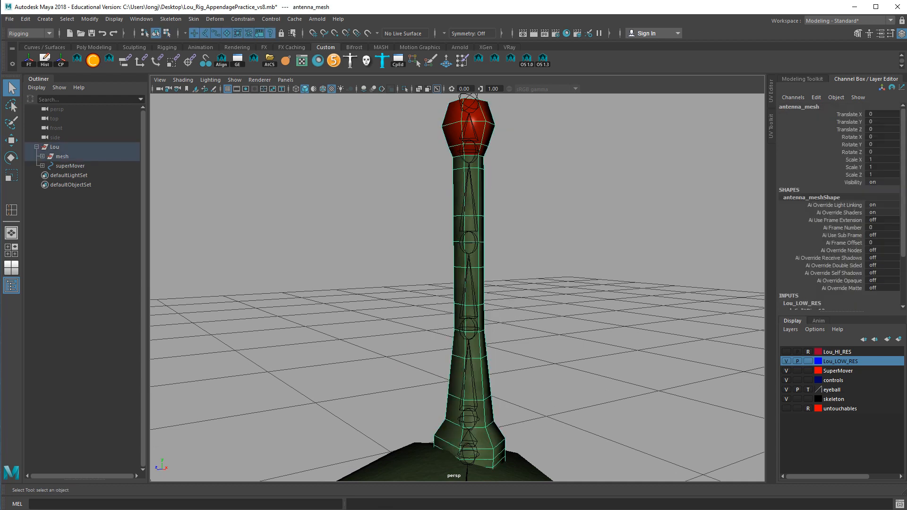
{"action": "left_click_drag", "start_coordinate": [904, 252], "coordinate": [904, 304]}
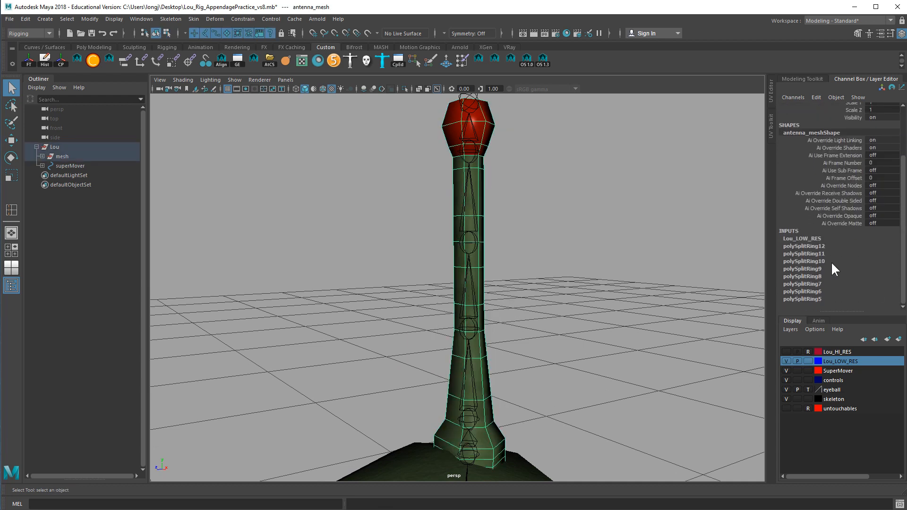
{"action": "left_click", "coordinate": [27, 19]}
{"action": "mouse_move", "coordinate": [60, 128]}
{"action": "left_click", "coordinate": [172, 137]}
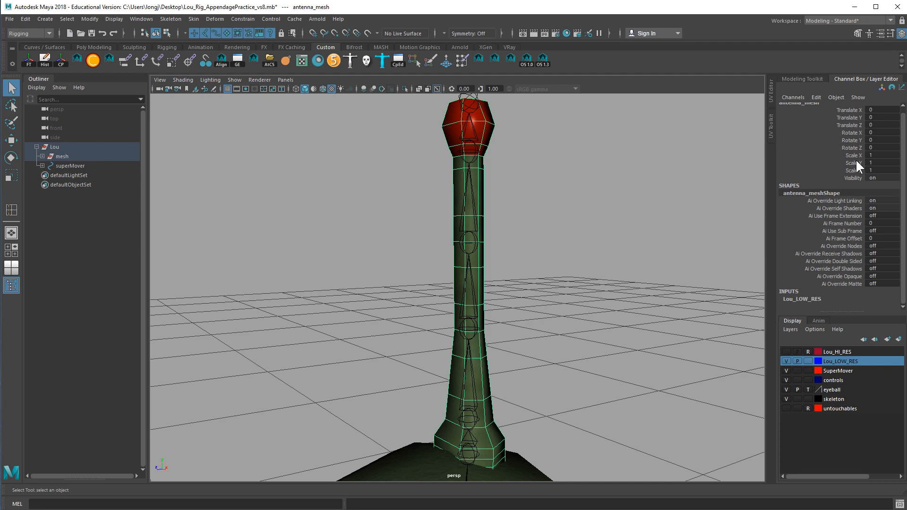
Step: Inspect the antenna mesh and its joints on Lou's head from several angles with the mesh deselected
{"action": "left_click", "coordinate": [505, 258]}
{"action": "left_click", "coordinate": [478, 253]}
{"action": "right_click_drag", "start_coordinate": [616, 308], "coordinate": [593, 316], "text": "alt"}
{"action": "middle_click_drag", "start_coordinate": [600, 312], "coordinate": [617, 208], "text": "alt"}
{"action": "right_click_drag", "start_coordinate": [617, 208], "coordinate": [509, 236], "text": "alt"}
{"action": "left_click_drag", "start_coordinate": [510, 237], "coordinate": [453, 293], "text": "alt"}
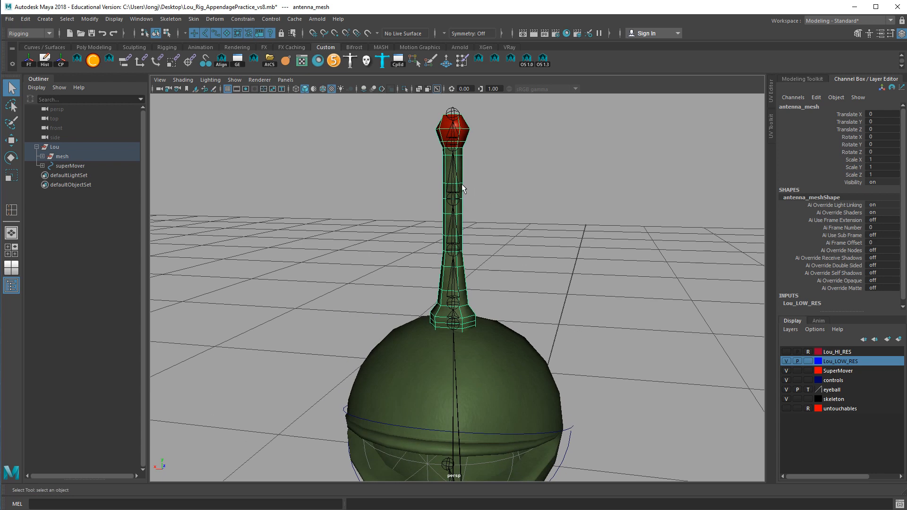
{"action": "left_click", "coordinate": [519, 196]}
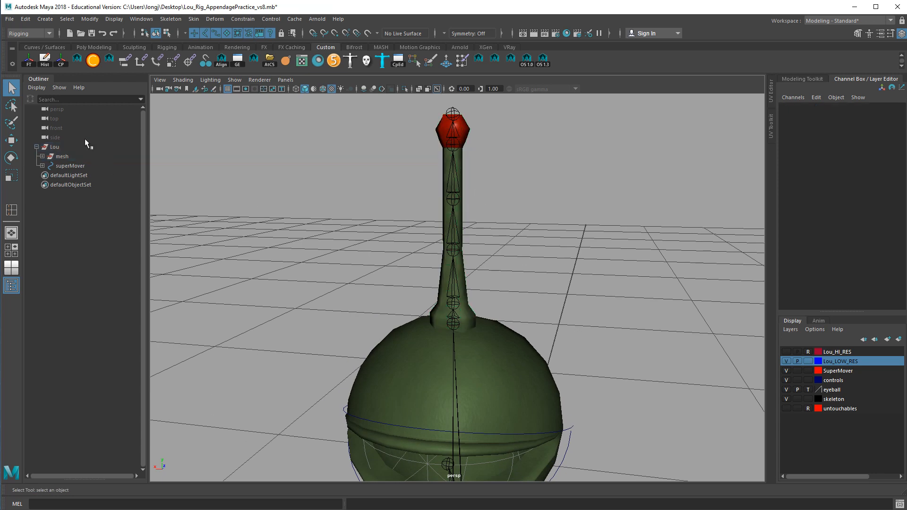
{"action": "left_click_drag", "start_coordinate": [499, 278], "coordinate": [431, 302], "text": "alt"}
{"action": "right_click_drag", "start_coordinate": [431, 302], "coordinate": [587, 338], "text": "alt"}
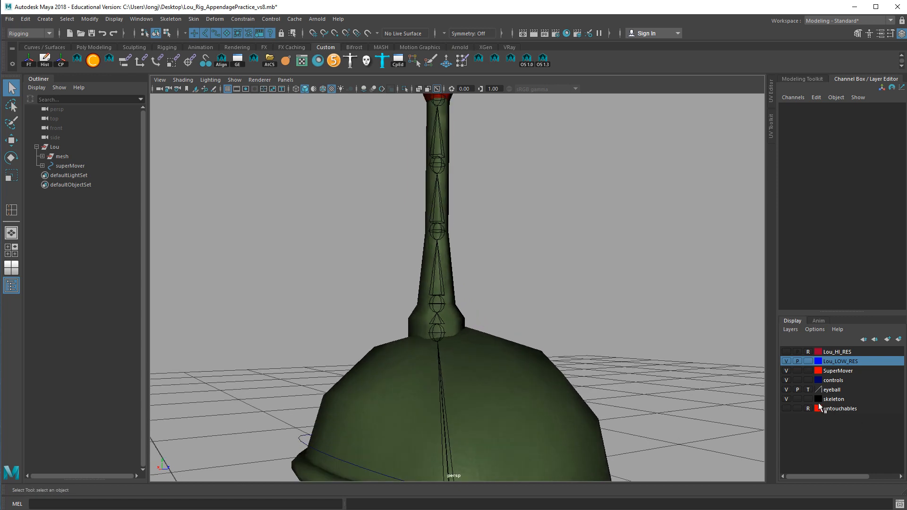
Step: Set the Lou_LOW_RES layer to template display and select the lowest joint of the antenna chain
{"action": "left_click", "coordinate": [808, 362]}
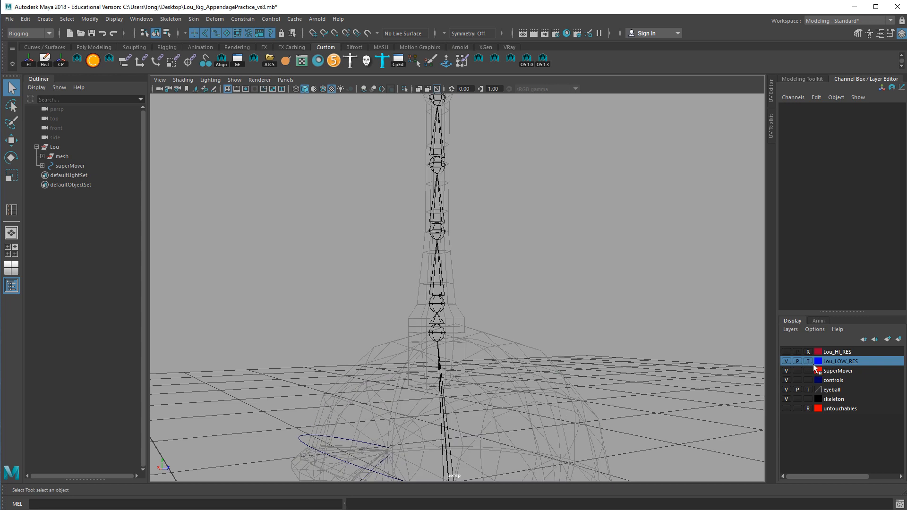
{"action": "left_click", "coordinate": [441, 336]}
{"action": "middle_click_drag", "start_coordinate": [489, 330], "coordinate": [543, 391], "text": "alt"}
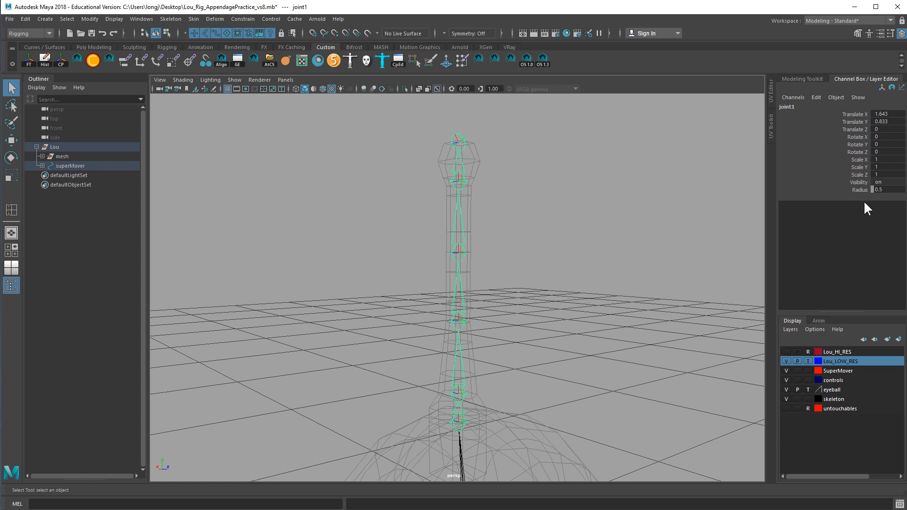
Step: Examine where the antenna joints sit in the superMover hierarchy and how the chain lies in the perspective view
{"action": "double_click", "coordinate": [795, 108]}
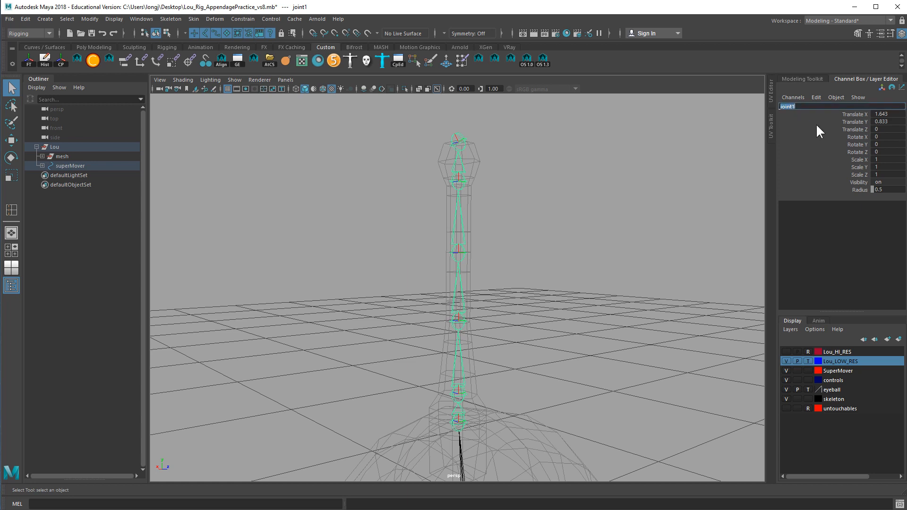
{"action": "left_click", "coordinate": [43, 167], "text": "shift"}
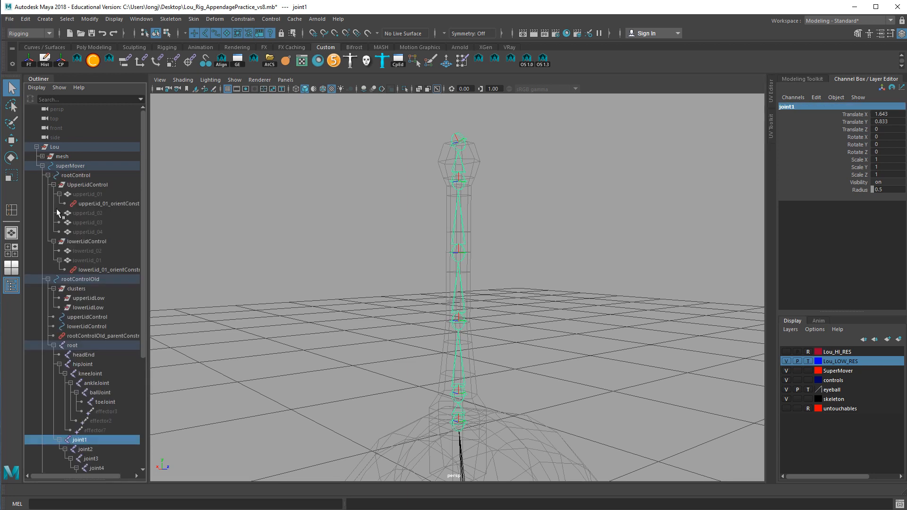
{"action": "scroll", "coordinate": [103, 248], "scroll_direction": "down", "scroll_amount": 5}
{"action": "scroll", "coordinate": [100, 245], "scroll_direction": "up", "scroll_amount": 5}
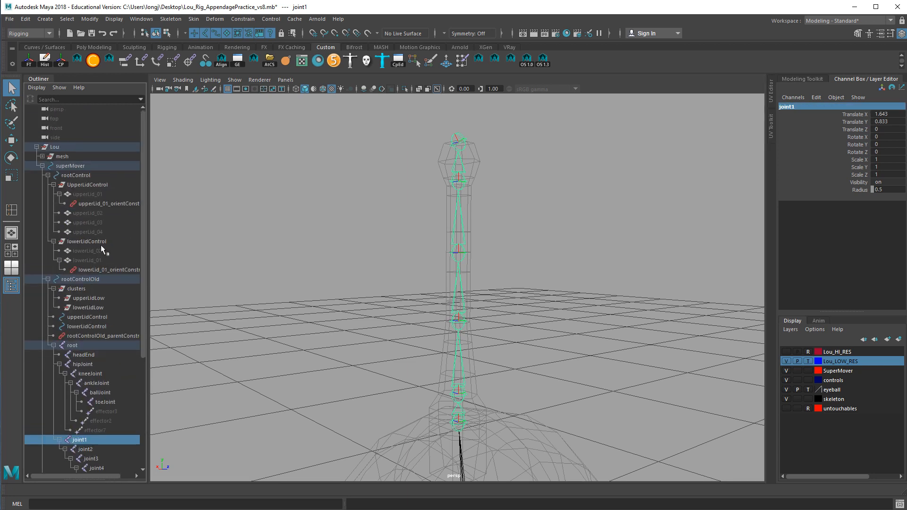
{"action": "left_click", "coordinate": [43, 166]}
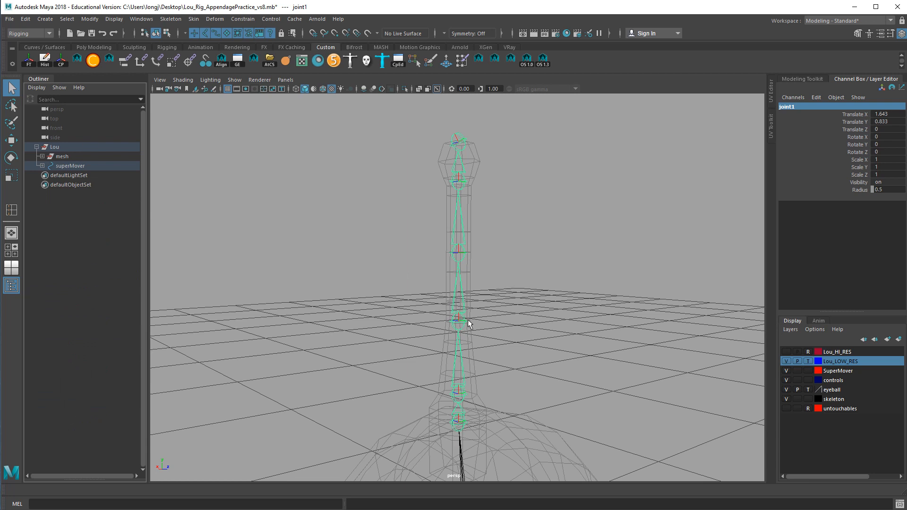
{"action": "middle_click_drag", "start_coordinate": [511, 346], "coordinate": [519, 313], "text": "alt"}
{"action": "right_click_drag", "start_coordinate": [520, 314], "coordinate": [561, 326], "text": "alt"}
{"action": "middle_click_drag", "start_coordinate": [561, 326], "coordinate": [545, 366], "text": "alt"}
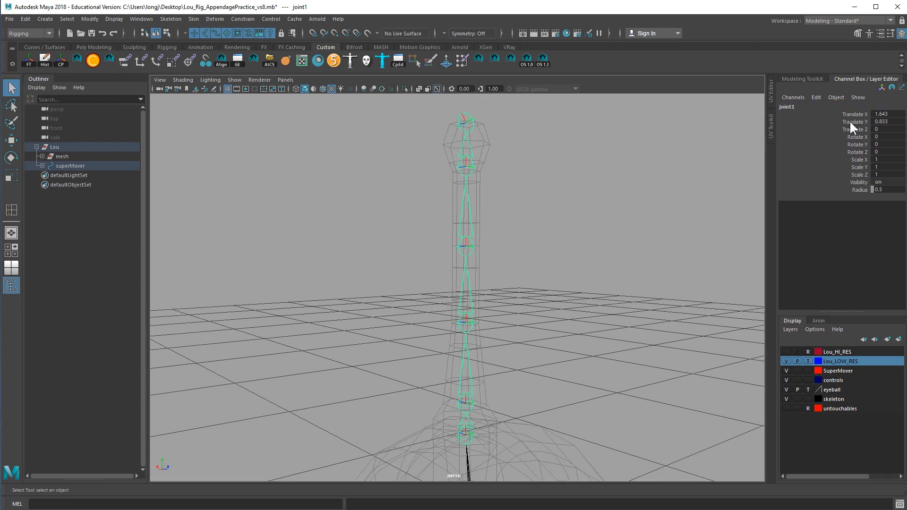
{"action": "left_click", "coordinate": [803, 108]}
{"action": "type", "text": "anten na"}
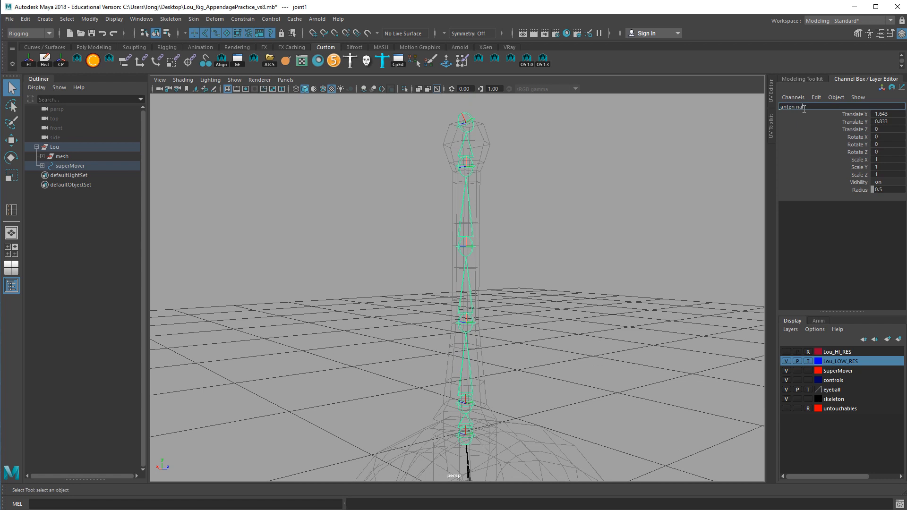
{"action": "key", "text": "Return"}
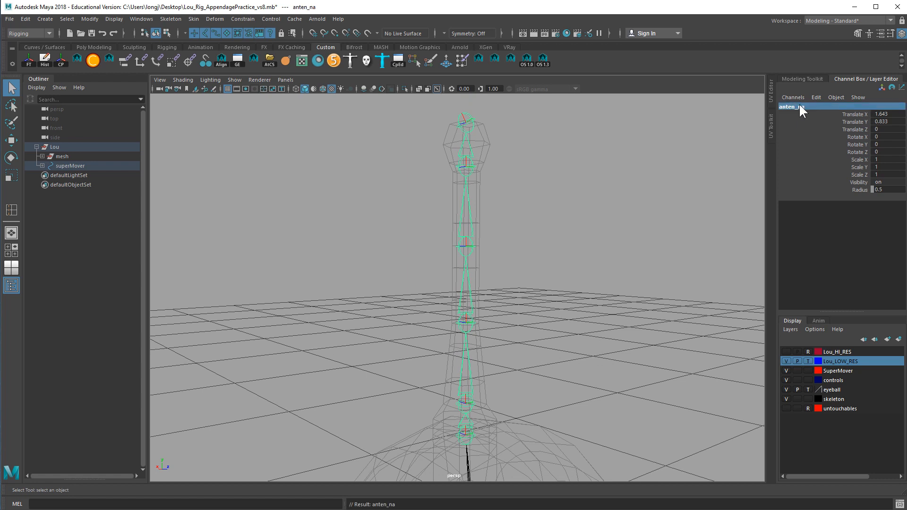
Step: Rename the lowest joint of the antenna chain antenna_positioner
{"action": "left_click", "coordinate": [808, 107]}
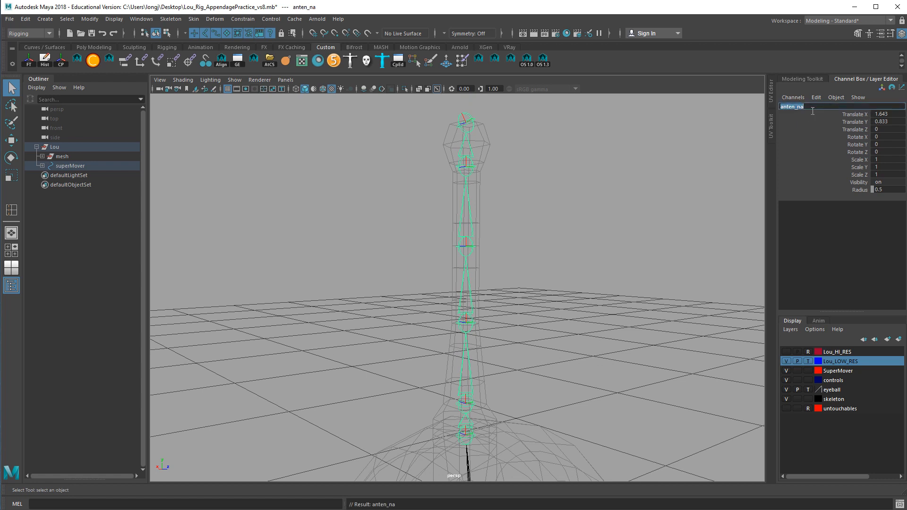
{"action": "type", "text": "antenna_positioner"}
{"action": "key", "text": "Return"}
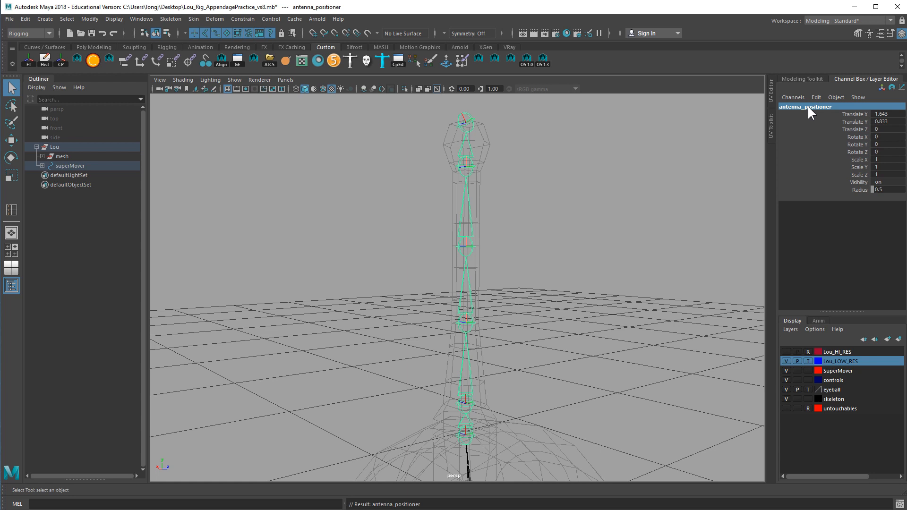
Step: Rename the child joint directly above antenna_positioner as antenna_base
{"action": "key", "text": "Down"}
{"action": "left_click", "coordinate": [808, 106]}
{"action": "type", "text": "antenna"}
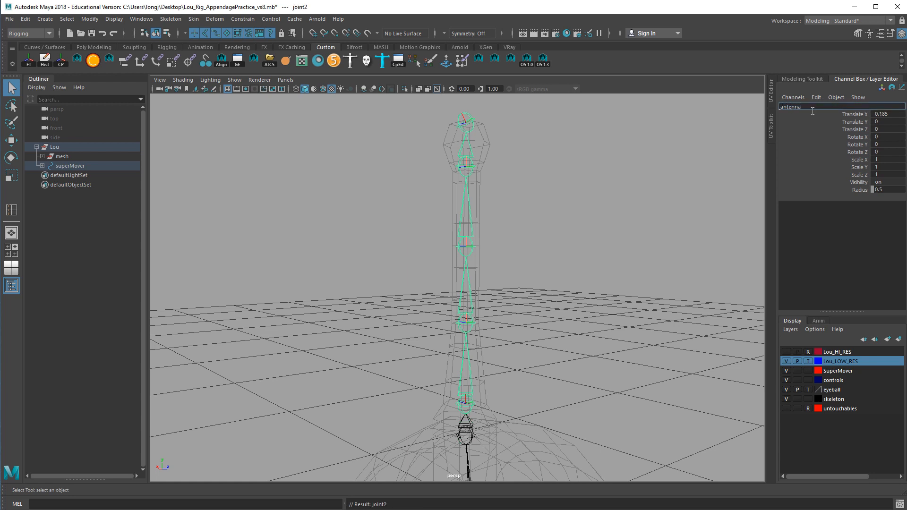
{"action": "type", "text": "_base"}
{"action": "key", "text": "Return"}
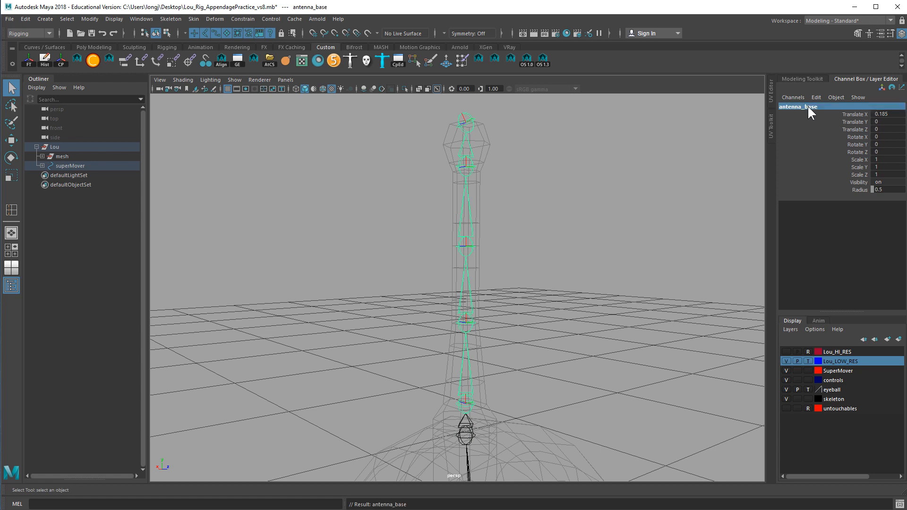
Step: Rename the child joint directly above antenna_base as antenna_1
{"action": "key", "text": "Down"}
{"action": "left_click", "coordinate": [809, 106]}
{"action": "type", "text": "an"}
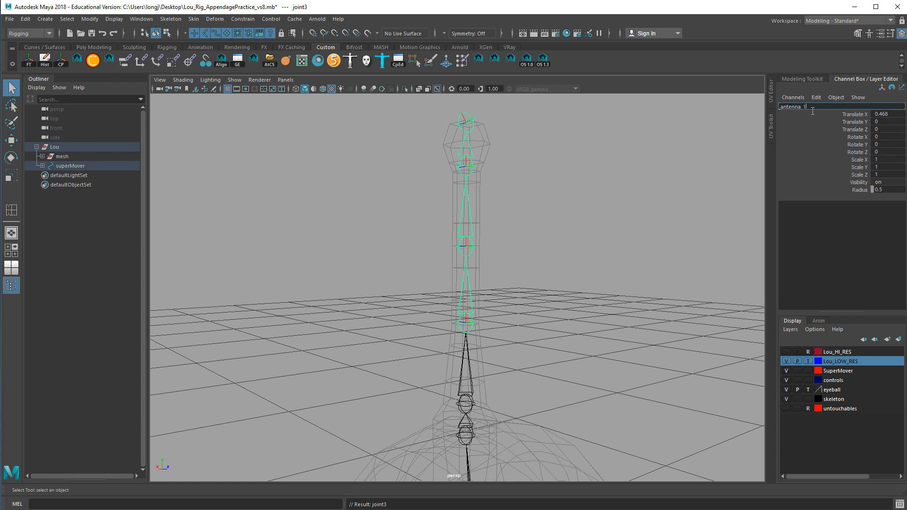
{"action": "key", "text": "Return"}
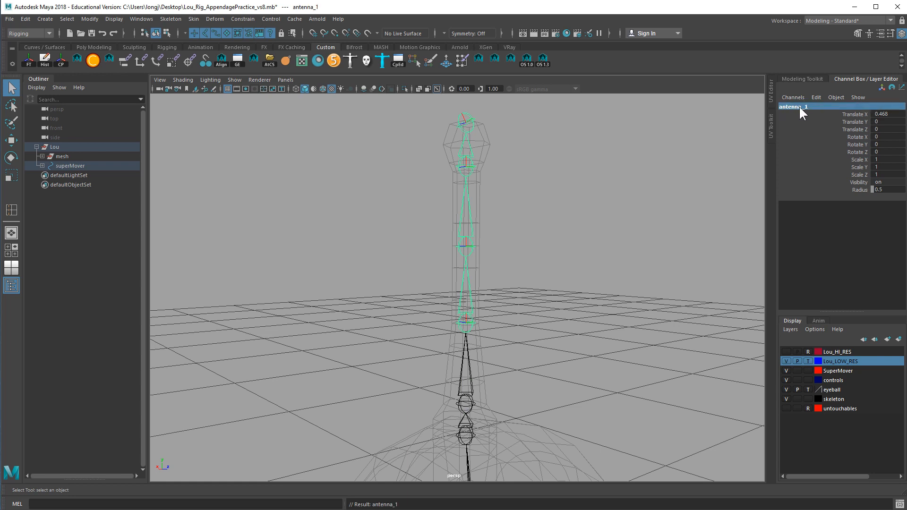
Step: Rename the child joint directly above antenna_1 as antenna_2
{"action": "key", "text": "Down"}
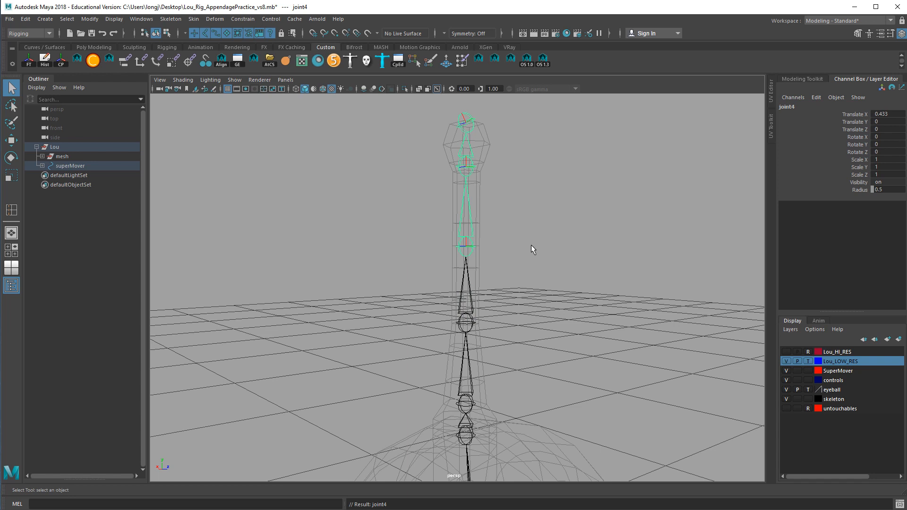
{"action": "left_click", "coordinate": [808, 109]}
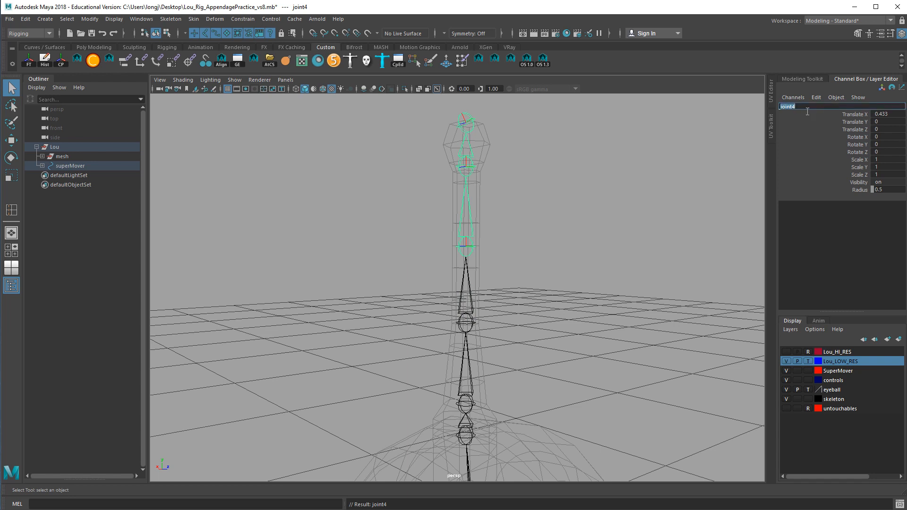
{"action": "type", "text": "antenna_2"}
{"action": "key", "text": "Return"}
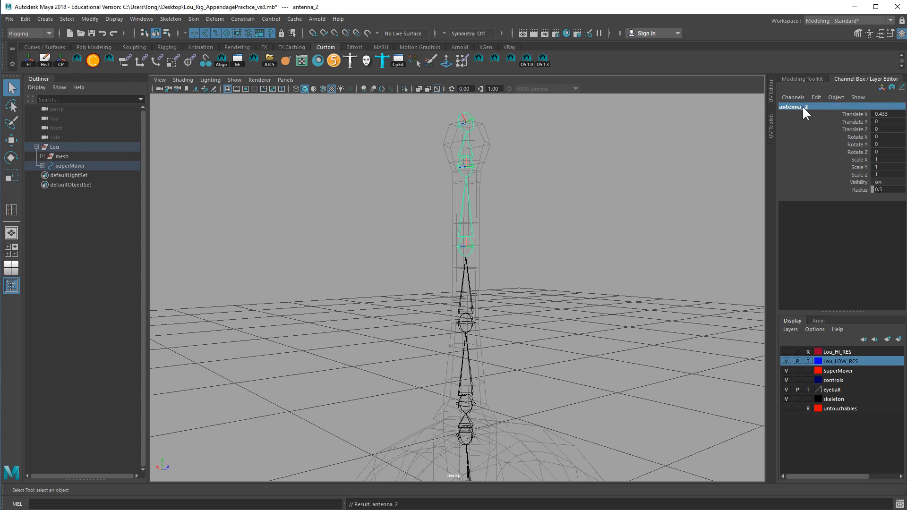
Step: Rename the child joint directly above antenna_2 as antenna_3
{"action": "key", "text": "Down"}
{"action": "left_click", "coordinate": [803, 108]}
{"action": "type", "text": "al"}
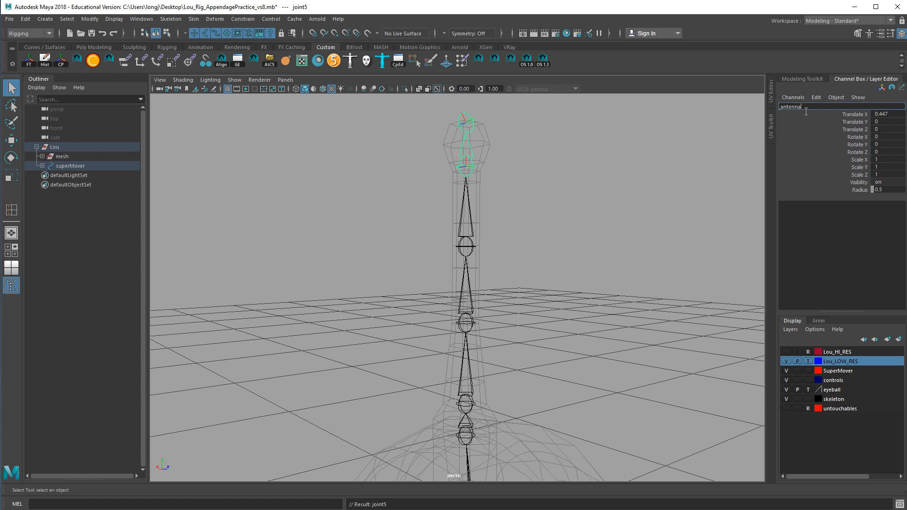
{"action": "type", "text": "tenna_3"}
{"action": "key", "text": "Return"}
Step: Rename the end joint at the top of the antenna chain as antenna_tip
{"action": "double_click", "coordinate": [803, 109]}
{"action": "type", "text": "antenna_tip"}
{"action": "key", "text": "Return"}
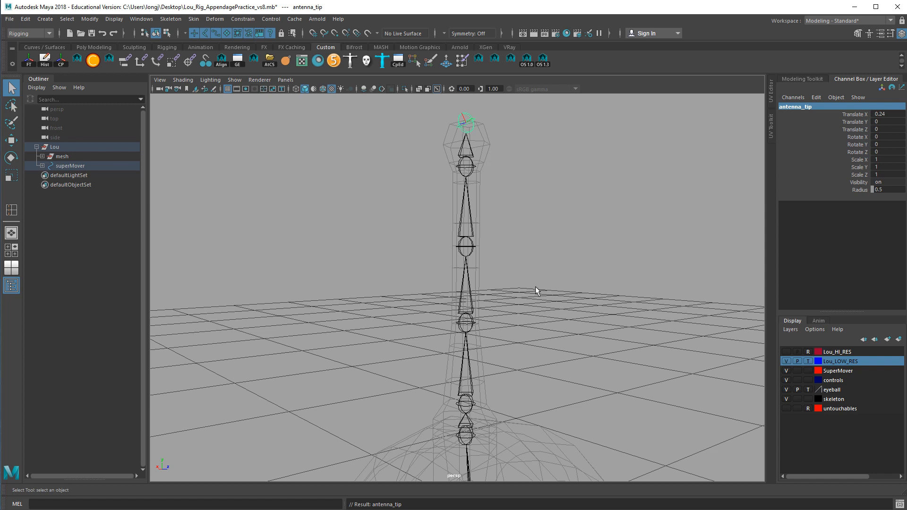
Step: Check the joint names by stepping through the antenna chain from antenna_tip back down to antenna_base
{"action": "key", "text": "Up"}
{"action": "key", "text": "Up"}
{"action": "key", "text": "Up"}
{"action": "key", "text": "Up"}
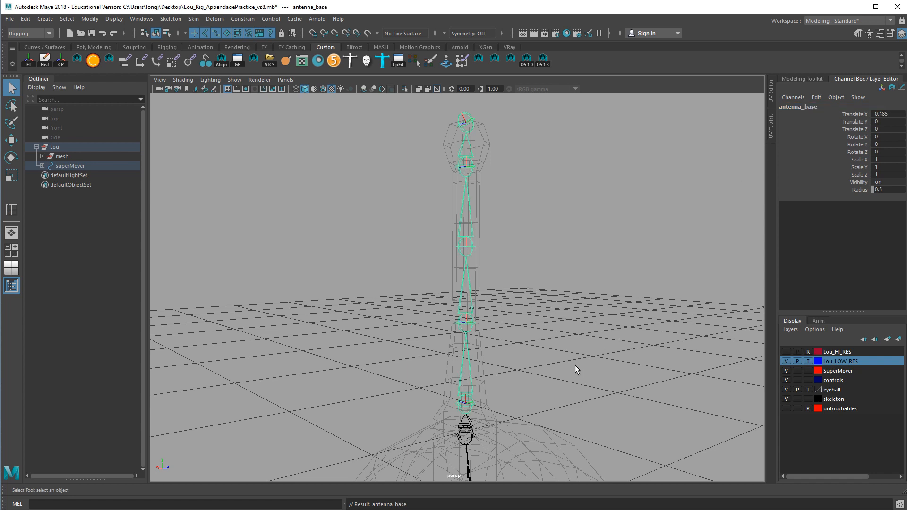
{"action": "left_click", "coordinate": [560, 367]}
Step: Save the scene under the new file name Lou_Rig_AppendagePractice_vs8b.mb
{"action": "right_click_drag", "start_coordinate": [603, 376], "coordinate": [387, 359], "text": "alt"}
{"action": "middle_click_drag", "start_coordinate": [388, 359], "coordinate": [390, 267], "text": "alt"}
{"action": "left_click_drag", "start_coordinate": [396, 279], "coordinate": [527, 291], "text": "alt"}
{"action": "right_click_drag", "start_coordinate": [526, 291], "coordinate": [574, 303], "text": "alt"}
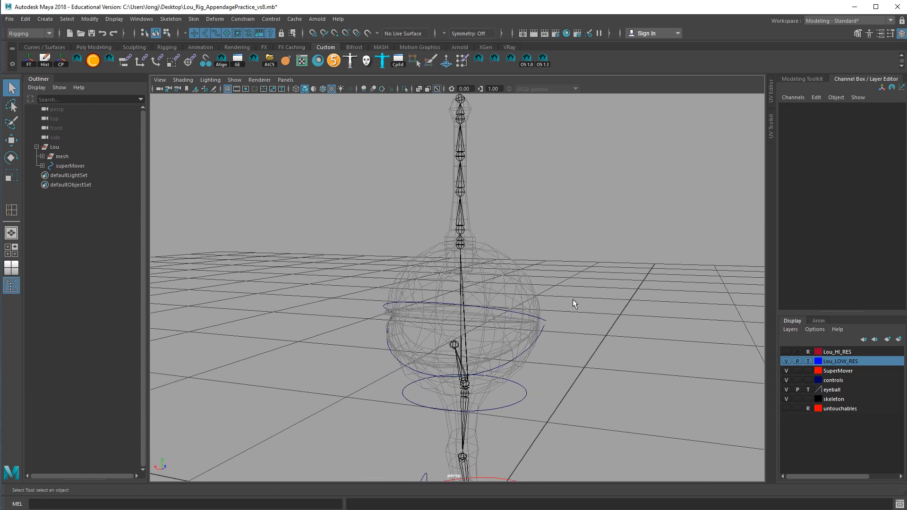
{"action": "left_click_drag", "start_coordinate": [575, 303], "coordinate": [558, 288], "text": "alt"}
{"action": "left_click", "coordinate": [11, 19]}
{"action": "left_click", "coordinate": [27, 64]}
{"action": "left_click", "coordinate": [150, 433]}
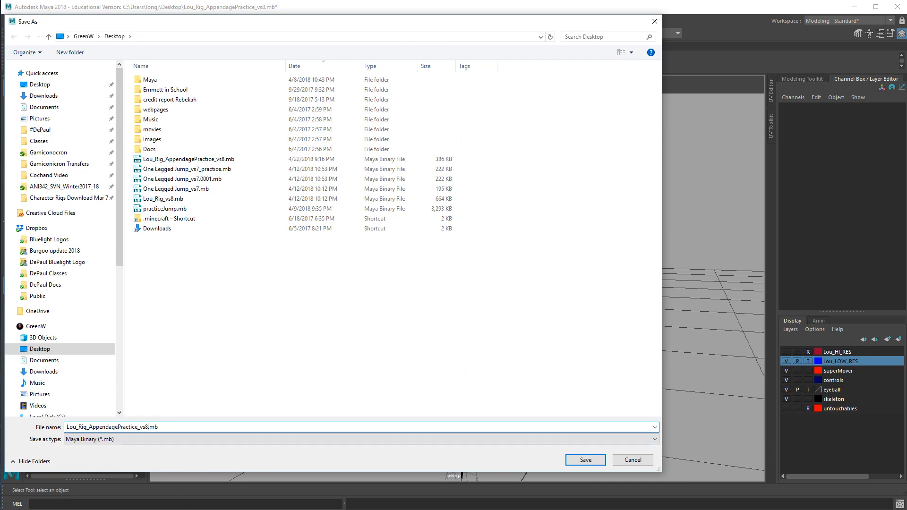
{"action": "type", "text": "b"}
{"action": "key", "text": "Return"}
Step: Select the antenna_positioner joint and reveal it in the scene hierarchy
{"action": "mouse_move", "coordinate": [532, 260]}
{"action": "left_mouse_down", "text": "alt"}
{"action": "mouse_move", "coordinate": [549, 278]}
{"action": "mouse_move", "coordinate": [489, 261]}
{"action": "left_mouse_up", "text": "alt"}
{"action": "left_click_drag", "start_coordinate": [472, 229], "coordinate": [476, 235], "text": "alt"}
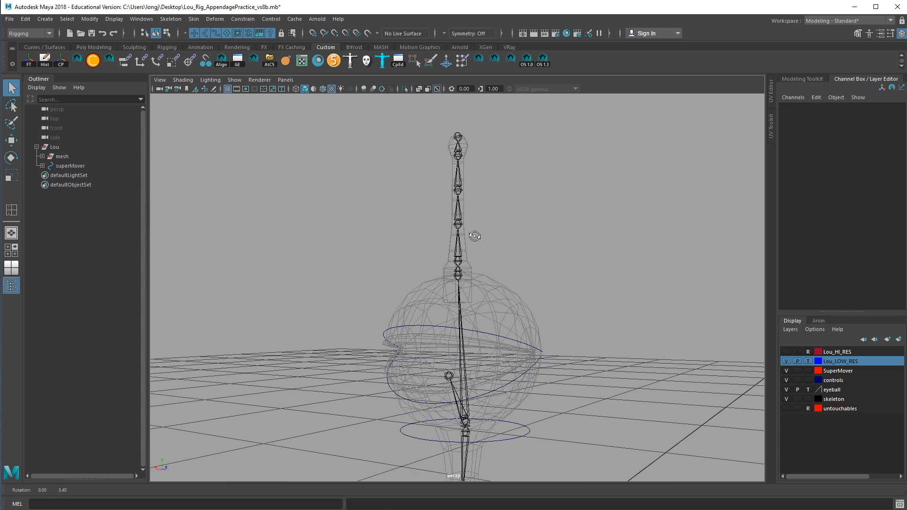
{"action": "left_click", "coordinate": [467, 280]}
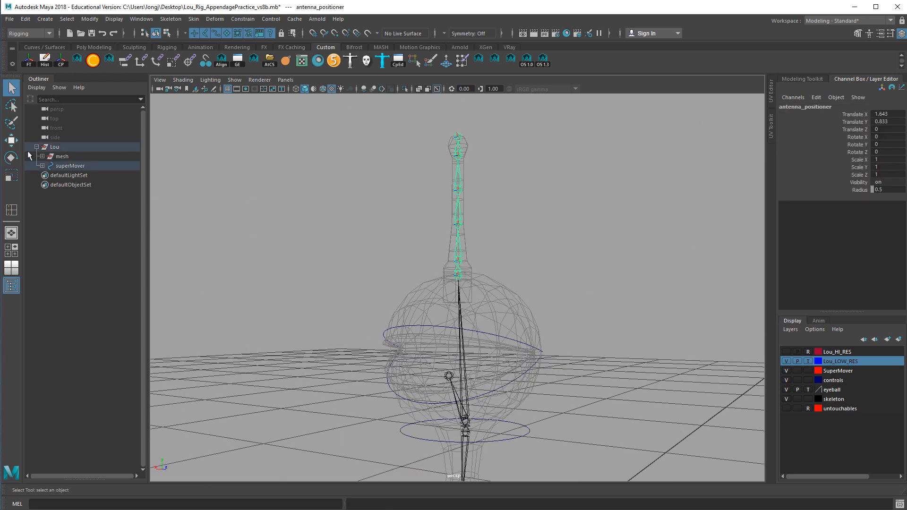
{"action": "left_click", "coordinate": [489, 289]}
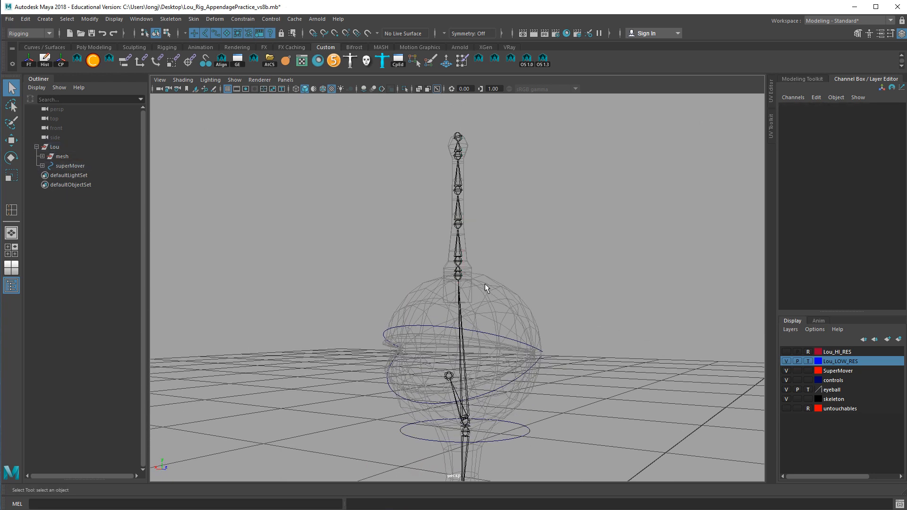
{"action": "left_click", "coordinate": [463, 281]}
{"action": "right_click", "coordinate": [51, 211]}
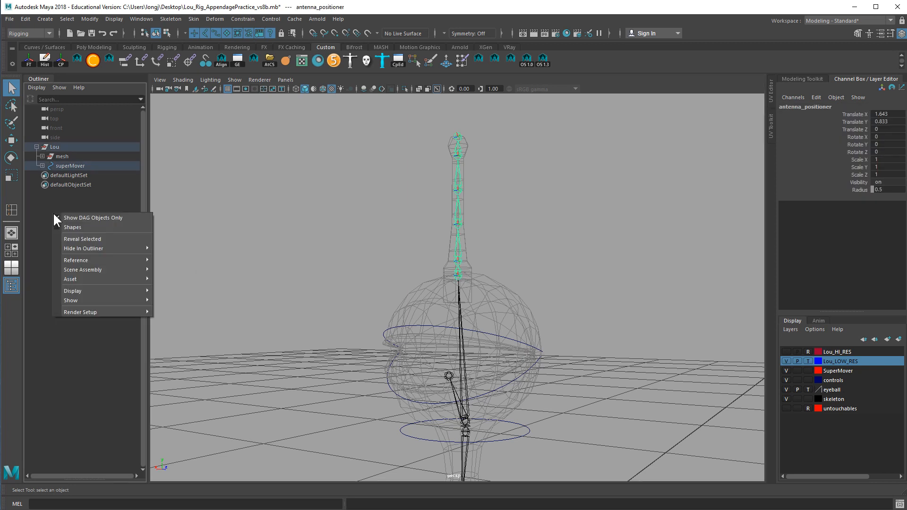
{"action": "left_click", "coordinate": [92, 240]}
{"action": "scroll", "coordinate": [110, 319], "scroll_direction": "down", "scroll_amount": 5}
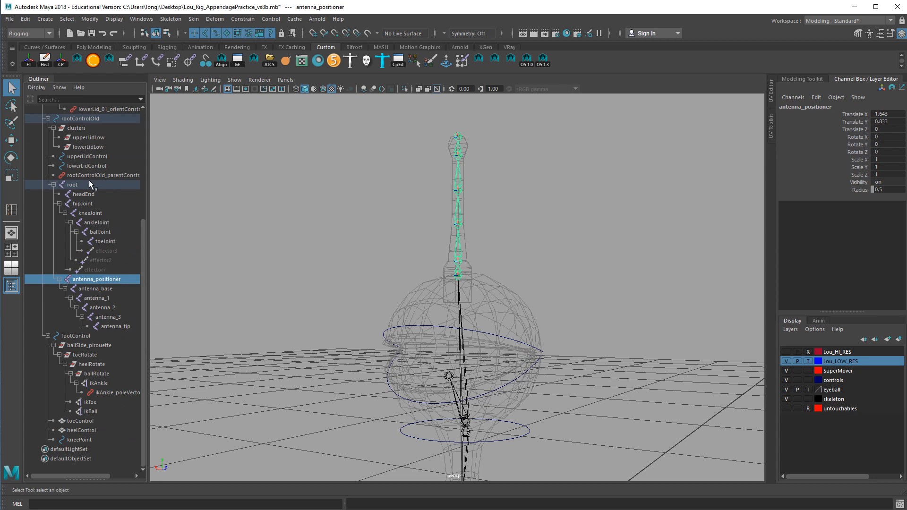
Step: Examine the rig hierarchy around the leg effectors, antenna joints and root joint, and collapse superMover
{"action": "left_click", "coordinate": [104, 254]}
{"action": "left_click", "coordinate": [104, 259]}
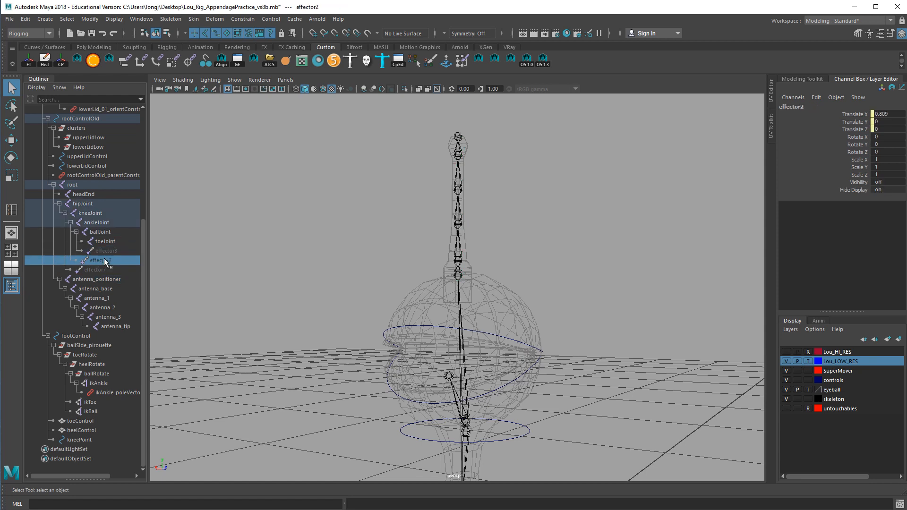
{"action": "left_click", "coordinate": [103, 270]}
{"action": "left_click", "coordinate": [101, 299]}
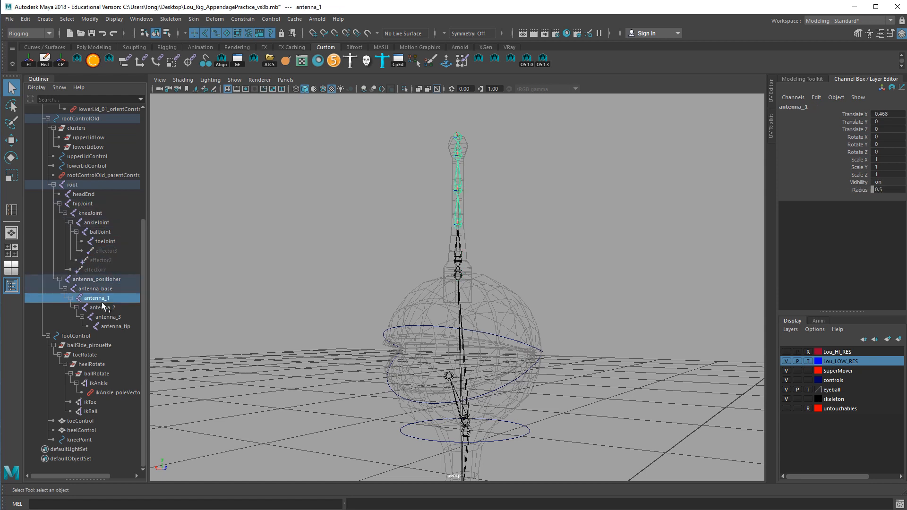
{"action": "scroll", "coordinate": [102, 293], "scroll_direction": "up", "scroll_amount": 5}
{"action": "scroll", "coordinate": [102, 293], "scroll_direction": "down", "scroll_amount": 5}
{"action": "left_click", "coordinate": [475, 422]}
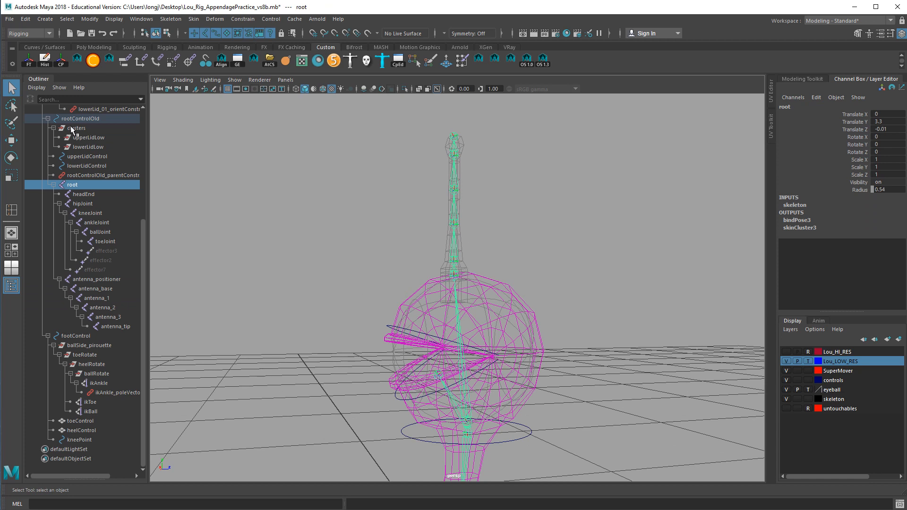
{"action": "scroll", "coordinate": [101, 207], "scroll_direction": "up", "scroll_amount": 6}
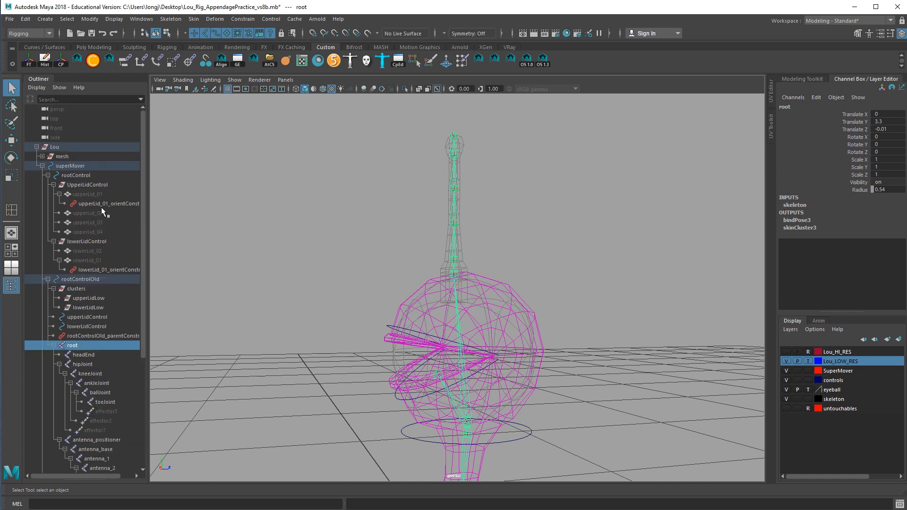
{"action": "left_click", "coordinate": [43, 166]}
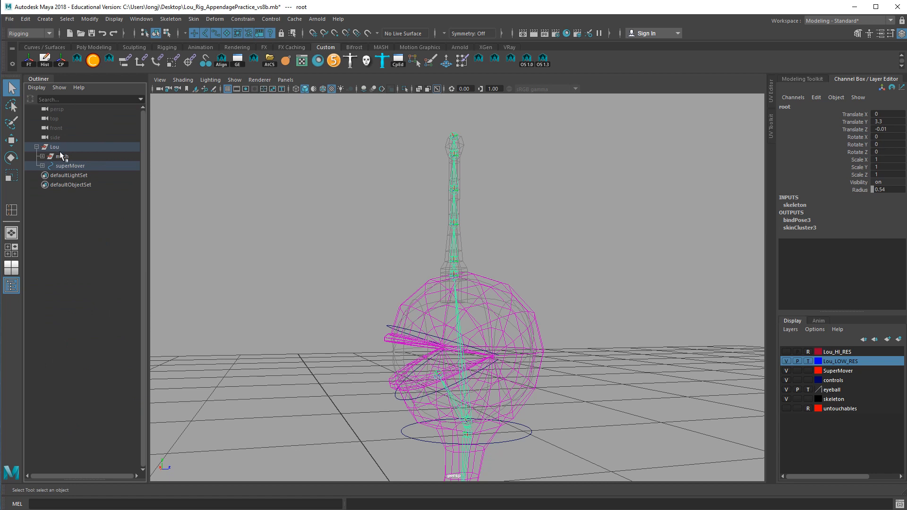
Step: Create a NURBS circle and move it beside Lou's head, to about X -3.011, Y 3.81, Z 1.224
{"action": "left_click", "coordinate": [344, 236]}
{"action": "left_click_drag", "start_coordinate": [345, 236], "coordinate": [474, 272], "text": "alt"}
{"action": "scroll", "coordinate": [458, 266], "scroll_direction": "down", "scroll_amount": 1}
{"action": "right_click_drag", "start_coordinate": [487, 271], "coordinate": [427, 278], "text": "alt"}
{"action": "left_click_drag", "start_coordinate": [427, 278], "coordinate": [504, 243], "text": "alt"}
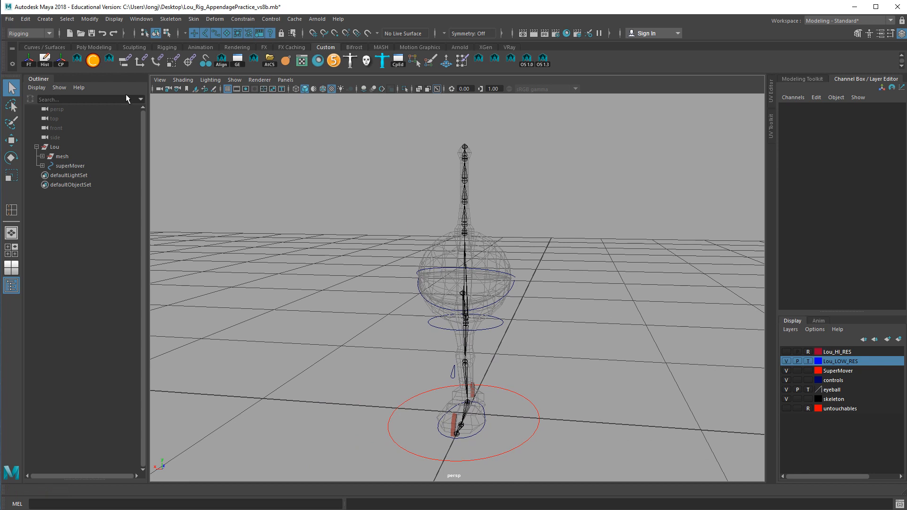
{"action": "left_click", "coordinate": [46, 19]}
{"action": "mouse_move", "coordinate": [67, 42]}
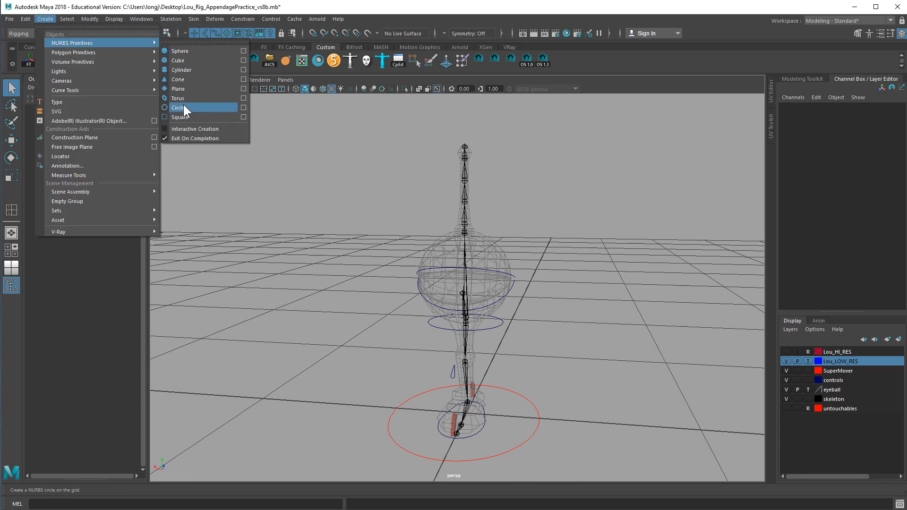
{"action": "left_click", "coordinate": [196, 107]}
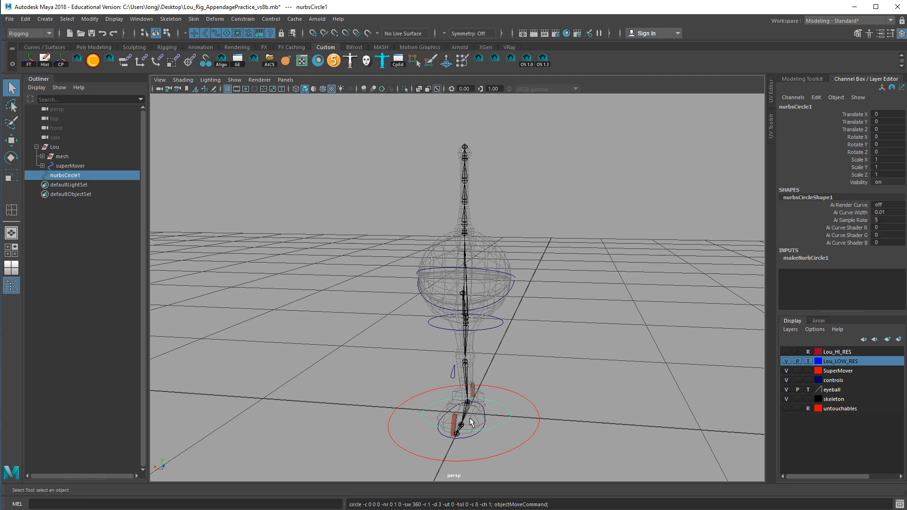
{"action": "key", "text": "w"}
{"action": "left_click_drag", "start_coordinate": [470, 418], "coordinate": [614, 238]}
Step: Try rotating the NURBS circle freely and about its X and Y axes, and undo each rotation
{"action": "mouse_move", "coordinate": [631, 284]}
{"action": "left_mouse_down", "text": "alt"}
{"action": "mouse_move", "coordinate": [628, 293]}
{"action": "mouse_move", "coordinate": [620, 289]}
{"action": "left_mouse_up", "text": "alt"}
{"action": "key", "text": "e"}
{"action": "left_click_drag", "start_coordinate": [642, 215], "coordinate": [634, 238]}
{"action": "key", "text": "ctrl+z"}
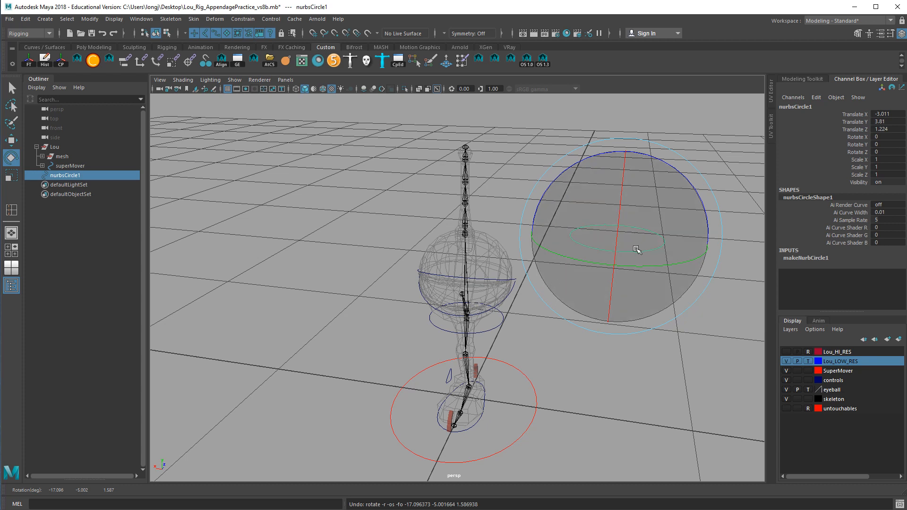
{"action": "left_click_drag", "start_coordinate": [629, 276], "coordinate": [623, 275]}
{"action": "key", "text": "ctrl+z"}
{"action": "key", "text": "ctrl+z"}
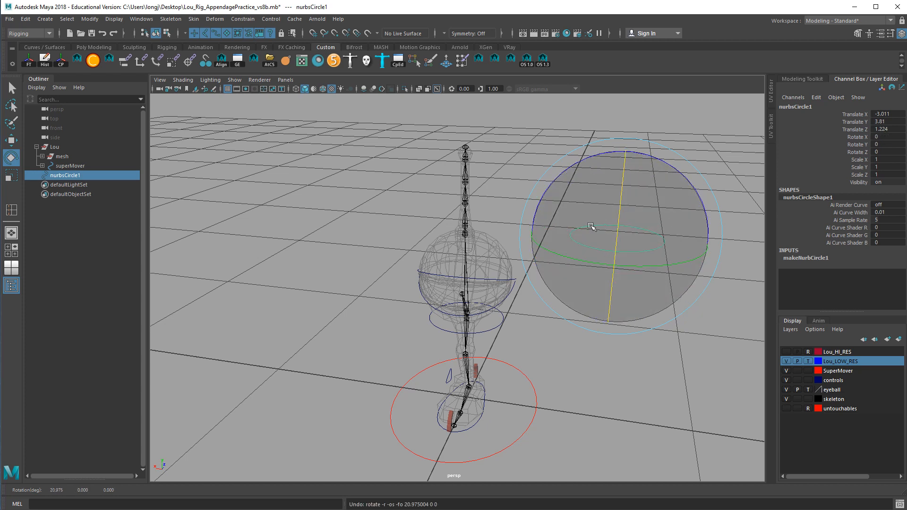
{"action": "left_click_drag", "start_coordinate": [562, 268], "coordinate": [597, 268]}
{"action": "key", "text": "ctrl+z"}
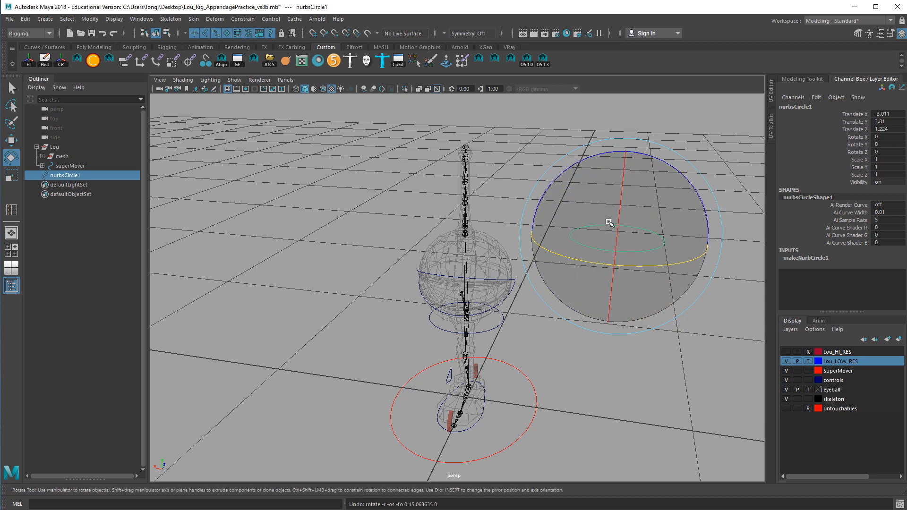
Step: Snap the NURBS circle onto the antenna_base joint near the bottom of the antenna
{"action": "mouse_move", "coordinate": [645, 238]}
{"action": "left_mouse_down", "text": "alt"}
{"action": "mouse_move", "coordinate": [591, 222]}
{"action": "mouse_move", "coordinate": [634, 222]}
{"action": "mouse_move", "coordinate": [628, 238]}
{"action": "left_mouse_up", "text": "alt"}
{"action": "right_click_drag", "start_coordinate": [628, 239], "coordinate": [646, 247], "text": "alt"}
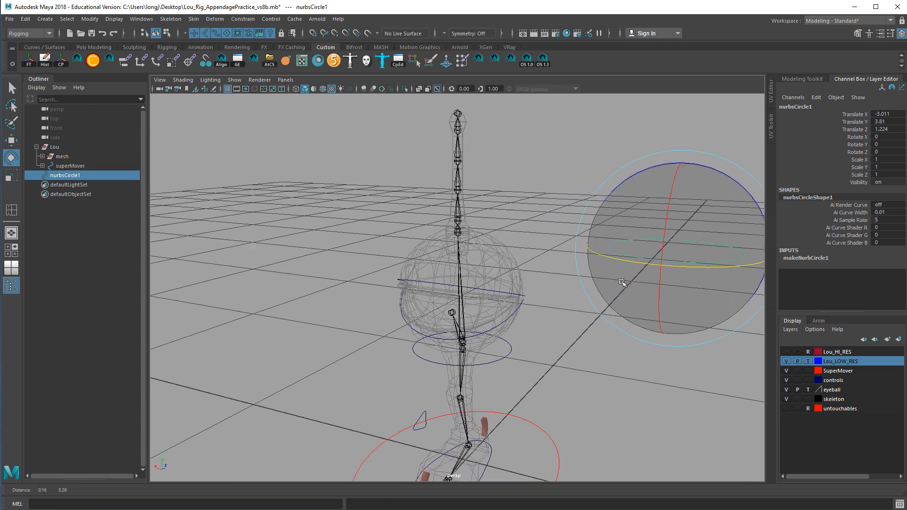
{"action": "middle_click_drag", "start_coordinate": [646, 247], "coordinate": [604, 348], "text": "alt"}
{"action": "right_click_drag", "start_coordinate": [604, 348], "coordinate": [651, 350], "text": "alt"}
{"action": "left_click_drag", "start_coordinate": [652, 350], "coordinate": [618, 286], "text": "alt"}
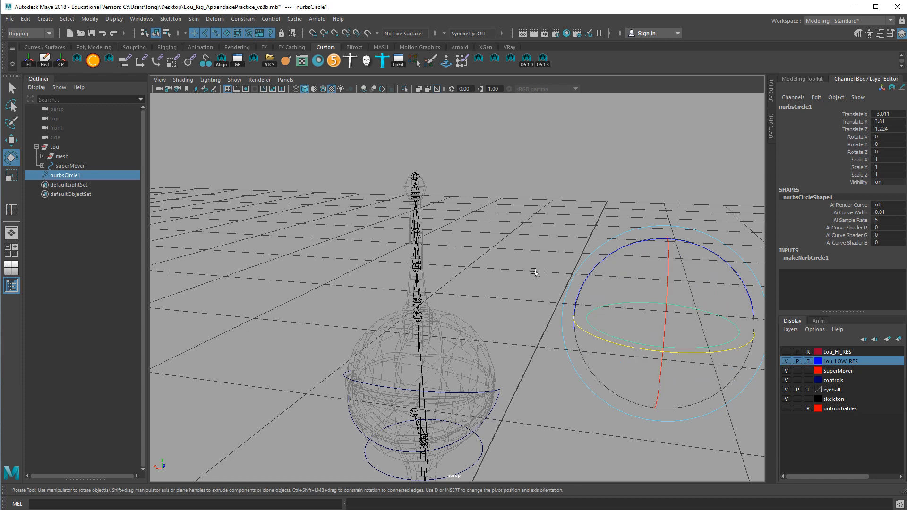
{"action": "key", "text": "w"}
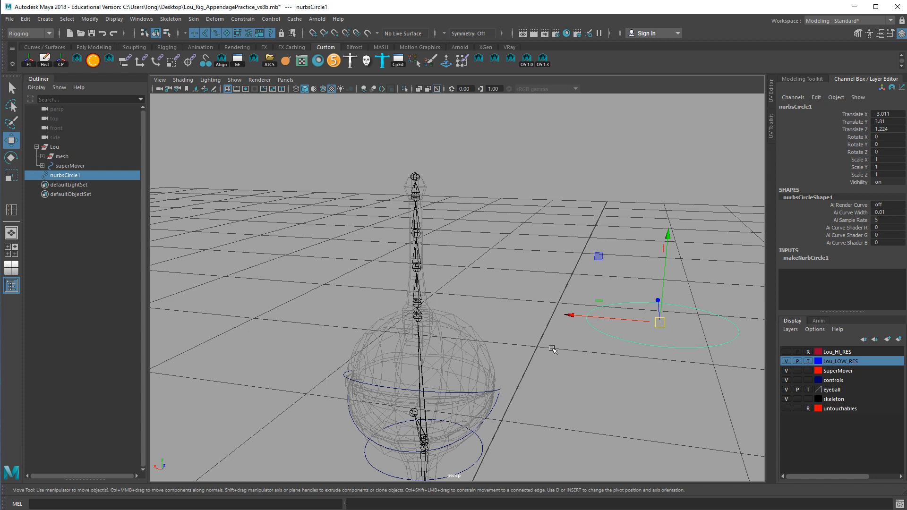
{"action": "key", "text": "v"}
{"action": "middle_click_drag", "start_coordinate": [472, 291], "coordinate": [428, 318]}
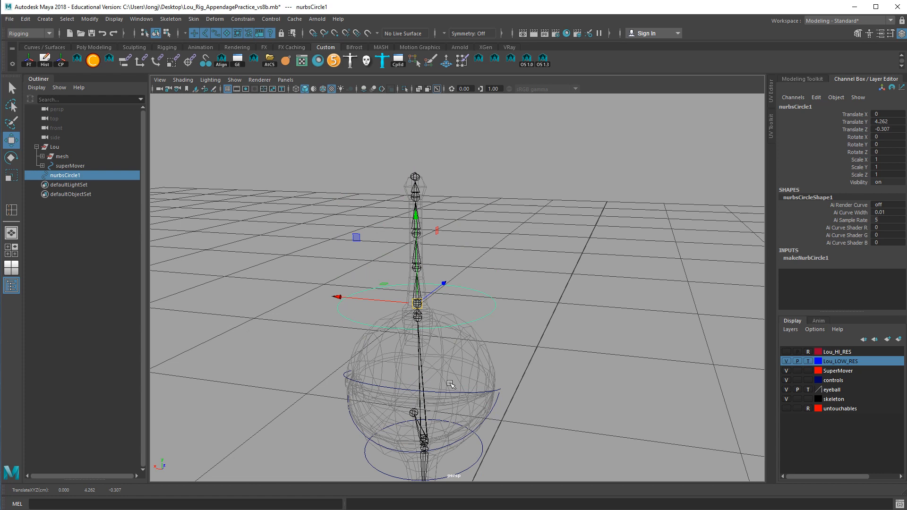
Step: Try moving the circle vertically away from the antenna_base joint, undo the move and clear the selection
{"action": "left_click_drag", "start_coordinate": [464, 360], "coordinate": [573, 377], "text": "alt"}
{"action": "key", "text": "r"}
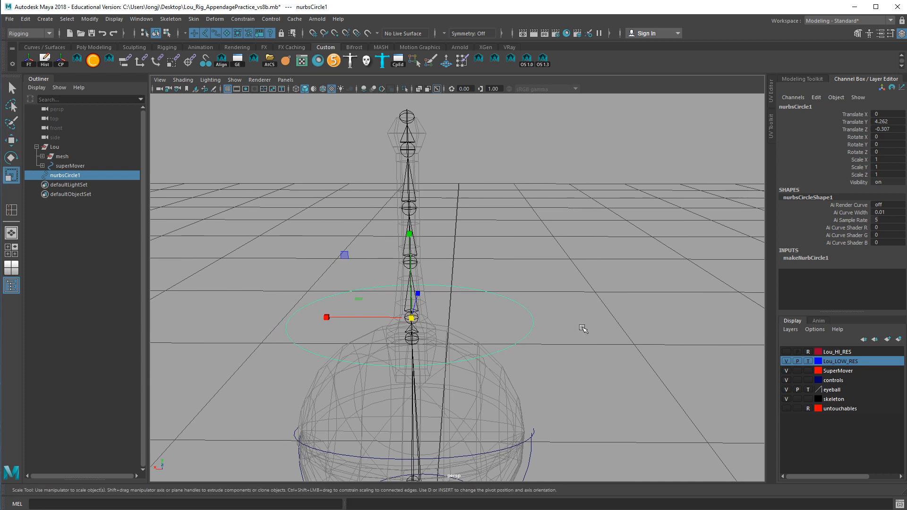
{"action": "key", "text": "w"}
{"action": "left_click_drag", "start_coordinate": [409, 278], "coordinate": [429, 324]}
{"action": "key", "text": "ctrl+z"}
{"action": "left_click", "coordinate": [524, 345]}
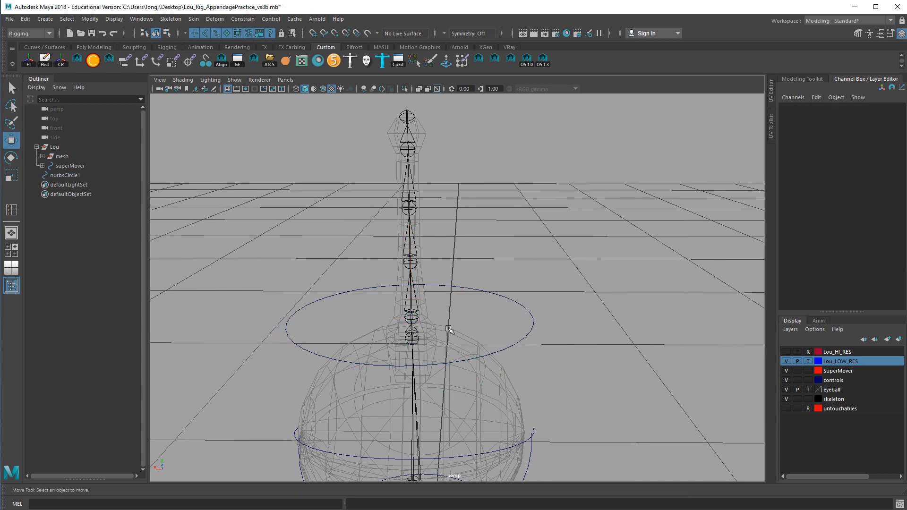
Step: Scale the NURBS circle down uniformly to about 0.347 around the antenna base
{"action": "left_click_drag", "start_coordinate": [517, 315], "coordinate": [573, 349]}
{"action": "key", "text": "r"}
{"action": "middle_click_drag", "start_coordinate": [574, 349], "coordinate": [459, 361]}
{"action": "left_click_drag", "start_coordinate": [459, 360], "coordinate": [478, 349], "text": "alt"}
Step: Try scaling the circle around the antenna base to other sizes, and undo each change
{"action": "middle_click_drag", "start_coordinate": [478, 348], "coordinate": [645, 374]}
{"action": "key", "text": "ctrl+z"}
{"action": "left_click_drag", "start_coordinate": [559, 355], "coordinate": [574, 380], "text": "alt"}
{"action": "middle_click_drag", "start_coordinate": [567, 382], "coordinate": [534, 385]}
{"action": "key", "text": "ctrl+z"}
{"action": "left_click_drag", "start_coordinate": [534, 385], "coordinate": [546, 383], "text": "alt"}
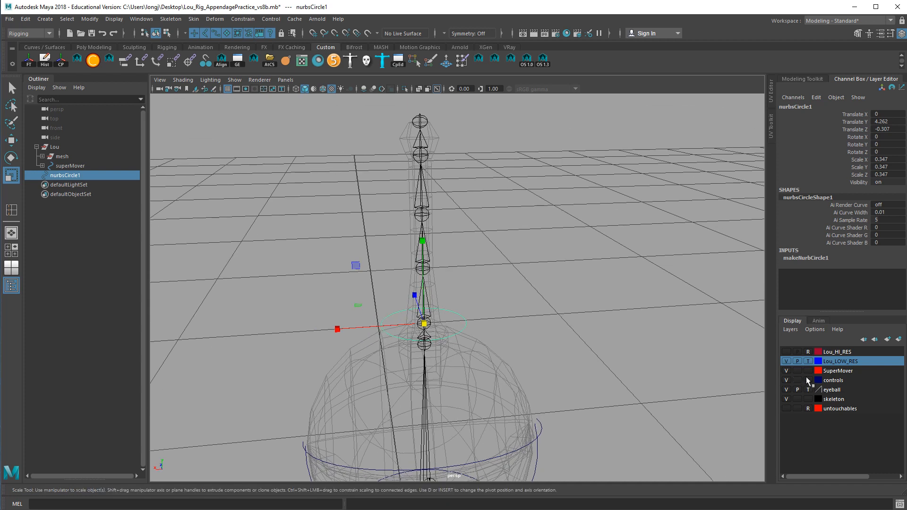
Step: Set the Lou_LOW_RES layer's display type to reference and inspect the circle against the shaded antenna
{"action": "left_click", "coordinate": [809, 362]}
{"action": "mouse_move", "coordinate": [617, 371]}
{"action": "left_mouse_down", "text": "alt"}
{"action": "mouse_move", "coordinate": [563, 361]}
{"action": "mouse_move", "coordinate": [589, 365]}
{"action": "mouse_move", "coordinate": [603, 353]}
{"action": "mouse_move", "coordinate": [603, 370]}
{"action": "mouse_move", "coordinate": [600, 350]}
{"action": "left_mouse_up", "text": "alt"}
{"action": "right_click_drag", "start_coordinate": [562, 359], "coordinate": [373, 354], "text": "alt"}
{"action": "right_click_drag", "start_coordinate": [433, 364], "coordinate": [538, 375], "text": "alt"}
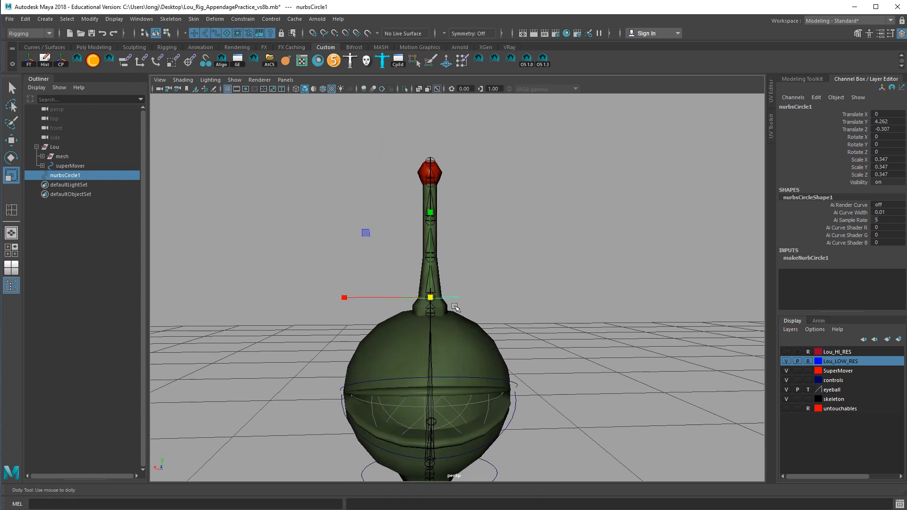
{"action": "right_click_drag", "start_coordinate": [450, 305], "coordinate": [551, 332], "text": "alt"}
{"action": "middle_click_drag", "start_coordinate": [551, 332], "coordinate": [573, 374], "text": "alt"}
{"action": "right_click_drag", "start_coordinate": [573, 374], "coordinate": [633, 383], "text": "alt"}
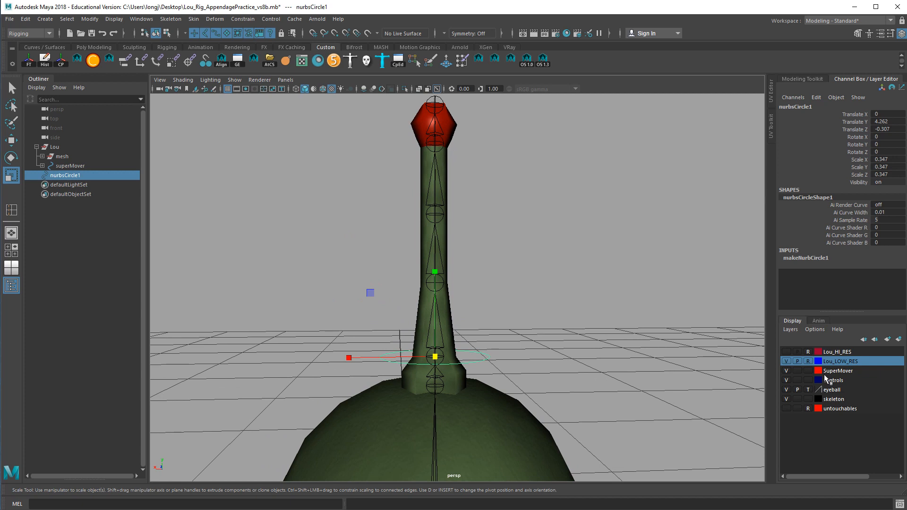
Step: Rename the NURBS circle at the antenna base as antenna_control_base
{"action": "left_click", "coordinate": [524, 374]}
{"action": "left_click", "coordinate": [473, 364]}
{"action": "double_click", "coordinate": [817, 107]}
{"action": "type", "text": "antenna_"}
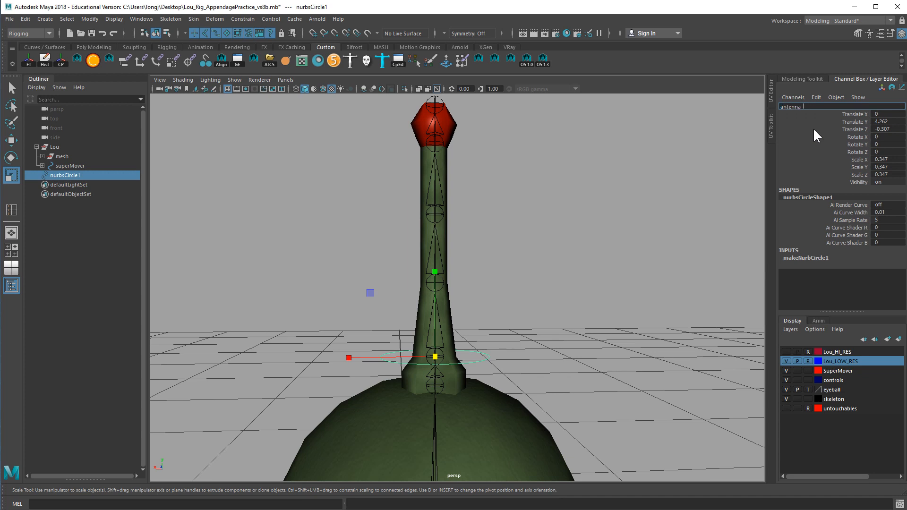
{"action": "type", "text": "control_base"}
{"action": "key", "text": "Return"}
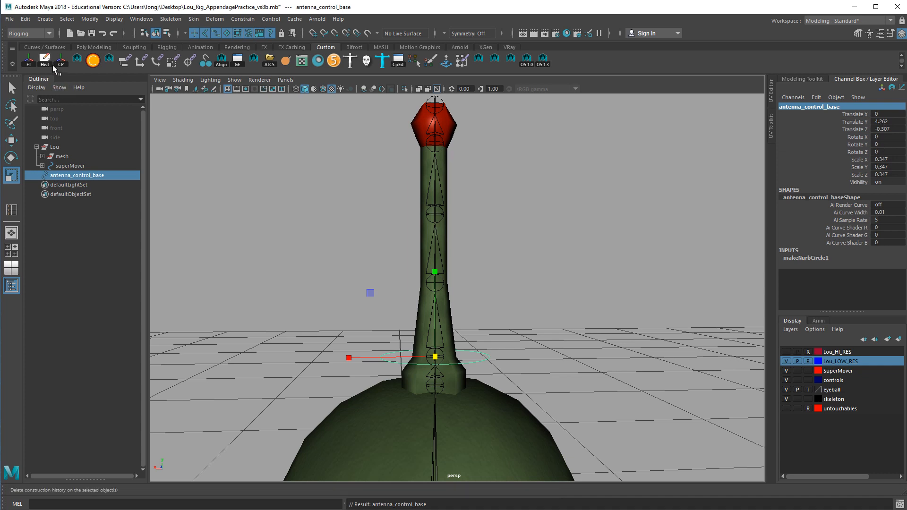
Step: Freeze the transformations of antenna_control_base
{"action": "left_click", "coordinate": [94, 19]}
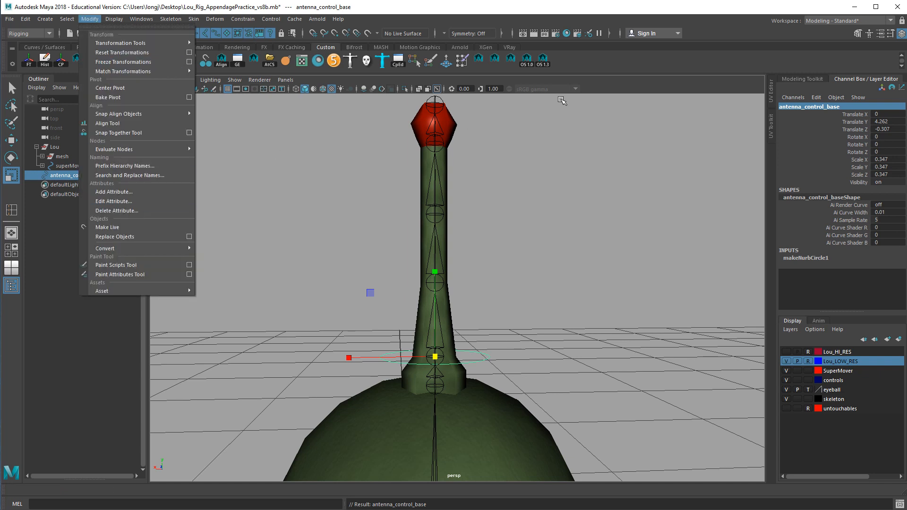
{"action": "left_click", "coordinate": [591, 77]}
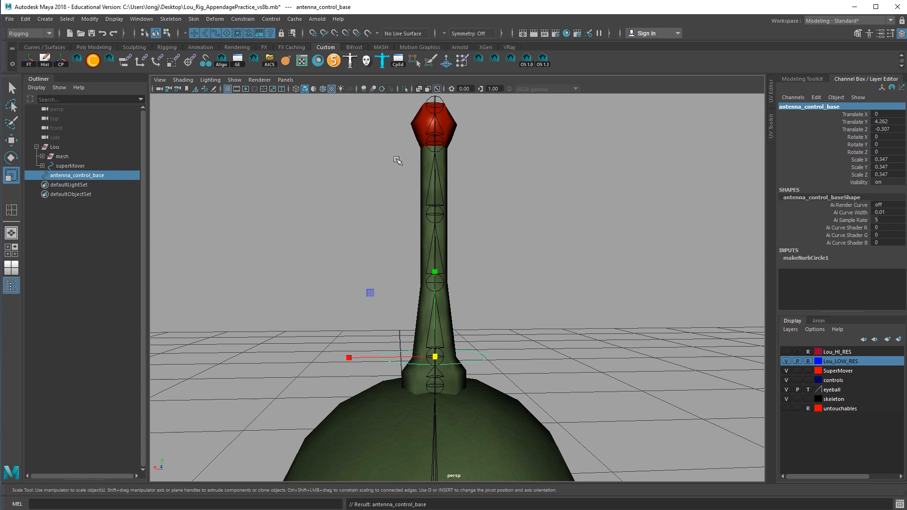
{"action": "left_click", "coordinate": [29, 62]}
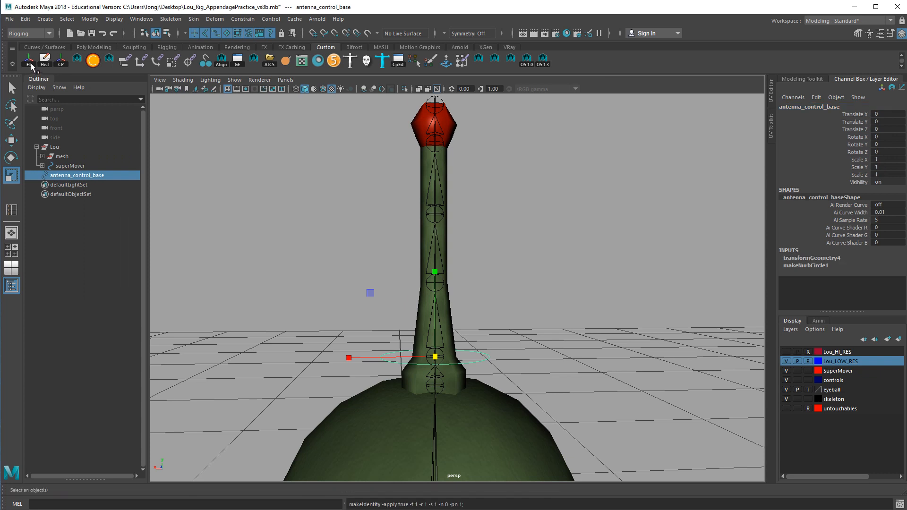
Step: Delete the construction history of antenna_control_base, duplicate it and snap the copy to the antenna_1 joint
{"action": "left_click", "coordinate": [46, 62]}
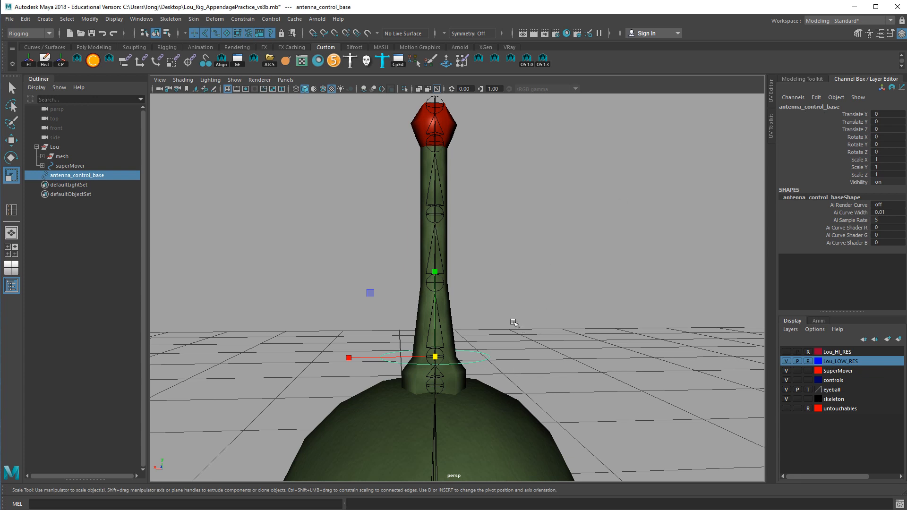
{"action": "key", "text": "ctrl+d"}
{"action": "key", "text": "w"}
{"action": "key", "text": "v"}
{"action": "middle_click_drag", "start_coordinate": [494, 302], "coordinate": [490, 287]}
{"action": "left_click_drag", "start_coordinate": [495, 318], "coordinate": [495, 333], "text": "alt"}
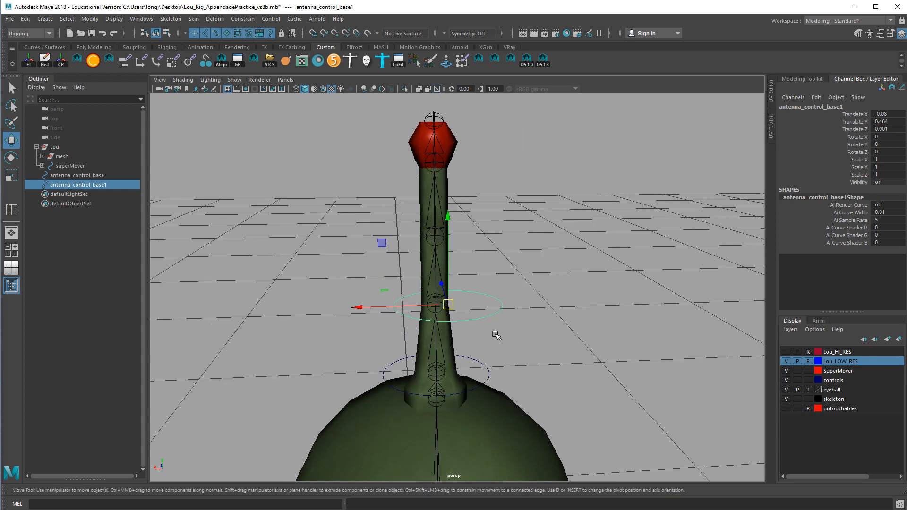
{"action": "key", "text": "v"}
{"action": "mouse_move", "coordinate": [448, 304]}
{"action": "left_mouse_down"}
{"action": "mouse_move", "coordinate": [441, 316]}
{"action": "mouse_move", "coordinate": [438, 308]}
{"action": "left_mouse_up"}
{"action": "left_click_drag", "start_coordinate": [529, 347], "coordinate": [496, 343], "text": "alt"}
Step: Set the Lou_LOW_RES layer's display type to template and snap two more circle duplicates to the next two antenna joints up
{"action": "double_click", "coordinate": [809, 362]}
{"action": "left_click", "coordinate": [468, 322]}
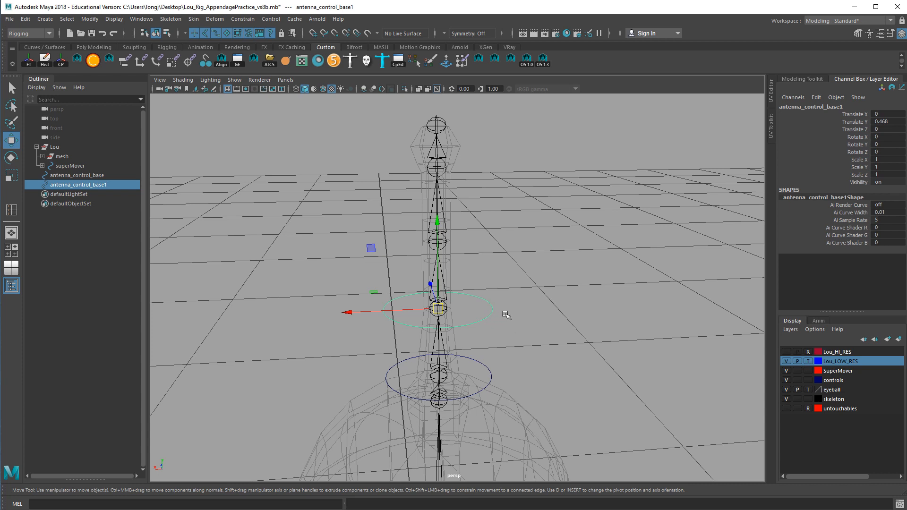
{"action": "key", "text": "ctrl+d"}
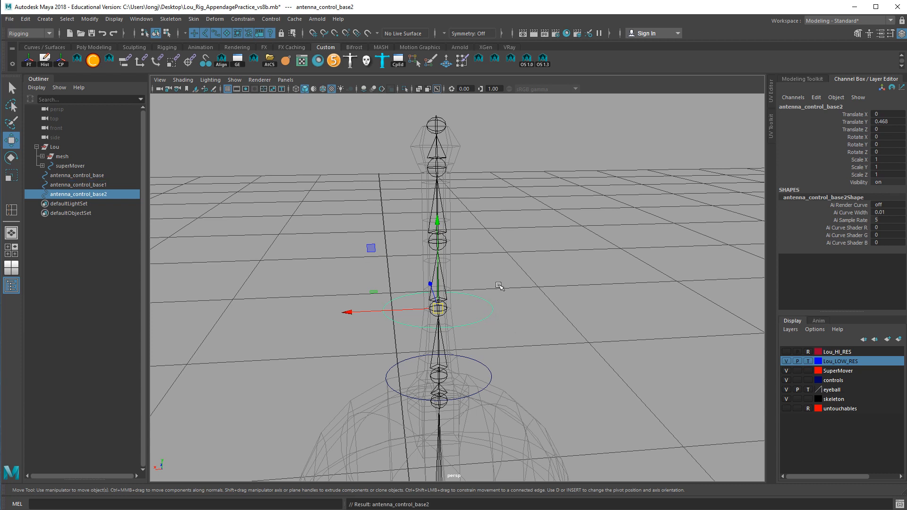
{"action": "middle_click_drag", "start_coordinate": [499, 284], "coordinate": [472, 263]}
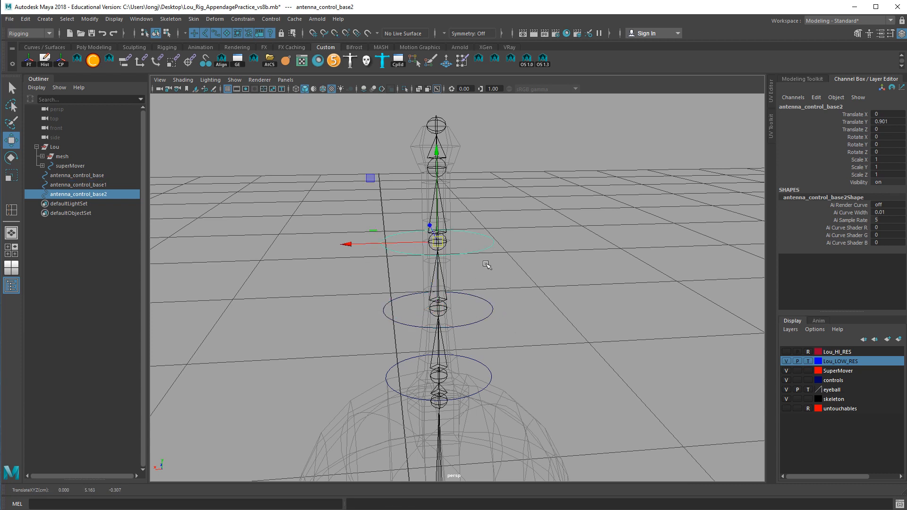
{"action": "key", "text": "shift+d"}
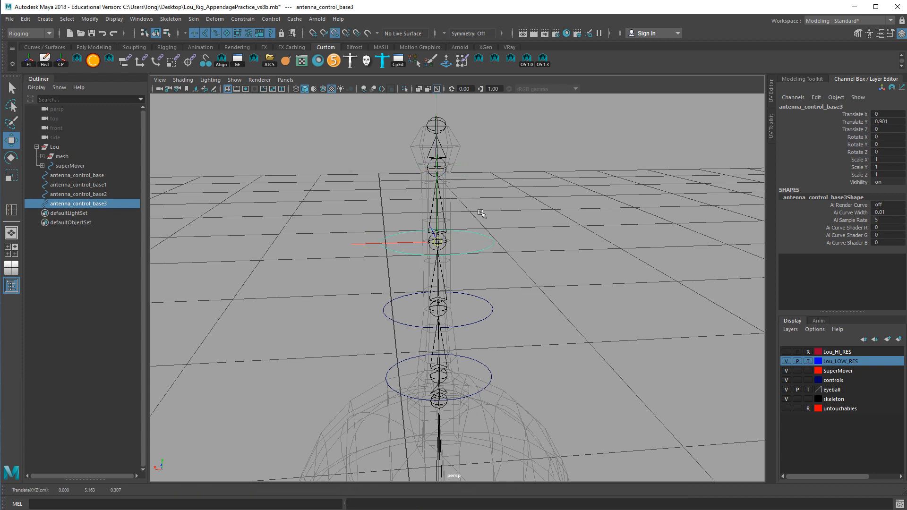
{"action": "left_click_drag", "start_coordinate": [615, 281], "coordinate": [484, 273], "text": "alt"}
{"action": "right_click_drag", "start_coordinate": [484, 273], "coordinate": [486, 274], "text": "alt"}
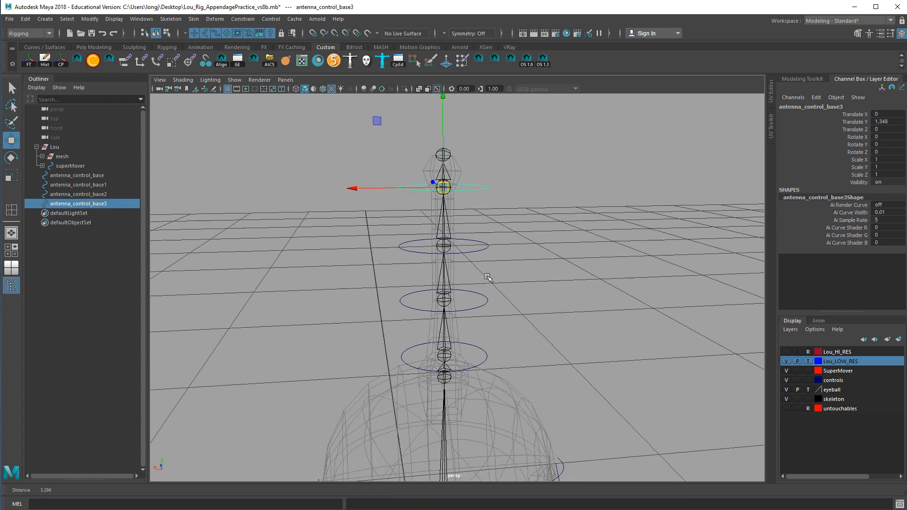
Step: Select the three upper antenna circles and scale them to about 0.667 in X and Z only
{"action": "left_click_drag", "start_coordinate": [481, 314], "coordinate": [472, 184]}
{"action": "key", "text": "r"}
{"action": "left_click_drag", "start_coordinate": [452, 116], "coordinate": [455, 136], "text": "ctrl"}
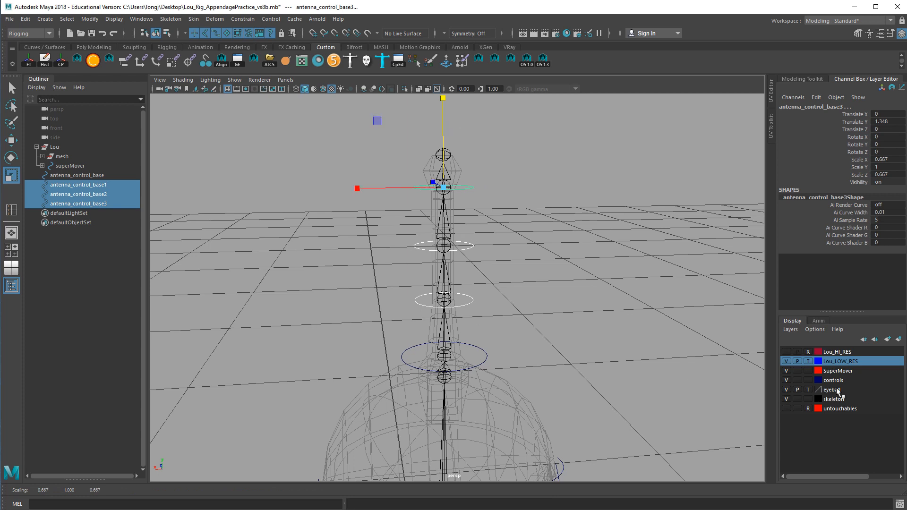
Step: Set the Lou_LOW_RES layer to reference and uniformly scale the three upper circles down to about 0.537 in X and Z, 0.804 in Y
{"action": "left_click", "coordinate": [810, 362]}
{"action": "left_click_drag", "start_coordinate": [646, 361], "coordinate": [633, 341], "text": "alt"}
{"action": "right_click_drag", "start_coordinate": [634, 341], "coordinate": [457, 350], "text": "alt"}
{"action": "left_click_drag", "start_coordinate": [457, 350], "coordinate": [416, 356], "text": "alt"}
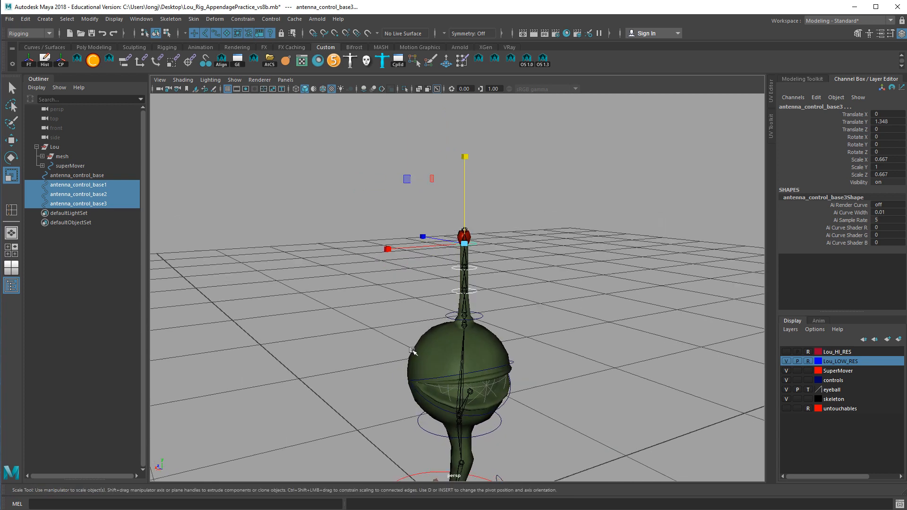
{"action": "right_click_drag", "start_coordinate": [416, 356], "coordinate": [595, 368], "text": "alt"}
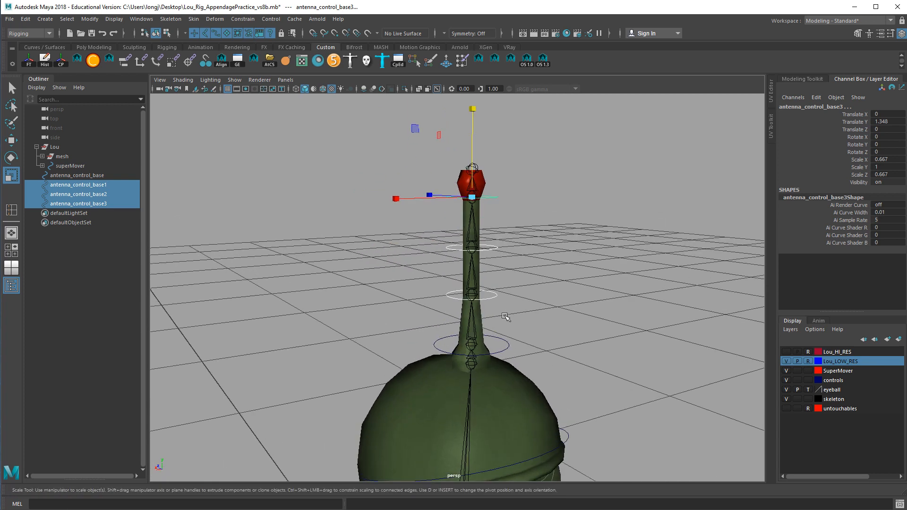
{"action": "left_click_drag", "start_coordinate": [473, 199], "coordinate": [467, 213]}
{"action": "mouse_move", "coordinate": [515, 246]}
{"action": "left_mouse_down", "text": "alt"}
{"action": "mouse_move", "coordinate": [472, 240]}
{"action": "mouse_move", "coordinate": [500, 243]}
{"action": "left_mouse_up", "text": "alt"}
{"action": "left_click", "coordinate": [539, 268]}
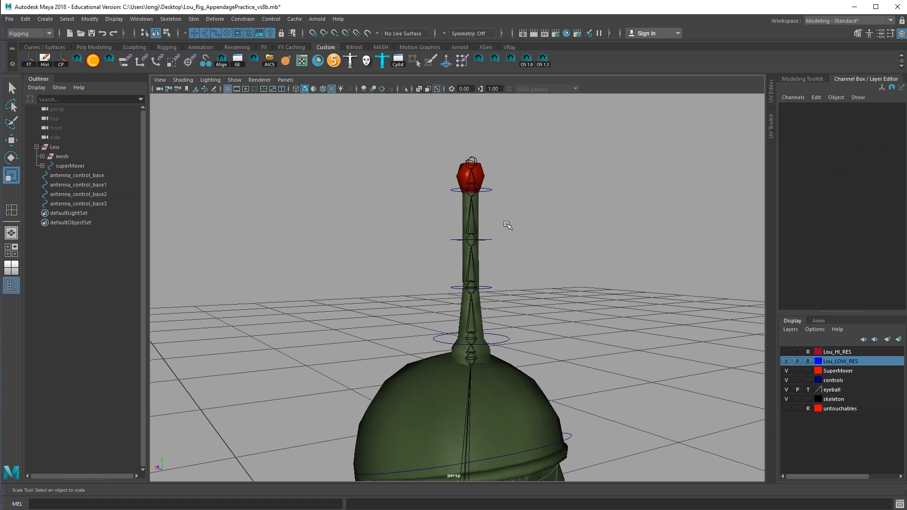
Step: Check the names of the joint at the antenna's tip and the joint inside the lowest of the three small circles
{"action": "left_click", "coordinate": [478, 168]}
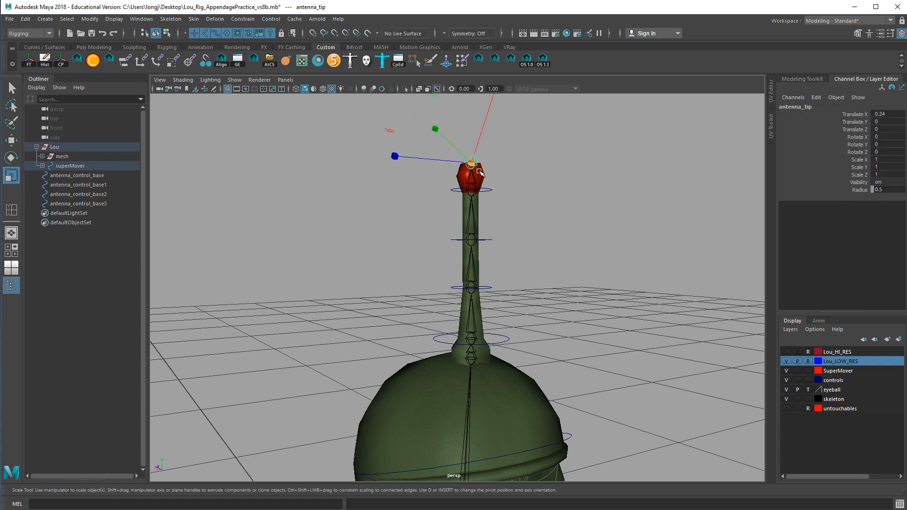
{"action": "left_click", "coordinate": [510, 186]}
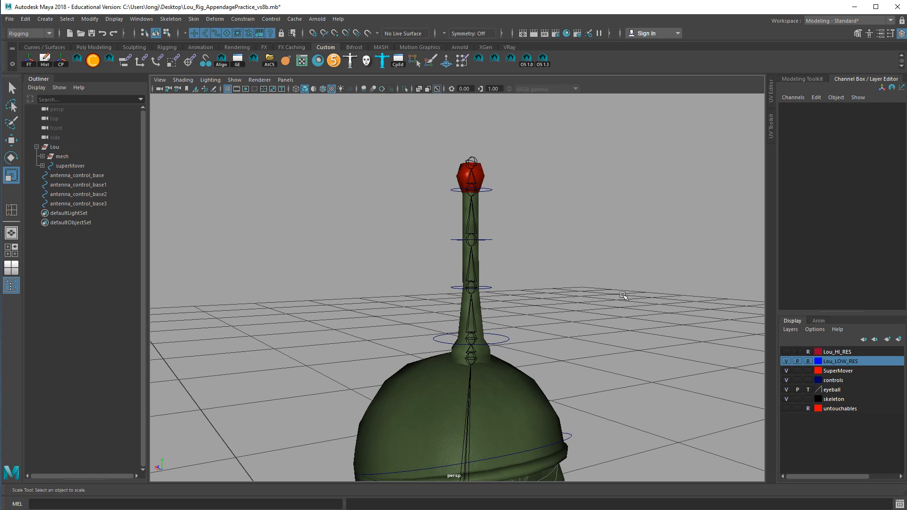
{"action": "scroll", "coordinate": [528, 259], "scroll_direction": "up", "scroll_amount": 1}
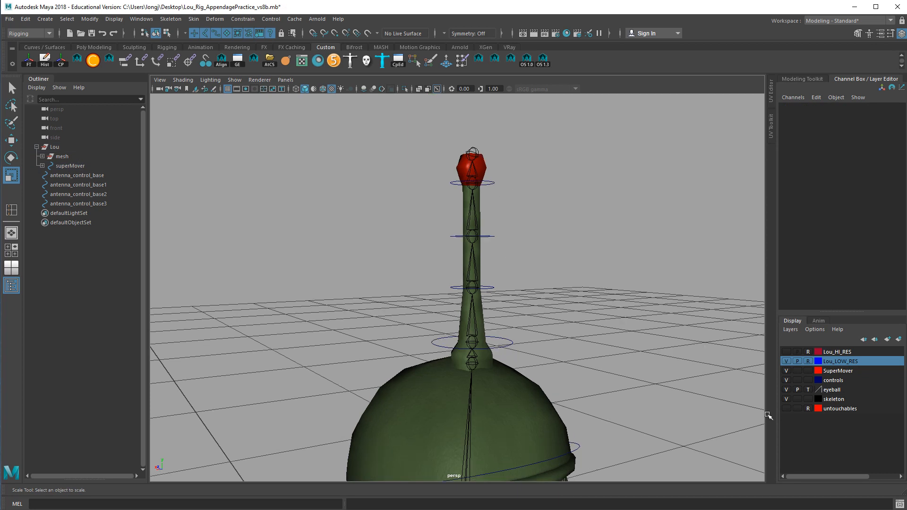
{"action": "left_click", "coordinate": [492, 290]}
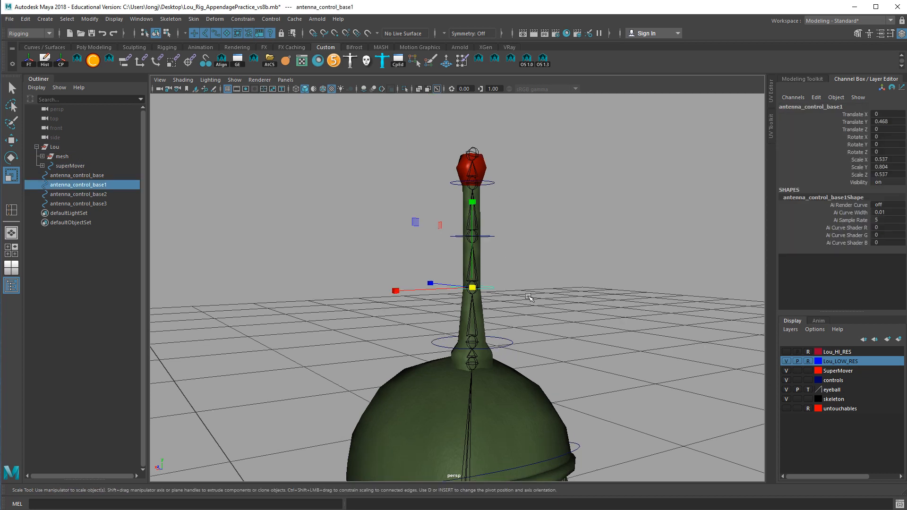
{"action": "left_click", "coordinate": [530, 290]}
{"action": "left_click", "coordinate": [475, 279]}
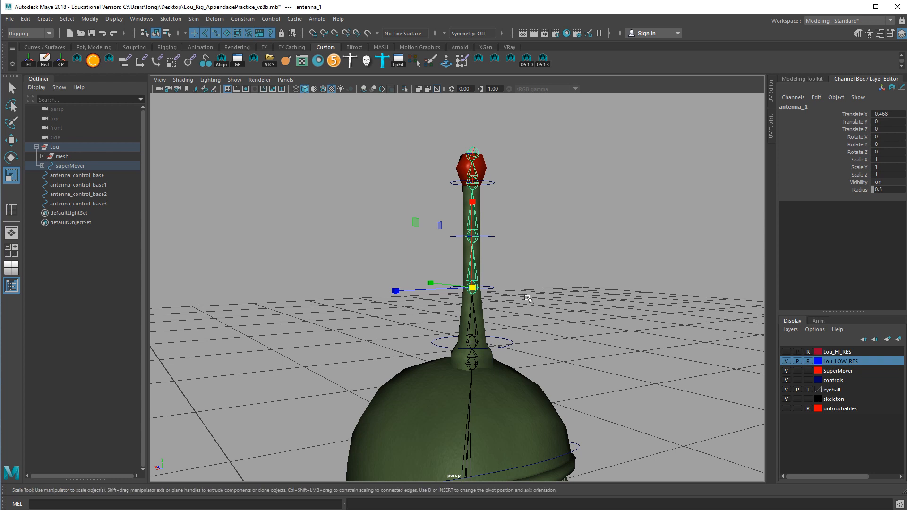
Step: Rename the circle around the antenna_1 joint as antenna_control_1
{"action": "left_click", "coordinate": [498, 293]}
{"action": "left_click", "coordinate": [498, 292]}
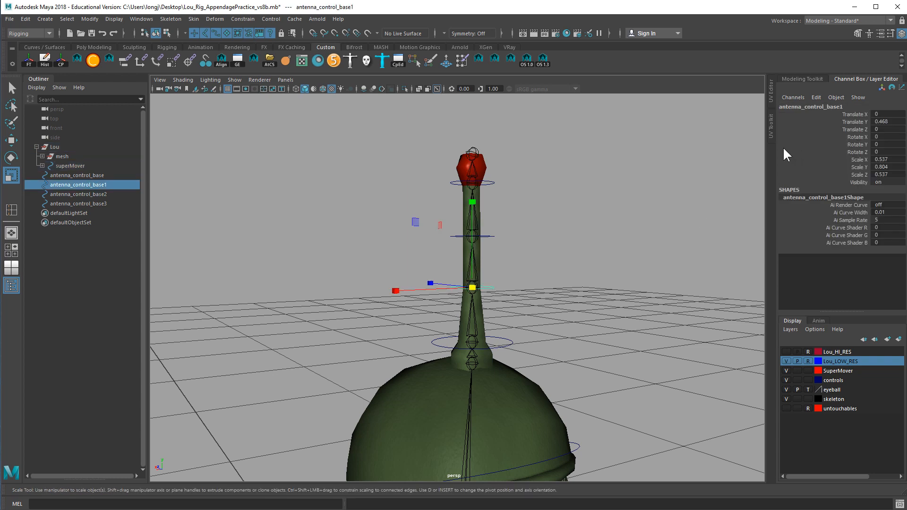
{"action": "double_click", "coordinate": [833, 108]}
{"action": "left_click_drag", "start_coordinate": [825, 107], "coordinate": [845, 111]}
{"action": "type", "text": "b"}
{"action": "key", "text": "Return"}
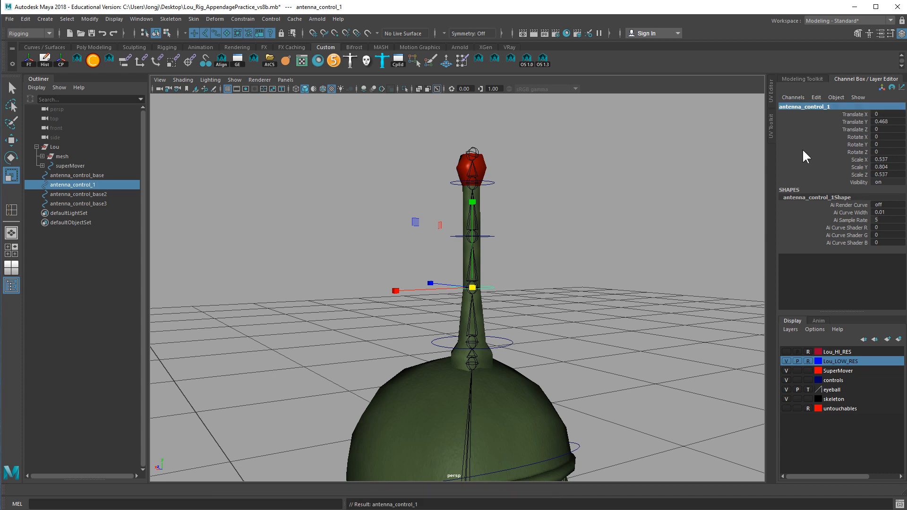
Step: Rename the middle of the three small antenna circles as antenna_control_2
{"action": "left_click", "coordinate": [491, 240]}
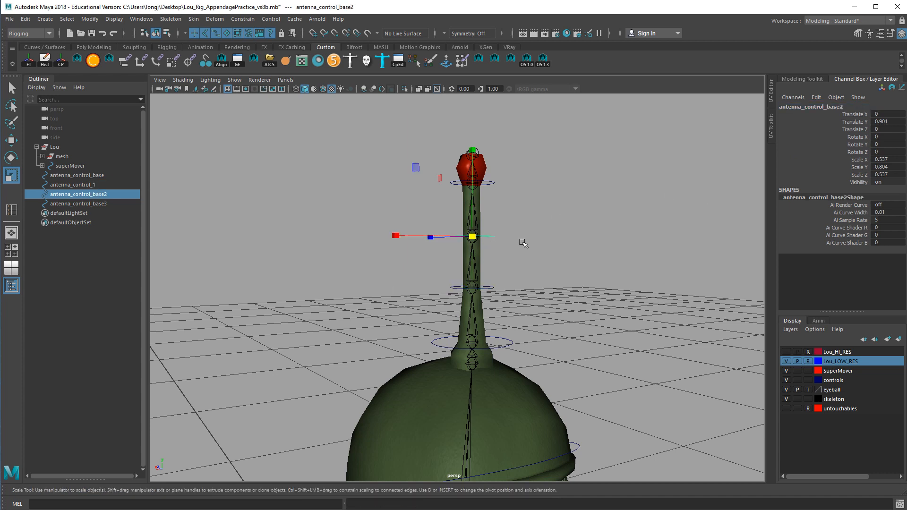
{"action": "double_click", "coordinate": [832, 107]}
{"action": "left_click_drag", "start_coordinate": [824, 107], "coordinate": [851, 107]}
{"action": "type", "text": "2"}
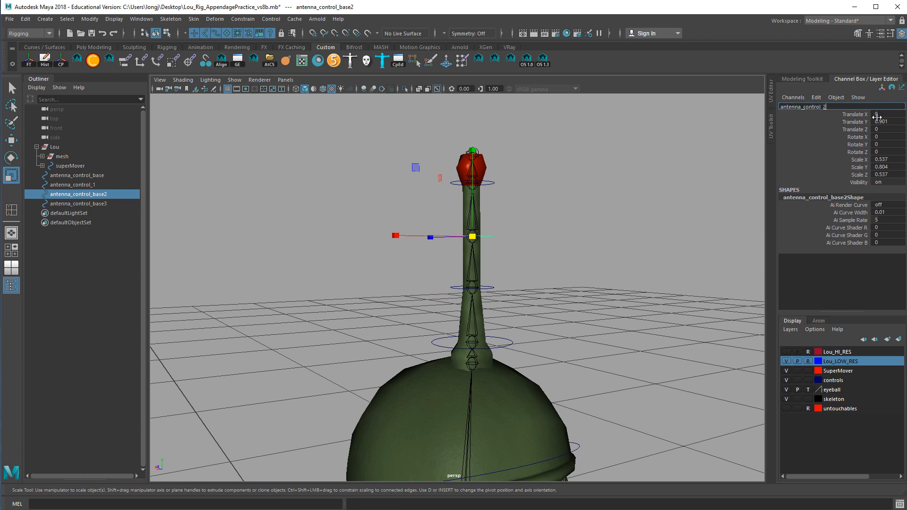
{"action": "key", "text": "Return"}
Step: Rename the topmost antenna circle as antenna_control_end
{"action": "left_click", "coordinate": [494, 187]}
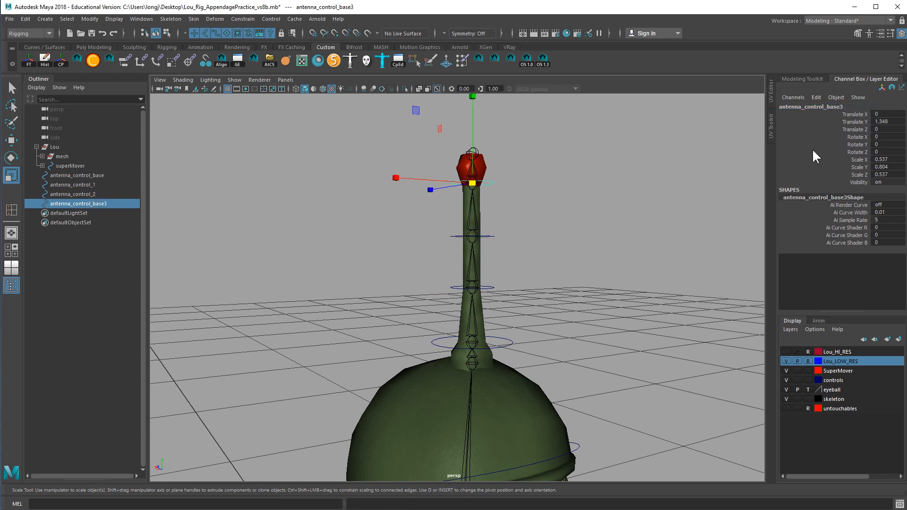
{"action": "double_click", "coordinate": [835, 107]}
{"action": "left_click", "coordinate": [829, 107]}
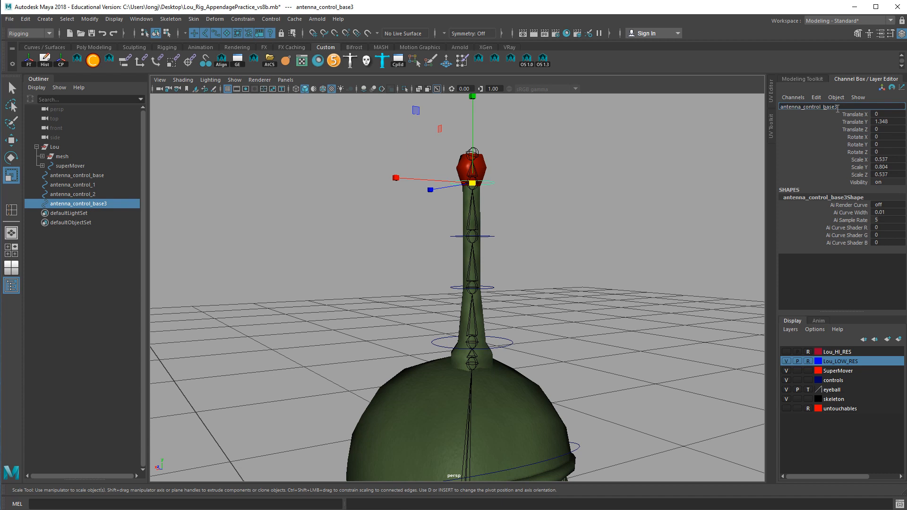
{"action": "key", "text": "Return"}
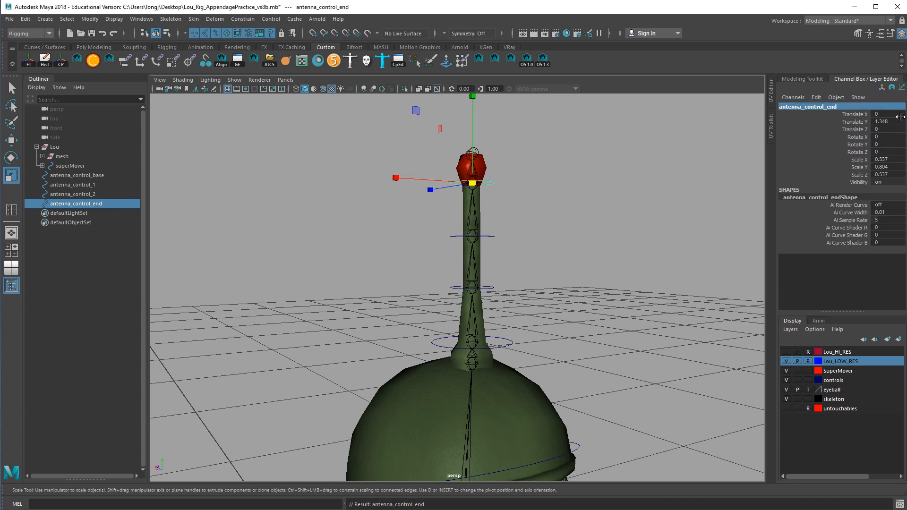
Step: Check the name of the joint inside the topmost circle and rename that circle as antenna_control_3
{"action": "left_click", "coordinate": [630, 196]}
{"action": "left_click", "coordinate": [479, 177]}
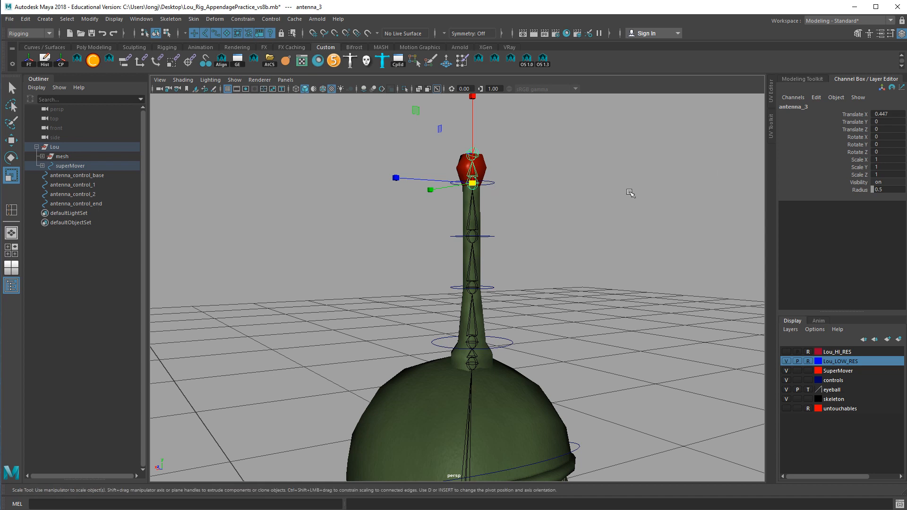
{"action": "left_click", "coordinate": [533, 192]}
{"action": "left_click", "coordinate": [494, 184]}
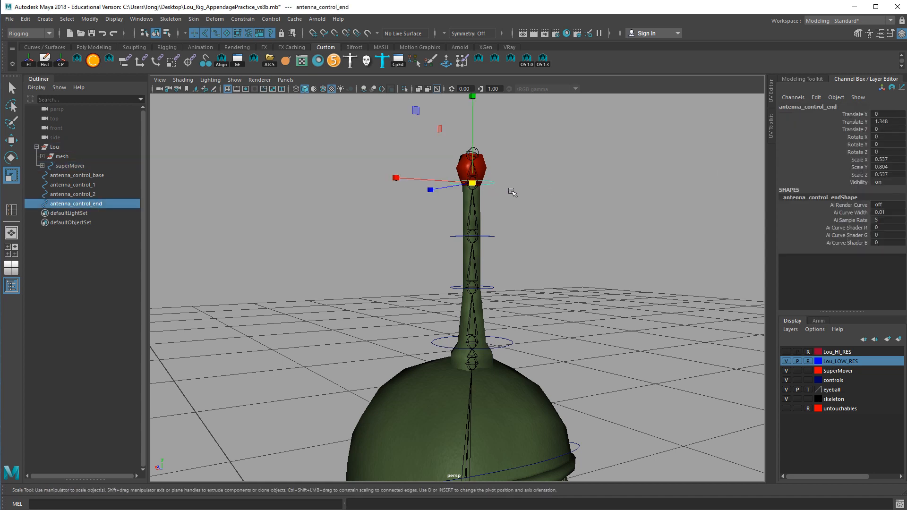
{"action": "left_click", "coordinate": [845, 109]}
{"action": "double_click", "coordinate": [830, 111]}
{"action": "key", "text": "Return"}
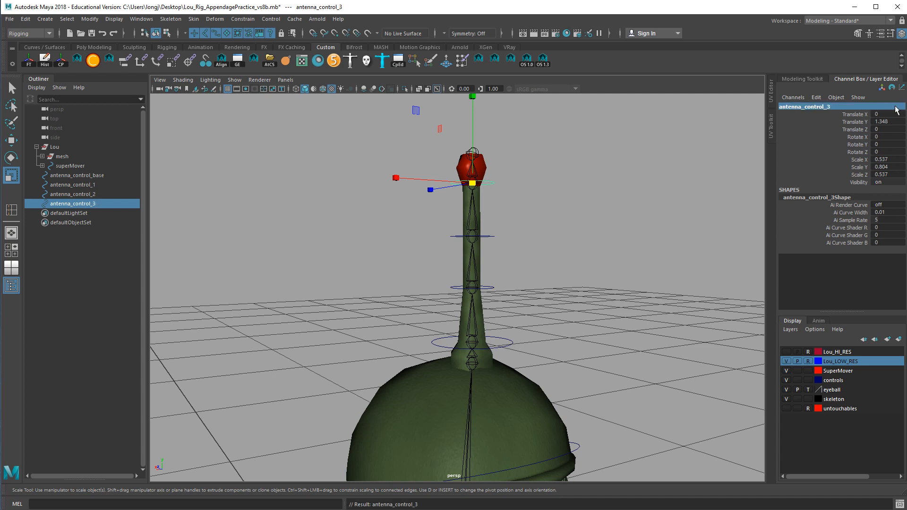
Step: Freeze the transformations of antenna_control_1, antenna_control_2 and antenna_control_3 and check their channel values
{"action": "left_click", "coordinate": [494, 236], "text": "shift"}
{"action": "left_click", "coordinate": [494, 291], "text": "shift"}
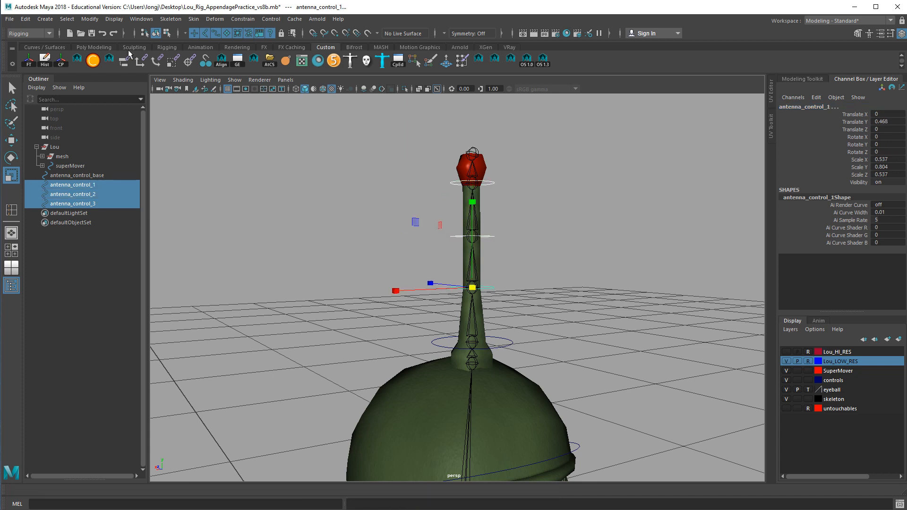
{"action": "left_click", "coordinate": [28, 59]}
{"action": "left_click", "coordinate": [600, 310]}
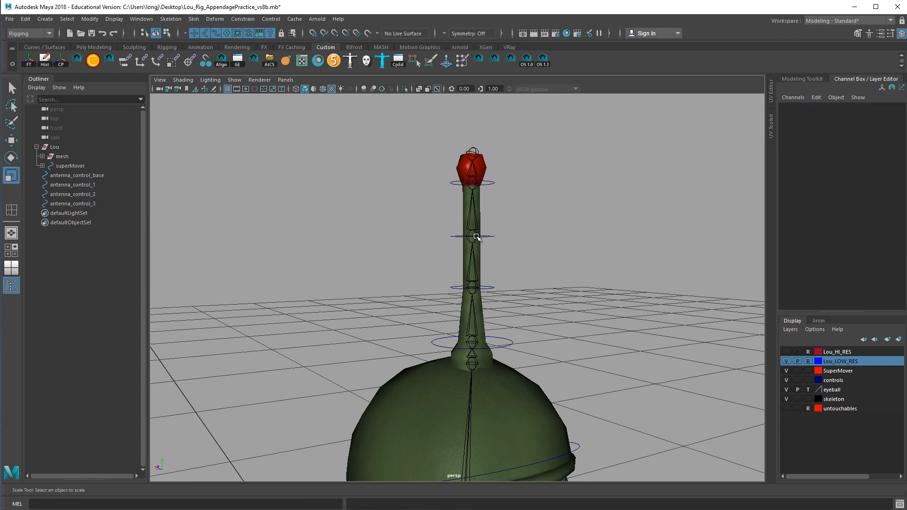
{"action": "left_click", "coordinate": [493, 242]}
{"action": "left_click", "coordinate": [497, 187]}
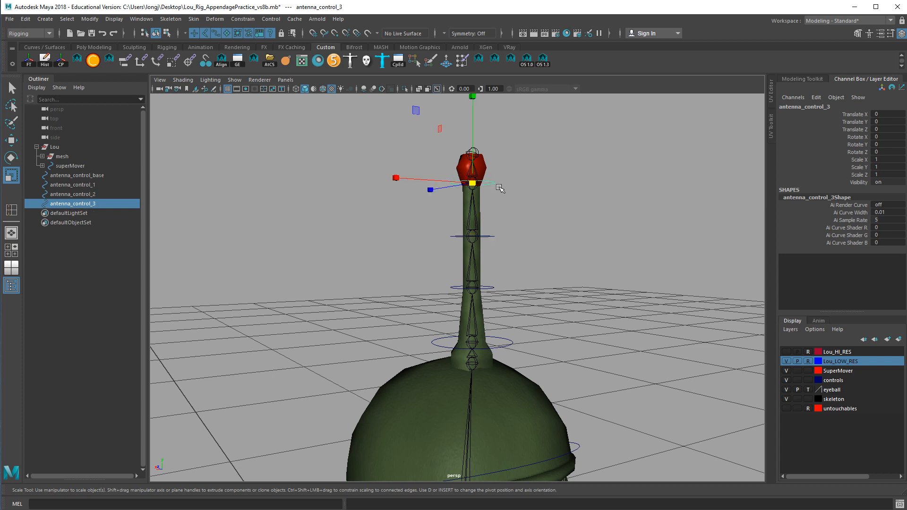
{"action": "left_click", "coordinate": [494, 287]}
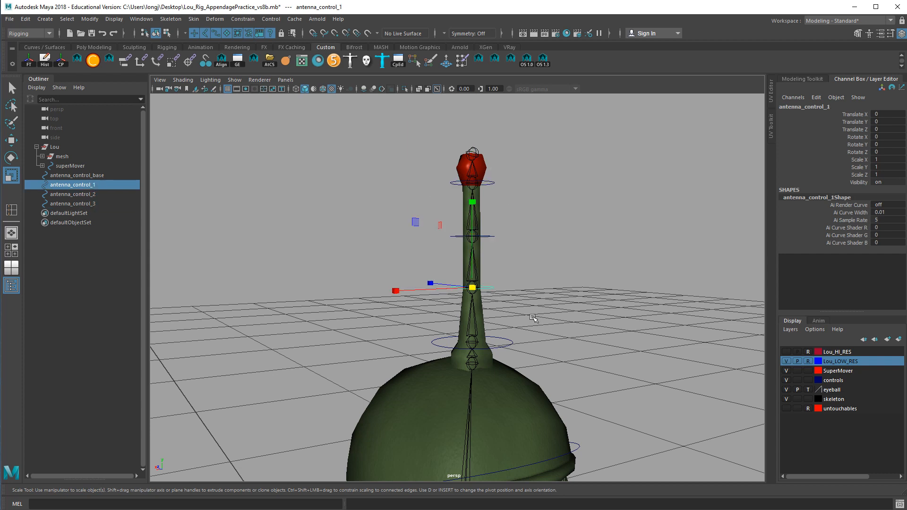
Step: Clear the selection and save the scene
{"action": "left_click", "coordinate": [485, 301]}
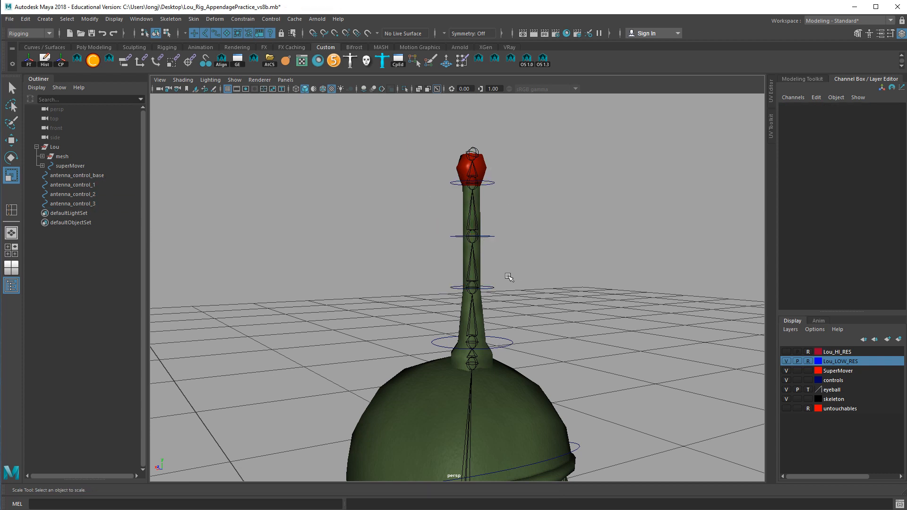
{"action": "left_click_drag", "start_coordinate": [533, 285], "coordinate": [468, 295], "text": "alt"}
{"action": "key", "text": "ctrl+s"}
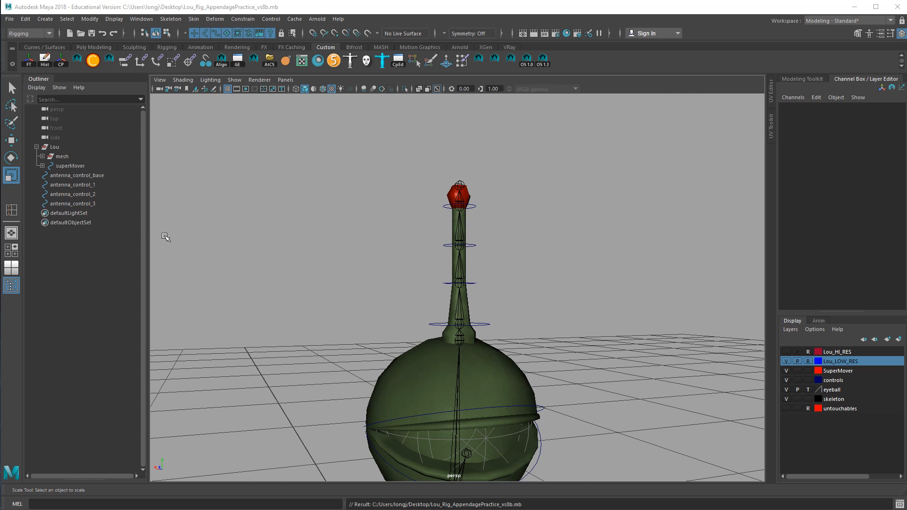
Step: Select the antenna_control_3 curve
{"action": "left_click_drag", "start_coordinate": [447, 297], "coordinate": [341, 267], "text": "alt"}
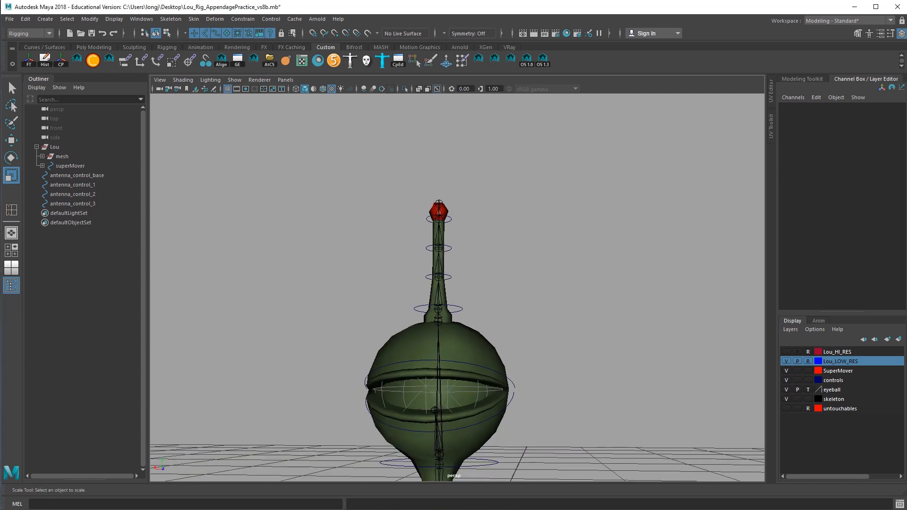
{"action": "left_click_drag", "start_coordinate": [269, 266], "coordinate": [336, 285], "text": "alt"}
{"action": "right_click_drag", "start_coordinate": [336, 285], "coordinate": [378, 303], "text": "alt"}
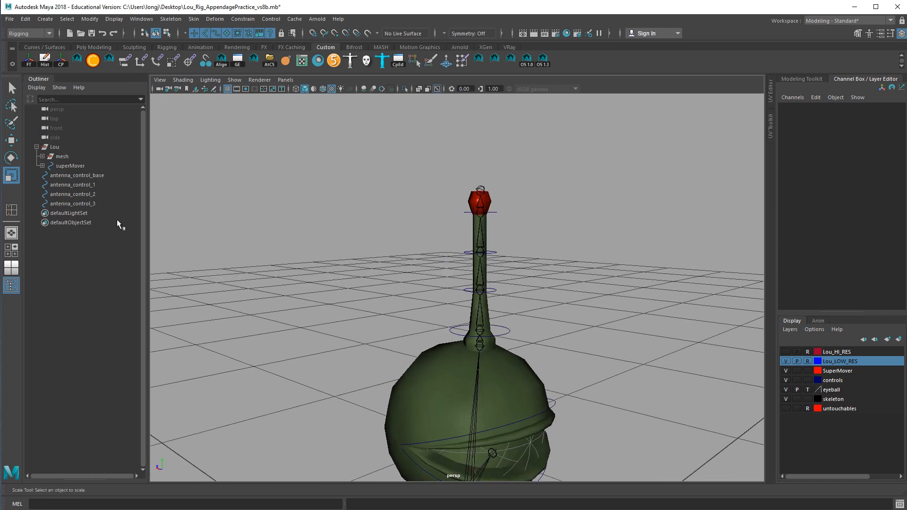
{"action": "left_click", "coordinate": [90, 203]}
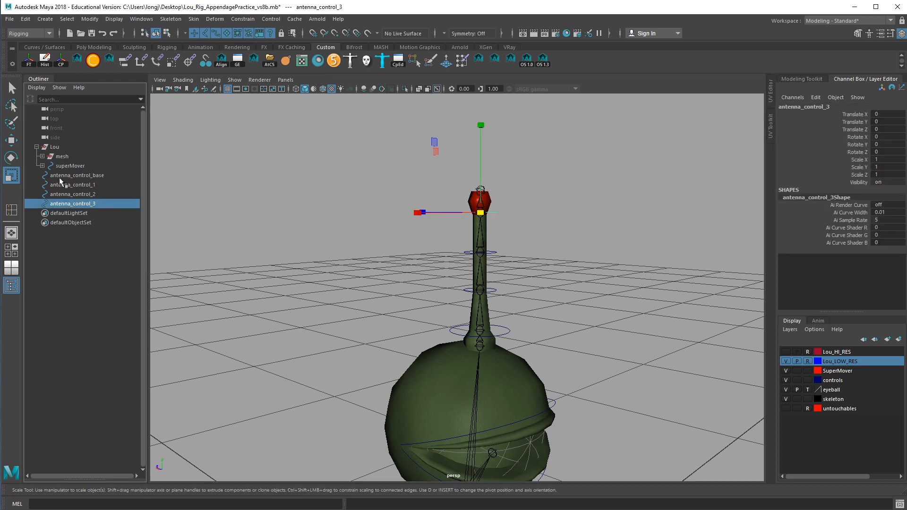
Step: Select the four antenna control curves one after another to examine where each sits along Lou's antenna
{"action": "left_click", "coordinate": [84, 178]}
{"action": "left_click", "coordinate": [81, 187]}
{"action": "left_click", "coordinate": [83, 196]}
{"action": "left_click", "coordinate": [84, 205]}
{"action": "left_click", "coordinate": [491, 325]}
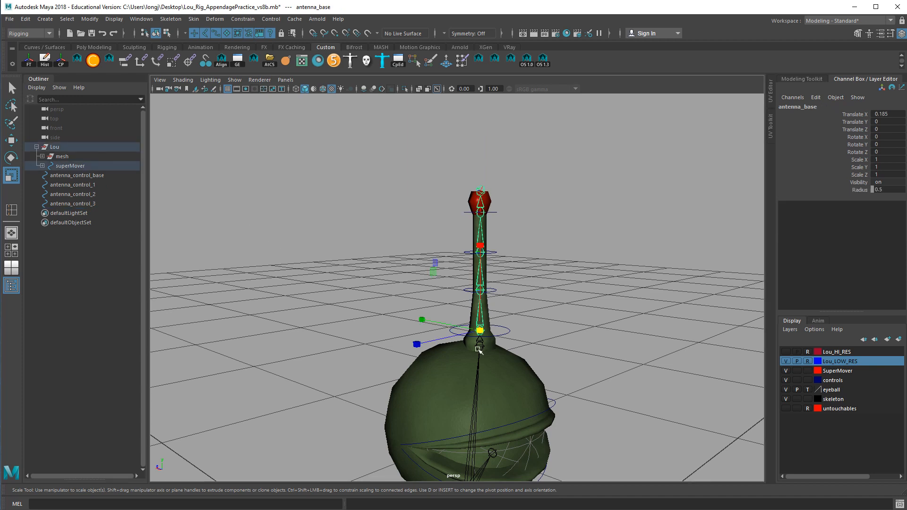
{"action": "left_click", "coordinate": [508, 341]}
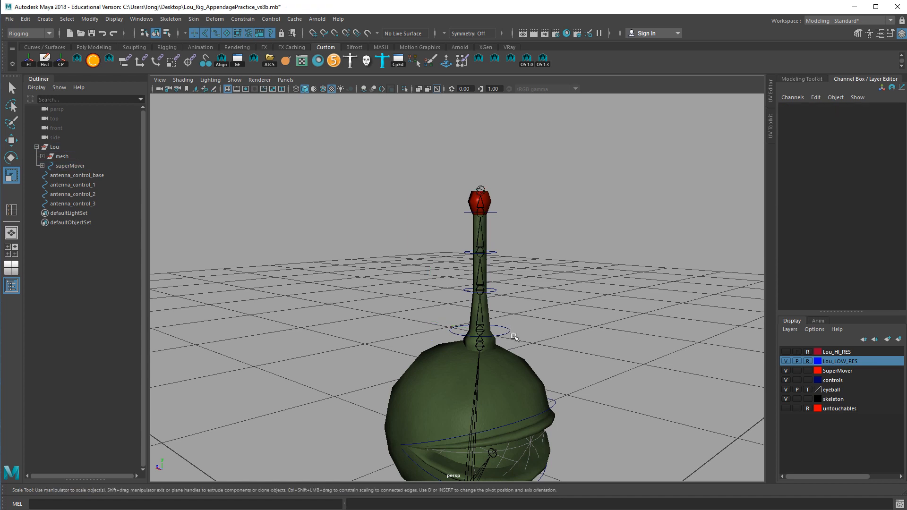
{"action": "left_click", "coordinate": [510, 331]}
{"action": "mouse_move", "coordinate": [414, 306]}
{"action": "left_mouse_down", "text": "alt"}
{"action": "mouse_move", "coordinate": [406, 304]}
{"action": "mouse_move", "coordinate": [419, 303]}
{"action": "left_mouse_up", "text": "alt"}
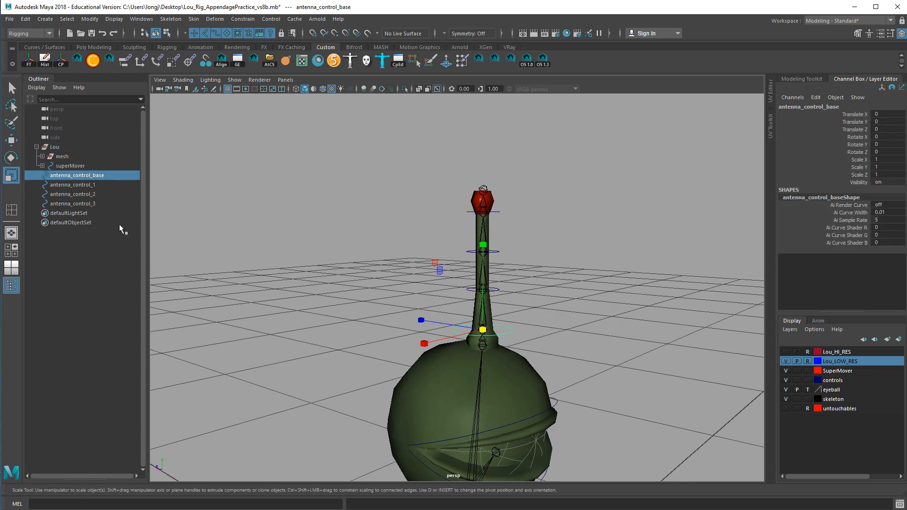
{"action": "left_click", "coordinate": [85, 185]}
{"action": "left_click", "coordinate": [86, 194]}
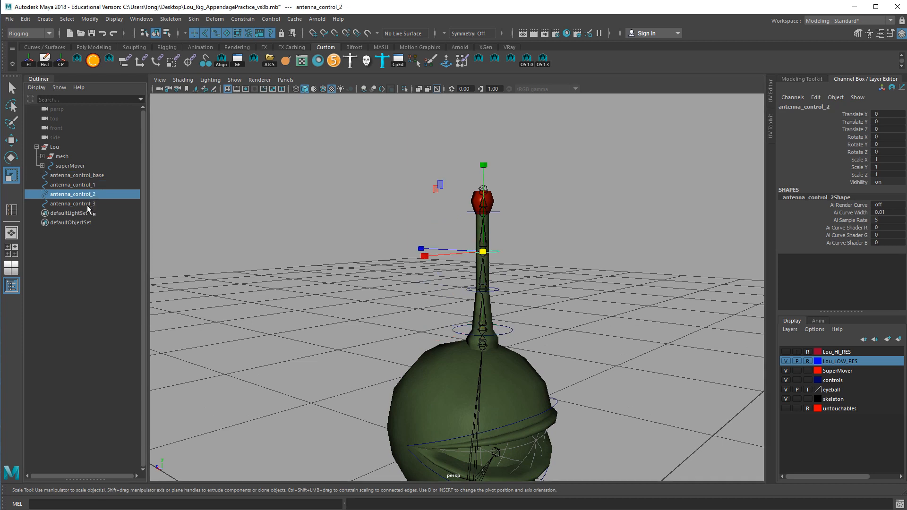
{"action": "left_click", "coordinate": [87, 204]}
Step: Parent antenna_control_1 under antenna_control_base
{"action": "left_click", "coordinate": [88, 183]}
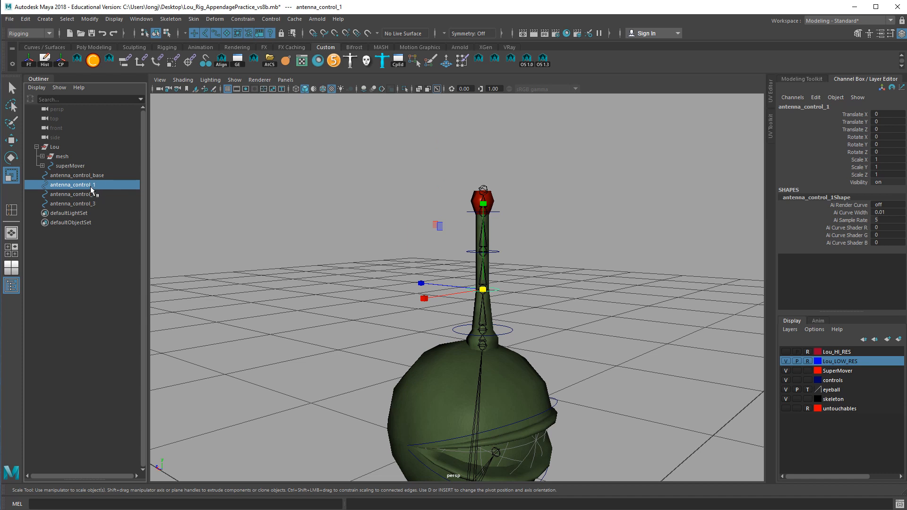
{"action": "middle_click_drag", "start_coordinate": [89, 186], "coordinate": [103, 181]}
{"action": "middle_click_drag", "start_coordinate": [104, 175], "coordinate": [105, 175]}
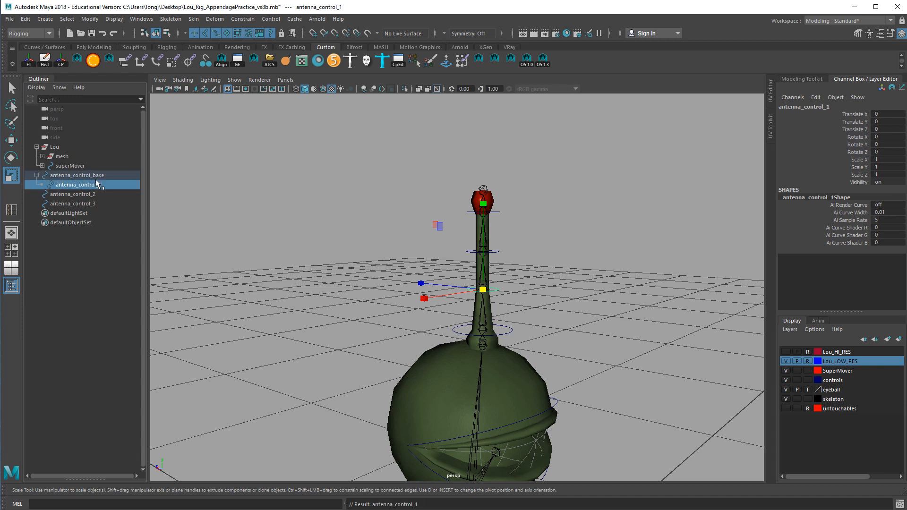
Step: Test-rotate antenna_control_base to check that its child control follows, and undo the rotation
{"action": "left_click", "coordinate": [90, 176]}
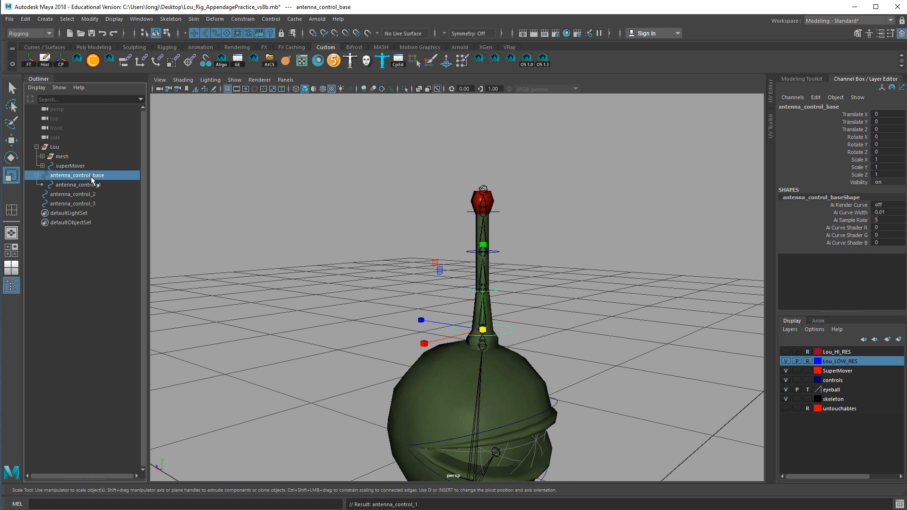
{"action": "key", "text": "e"}
{"action": "mouse_move", "coordinate": [523, 316]}
{"action": "left_mouse_down"}
{"action": "mouse_move", "coordinate": [522, 328]}
{"action": "mouse_move", "coordinate": [516, 318]}
{"action": "left_mouse_up"}
{"action": "key", "text": "ctrl+z"}
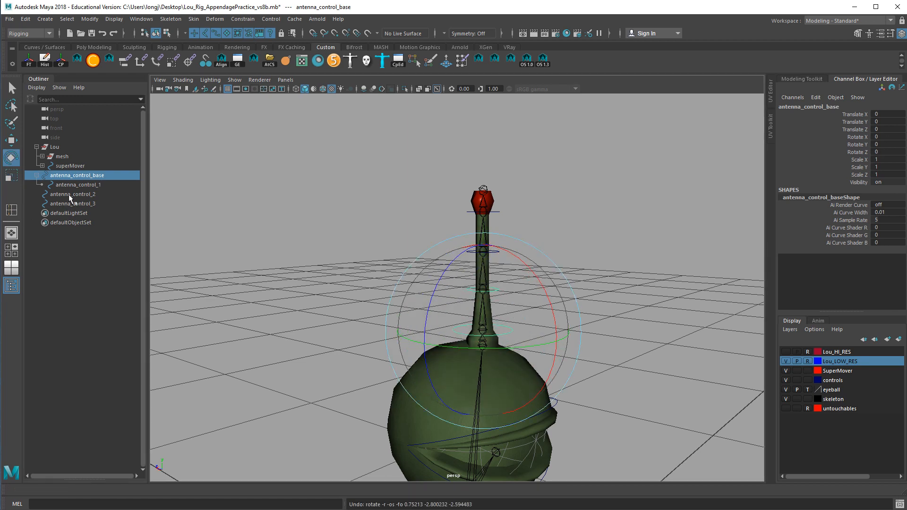
Step: Parent antenna_control_2 under antenna_control_1, and antenna_control_3 under antenna_control_2
{"action": "left_click", "coordinate": [37, 176]}
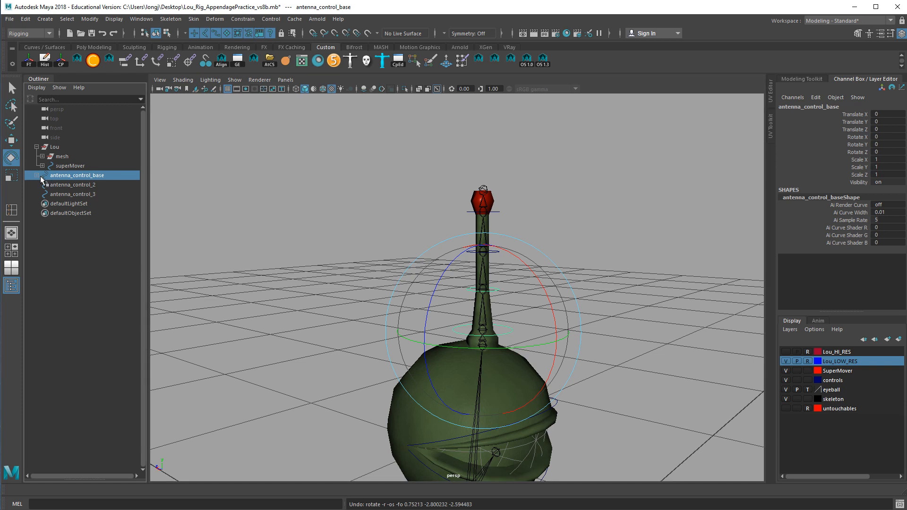
{"action": "left_click", "coordinate": [38, 176]}
{"action": "left_click", "coordinate": [73, 194]}
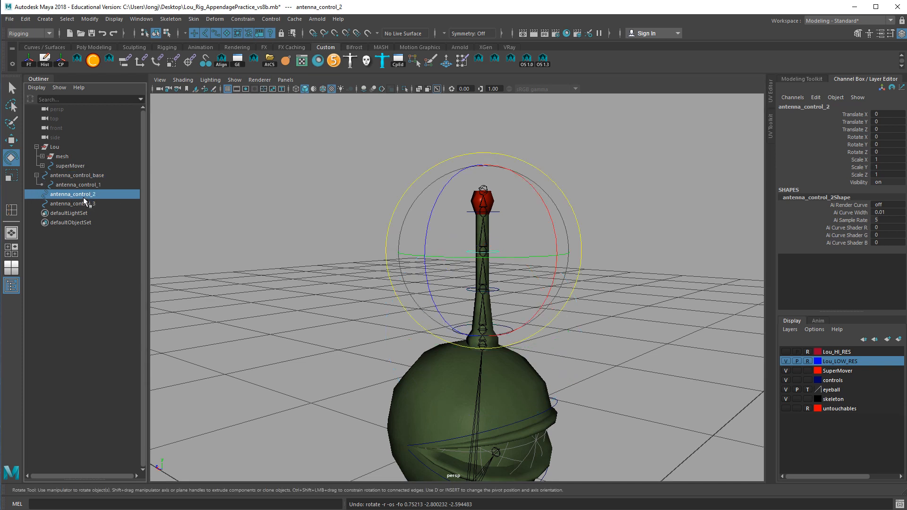
{"action": "middle_click_drag", "start_coordinate": [80, 195], "coordinate": [99, 186]}
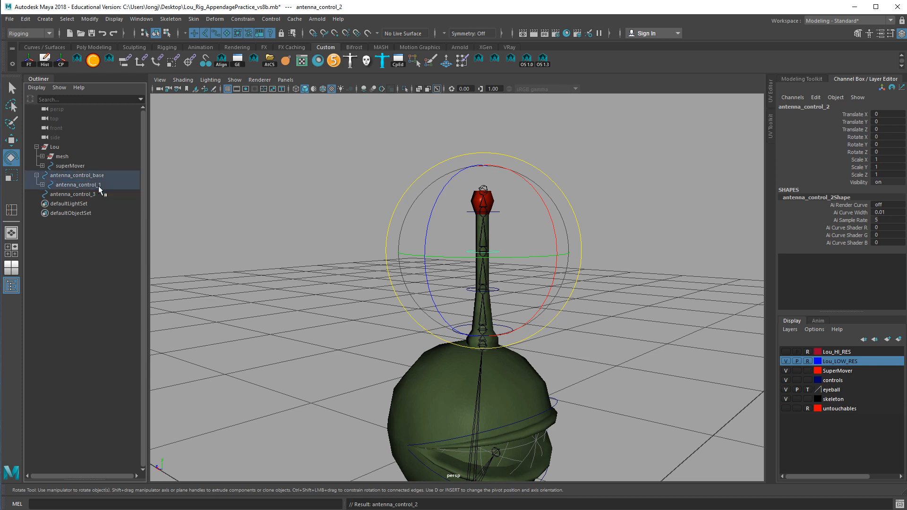
{"action": "left_click", "coordinate": [42, 185]}
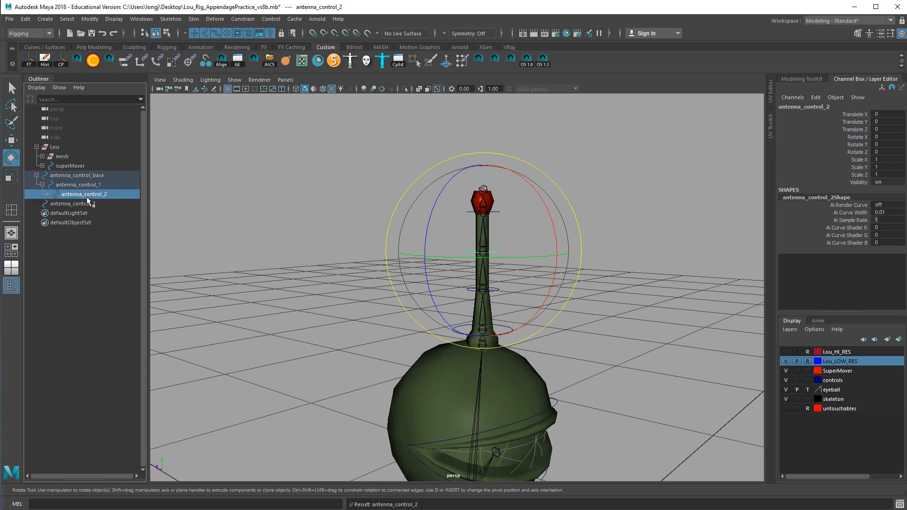
{"action": "left_click", "coordinate": [85, 205]}
{"action": "left_click_drag", "start_coordinate": [95, 195], "coordinate": [103, 203]}
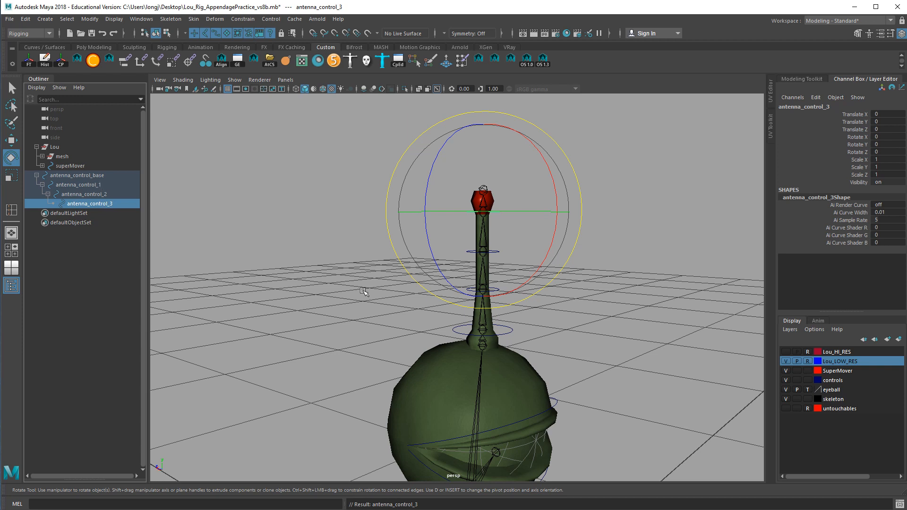
Step: Test the antenna control hierarchy by rotating antenna_control_base and antenna_control_1 freely in the viewport
{"action": "left_click", "coordinate": [530, 325]}
{"action": "left_click", "coordinate": [511, 333]}
{"action": "left_click_drag", "start_coordinate": [531, 307], "coordinate": [540, 350]}
{"action": "left_click", "coordinate": [592, 267]}
{"action": "left_click", "coordinate": [507, 301]}
{"action": "left_click_drag", "start_coordinate": [525, 308], "coordinate": [561, 337]}
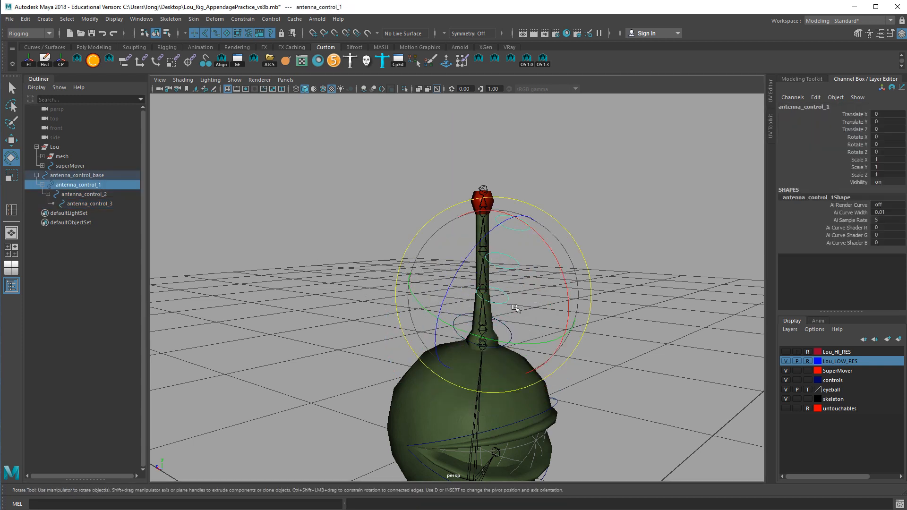
{"action": "left_click", "coordinate": [720, 339]}
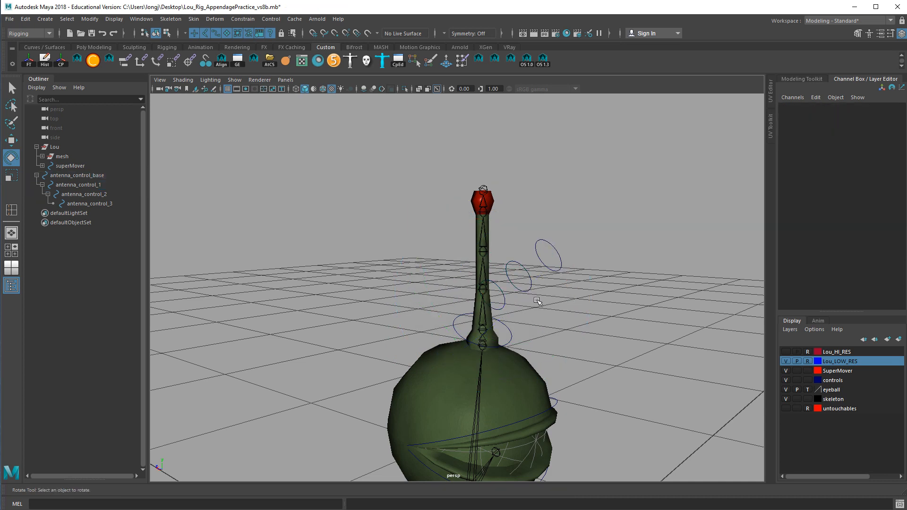
Step: Reselect antenna_control_1 and walk the selection down and up the antenna control hierarchy
{"action": "key", "text": "Down"}
{"action": "key", "text": "Down"}
{"action": "left_click", "coordinate": [503, 308]}
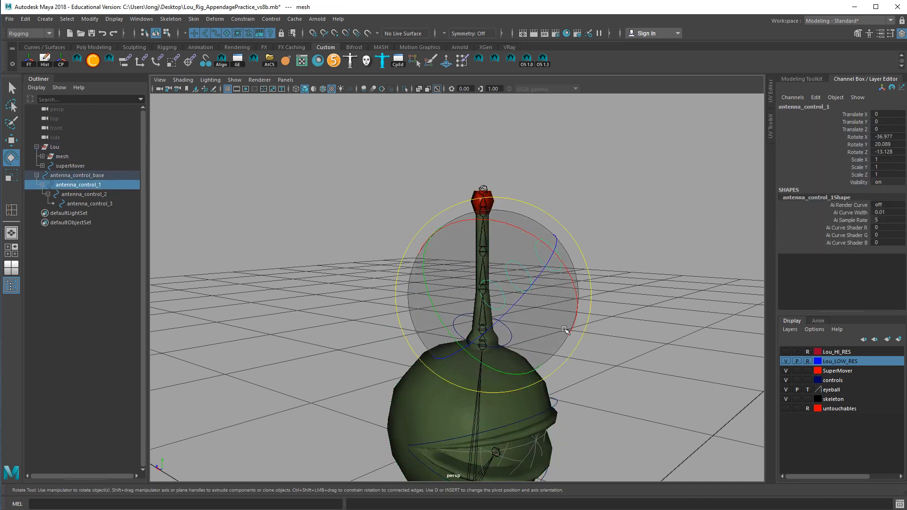
{"action": "key", "text": "Down"}
{"action": "key", "text": "Up"}
{"action": "key", "text": "Down"}
{"action": "key", "text": "Up"}
{"action": "left_click", "coordinate": [598, 322]}
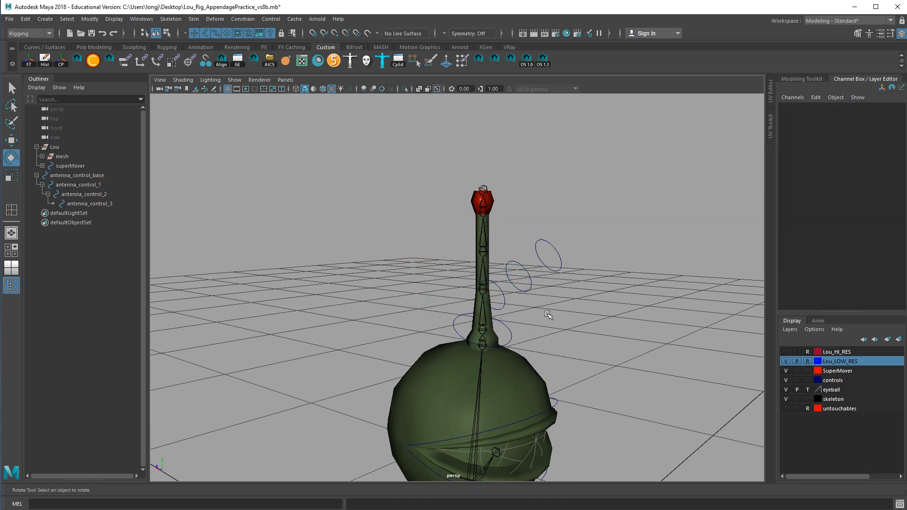
Step: Test-rotate antenna_control_2 freely, and reselect antenna_control_base to try moving the whole chain
{"action": "left_click", "coordinate": [527, 291]}
{"action": "left_click_drag", "start_coordinate": [577, 292], "coordinate": [591, 251]}
{"action": "left_click", "coordinate": [601, 334]}
{"action": "left_click", "coordinate": [559, 298]}
{"action": "left_click", "coordinate": [711, 215]}
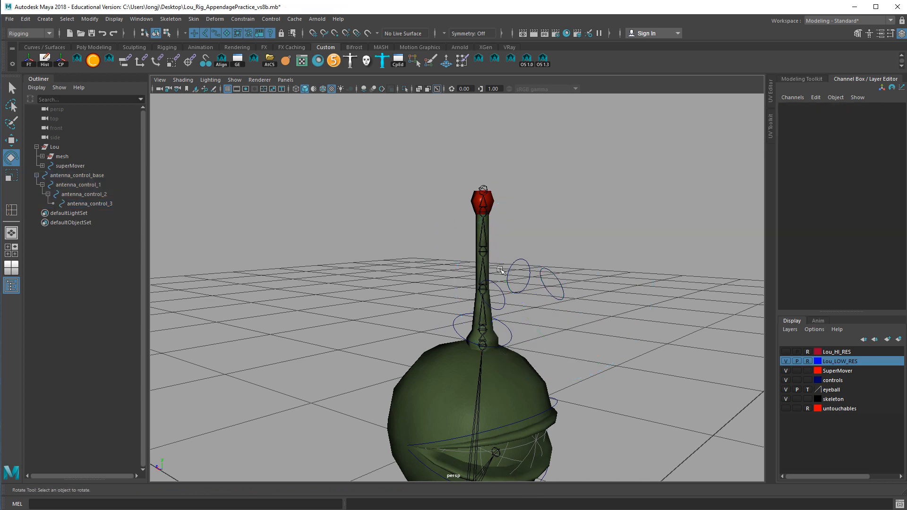
{"action": "left_click_drag", "start_coordinate": [569, 357], "coordinate": [529, 326], "text": "alt"}
{"action": "left_click", "coordinate": [503, 344]}
Step: Undo all the test rotations of the antenna controls
{"action": "key", "text": "ctrl+z"}
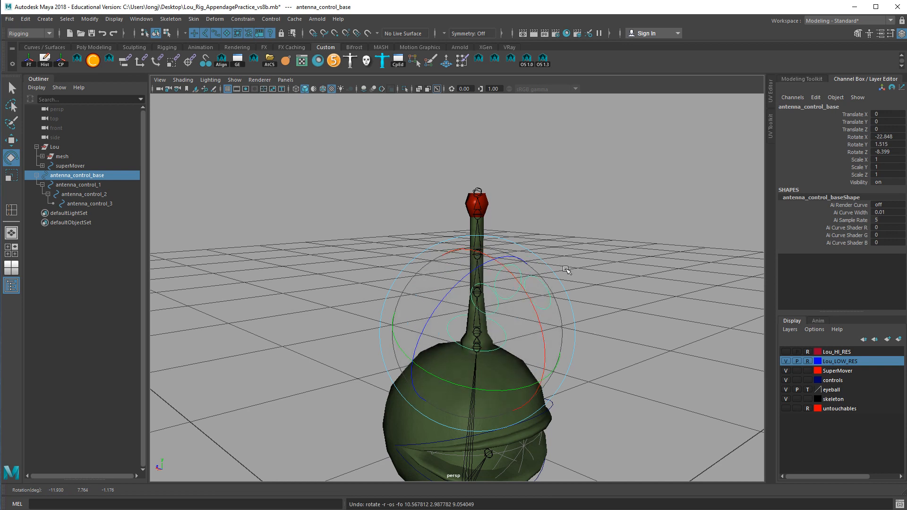
{"action": "left_click_drag", "start_coordinate": [653, 285], "coordinate": [624, 282], "text": "alt"}
{"action": "key", "text": "ctrl+z"}
{"action": "key", "text": "ctrl+z"}
{"action": "key", "text": "ctrl+z"}
{"action": "key", "text": "ctrl+z"}
{"action": "key", "text": "ctrl+z"}
{"action": "key", "text": "ctrl+z"}
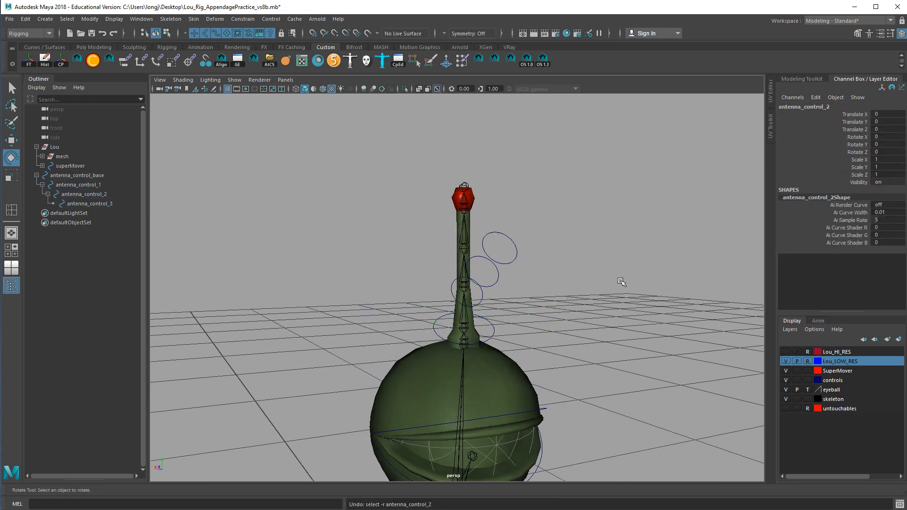
{"action": "key", "text": "ctrl+z"}
{"action": "key", "text": "ctrl+z"}
{"action": "key", "text": "ctrl+z"}
{"action": "key", "text": "ctrl+z"}
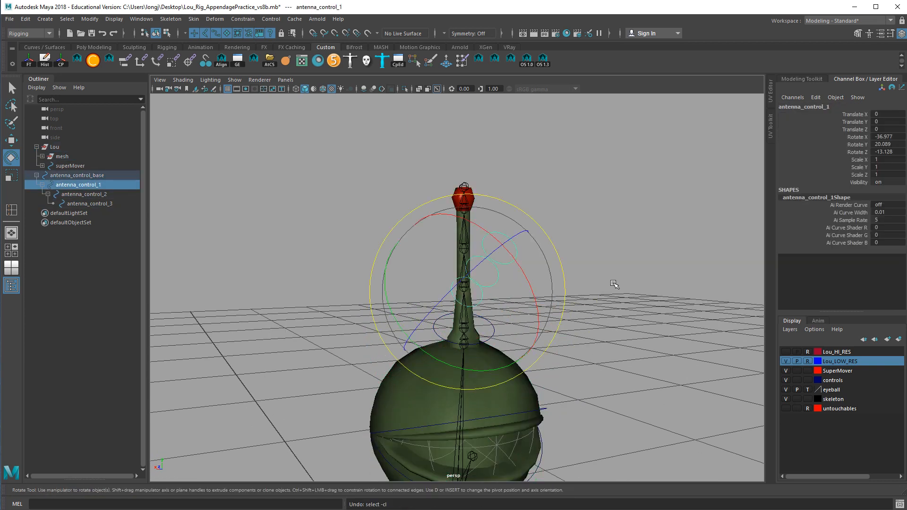
{"action": "left_click_drag", "start_coordinate": [615, 284], "coordinate": [626, 291], "text": "alt"}
{"action": "key", "text": "ctrl+z"}
{"action": "key", "text": "ctrl+z"}
{"action": "key", "text": "ctrl+z"}
{"action": "key", "text": "ctrl+z"}
{"action": "key", "text": "ctrl+z"}
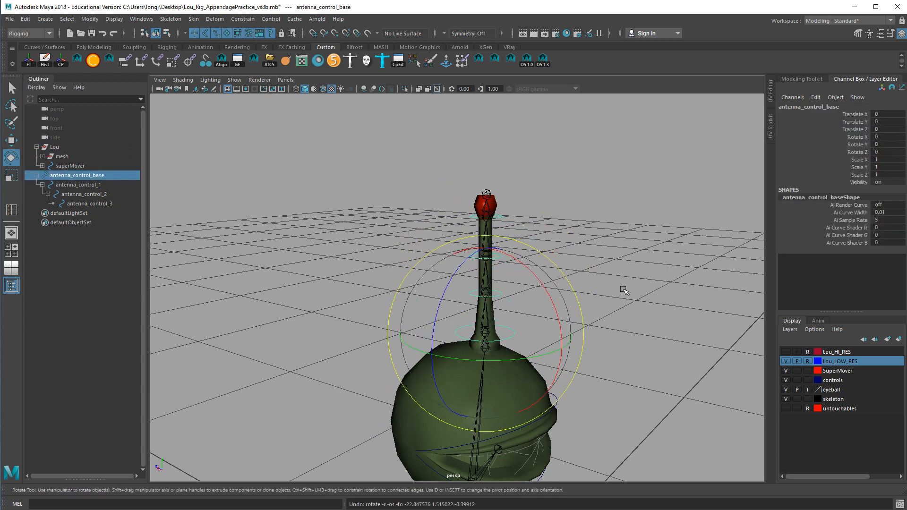
Step: Select antenna_control_base and the three antenna controls below it to review the complete hierarchy on the character
{"action": "left_click", "coordinate": [629, 287]}
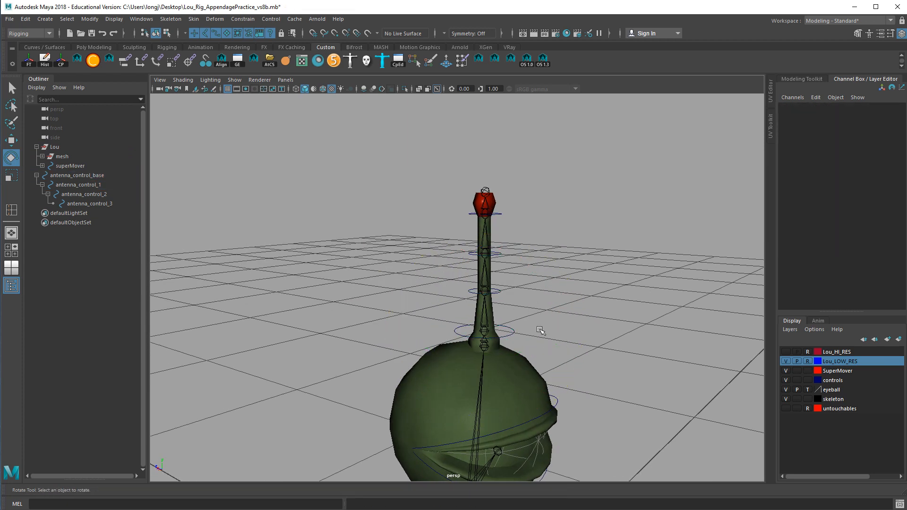
{"action": "left_click", "coordinate": [513, 335]}
{"action": "key", "text": "q"}
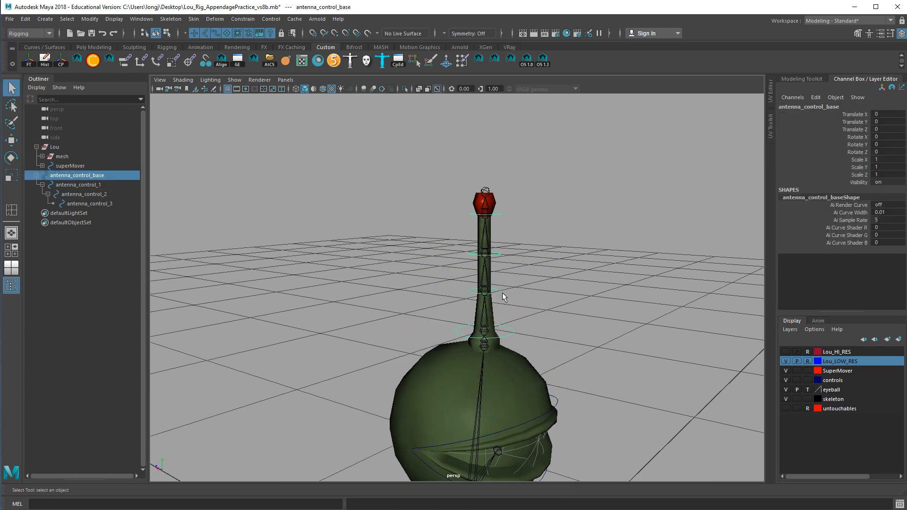
{"action": "key", "text": "Down"}
{"action": "left_click_drag", "start_coordinate": [57, 174], "coordinate": [135, 208]}
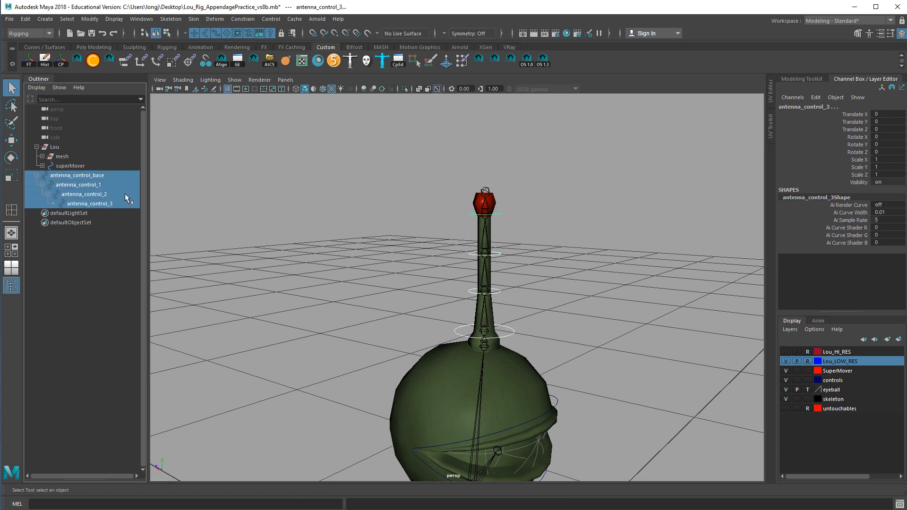
{"action": "left_click_drag", "start_coordinate": [316, 294], "coordinate": [415, 262], "text": "alt"}
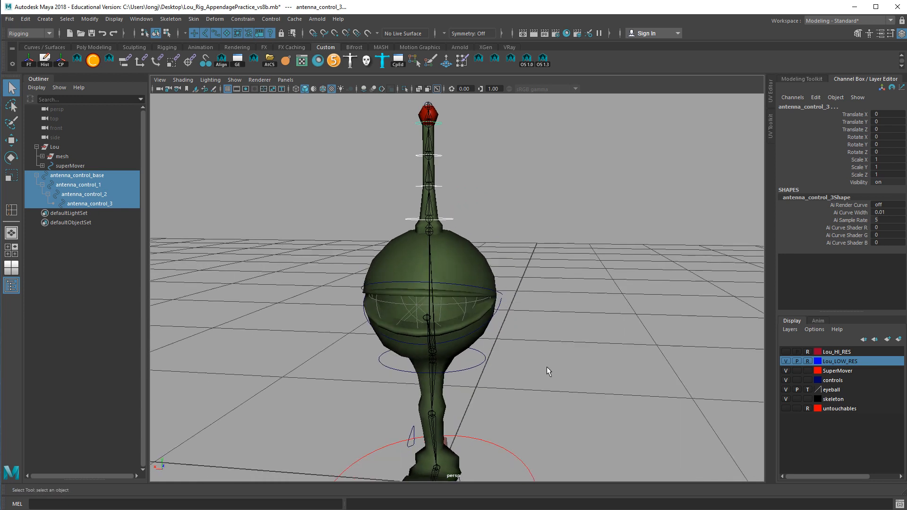
Step: Test-rotate the rootControl curve to check whether the antenna controls follow the body, and undo the rotation
{"action": "left_click", "coordinate": [577, 368]}
{"action": "right_click_drag", "start_coordinate": [577, 369], "coordinate": [524, 365], "text": "alt"}
{"action": "left_click", "coordinate": [481, 354]}
{"action": "key", "text": "e"}
{"action": "left_click_drag", "start_coordinate": [481, 355], "coordinate": [472, 331]}
{"action": "key", "text": "ctrl+z"}
{"action": "key", "text": "ctrl+z"}
{"action": "key", "text": "ctrl+z"}
{"action": "key", "text": "ctrl+z"}
{"action": "key", "text": "ctrl+z"}
{"action": "key", "text": "ctrl+z"}
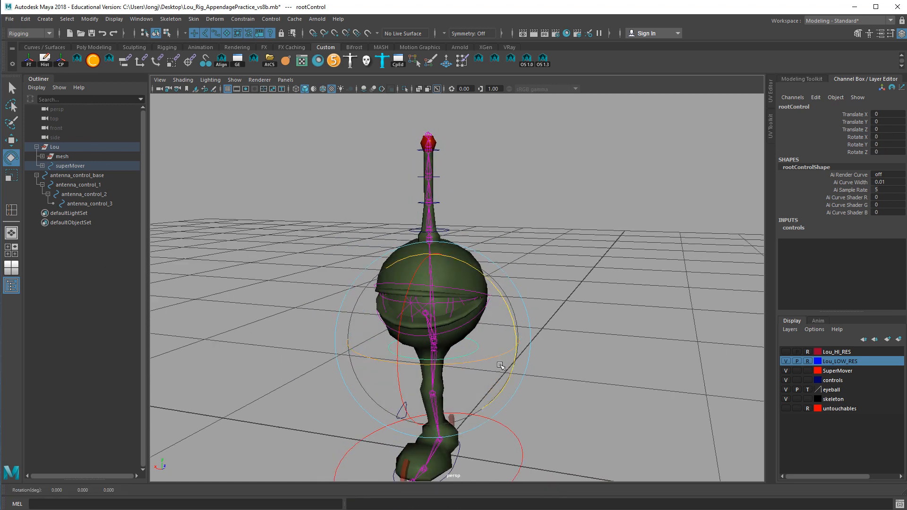
Step: Select the rootControl curve below Lou's head and reveal it in the Outliner hierarchy
{"action": "left_click", "coordinate": [528, 368]}
{"action": "left_click", "coordinate": [472, 361]}
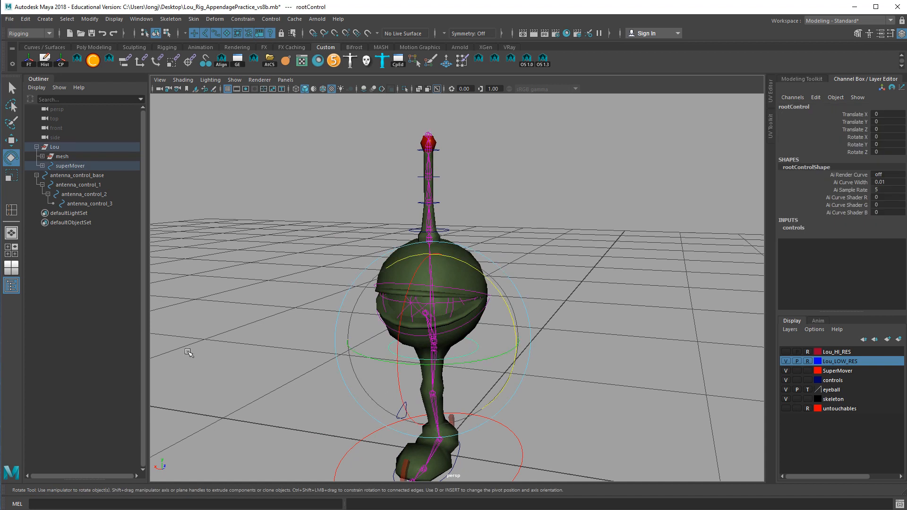
{"action": "right_click", "coordinate": [75, 277]}
{"action": "left_click", "coordinate": [84, 300]}
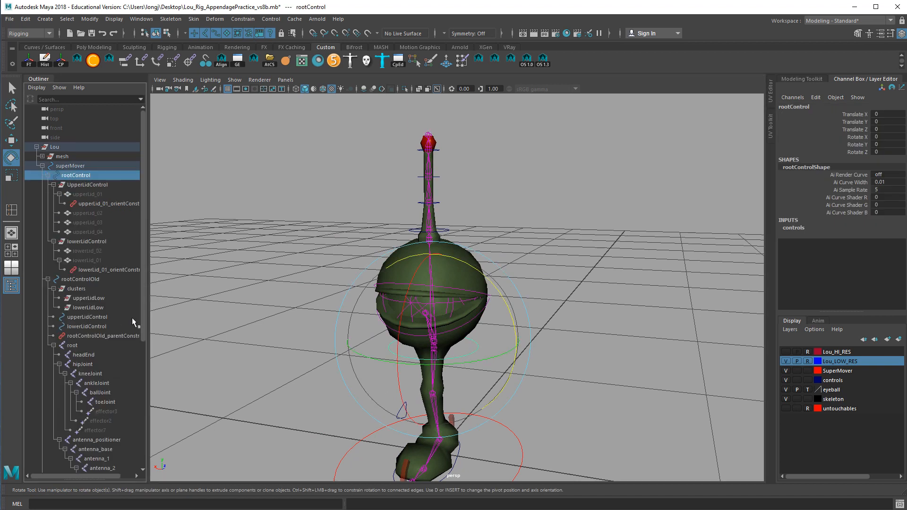
{"action": "left_click", "coordinate": [73, 167]}
{"action": "left_click", "coordinate": [81, 177]}
Step: Parent antenna_control_base under rootControl within the superMover hierarchy
{"action": "scroll", "coordinate": [82, 241], "scroll_direction": "down", "scroll_amount": 3}
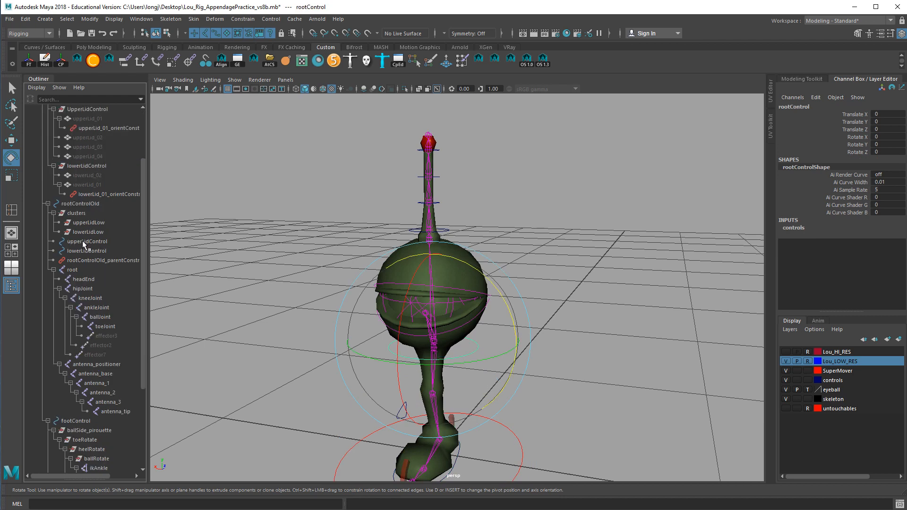
{"action": "scroll", "coordinate": [83, 241], "scroll_direction": "down", "scroll_amount": 5}
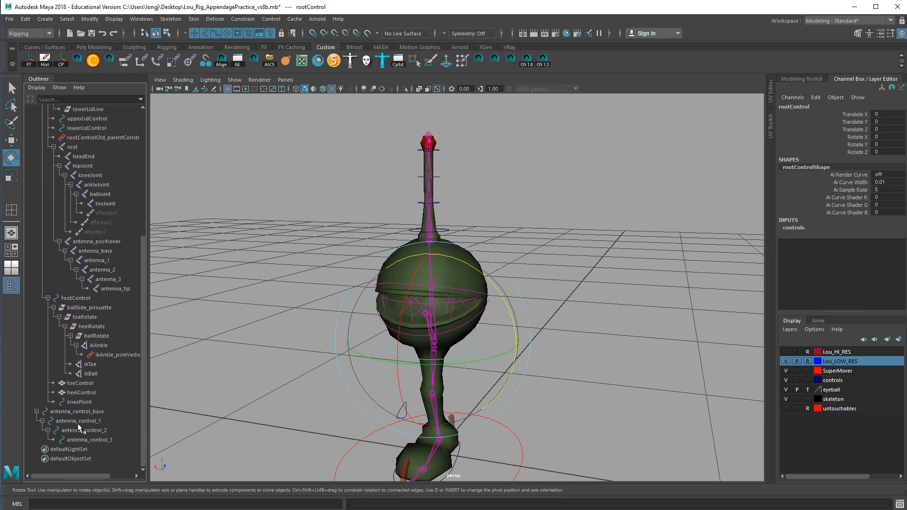
{"action": "left_click", "coordinate": [77, 414]}
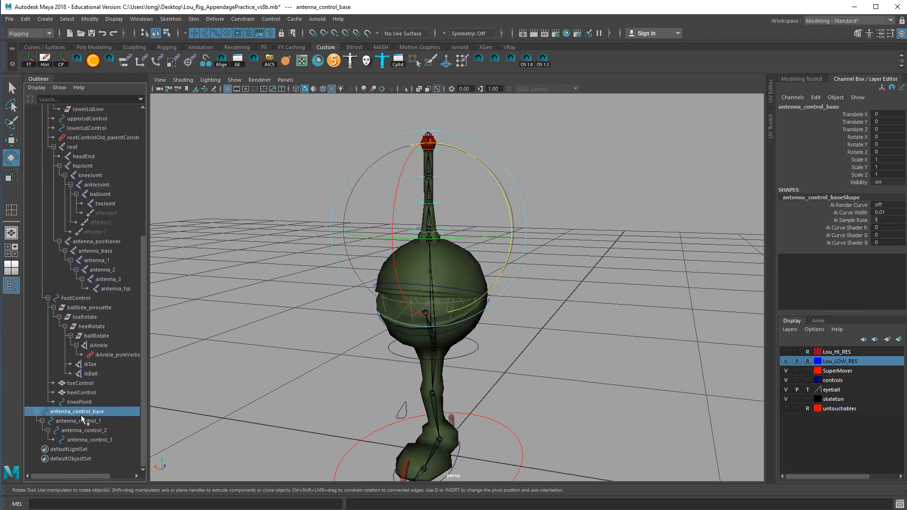
{"action": "left_click_drag", "start_coordinate": [79, 417], "coordinate": [86, 234]}
{"action": "left_click_drag", "start_coordinate": [88, 109], "coordinate": [84, 157]}
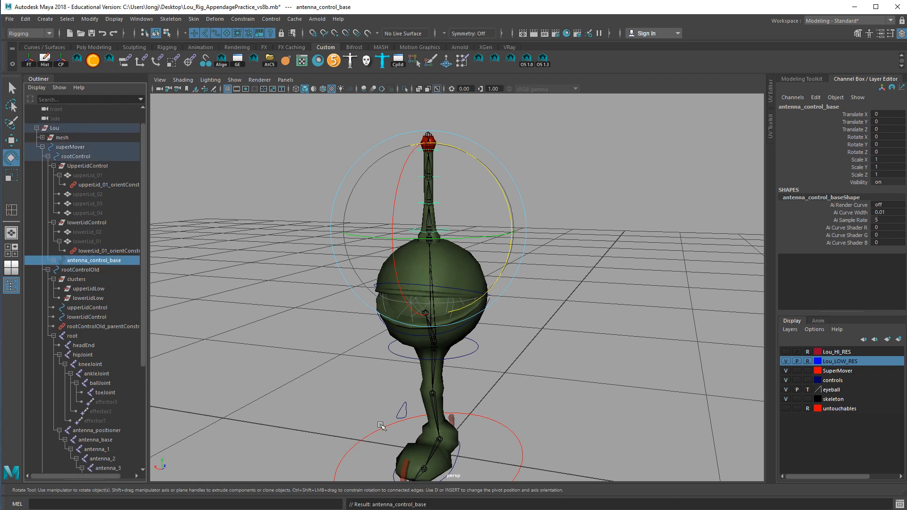
Step: Test-rotate rootControl to check that the antenna controls follow, undo the rotation, and clear the selection
{"action": "key", "text": "Up"}
{"action": "mouse_move", "coordinate": [476, 366]}
{"action": "left_mouse_down"}
{"action": "mouse_move", "coordinate": [489, 345]}
{"action": "mouse_move", "coordinate": [496, 378]}
{"action": "mouse_move", "coordinate": [473, 323]}
{"action": "mouse_move", "coordinate": [473, 334]}
{"action": "mouse_move", "coordinate": [483, 333]}
{"action": "mouse_move", "coordinate": [457, 325]}
{"action": "left_mouse_up"}
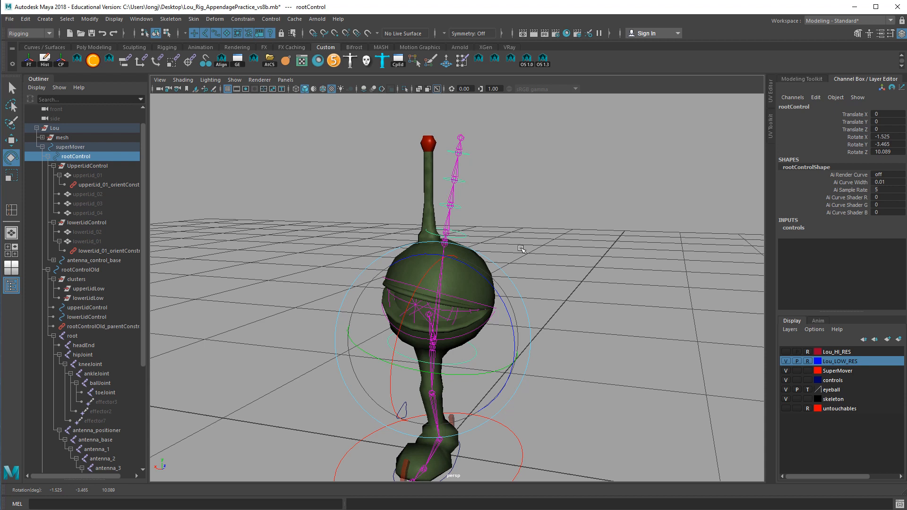
{"action": "key", "text": "ctrl+z"}
{"action": "left_click", "coordinate": [518, 313]}
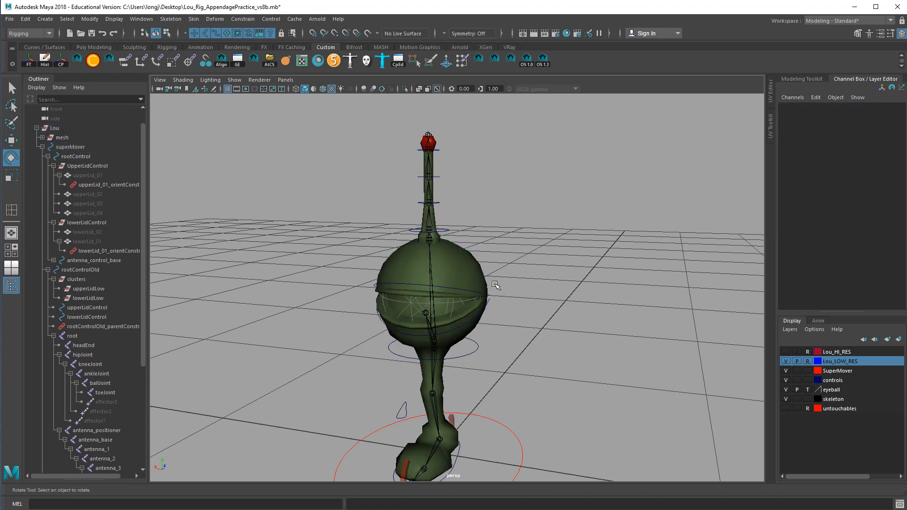
Step: Collapse the superMover hierarchy in the Outliner
{"action": "right_click_drag", "start_coordinate": [462, 272], "coordinate": [519, 278], "text": "alt"}
{"action": "middle_click_drag", "start_coordinate": [519, 278], "coordinate": [563, 401], "text": "alt"}
{"action": "right_click_drag", "start_coordinate": [563, 402], "coordinate": [655, 412], "text": "alt"}
{"action": "left_click_drag", "start_coordinate": [655, 412], "coordinate": [641, 405], "text": "alt"}
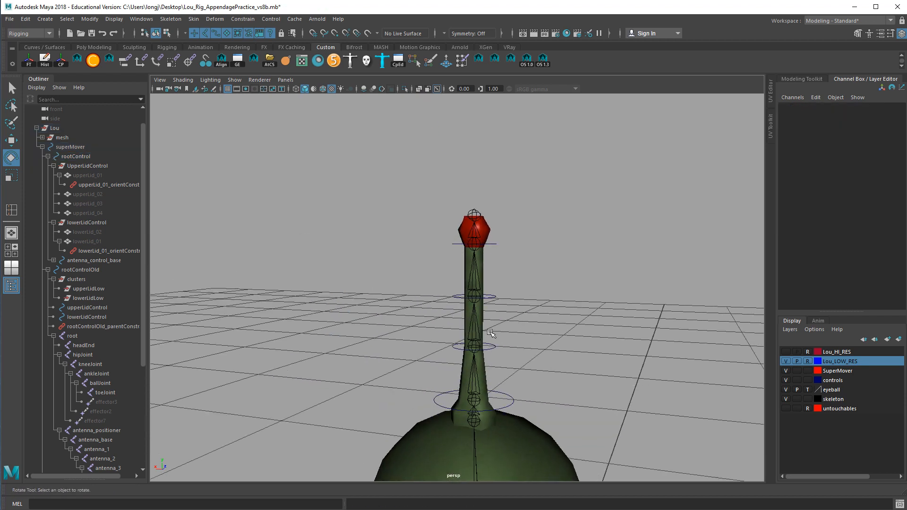
{"action": "left_click", "coordinate": [43, 147]}
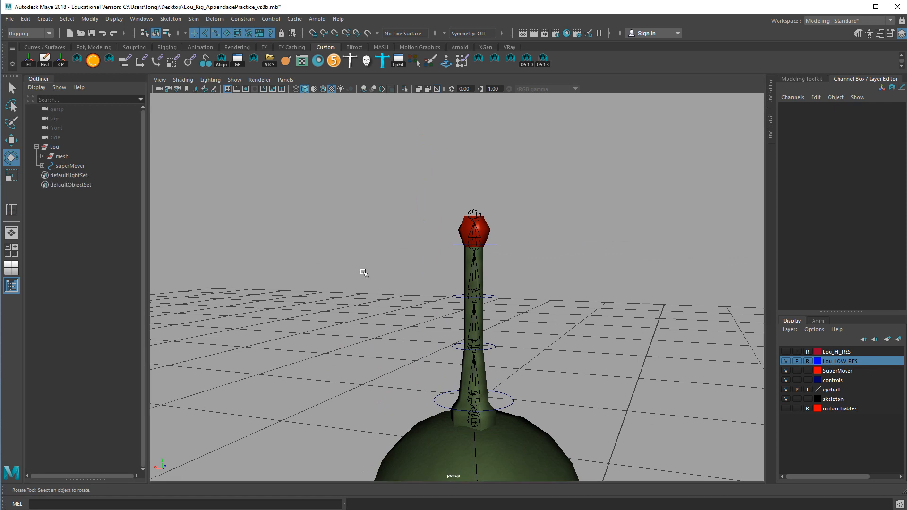
Step: Test-rotate antenna_control_base to check whether it drives the antenna, undo the rotation, and clear the selection
{"action": "middle_click_drag", "start_coordinate": [656, 353], "coordinate": [597, 265], "text": "alt"}
{"action": "right_click_drag", "start_coordinate": [594, 264], "coordinate": [611, 267], "text": "alt"}
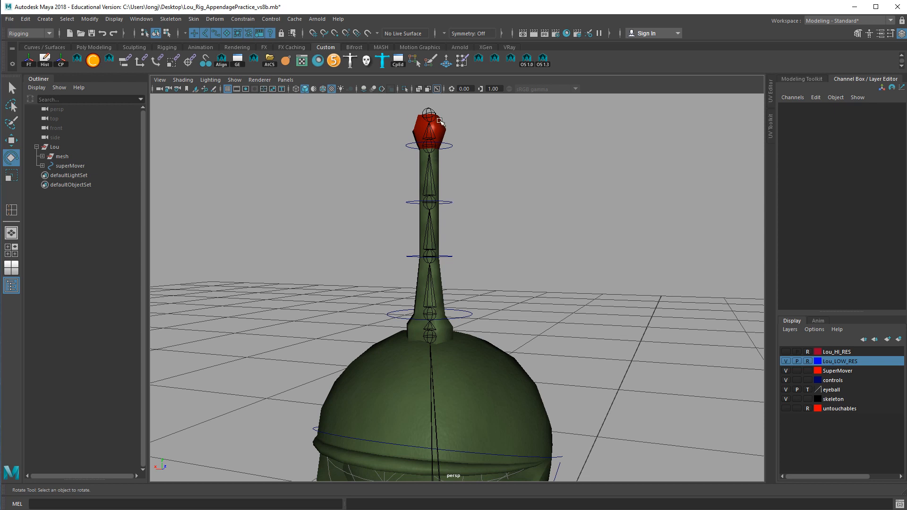
{"action": "left_click", "coordinate": [464, 316]}
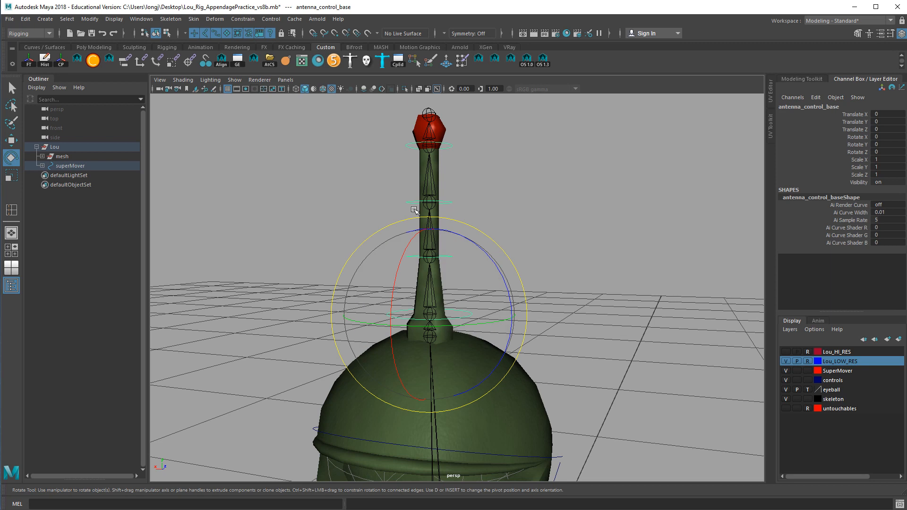
{"action": "left_click_drag", "start_coordinate": [508, 279], "coordinate": [474, 314]}
{"action": "key", "text": "ctrl+z"}
{"action": "left_click", "coordinate": [580, 285]}
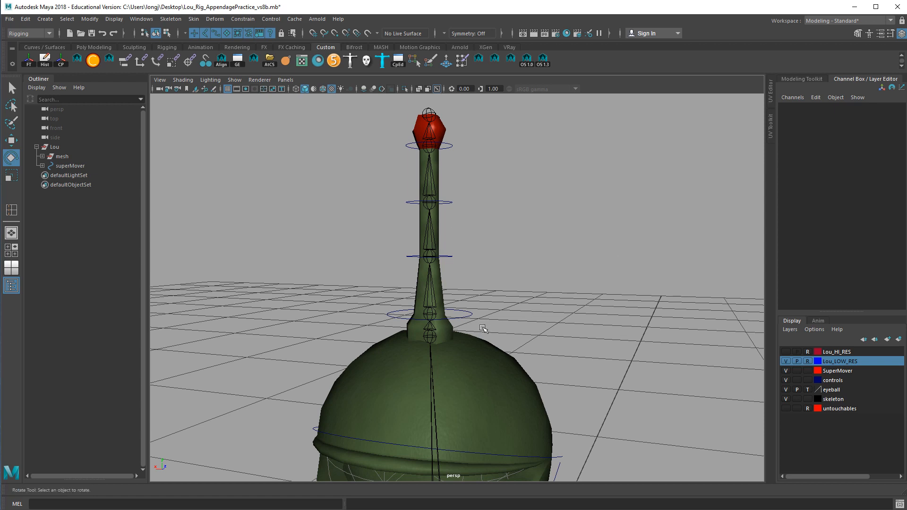
Step: Open the Parent constraint options and move the dialog clear of the antenna
{"action": "left_click", "coordinate": [242, 21]}
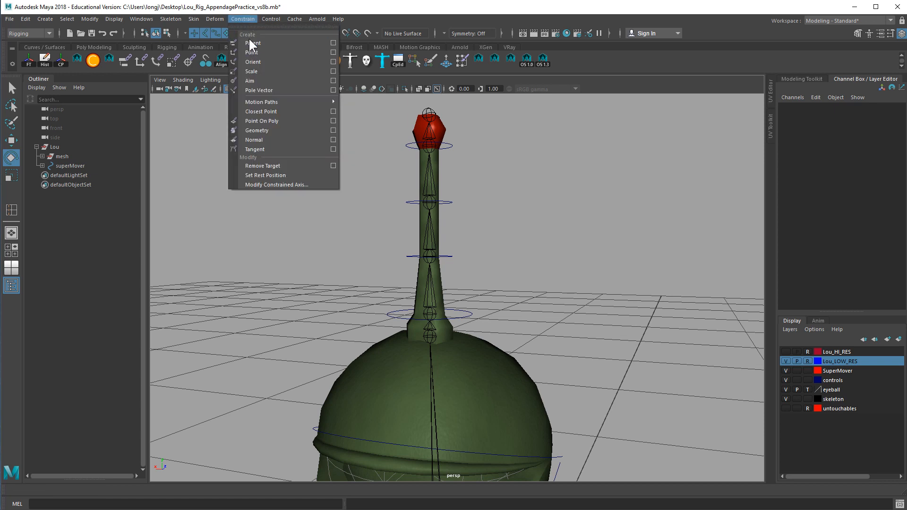
{"action": "left_click", "coordinate": [333, 43]}
{"action": "left_click_drag", "start_coordinate": [279, 114], "coordinate": [742, 74]}
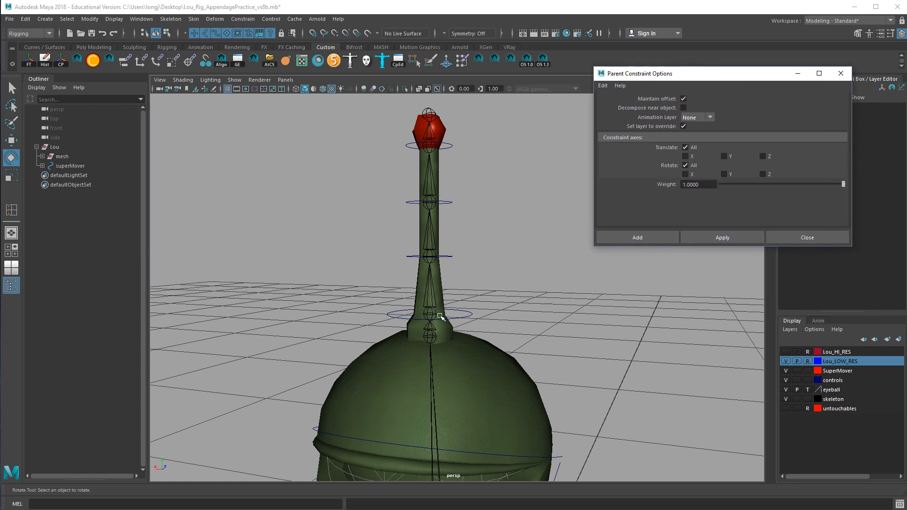
Step: Select superMover in the Outliner and examine the controls directly beneath it
{"action": "left_click", "coordinate": [68, 159]}
{"action": "left_click", "coordinate": [69, 168]}
{"action": "left_click", "coordinate": [66, 158]}
{"action": "left_click", "coordinate": [69, 167]}
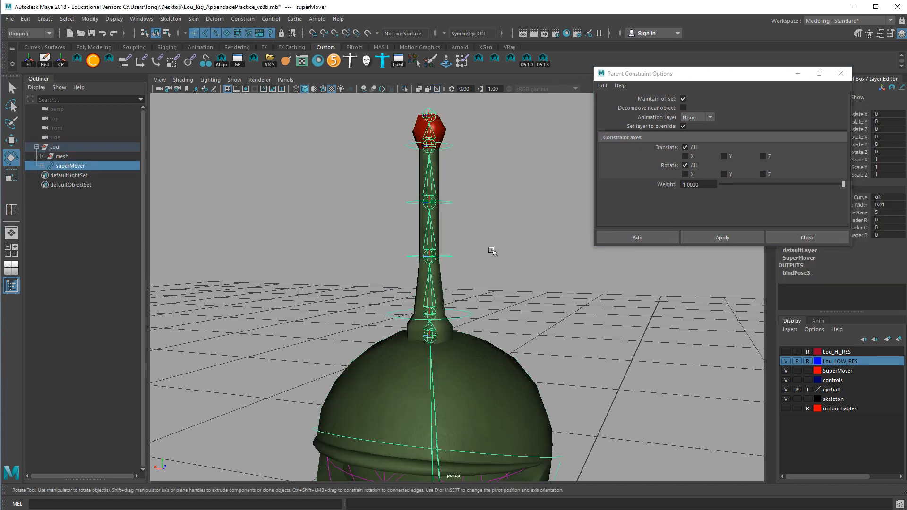
{"action": "left_click", "coordinate": [43, 165]}
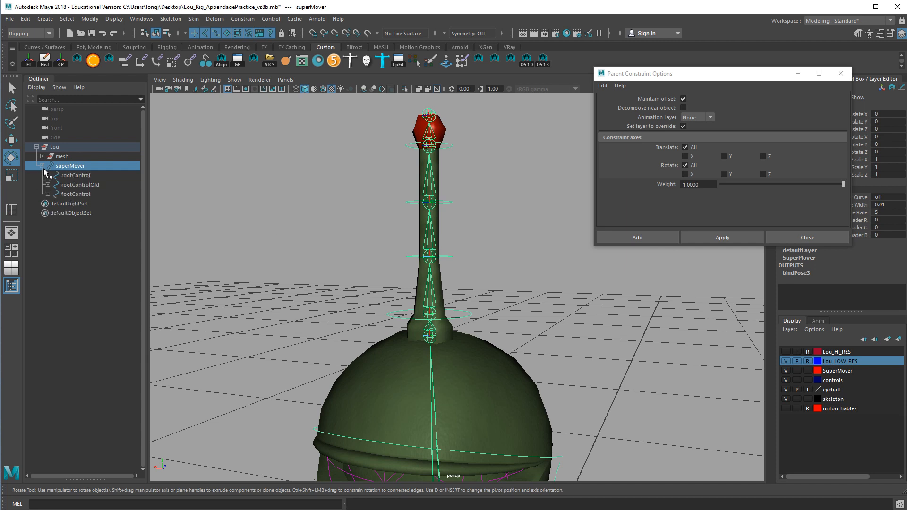
{"action": "left_click", "coordinate": [43, 166]}
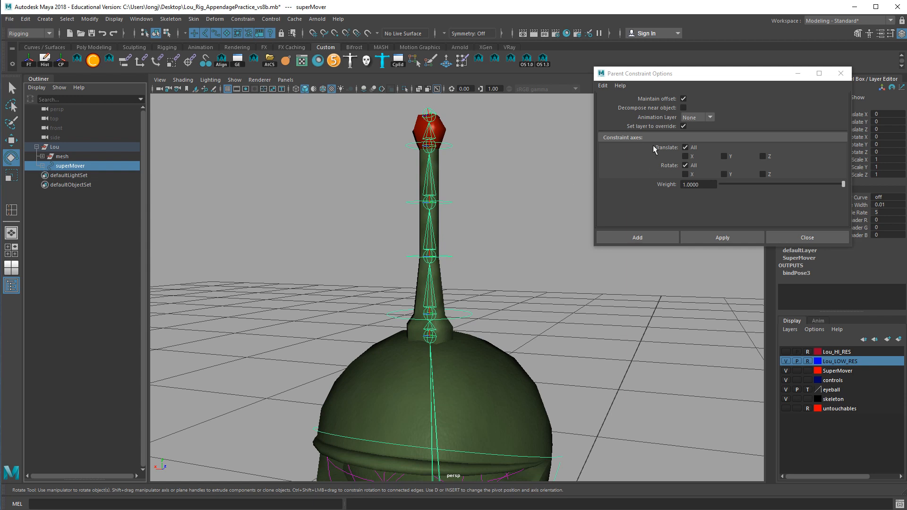
Step: Reset the Parent constraint options to their defaults and clear the selection
{"action": "left_click", "coordinate": [608, 87]}
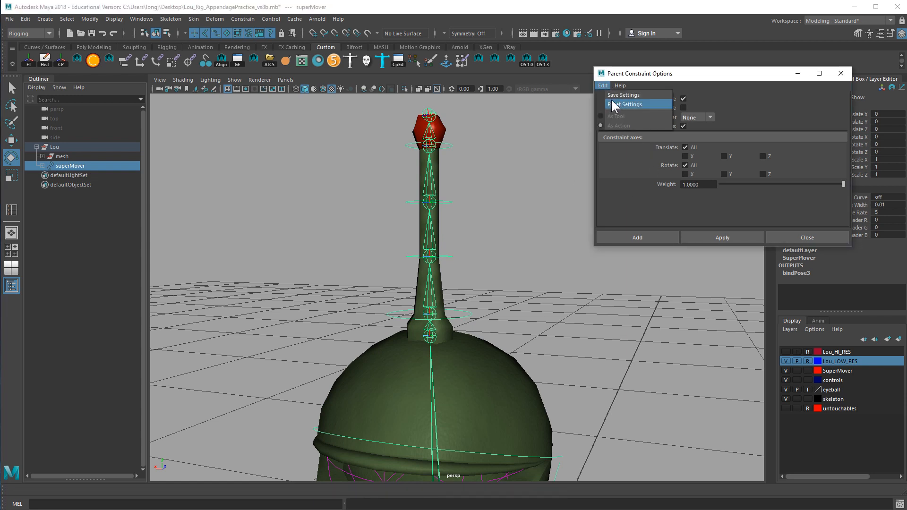
{"action": "left_click", "coordinate": [615, 103]}
{"action": "left_click_drag", "start_coordinate": [663, 74], "coordinate": [637, 65]}
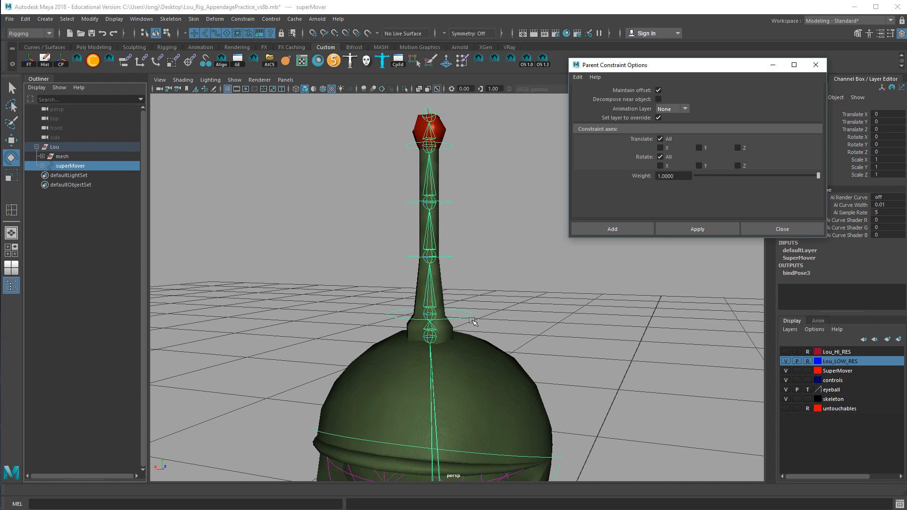
{"action": "left_click", "coordinate": [473, 273]}
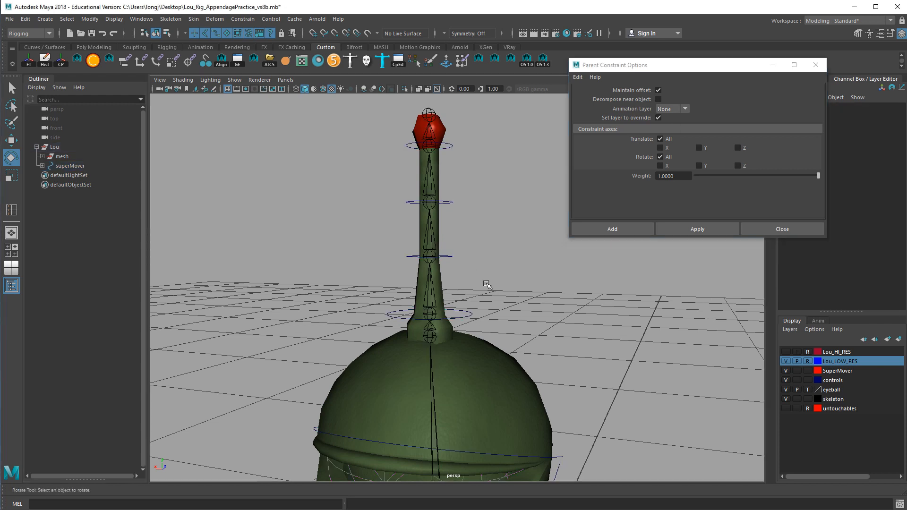
Step: Parent-constrain the antenna_base joint to antenna_control_base with Maintain offset on and all translate and rotate axes constrained
{"action": "right_click_drag", "start_coordinate": [471, 286], "coordinate": [562, 301], "text": "alt"}
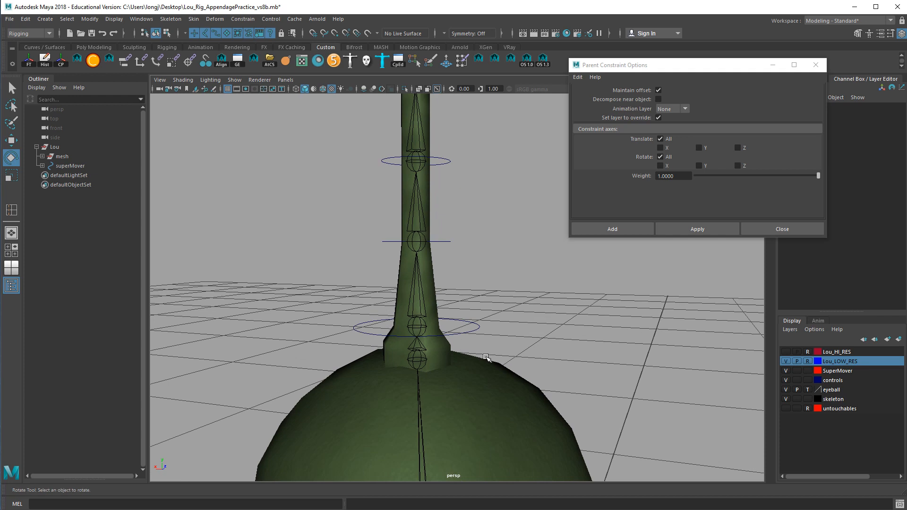
{"action": "left_click", "coordinate": [478, 335]}
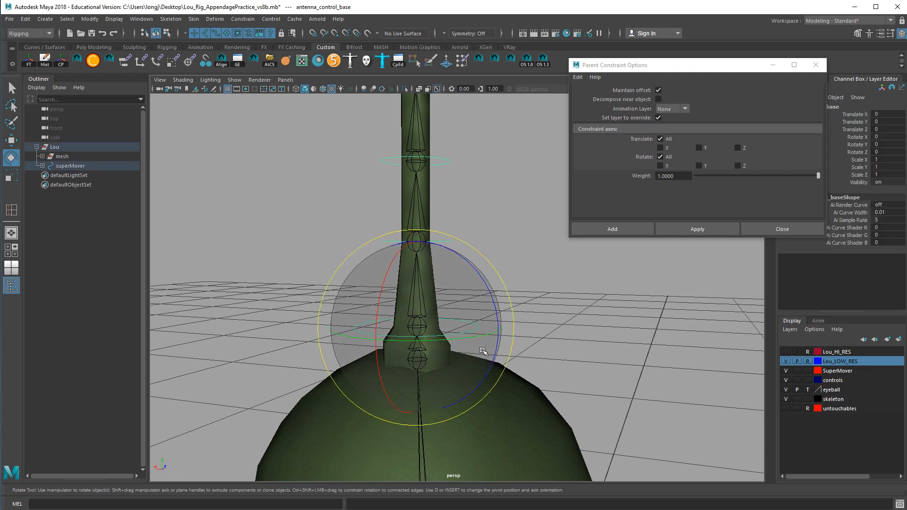
{"action": "key", "text": "q"}
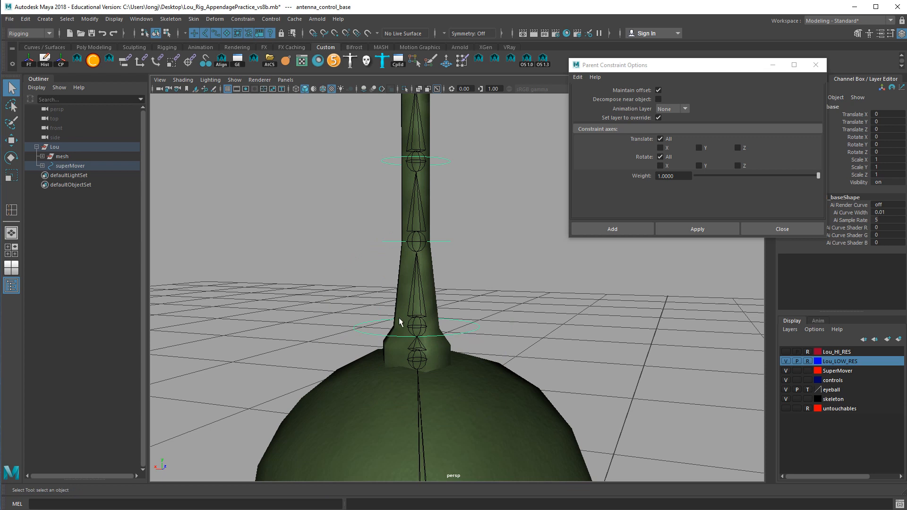
{"action": "left_click", "coordinate": [534, 318]}
{"action": "left_click", "coordinate": [476, 326]}
{"action": "left_click", "coordinate": [426, 300], "text": "shift"}
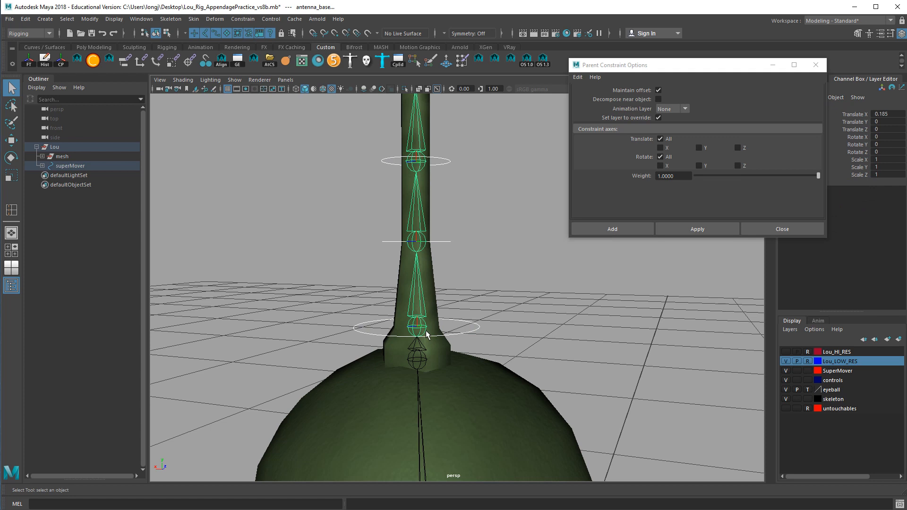
{"action": "right_click_drag", "start_coordinate": [533, 298], "coordinate": [454, 300], "text": "alt"}
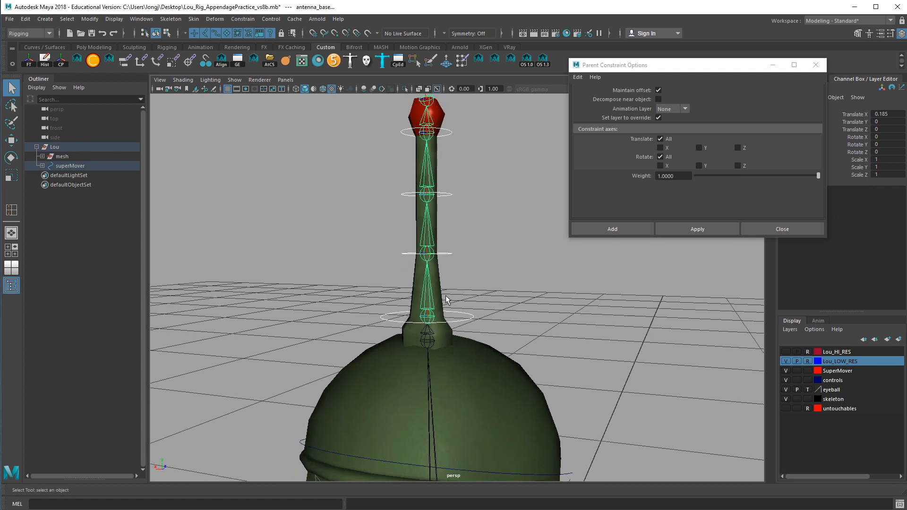
{"action": "right_click_drag", "start_coordinate": [445, 299], "coordinate": [486, 296], "text": "alt"}
{"action": "left_click", "coordinate": [476, 325]}
{"action": "left_click", "coordinate": [427, 316]}
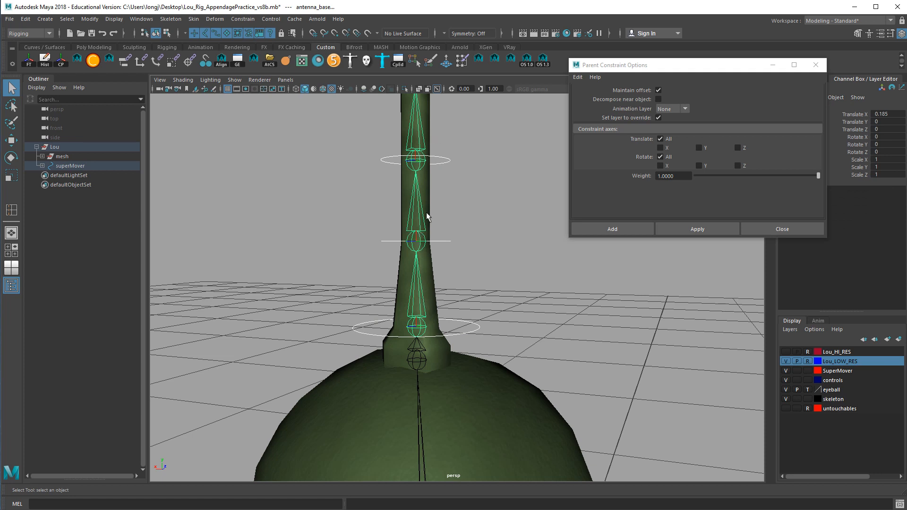
{"action": "right_click_drag", "start_coordinate": [478, 300], "coordinate": [544, 278], "text": "alt"}
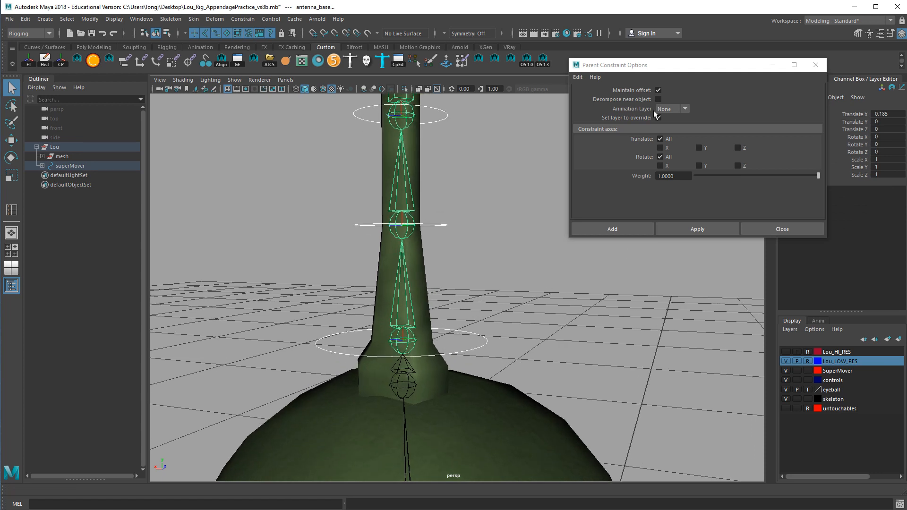
{"action": "left_click_drag", "start_coordinate": [646, 69], "coordinate": [555, 56]}
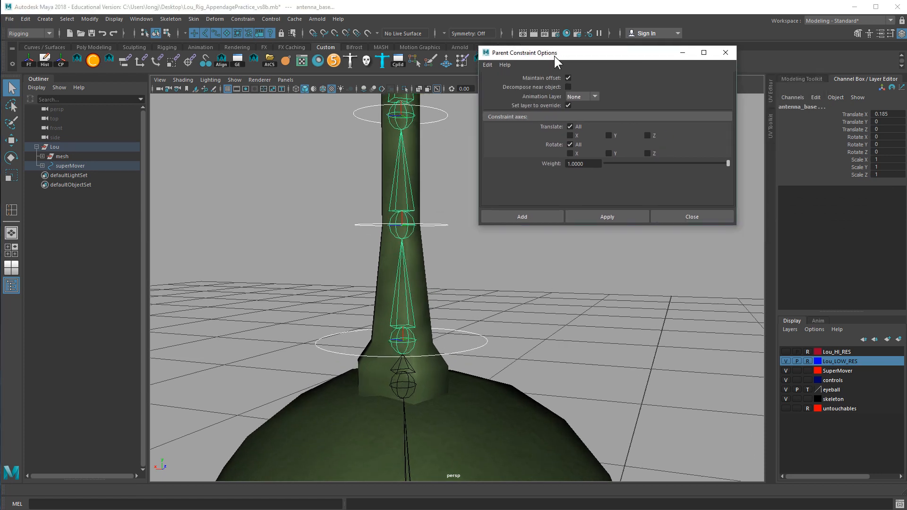
{"action": "left_click", "coordinate": [606, 217]}
{"action": "left_click", "coordinate": [509, 285]}
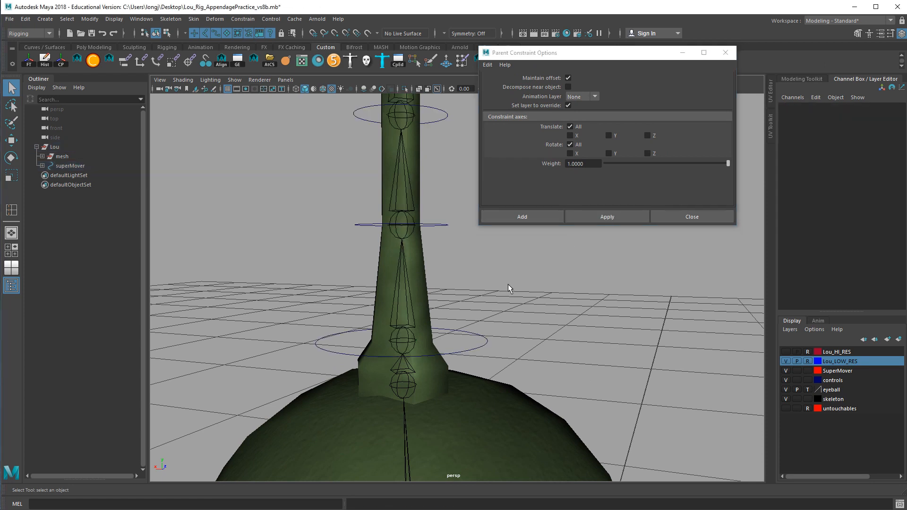
Step: Compare the channels of the antenna_base joint with those of the antenna_control_base curve
{"action": "left_click", "coordinate": [413, 307]}
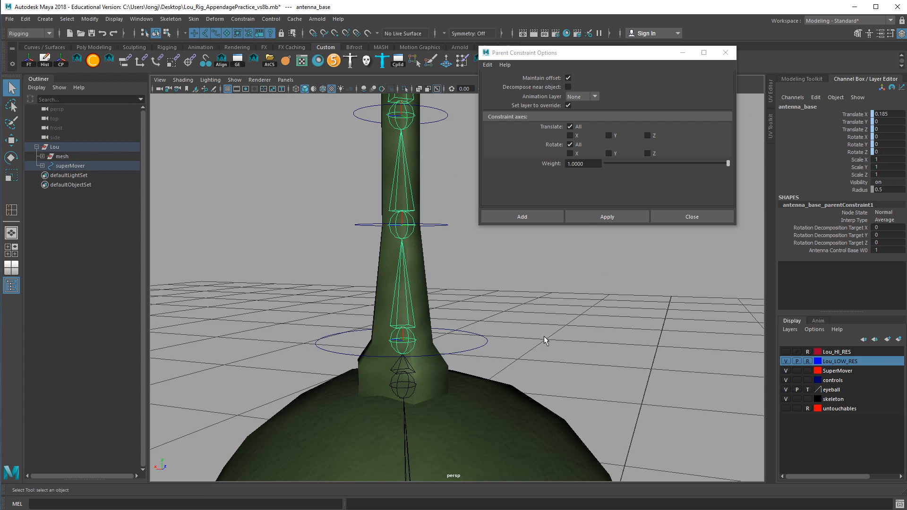
{"action": "left_click", "coordinate": [525, 354]}
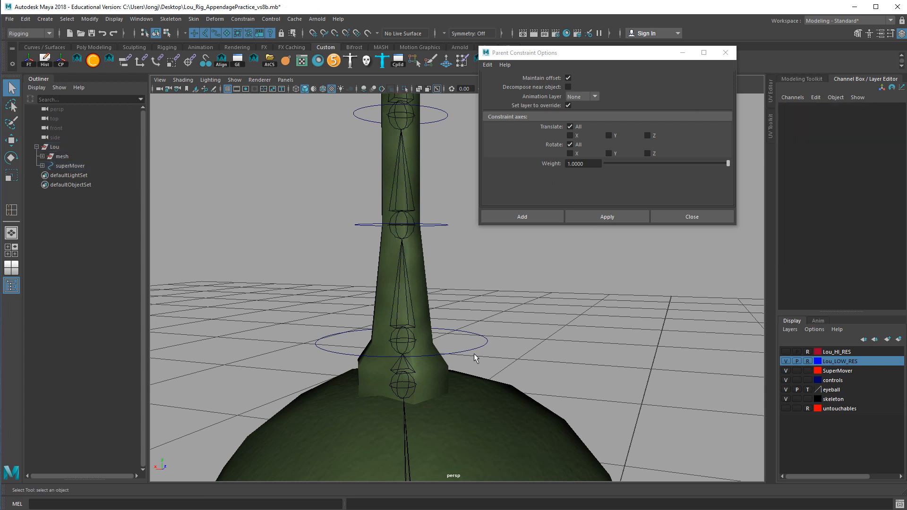
{"action": "left_click", "coordinate": [475, 353]}
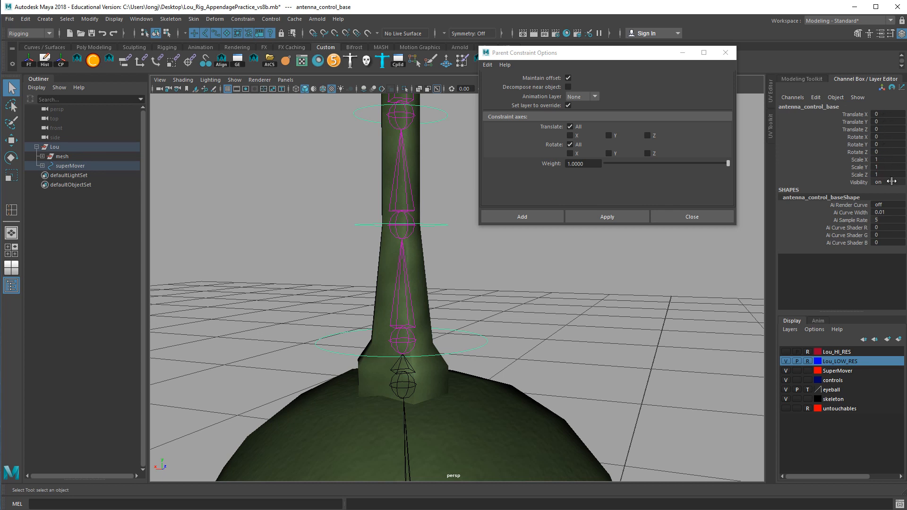
{"action": "left_click", "coordinate": [412, 308]}
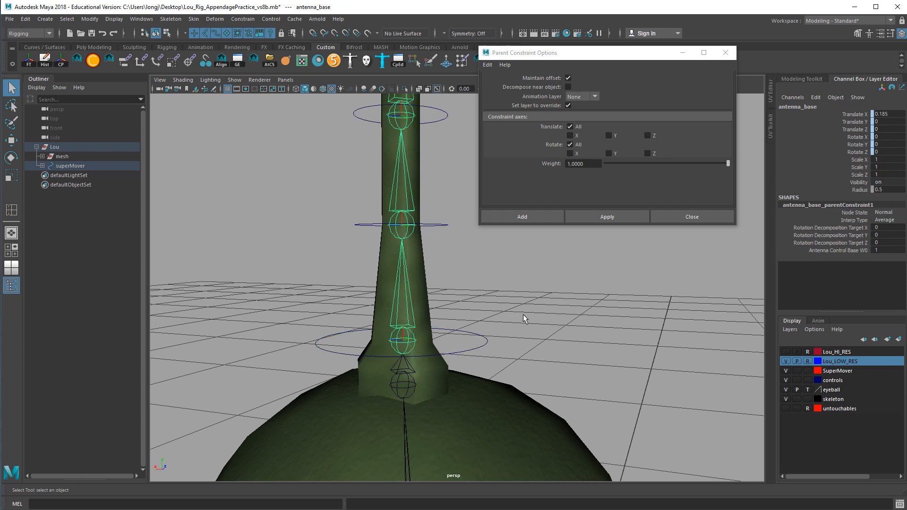
Step: Test-rotate antenna_control_base to check that the joints follow, reset Rotate X, Y and Z to 0, and clear the selection
{"action": "left_click", "coordinate": [471, 338]}
{"action": "left_click", "coordinate": [487, 340]}
{"action": "key", "text": "e"}
{"action": "left_click_drag", "start_coordinate": [449, 325], "coordinate": [527, 340]}
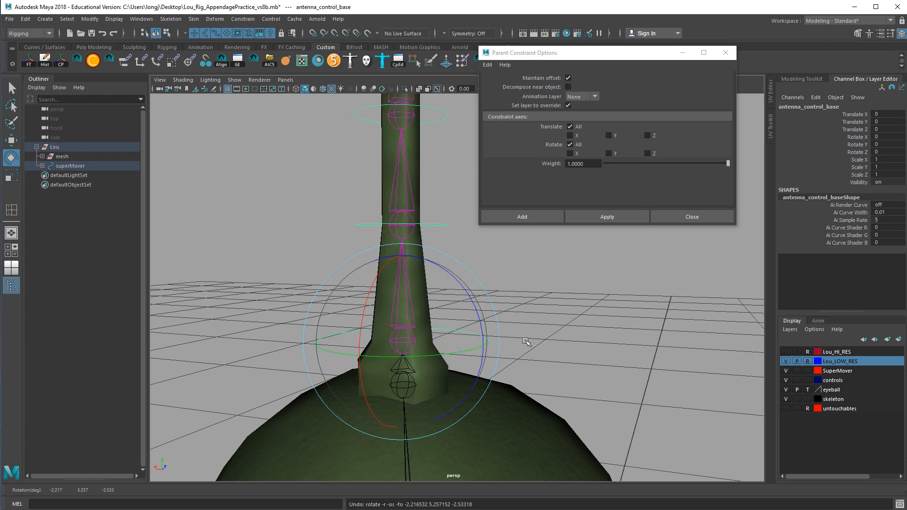
{"action": "left_click", "coordinate": [565, 326]}
{"action": "left_click", "coordinate": [472, 349]}
{"action": "left_click_drag", "start_coordinate": [461, 321], "coordinate": [493, 356]}
{"action": "left_click_drag", "start_coordinate": [891, 137], "coordinate": [904, 157]}
{"action": "key", "text": "Return"}
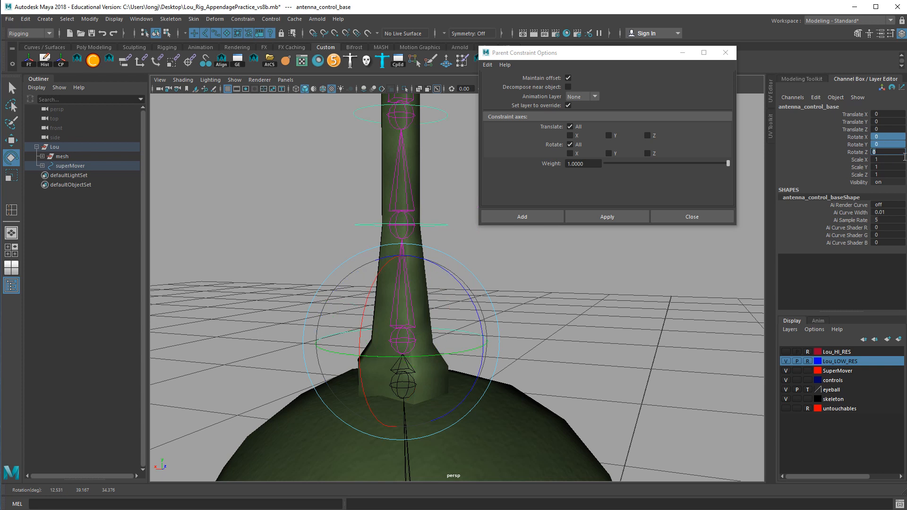
{"action": "left_click", "coordinate": [584, 281]}
Step: Scale-constrain the antenna_base joint to antenna_control_base with Maintain offset on and all axes constrained
{"action": "left_click", "coordinate": [148, 19]}
{"action": "mouse_move", "coordinate": [253, 21]}
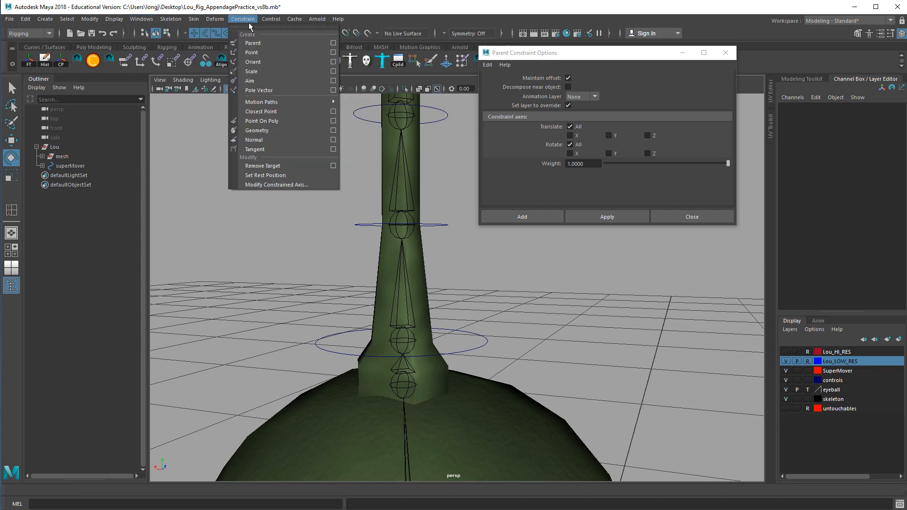
{"action": "left_click", "coordinate": [334, 71]}
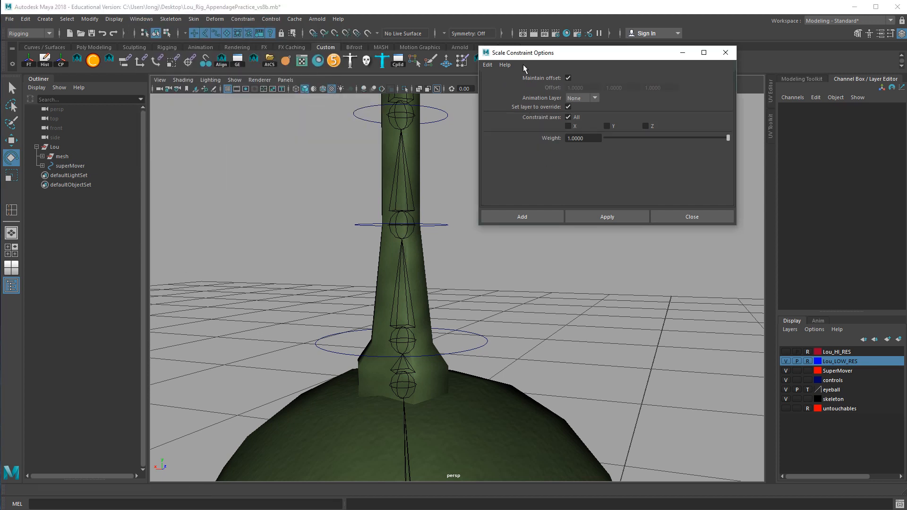
{"action": "left_click", "coordinate": [476, 349]}
{"action": "key", "text": "q"}
{"action": "left_click", "coordinate": [412, 308], "text": "shift"}
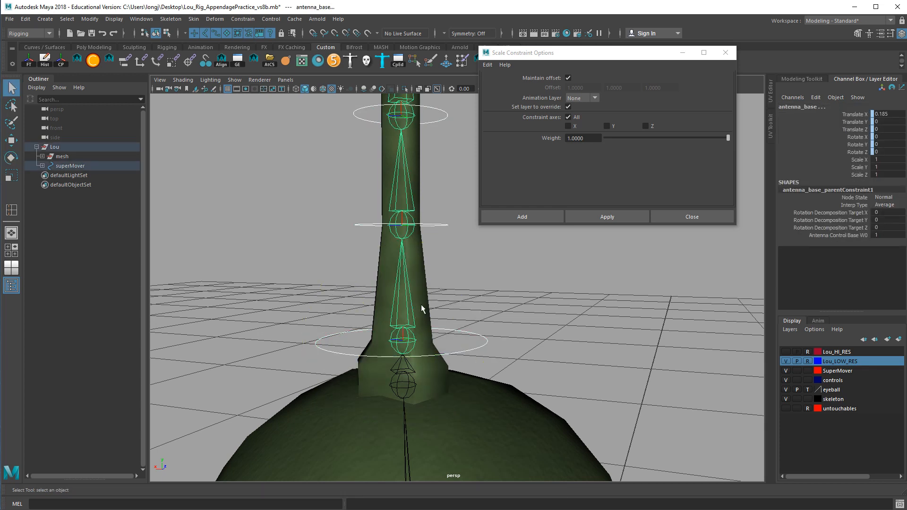
{"action": "left_click", "coordinate": [616, 212]}
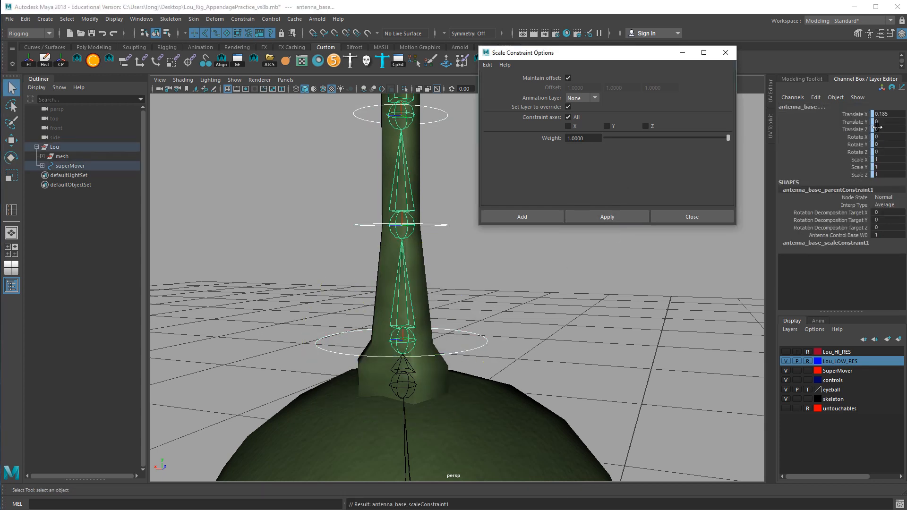
{"action": "left_click", "coordinate": [504, 337]}
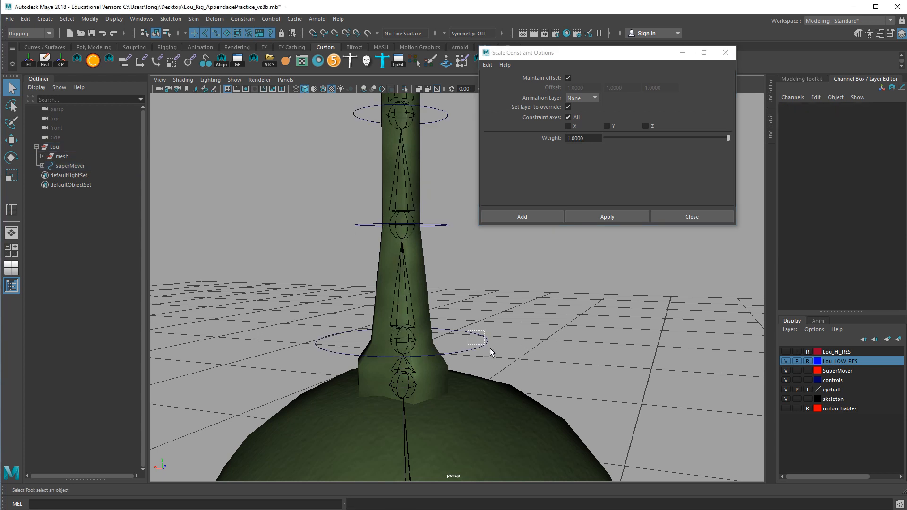
Step: Test-scale antenna_control_base to check that the antenna joints follow, and undo the scaling
{"action": "left_click", "coordinate": [474, 343]}
{"action": "key", "text": "r"}
{"action": "key", "text": "ctrl+z"}
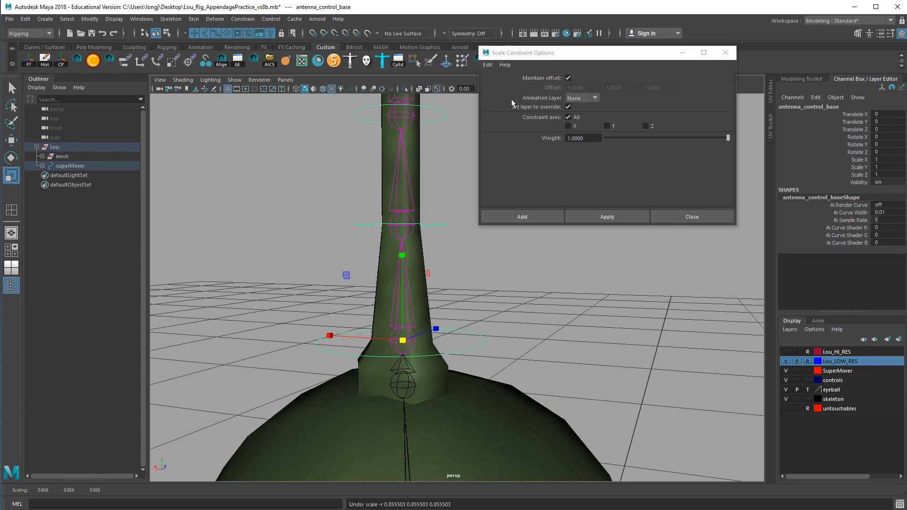
Step: Parent-constrain the antenna_1 joint to antenna_control_1 with Maintain offset on and all translate and rotate axes constrained
{"action": "left_click", "coordinate": [171, 19]}
{"action": "mouse_move", "coordinate": [243, 19]}
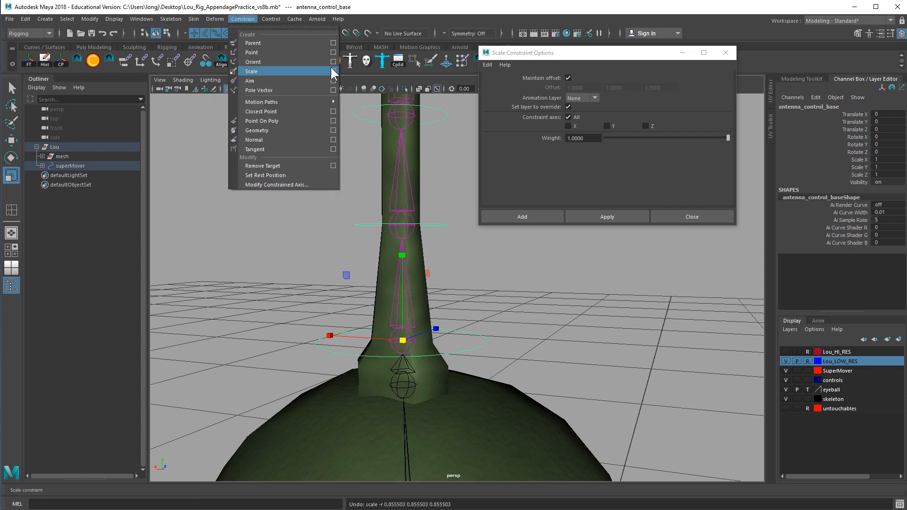
{"action": "left_click", "coordinate": [333, 43]}
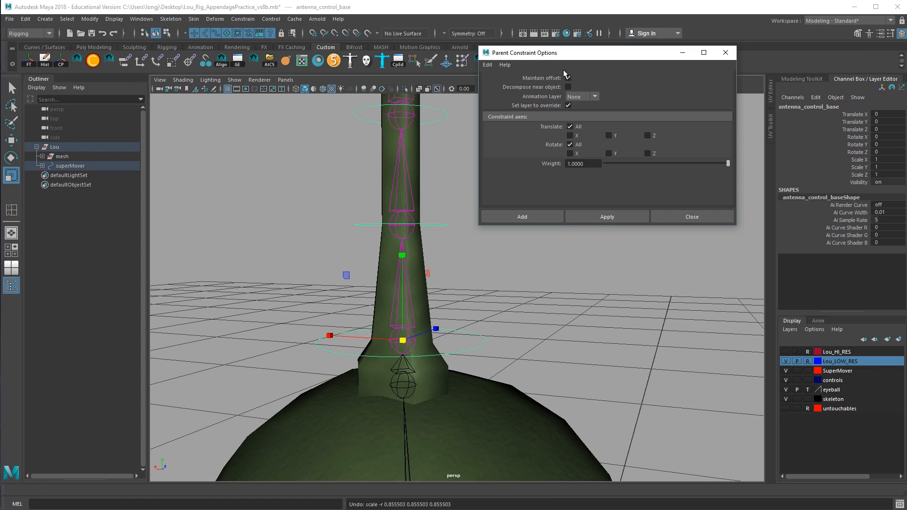
{"action": "middle_click_drag", "start_coordinate": [514, 283], "coordinate": [519, 405], "text": "alt"}
{"action": "right_click_drag", "start_coordinate": [519, 405], "coordinate": [477, 382], "text": "alt"}
{"action": "middle_click_drag", "start_coordinate": [487, 331], "coordinate": [476, 352], "text": "alt"}
{"action": "right_click_drag", "start_coordinate": [475, 351], "coordinate": [531, 355], "text": "alt"}
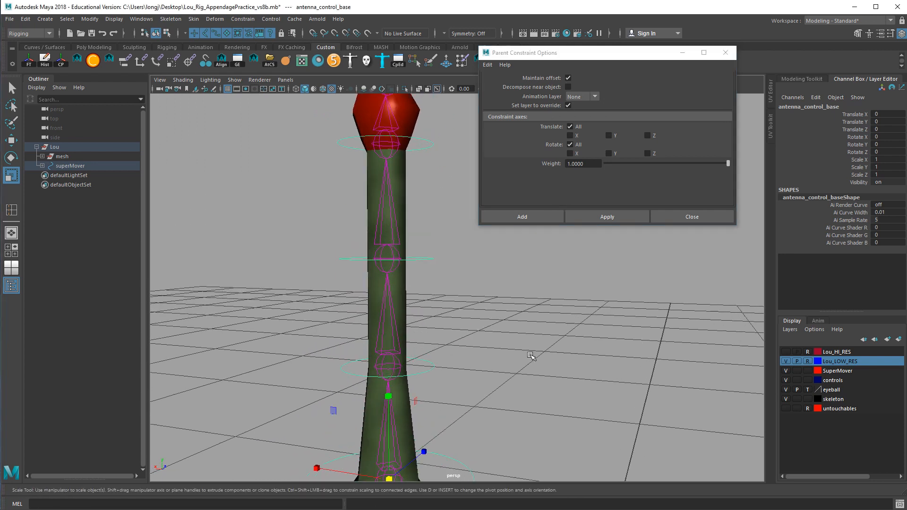
{"action": "left_click", "coordinate": [430, 363]}
{"action": "key", "text": "q"}
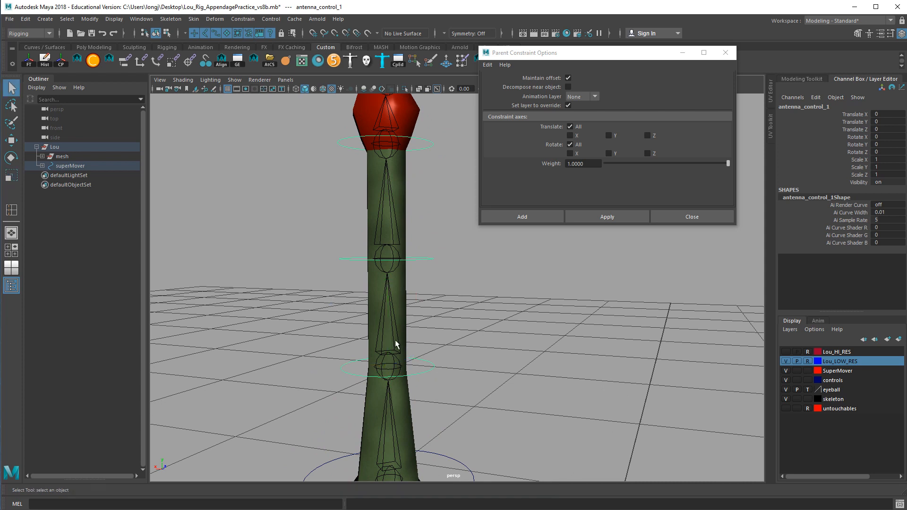
{"action": "left_click", "coordinate": [397, 341], "text": "shift"}
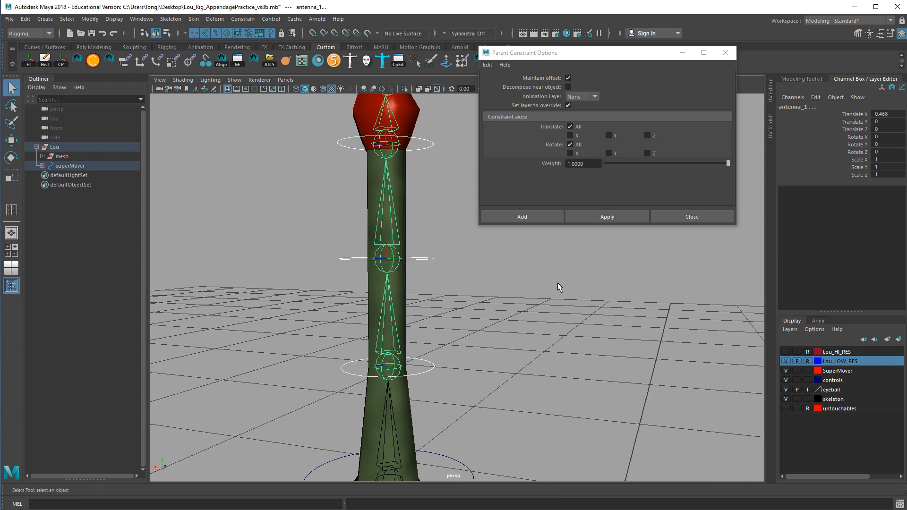
{"action": "left_click", "coordinate": [639, 217]}
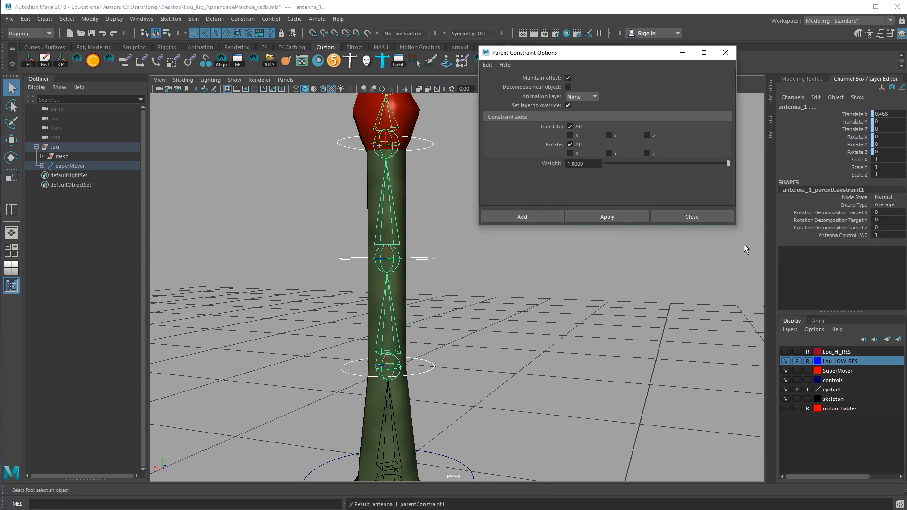
Step: Parent-constrain the antenna_2 joint to antenna_control_2 with the same options
{"action": "left_click", "coordinate": [453, 282]}
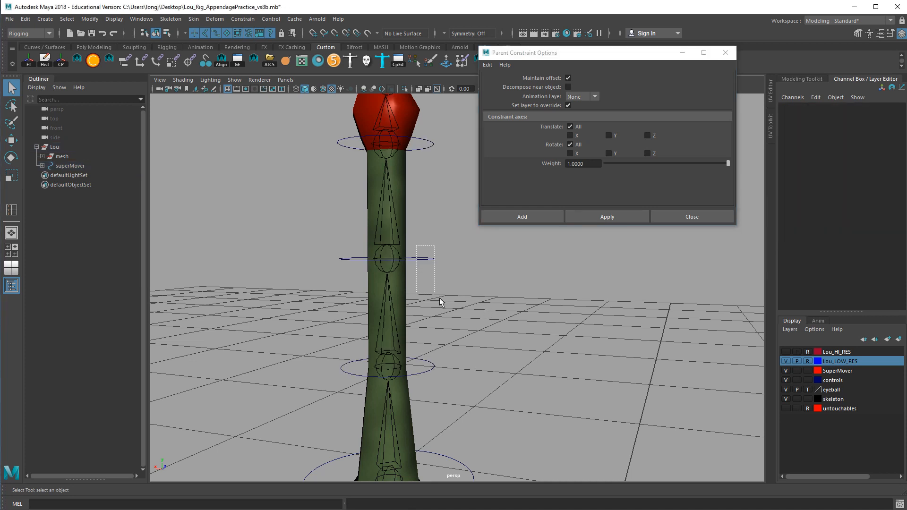
{"action": "left_click_drag", "start_coordinate": [429, 272], "coordinate": [429, 272]}
{"action": "left_click", "coordinate": [397, 232], "text": "shift"}
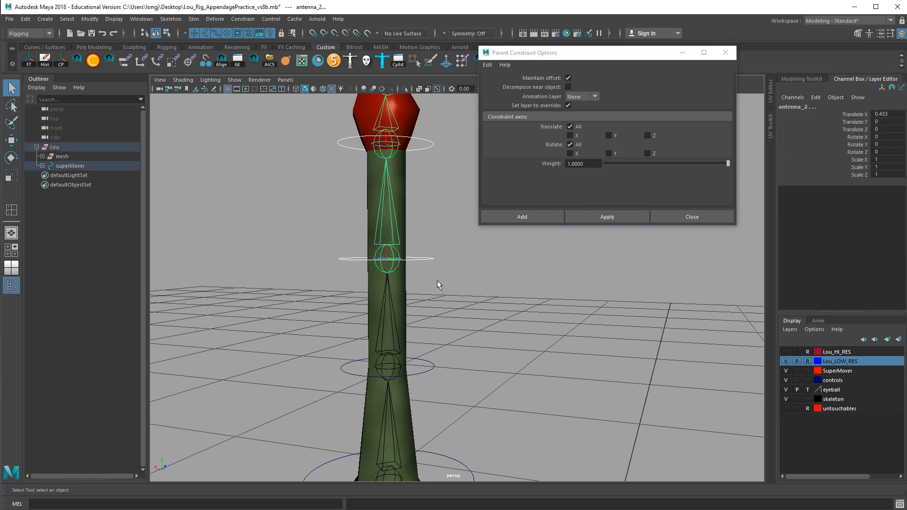
{"action": "key", "text": "g"}
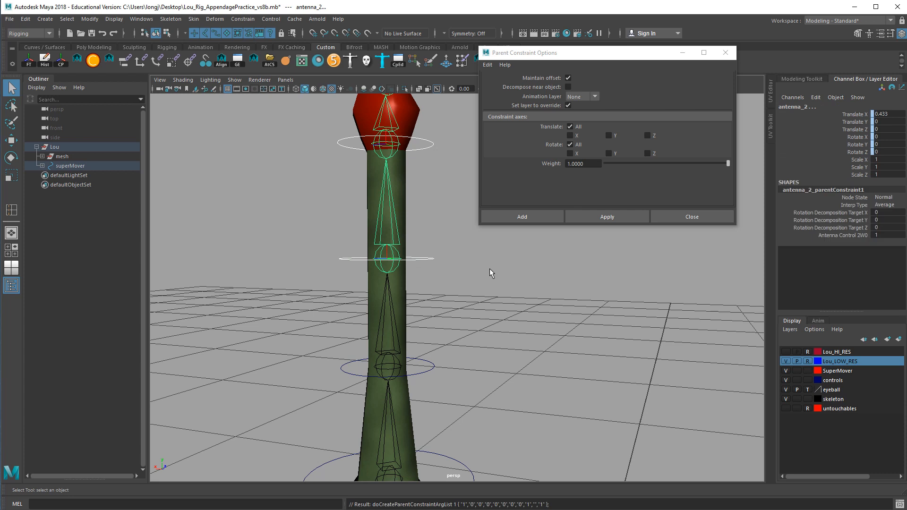
Step: Parent-constrain the antenna_3 joint to antenna_control_3 with the same options, and close the constraint options
{"action": "middle_click_drag", "start_coordinate": [455, 177], "coordinate": [460, 237], "text": "alt"}
{"action": "left_click", "coordinate": [434, 182]}
{"action": "left_click", "coordinate": [402, 173], "text": "shift"}
{"action": "key", "text": "g"}
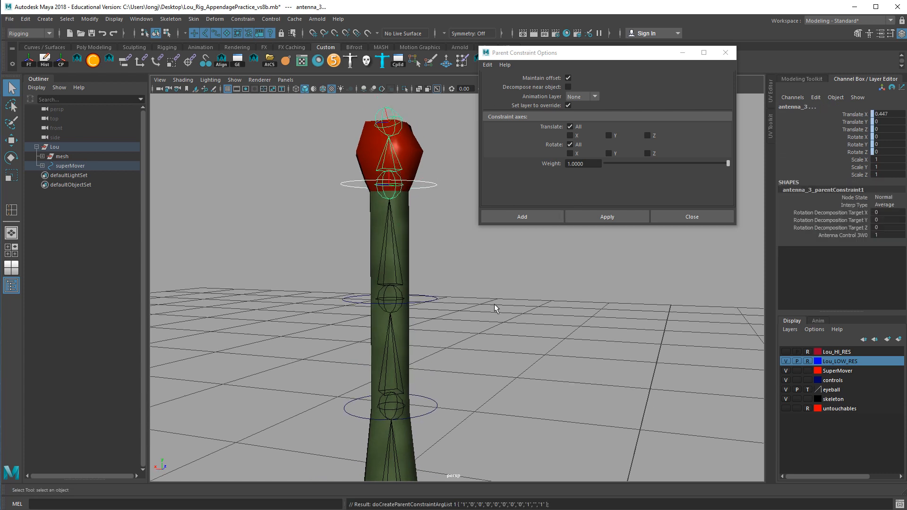
{"action": "middle_click_drag", "start_coordinate": [496, 296], "coordinate": [493, 233], "text": "alt"}
{"action": "left_click", "coordinate": [690, 218]}
Step: Test-rotate the antenna controls one after another from the base upward to check that the joints follow
{"action": "right_click_drag", "start_coordinate": [619, 315], "coordinate": [557, 322], "text": "alt"}
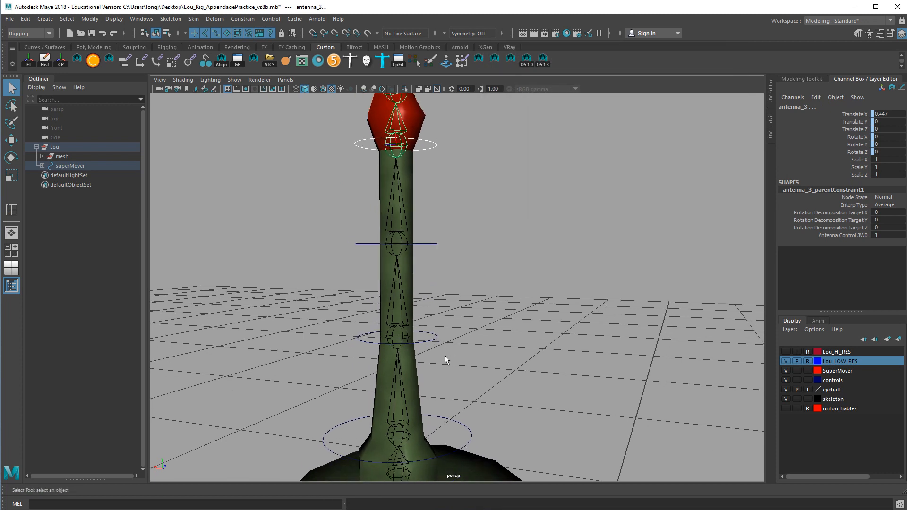
{"action": "key", "text": "e"}
{"action": "left_click_drag", "start_coordinate": [460, 429], "coordinate": [472, 428]}
{"action": "left_click", "coordinate": [462, 348]}
{"action": "left_click_drag", "start_coordinate": [452, 340], "coordinate": [493, 379]}
{"action": "left_click", "coordinate": [524, 314]}
{"action": "left_click", "coordinate": [508, 305]}
{"action": "left_click_drag", "start_coordinate": [526, 325], "coordinate": [518, 278]}
{"action": "left_click", "coordinate": [717, 211]}
{"action": "left_click", "coordinate": [543, 188]}
{"action": "left_click_drag", "start_coordinate": [544, 199], "coordinate": [548, 166]}
Step: Undo the last test rotations, test-rotate antenna_control_2 again, and clear the selection
{"action": "key", "text": "ctrl+z"}
{"action": "key", "text": "ctrl+z"}
{"action": "key", "text": "ctrl+z"}
{"action": "key", "text": "ctrl+z"}
{"action": "key", "text": "ctrl+z"}
{"action": "key", "text": "ctrl+z"}
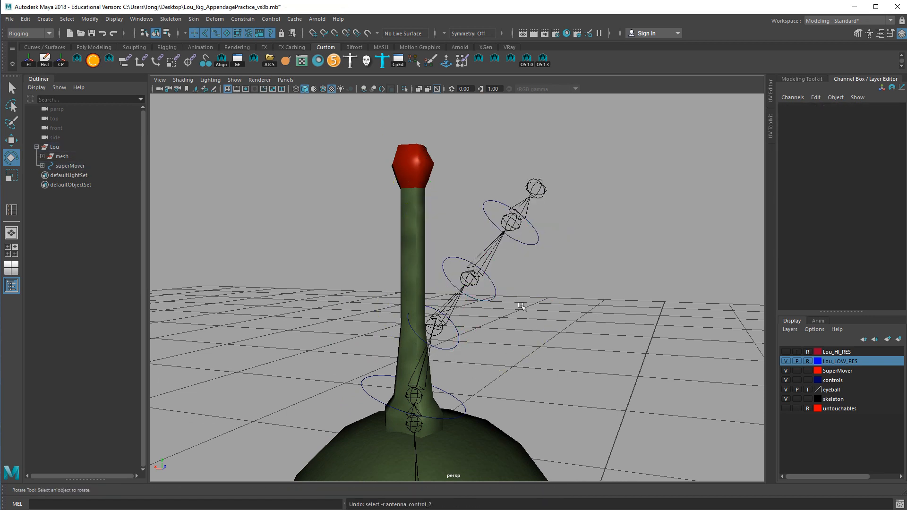
{"action": "left_click", "coordinate": [494, 297]}
{"action": "left_click_drag", "start_coordinate": [510, 296], "coordinate": [512, 269]}
{"action": "left_click", "coordinate": [520, 371]}
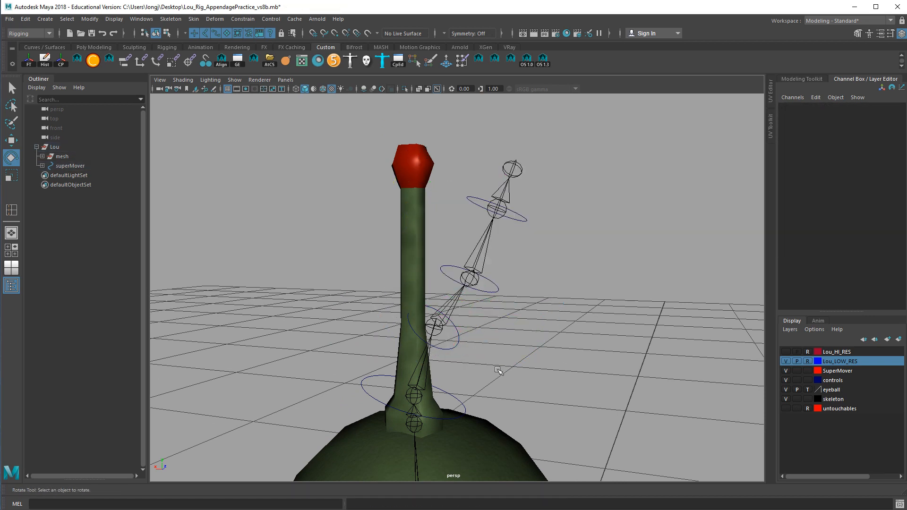
Step: Reset the Translate and Rotate channels of all four antenna controls to 0 and clear the selection
{"action": "left_click", "coordinate": [460, 404]}
{"action": "key", "text": "q"}
{"action": "left_click", "coordinate": [456, 349], "text": "shift"}
{"action": "left_click", "coordinate": [491, 292], "text": "shift"}
{"action": "left_click", "coordinate": [528, 230], "text": "shift"}
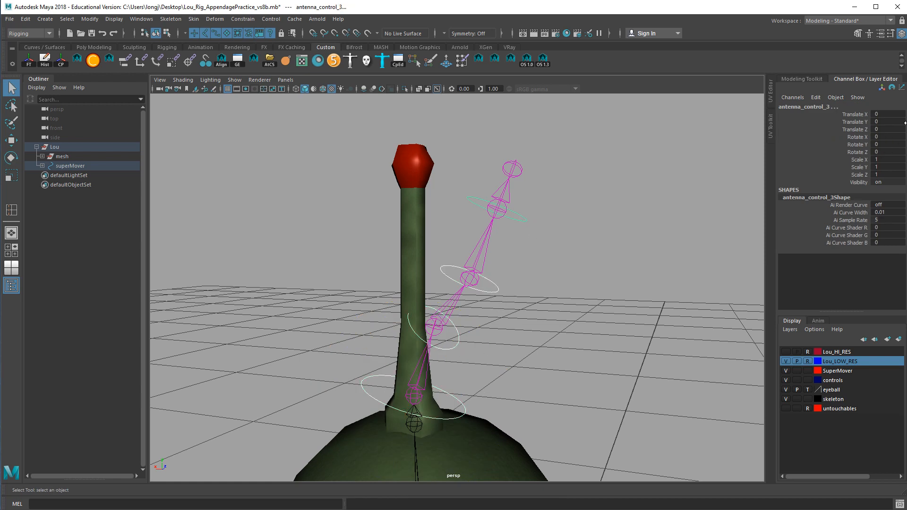
{"action": "left_click_drag", "start_coordinate": [888, 114], "coordinate": [888, 152]}
{"action": "key", "text": "Return"}
{"action": "left_click", "coordinate": [502, 225]}
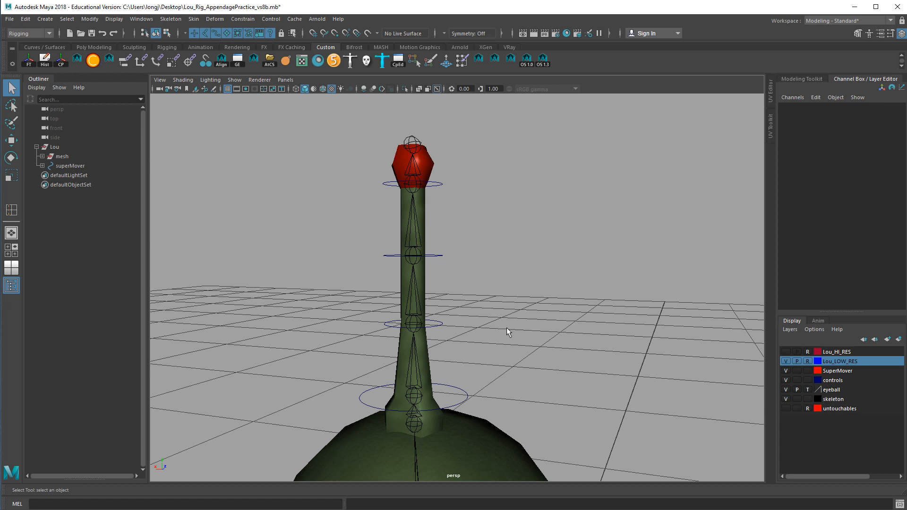
Step: Scale-constrain the antenna_1 joint to antenna_control_1 with Maintain offset on and all axes constrained
{"action": "middle_click_drag", "start_coordinate": [511, 326], "coordinate": [556, 312], "text": "alt"}
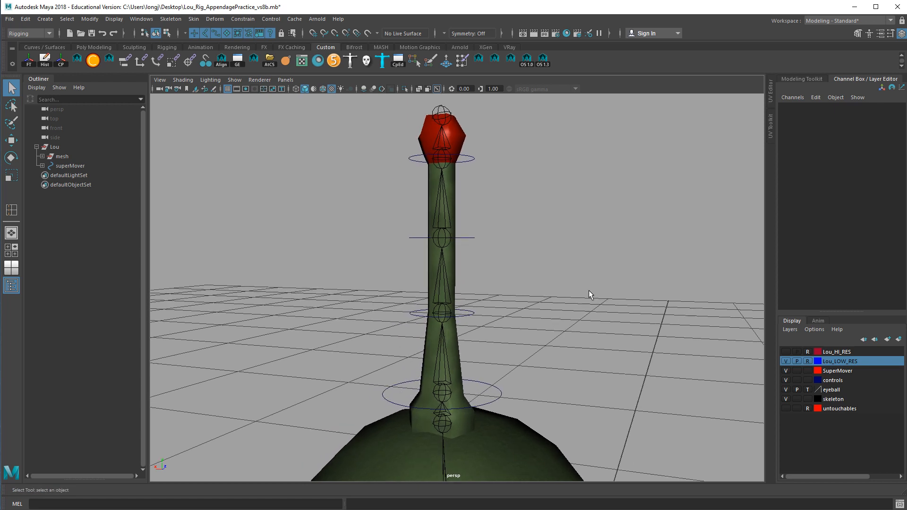
{"action": "left_click", "coordinate": [171, 19]}
{"action": "mouse_move", "coordinate": [242, 19]}
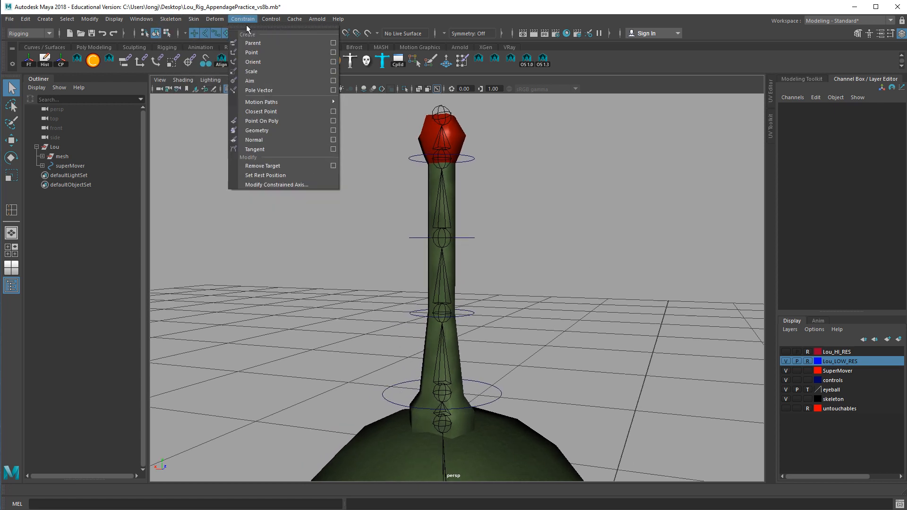
{"action": "left_click", "coordinate": [334, 72]}
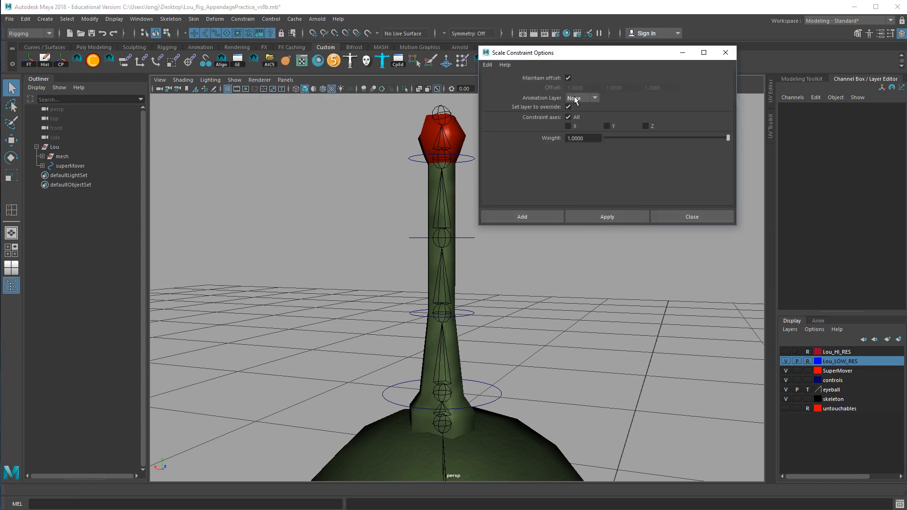
{"action": "left_click", "coordinate": [472, 323]}
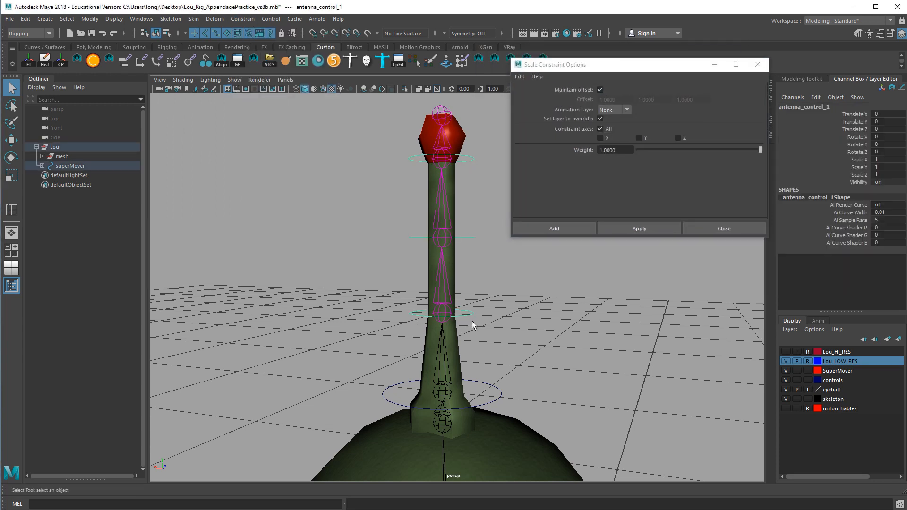
{"action": "left_click", "coordinate": [448, 301], "text": "shift"}
{"action": "left_click", "coordinate": [614, 228]}
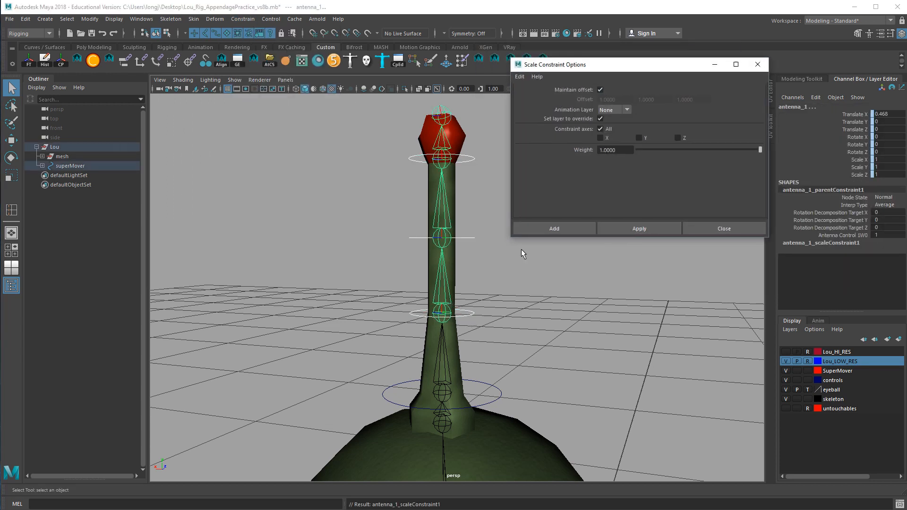
Step: Scale-constrain antenna_2 to antenna_control_2 and antenna_3 to antenna_control_3, close the options, and clear the selection
{"action": "left_click", "coordinate": [471, 252]}
{"action": "left_click", "coordinate": [445, 215]}
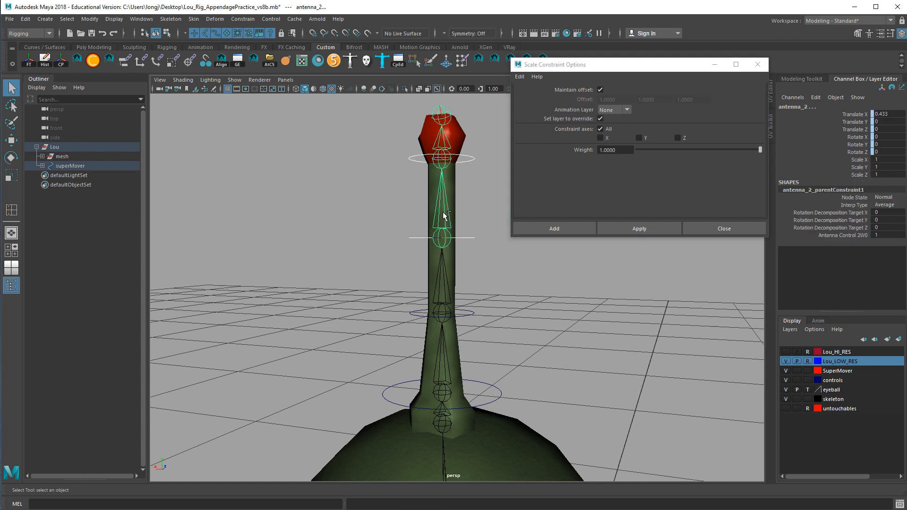
{"action": "left_click", "coordinate": [451, 157]}
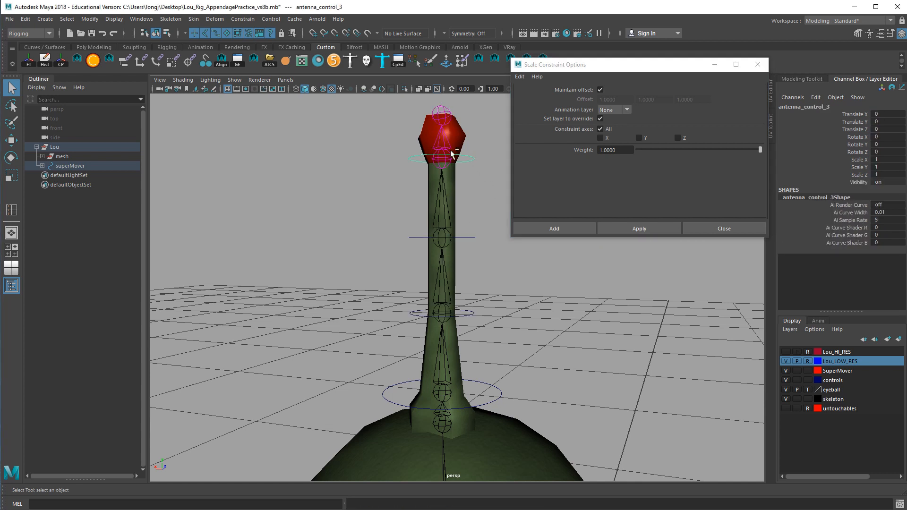
{"action": "key", "text": "g"}
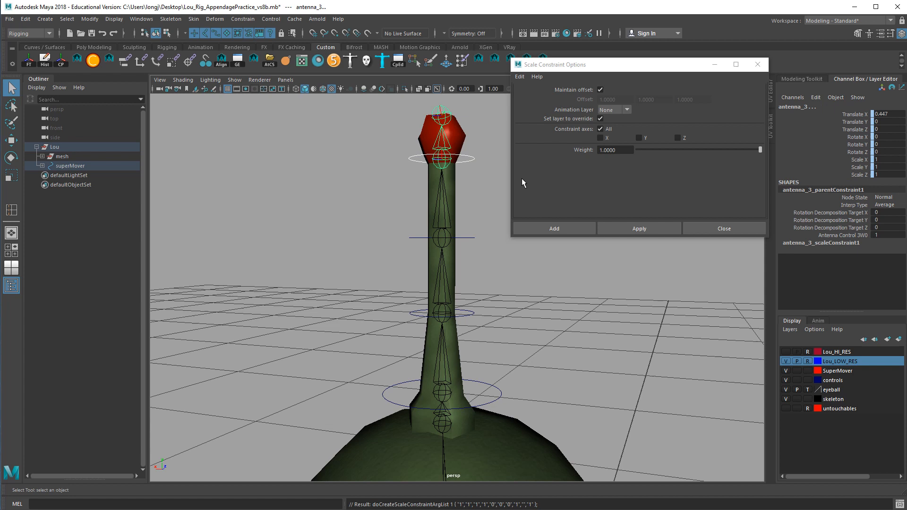
{"action": "left_click", "coordinate": [711, 229]}
{"action": "left_click", "coordinate": [71, 211]}
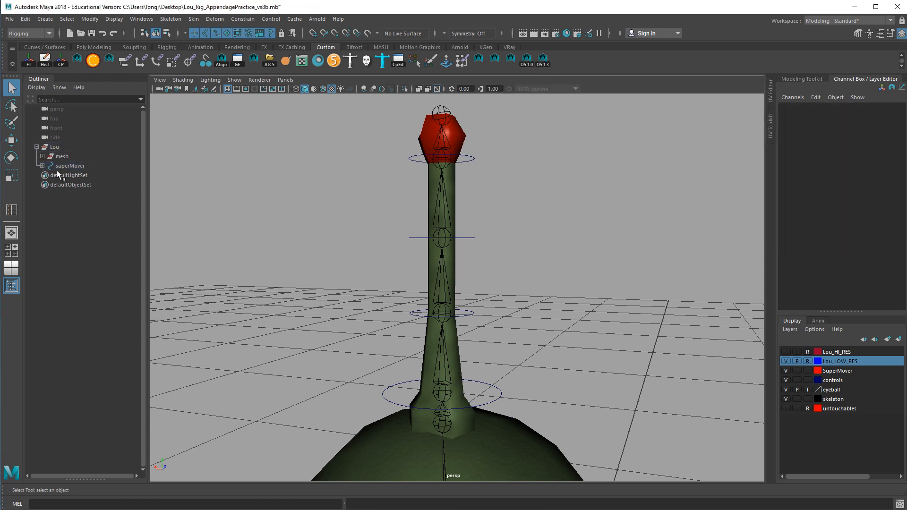
Step: Reveal the antenna_1 joint in the Outliner, widen the Outliner, and expand the whole antenna_positioner hierarchy
{"action": "left_click", "coordinate": [446, 306]}
{"action": "right_click", "coordinate": [49, 259]}
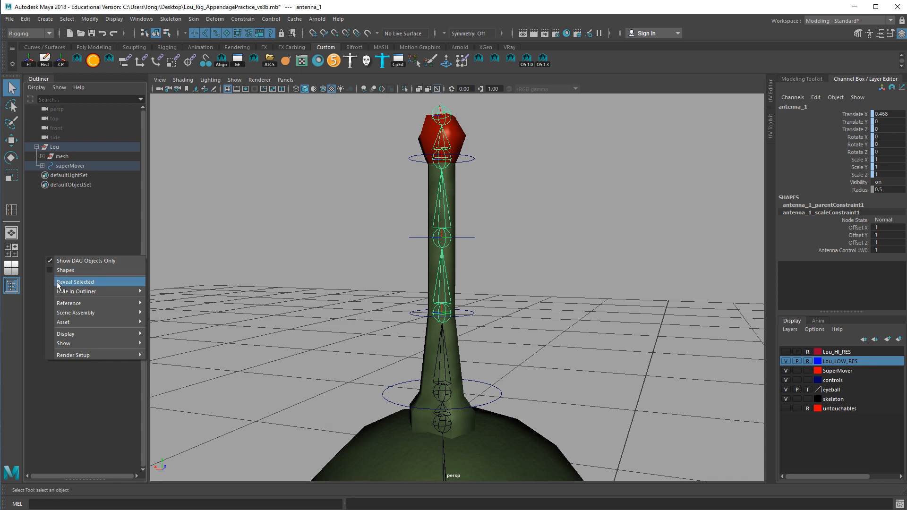
{"action": "left_click", "coordinate": [75, 283]}
{"action": "left_click_drag", "start_coordinate": [149, 305], "coordinate": [278, 305]}
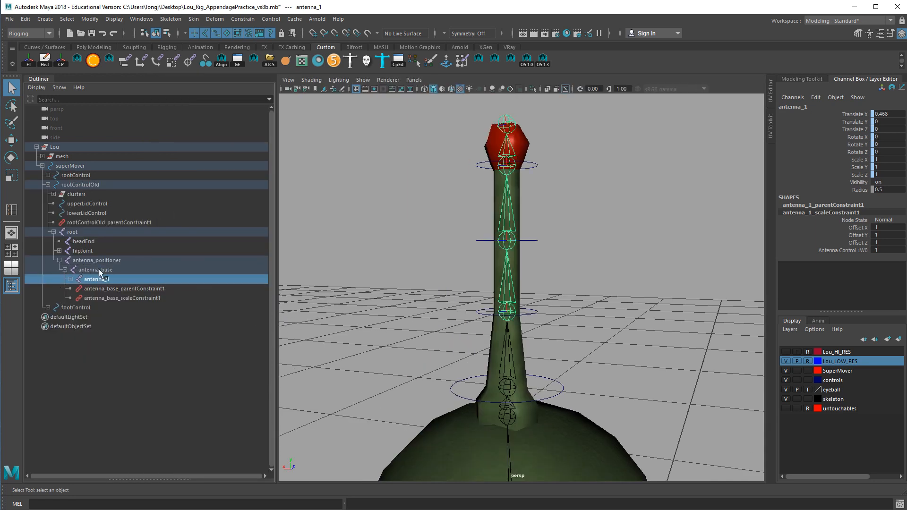
{"action": "left_click", "coordinate": [60, 260]}
{"action": "left_click", "coordinate": [60, 261]}
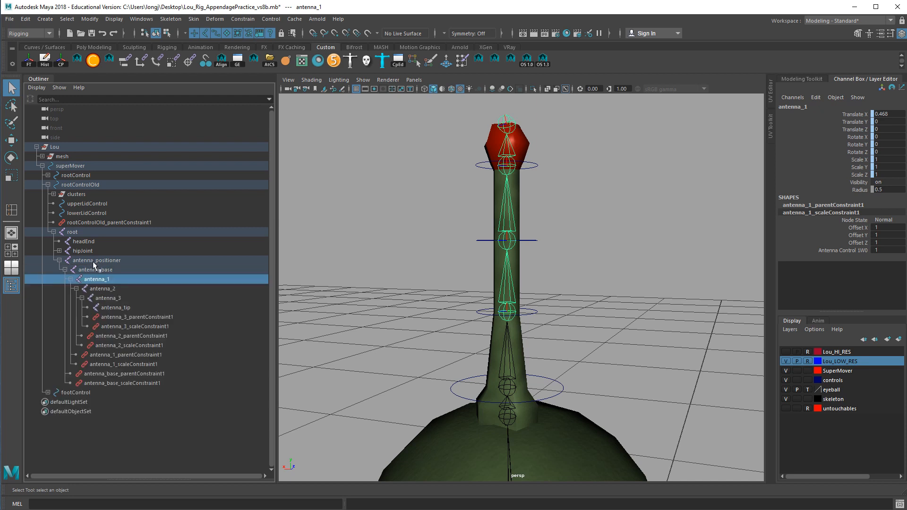
Step: Examine the parent and scale constraints under the antenna_3, antenna_2 and antenna_1 joints in the hierarchy
{"action": "left_click", "coordinate": [108, 289]}
{"action": "left_click", "coordinate": [144, 317]}
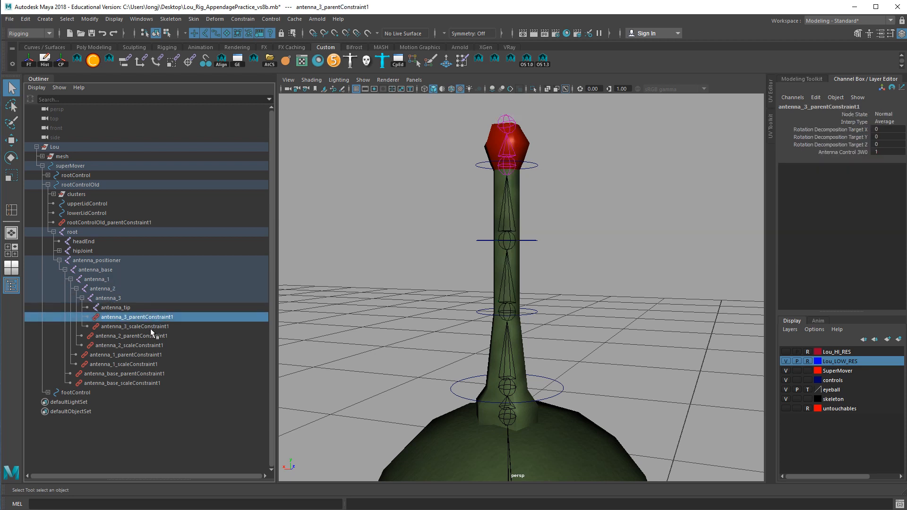
{"action": "left_click", "coordinate": [150, 327]}
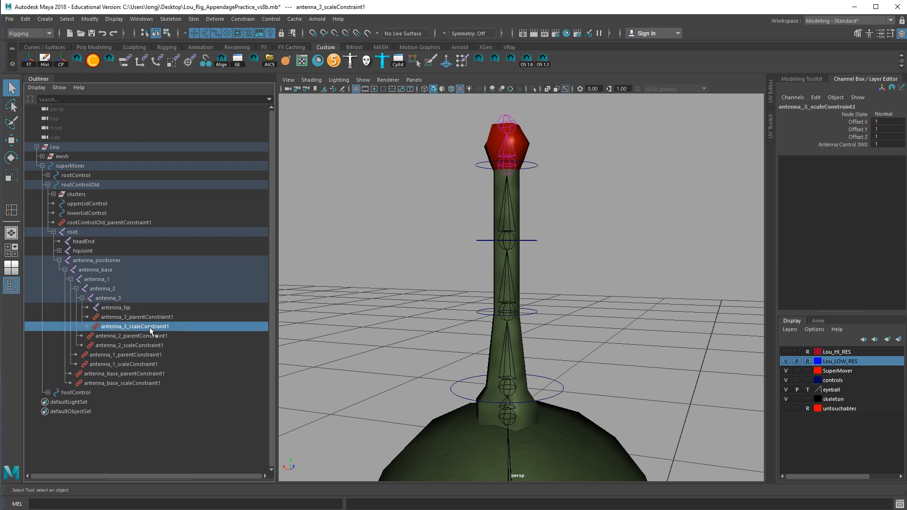
{"action": "left_click", "coordinate": [106, 338]}
{"action": "left_click", "coordinate": [110, 346]}
{"action": "left_click", "coordinate": [112, 354]}
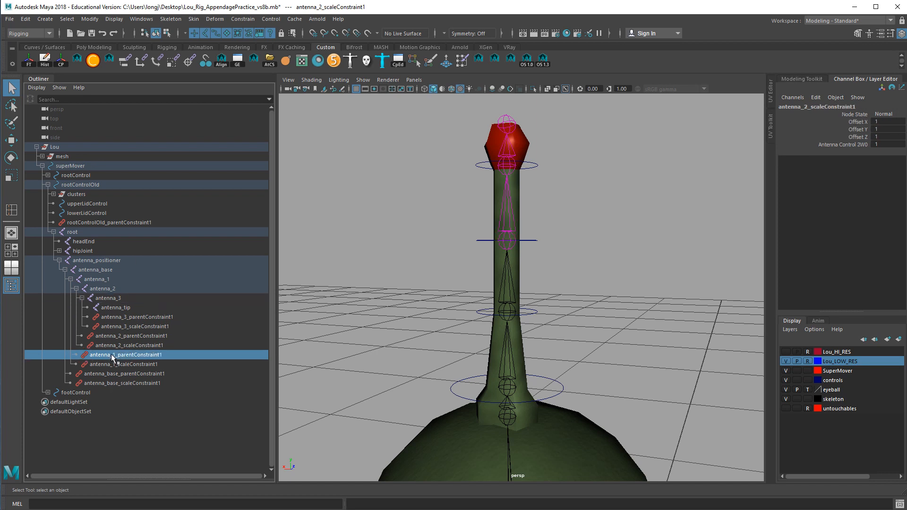
{"action": "left_click", "coordinate": [112, 365]}
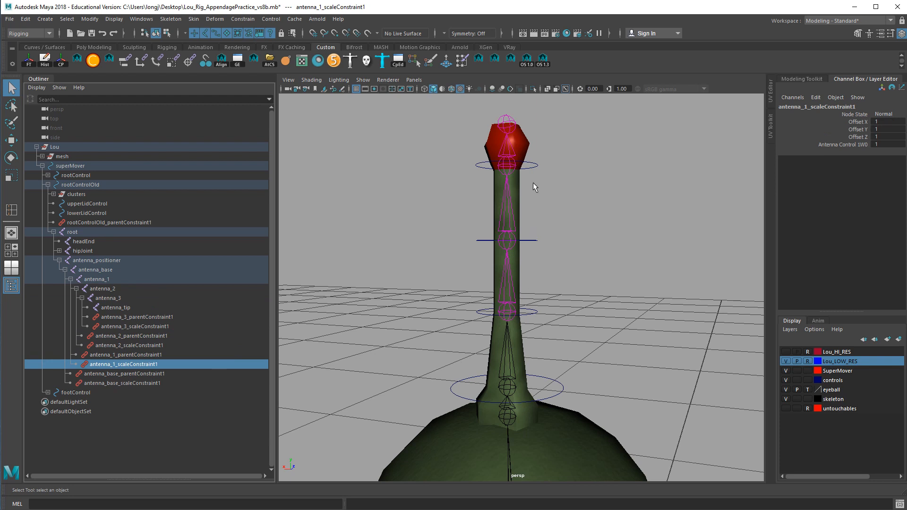
{"action": "left_click", "coordinate": [508, 241]}
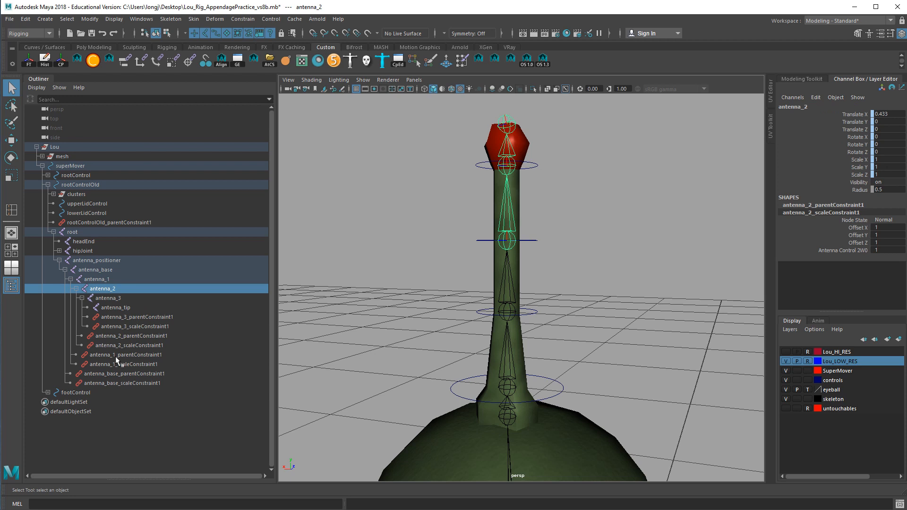
Step: Delete antenna_2_parentConstraint1 and antenna_2_scaleConstraint1, and select the antenna_1 joint
{"action": "left_click_drag", "start_coordinate": [114, 384], "coordinate": [118, 322]}
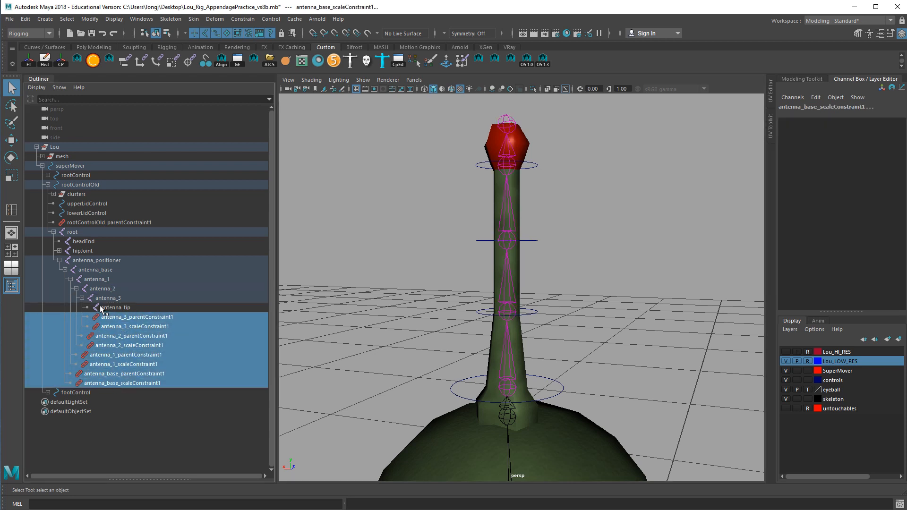
{"action": "left_click_drag", "start_coordinate": [104, 337], "coordinate": [105, 346]}
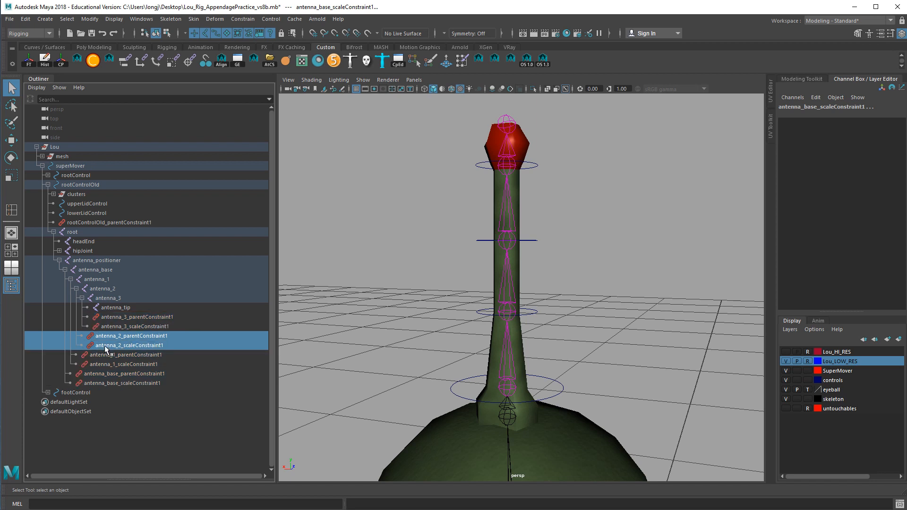
{"action": "key", "text": "Delete"}
{"action": "left_click", "coordinate": [515, 284]}
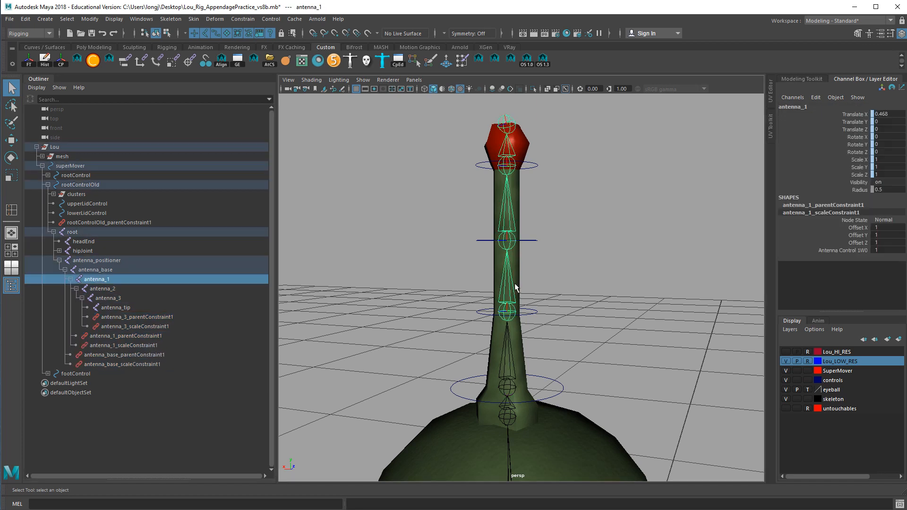
Step: Undo the deletion of the antenna_2 parent and scale constraints
{"action": "left_click", "coordinate": [517, 225]}
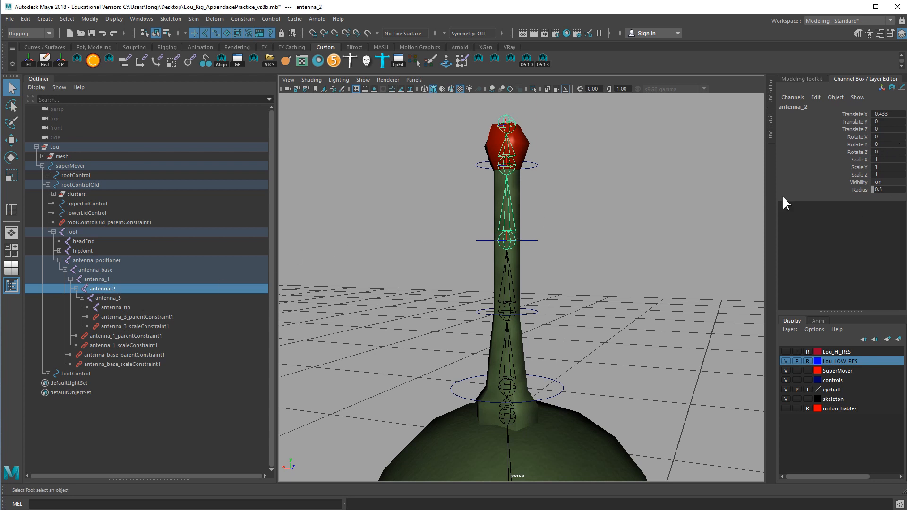
{"action": "key", "text": "ctrl+z"}
{"action": "key", "text": "ctrl+z"}
{"action": "key", "text": "ctrl+z"}
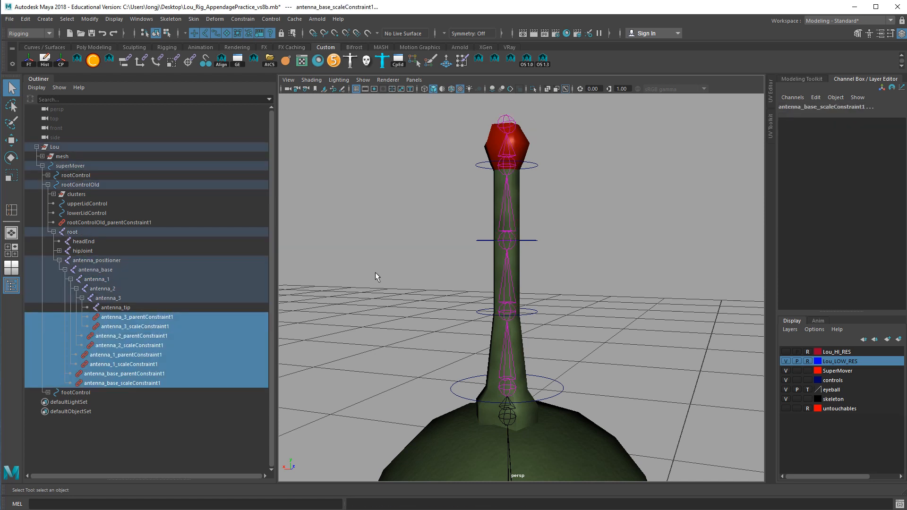
{"action": "left_click", "coordinate": [376, 272]}
{"action": "left_click_drag", "start_coordinate": [114, 315], "coordinate": [118, 383]}
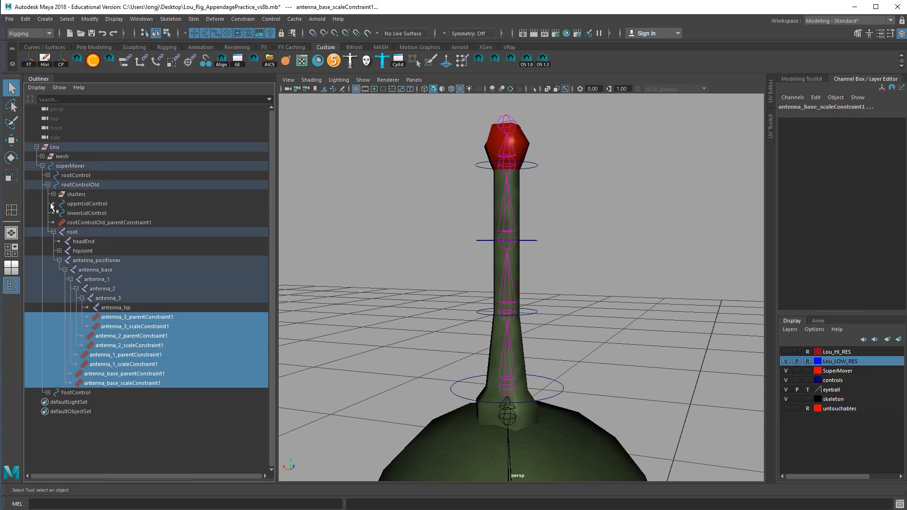
Step: Collapse the rootControlOld and superMover hierarchies, narrow the Outliner, and clear the selection
{"action": "left_click", "coordinate": [48, 184]}
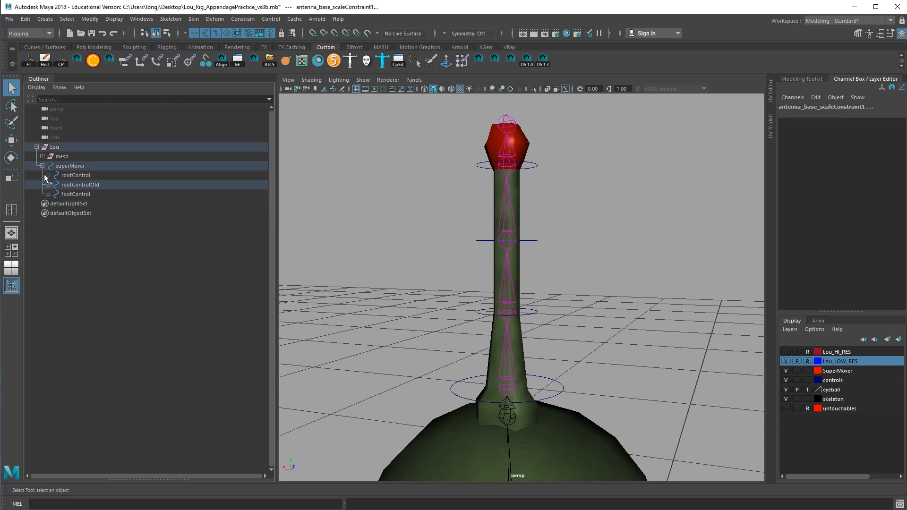
{"action": "left_click", "coordinate": [42, 166]}
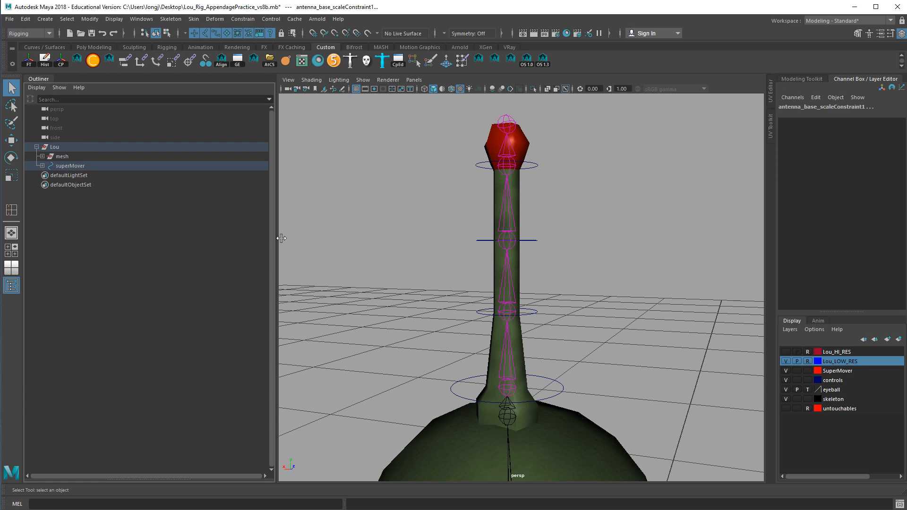
{"action": "left_click_drag", "start_coordinate": [282, 236], "coordinate": [148, 236]}
{"action": "left_click", "coordinate": [486, 281]}
Step: Test-rotate antenna_control_base to check whether the antenna mesh follows, undo the rotation, and clear the selection
{"action": "scroll", "coordinate": [477, 298], "scroll_direction": "down", "scroll_amount": 2}
{"action": "middle_click_drag", "start_coordinate": [470, 315], "coordinate": [509, 278], "text": "alt"}
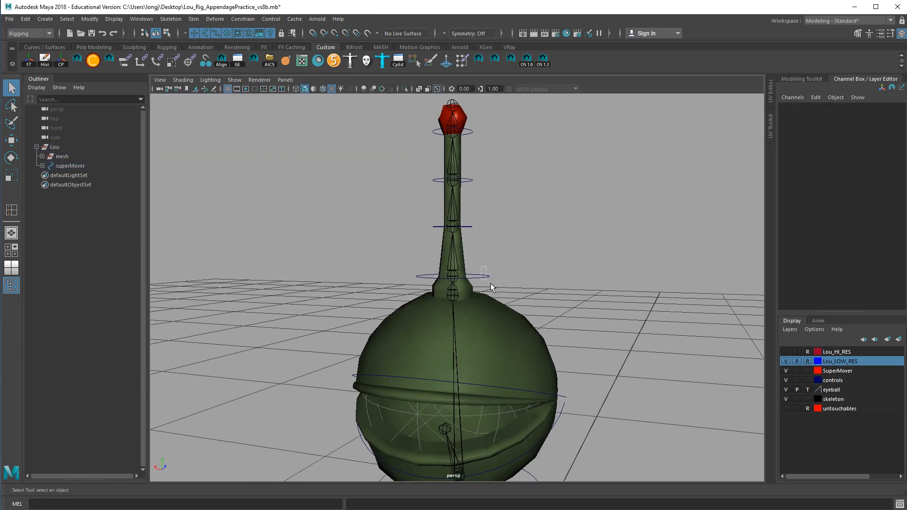
{"action": "left_click_drag", "start_coordinate": [490, 282], "coordinate": [490, 284]}
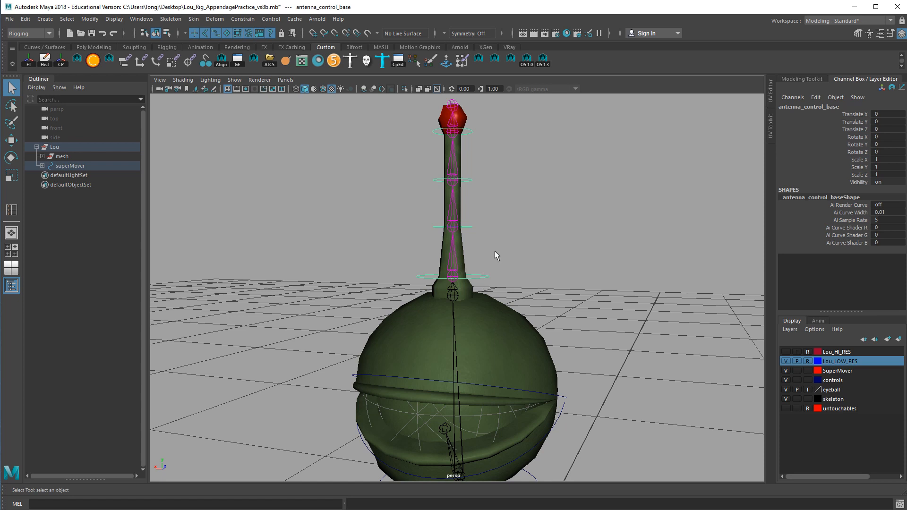
{"action": "left_click", "coordinate": [505, 183]}
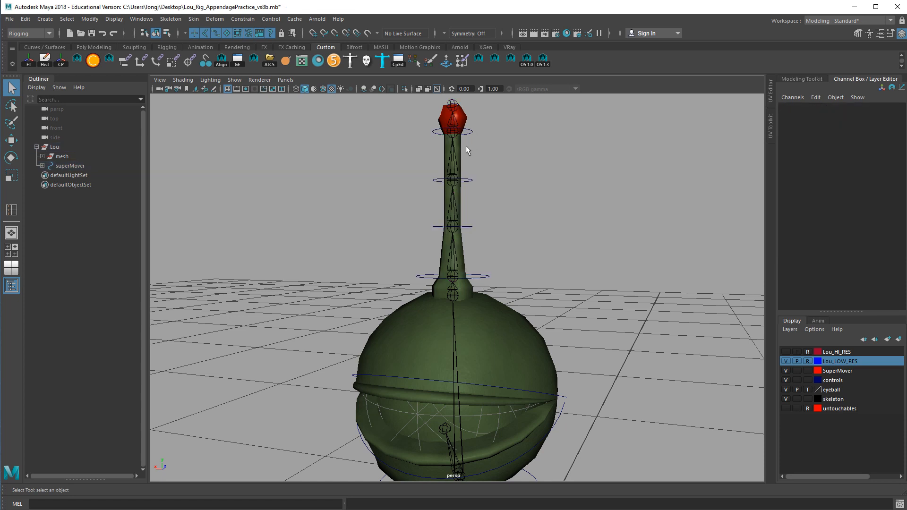
{"action": "left_click_drag", "start_coordinate": [540, 231], "coordinate": [454, 257], "text": "alt"}
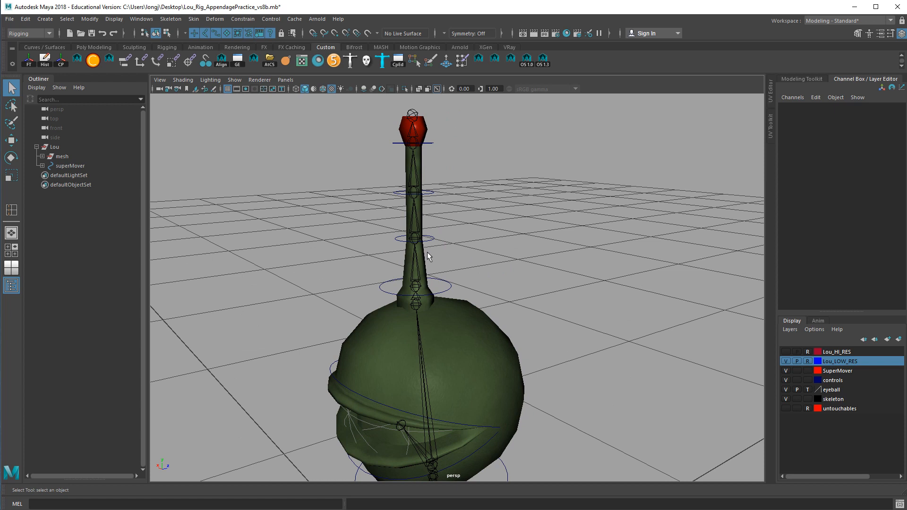
{"action": "scroll", "coordinate": [503, 293], "scroll_direction": "up", "scroll_amount": 1}
{"action": "left_click", "coordinate": [451, 291]}
{"action": "key", "text": "e"}
{"action": "left_click_drag", "start_coordinate": [463, 271], "coordinate": [494, 323]}
{"action": "key", "text": "ctrl+z"}
{"action": "left_click", "coordinate": [545, 295]}
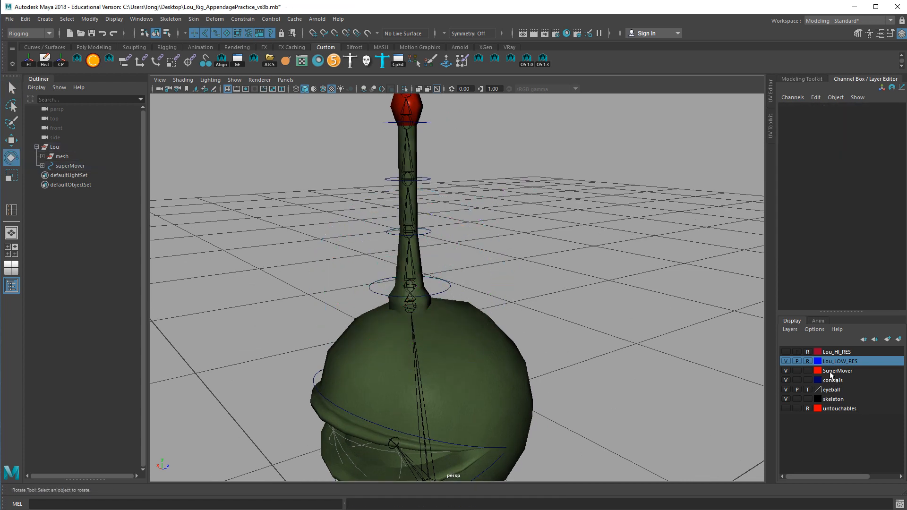
Step: Turn off the Reference display type of the Lou_LOW_RES layer and select antenna_mesh
{"action": "left_click", "coordinate": [811, 361]}
{"action": "left_click", "coordinate": [429, 264]}
{"action": "left_click_drag", "start_coordinate": [594, 248], "coordinate": [613, 269], "text": "alt"}
{"action": "middle_click_drag", "start_coordinate": [612, 268], "coordinate": [612, 286], "text": "alt"}
{"action": "right_click_drag", "start_coordinate": [548, 286], "coordinate": [578, 287], "text": "alt"}
{"action": "middle_click_drag", "start_coordinate": [594, 296], "coordinate": [593, 285], "text": "alt"}
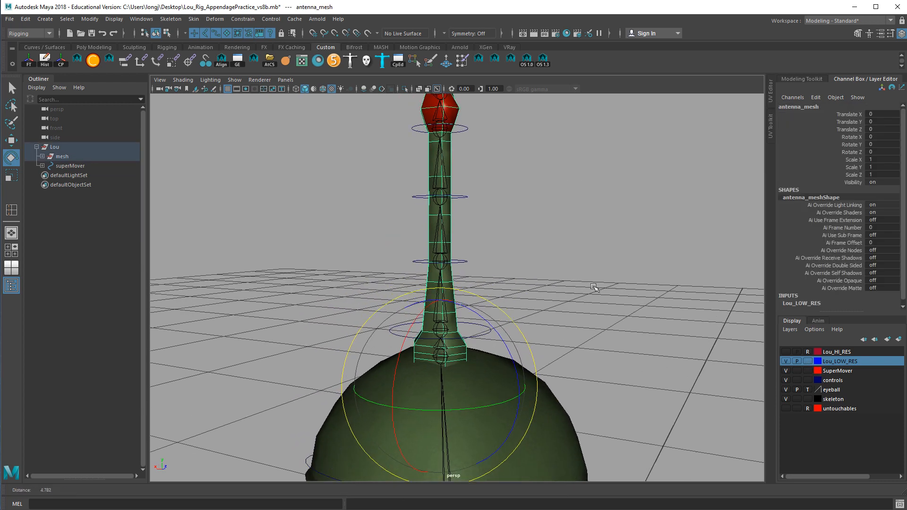
{"action": "key", "text": "q"}
{"action": "left_click_drag", "start_coordinate": [577, 298], "coordinate": [581, 304], "text": "alt"}
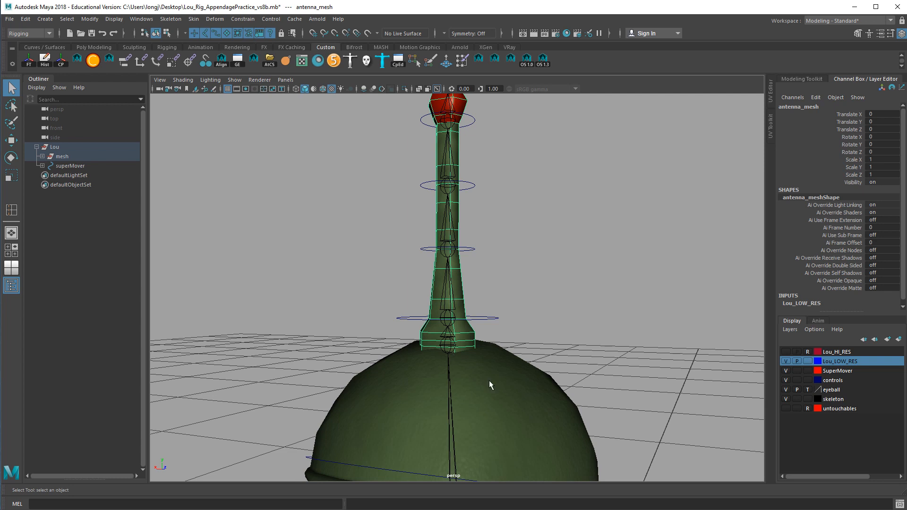
Step: Select the antenna_positioner joint and the root joint in turn to examine which part of the skeleton each one drives
{"action": "left_click", "coordinate": [455, 350]}
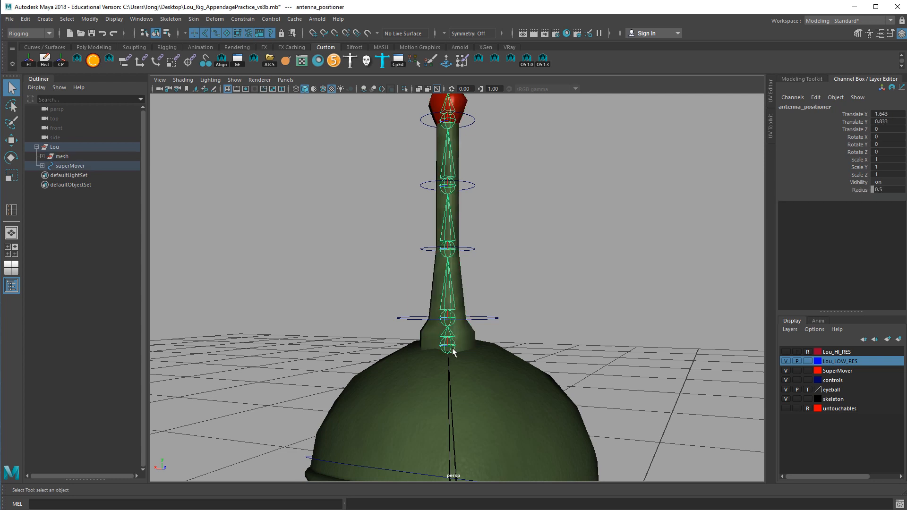
{"action": "right_click_drag", "start_coordinate": [615, 368], "coordinate": [451, 377], "text": "alt"}
{"action": "middle_click_drag", "start_coordinate": [476, 364], "coordinate": [489, 289], "text": "alt"}
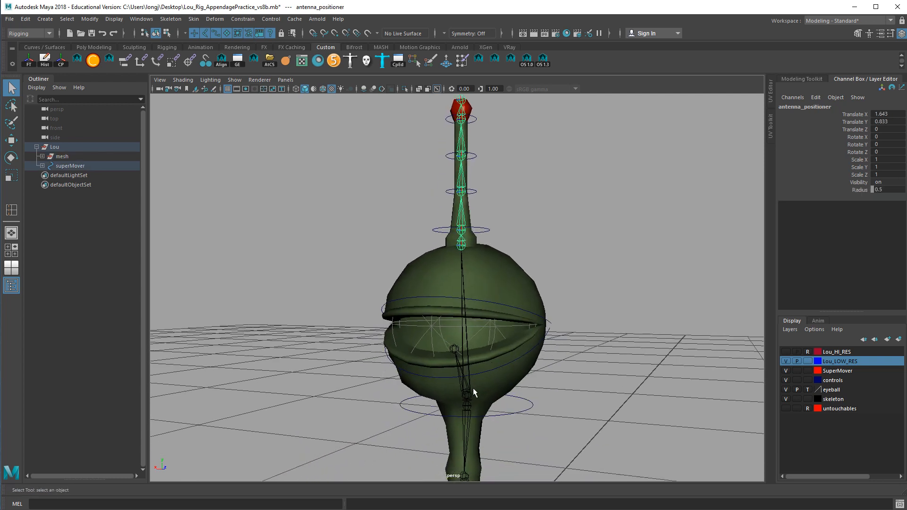
{"action": "left_click", "coordinate": [472, 401]}
{"action": "right_click_drag", "start_coordinate": [515, 362], "coordinate": [473, 364], "text": "alt"}
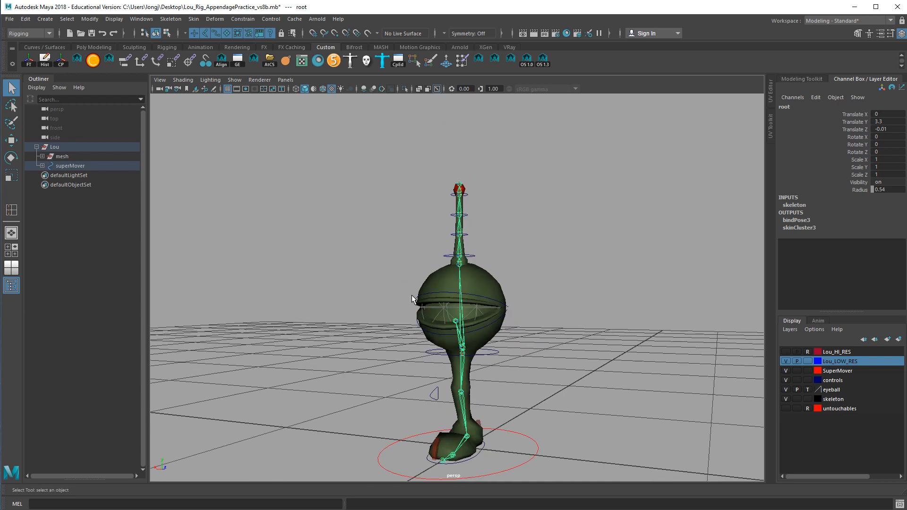
{"action": "right_click_drag", "start_coordinate": [453, 332], "coordinate": [704, 369], "text": "alt"}
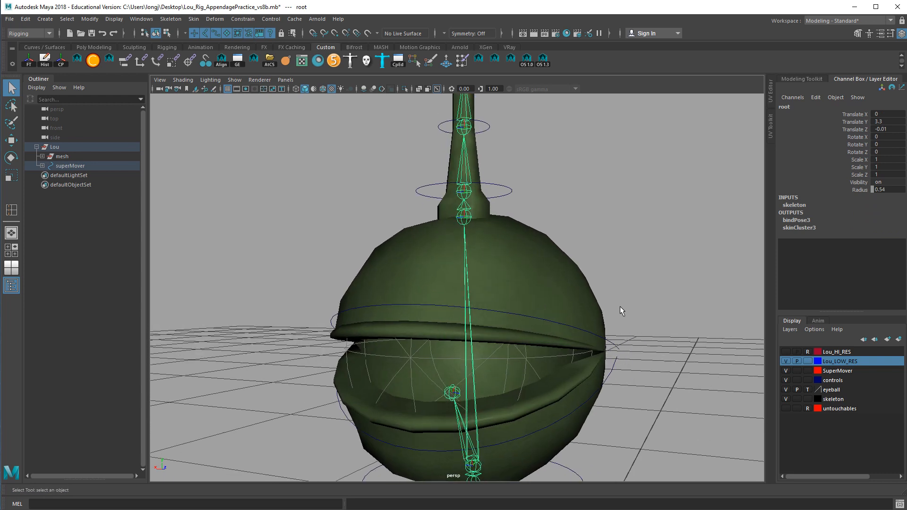
{"action": "middle_click_drag", "start_coordinate": [597, 277], "coordinate": [603, 364], "text": "alt"}
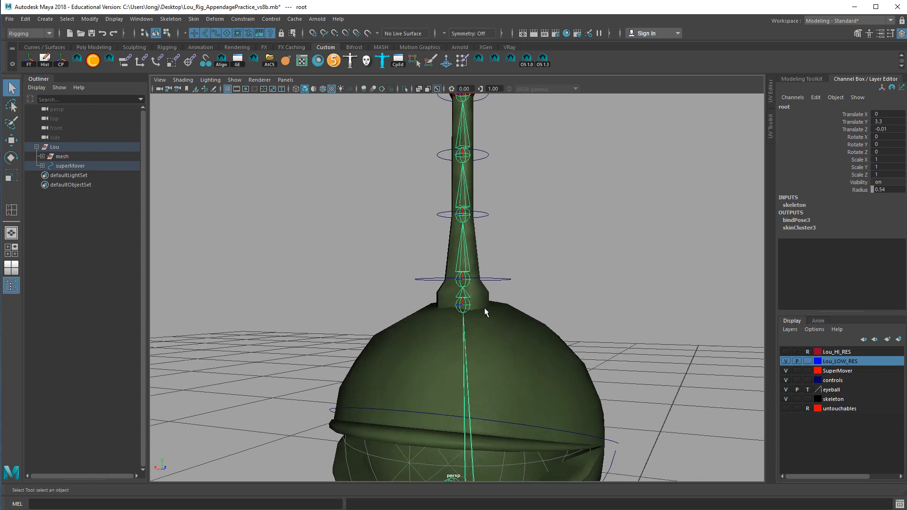
Step: Select antenna_positioner together with antenna_mesh, and open the Bind Skin options with their settings reset
{"action": "left_click", "coordinate": [466, 308]}
{"action": "left_click", "coordinate": [481, 259]}
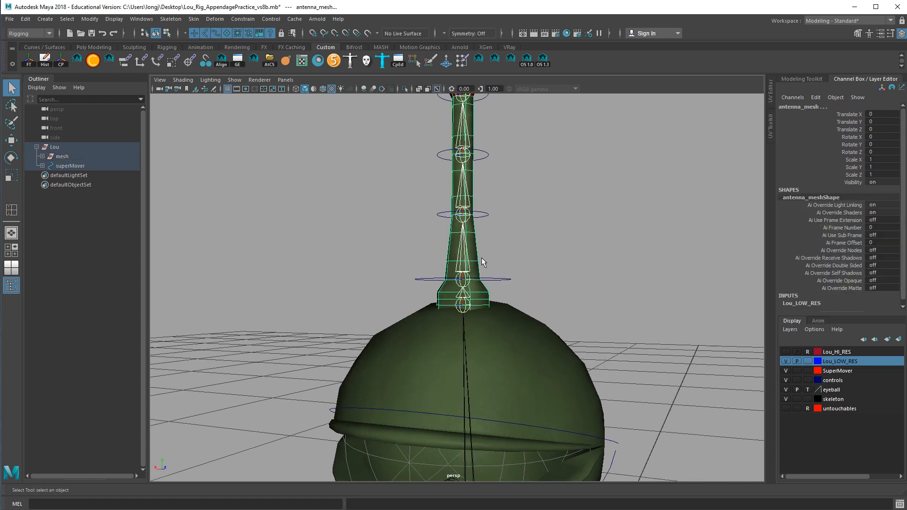
{"action": "scroll", "coordinate": [479, 255], "scroll_direction": "down", "scroll_amount": 5}
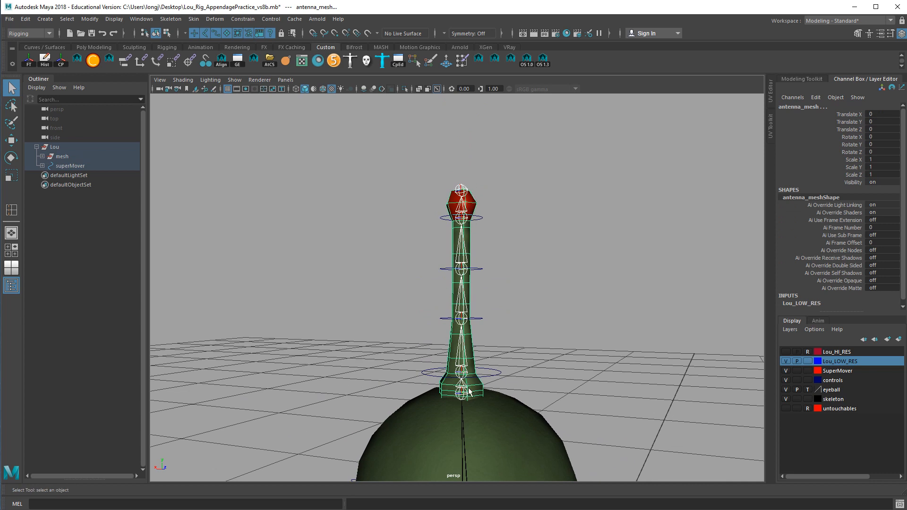
{"action": "left_click", "coordinate": [194, 19]}
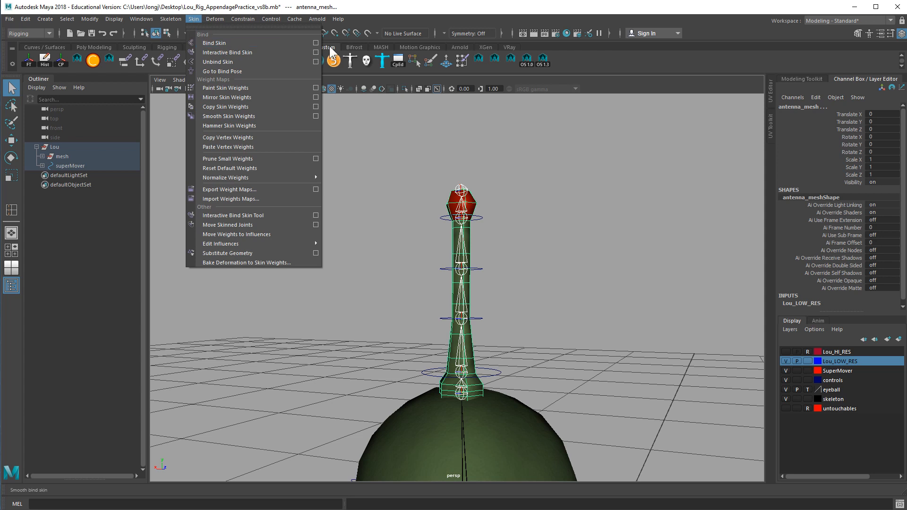
{"action": "left_click", "coordinate": [315, 42]}
{"action": "left_click_drag", "start_coordinate": [551, 67], "coordinate": [149, 112]}
{"action": "left_click", "coordinate": [121, 127]}
{"action": "left_click", "coordinate": [124, 146]}
Step: Bind antenna_mesh to the antenna_positioner joint hierarchy with max influences set to 3, close the options, and clear the selection
{"action": "double_click", "coordinate": [219, 201]}
{"action": "type", "text": "3"}
{"action": "key", "text": "Tab"}
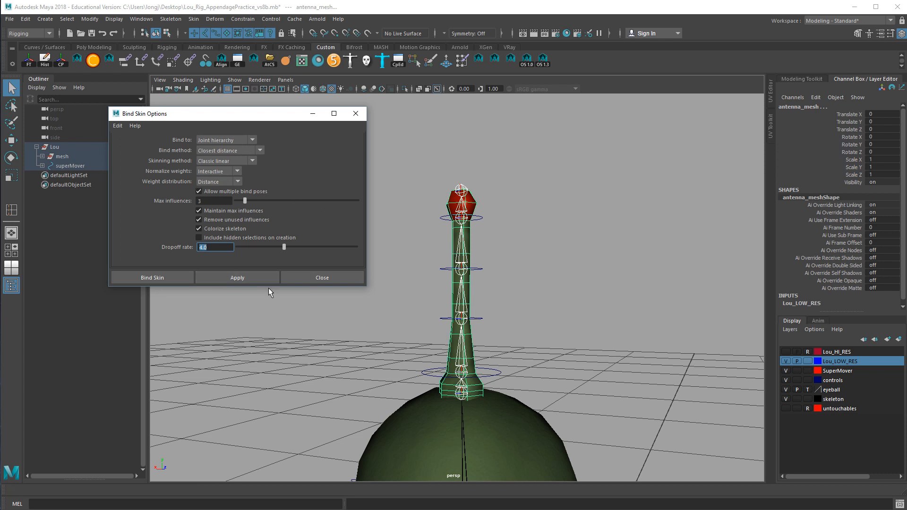
{"action": "left_click", "coordinate": [257, 283]}
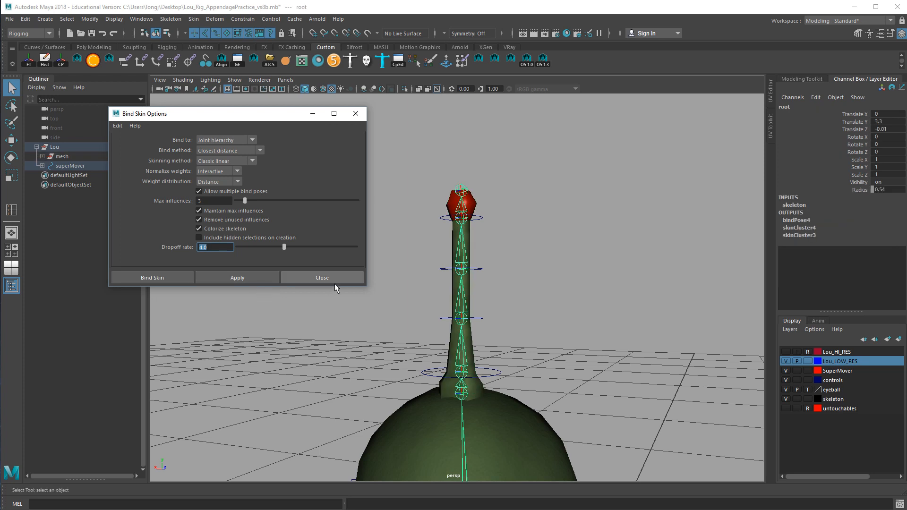
{"action": "left_click", "coordinate": [323, 278]}
{"action": "left_click", "coordinate": [374, 326]}
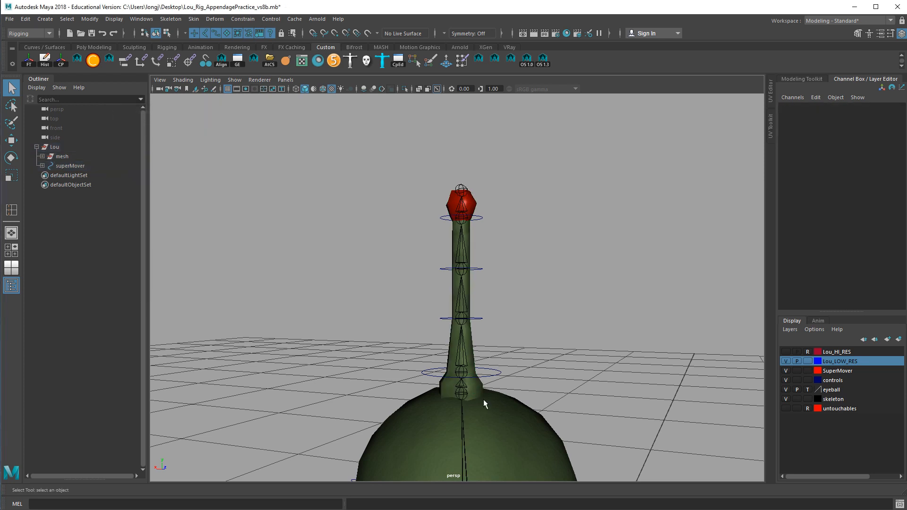
Step: Test the skinned antenna by rotating antenna_control_base and the control above it, undoing the changes and clearing the selection
{"action": "left_click", "coordinate": [498, 371]}
{"action": "key", "text": "e"}
{"action": "left_click_drag", "start_coordinate": [503, 348], "coordinate": [544, 315]}
{"action": "key", "text": "ctrl+z"}
{"action": "left_click", "coordinate": [523, 324]}
{"action": "left_click", "coordinate": [484, 319]}
{"action": "key", "text": "ctrl+z"}
{"action": "left_click", "coordinate": [587, 314]}
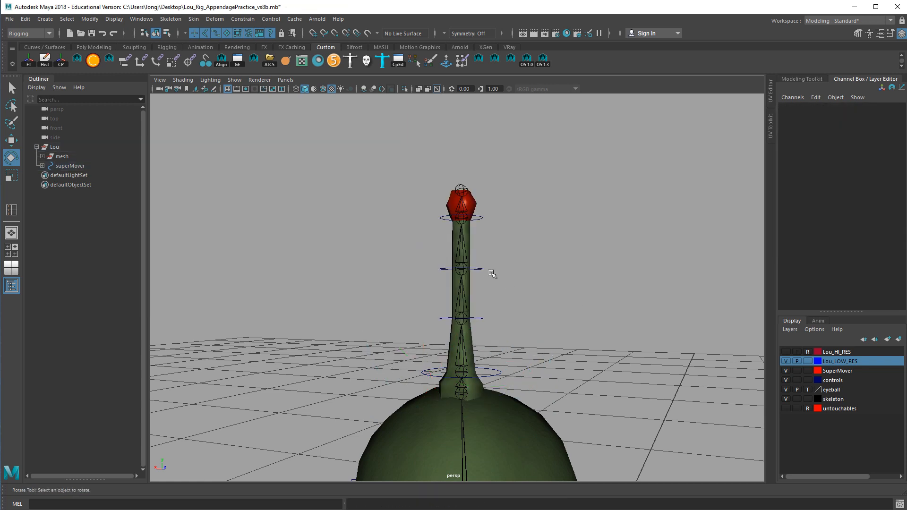
Step: Test-rotate antenna_control_2 and the topmost antenna control, undo the rotations, and clear the selection
{"action": "left_click", "coordinate": [490, 274]}
{"action": "left_click_drag", "start_coordinate": [518, 251], "coordinate": [523, 324]}
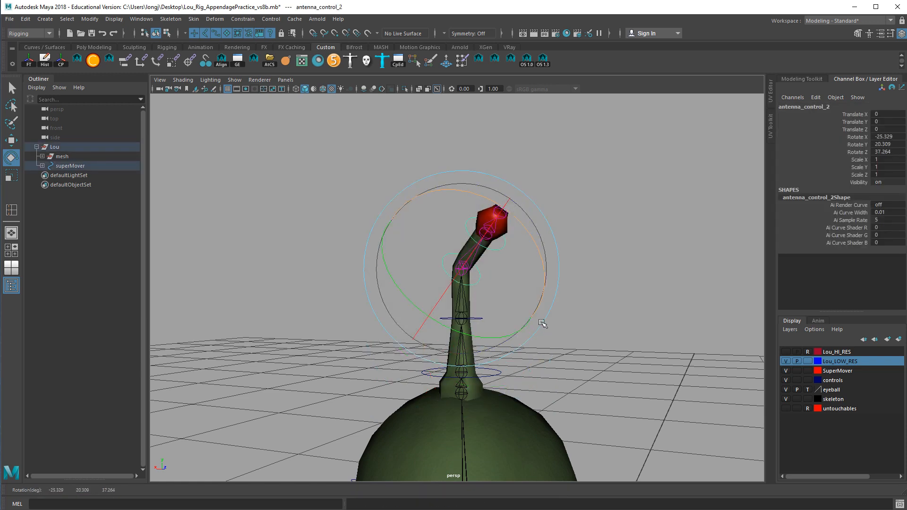
{"action": "key", "text": "ctrl+z"}
{"action": "left_click", "coordinate": [504, 222]}
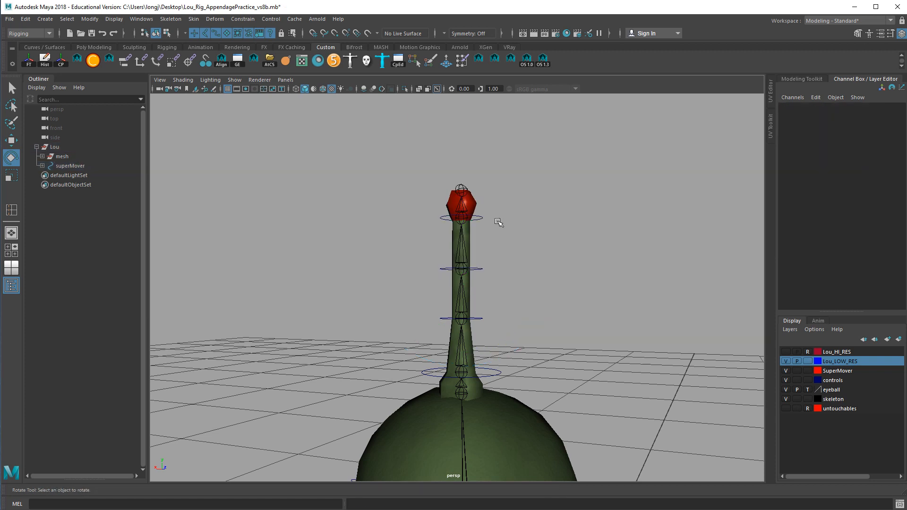
{"action": "left_click", "coordinate": [482, 220]}
{"action": "mouse_move", "coordinate": [494, 224]}
{"action": "left_mouse_down"}
{"action": "mouse_move", "coordinate": [503, 227]}
{"action": "mouse_move", "coordinate": [476, 133]}
{"action": "mouse_move", "coordinate": [482, 211]}
{"action": "left_mouse_up"}
{"action": "left_click", "coordinate": [591, 289]}
Step: Apply a Delta Mush deformer to antenna_mesh and clear the selection
{"action": "left_click_drag", "start_coordinate": [541, 326], "coordinate": [608, 331], "text": "alt"}
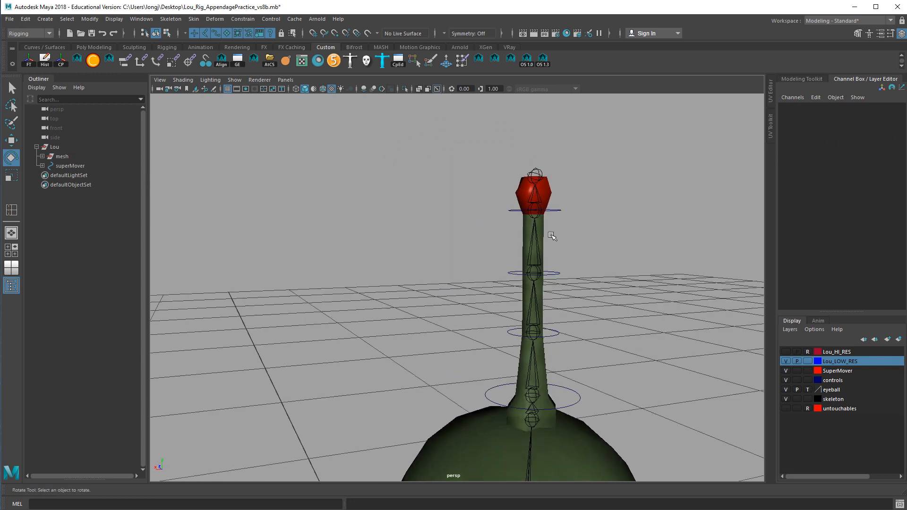
{"action": "left_click", "coordinate": [548, 234]}
{"action": "mouse_move", "coordinate": [606, 268]}
{"action": "left_mouse_down", "text": "alt"}
{"action": "mouse_move", "coordinate": [623, 282]}
{"action": "mouse_move", "coordinate": [608, 282]}
{"action": "left_mouse_up", "text": "alt"}
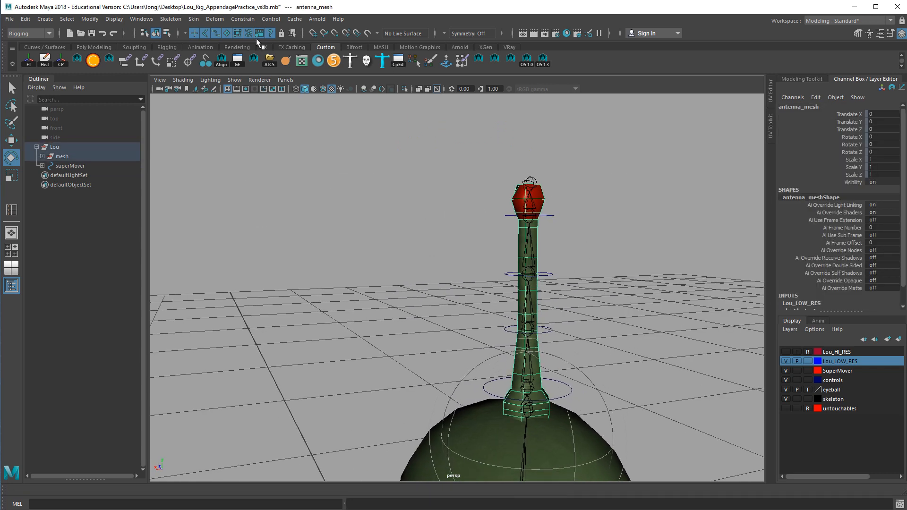
{"action": "left_click", "coordinate": [196, 21]}
{"action": "mouse_move", "coordinate": [249, 175]}
{"action": "mouse_move", "coordinate": [220, 24]}
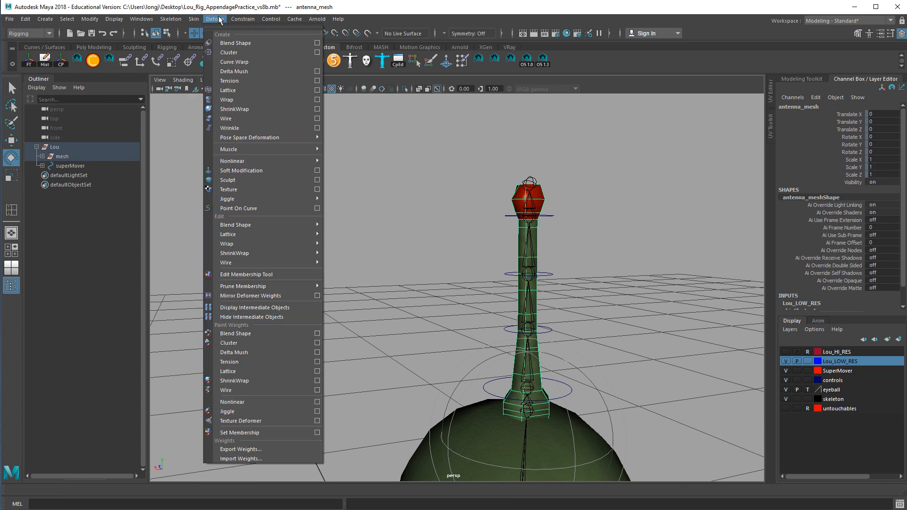
{"action": "left_click", "coordinate": [246, 71]}
{"action": "left_click", "coordinate": [654, 352]}
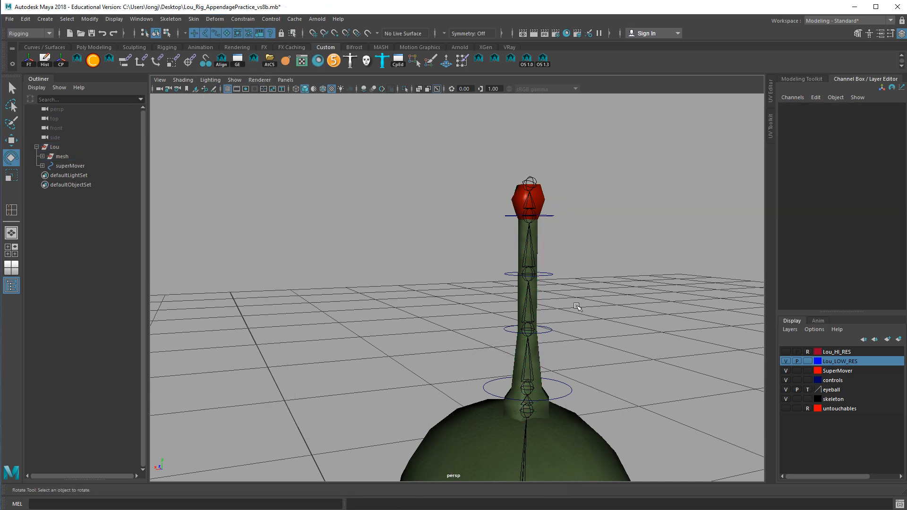
Step: Test the smoothed bend by rotating antenna_control_2 and the topmost antenna control, undoing each rotation
{"action": "left_click", "coordinate": [553, 280]}
{"action": "left_click_drag", "start_coordinate": [558, 252], "coordinate": [466, 376]}
{"action": "key", "text": "ctrl+z"}
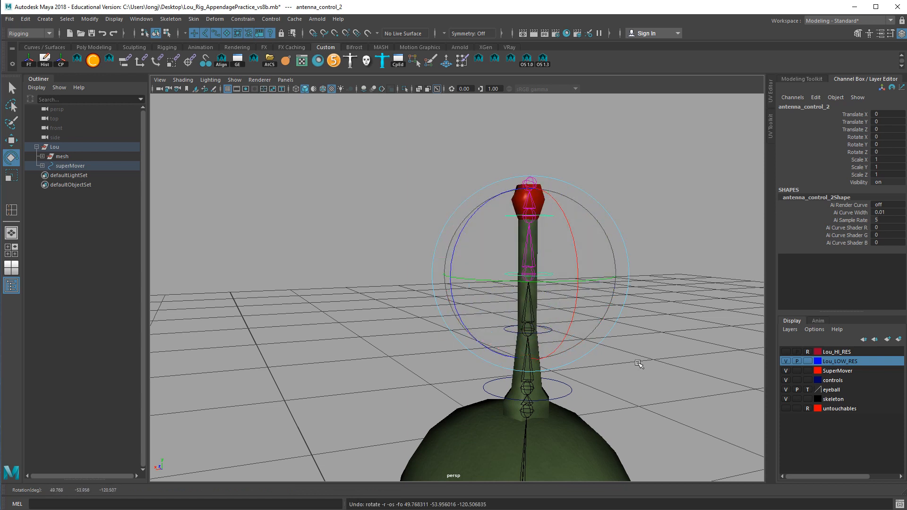
{"action": "left_click", "coordinate": [555, 362]}
{"action": "scroll", "coordinate": [586, 322], "scroll_direction": "up", "scroll_amount": 2}
{"action": "left_click", "coordinate": [571, 209]}
{"action": "left_click_drag", "start_coordinate": [571, 211], "coordinate": [587, 220]}
{"action": "key", "text": "ctrl+z"}
{"action": "left_click", "coordinate": [644, 338]}
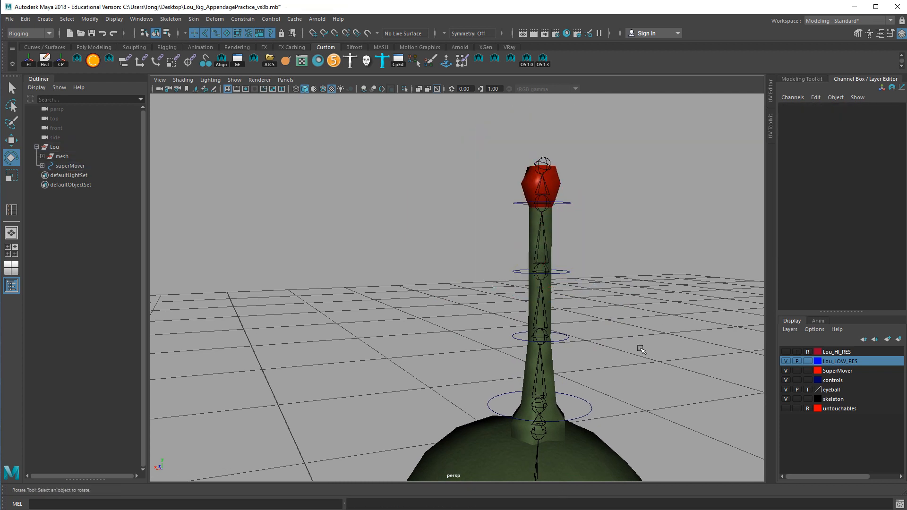
Step: Collapse the Lou hierarchy in the Outliner and select the Lou group
{"action": "middle_click_drag", "start_coordinate": [644, 338], "coordinate": [578, 273], "text": "alt"}
{"action": "right_click_drag", "start_coordinate": [578, 273], "coordinate": [533, 263], "text": "alt"}
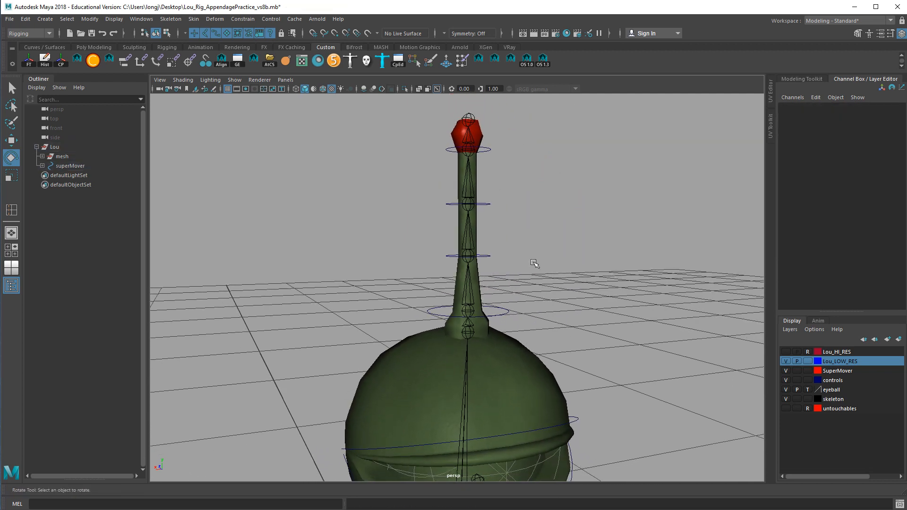
{"action": "left_click_drag", "start_coordinate": [567, 360], "coordinate": [424, 359], "text": "alt"}
{"action": "left_click_drag", "start_coordinate": [500, 306], "coordinate": [518, 316], "text": "alt"}
{"action": "left_click", "coordinate": [36, 147]}
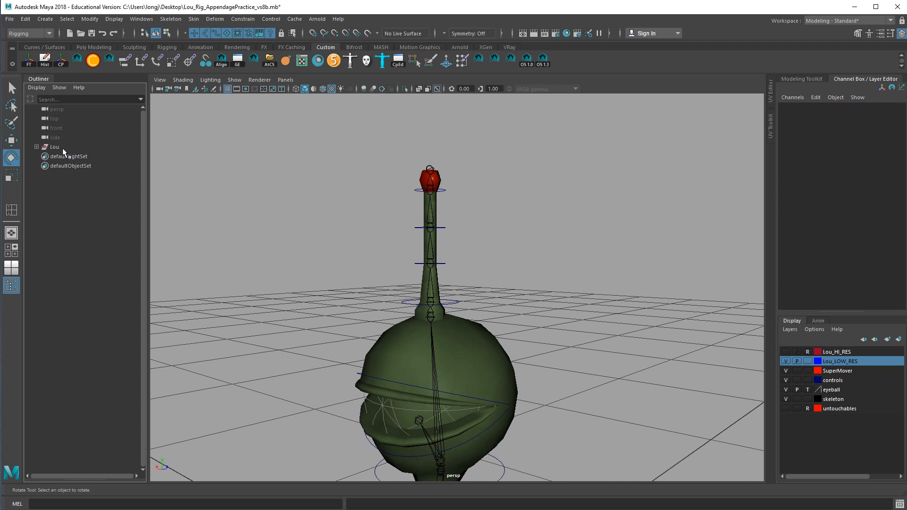
{"action": "left_click", "coordinate": [57, 147]}
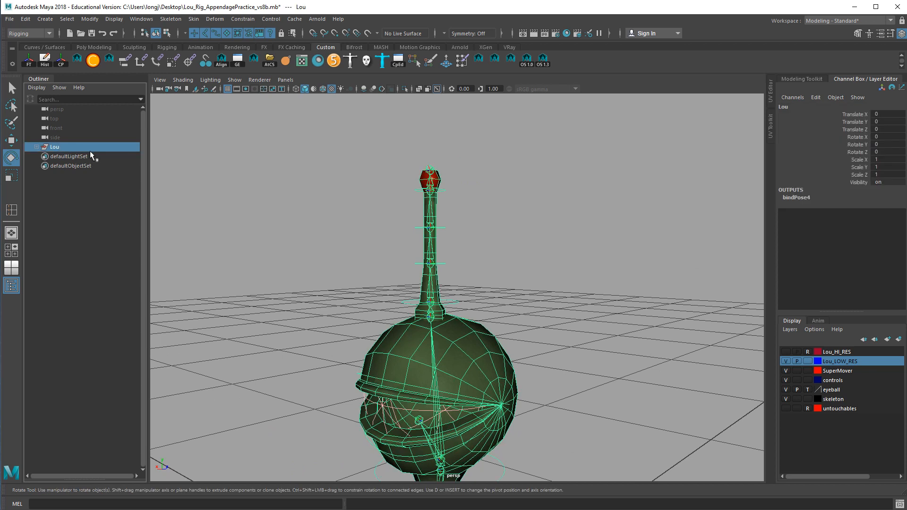
Step: Clear the selection and save the scene
{"action": "left_click", "coordinate": [259, 200]}
{"action": "left_click", "coordinate": [9, 19]}
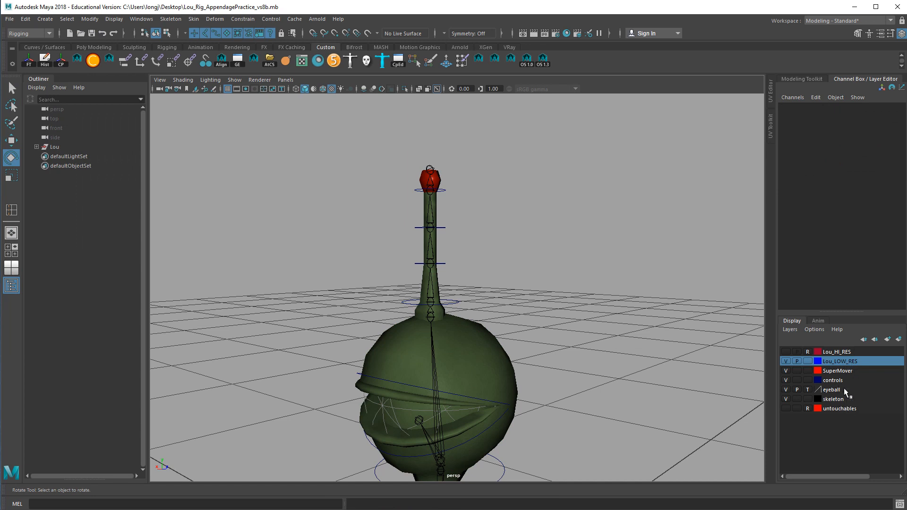
Step: Set the eyeball layer to normal display, test-rotate the eyeball, and undo the rotation
{"action": "right_click_drag", "start_coordinate": [631, 371], "coordinate": [464, 309], "text": "alt"}
{"action": "left_click_drag", "start_coordinate": [464, 310], "coordinate": [616, 308], "text": "alt"}
{"action": "right_click_drag", "start_coordinate": [584, 316], "coordinate": [608, 326], "text": "alt"}
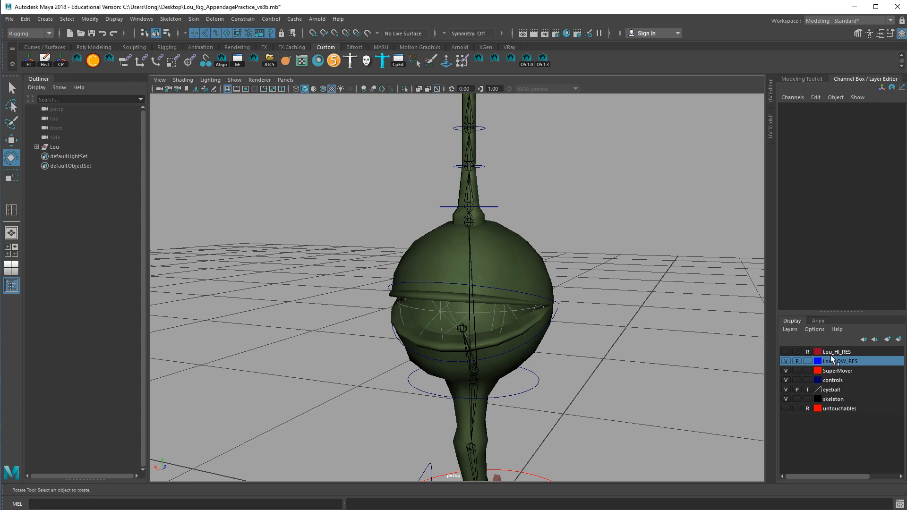
{"action": "left_click", "coordinate": [814, 391]}
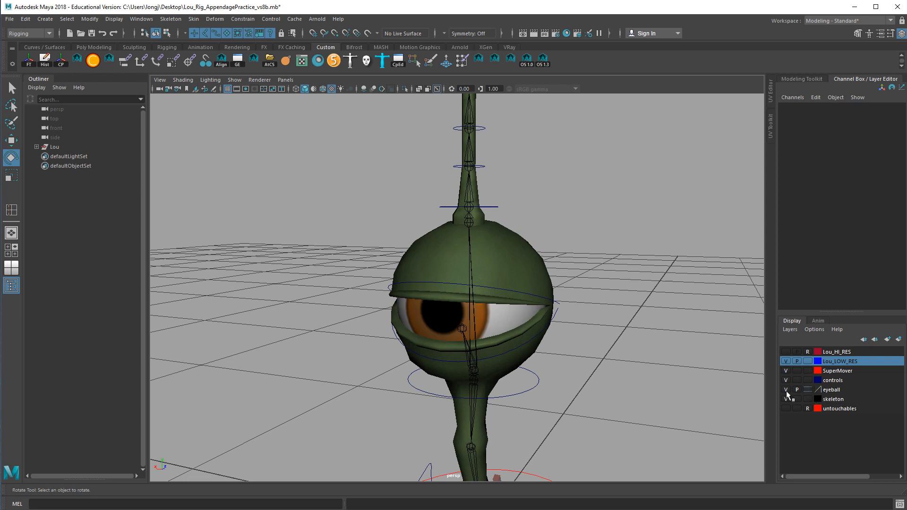
{"action": "left_click", "coordinate": [507, 333]}
{"action": "left_click_drag", "start_coordinate": [508, 332], "coordinate": [596, 381]}
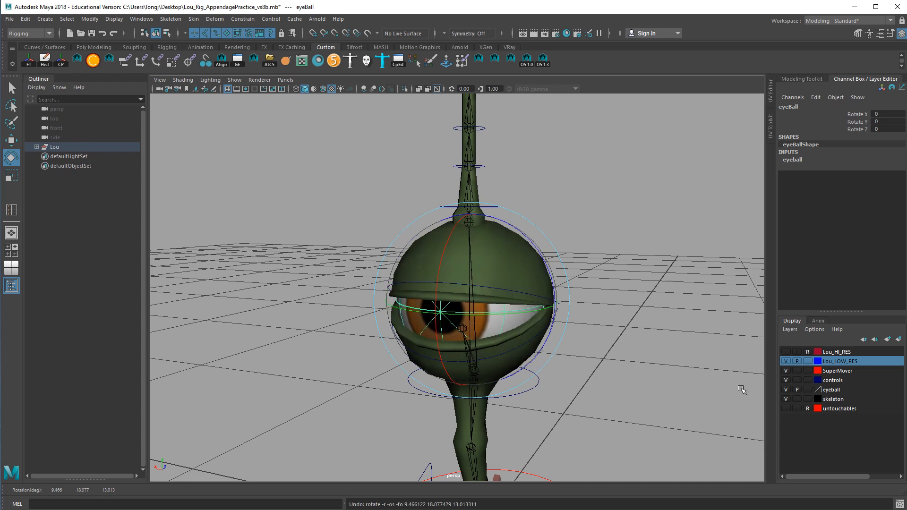
Step: Set the Lou_LOW_RES layer to reference, try selecting its geometry, and toggle the layer's visibility off and on
{"action": "left_click", "coordinate": [808, 362]}
{"action": "left_click", "coordinate": [808, 362]}
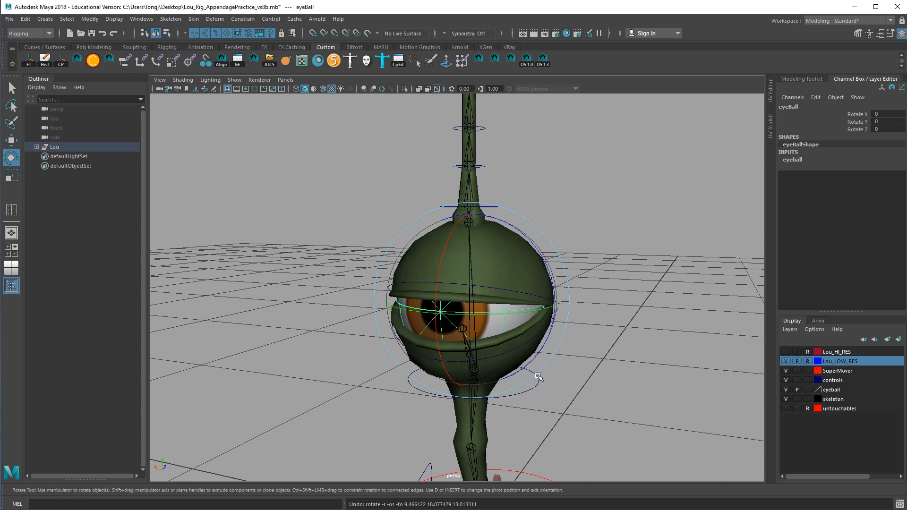
{"action": "left_click", "coordinate": [508, 348]}
{"action": "left_click", "coordinate": [508, 327]}
{"action": "left_click", "coordinate": [625, 334]}
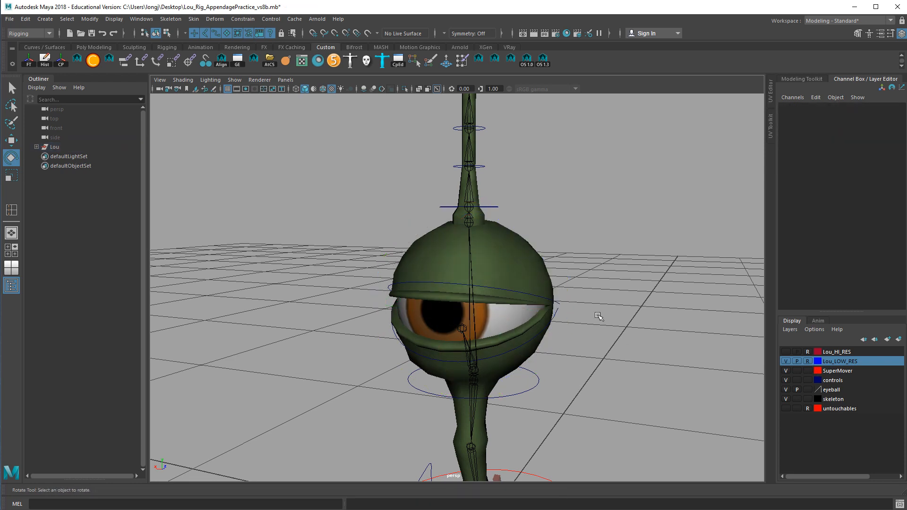
{"action": "left_click", "coordinate": [535, 257]}
{"action": "left_click", "coordinate": [599, 246]}
{"action": "left_click", "coordinate": [788, 362]}
{"action": "left_click", "coordinate": [788, 362]}
Step: Select the superMover control around Lou's foot, test-scale the whole rig, and undo the scaling
{"action": "right_click_drag", "start_coordinate": [624, 374], "coordinate": [526, 427], "text": "alt"}
{"action": "middle_click_drag", "start_coordinate": [527, 428], "coordinate": [526, 399], "text": "alt"}
{"action": "left_click_drag", "start_coordinate": [526, 400], "coordinate": [558, 426]}
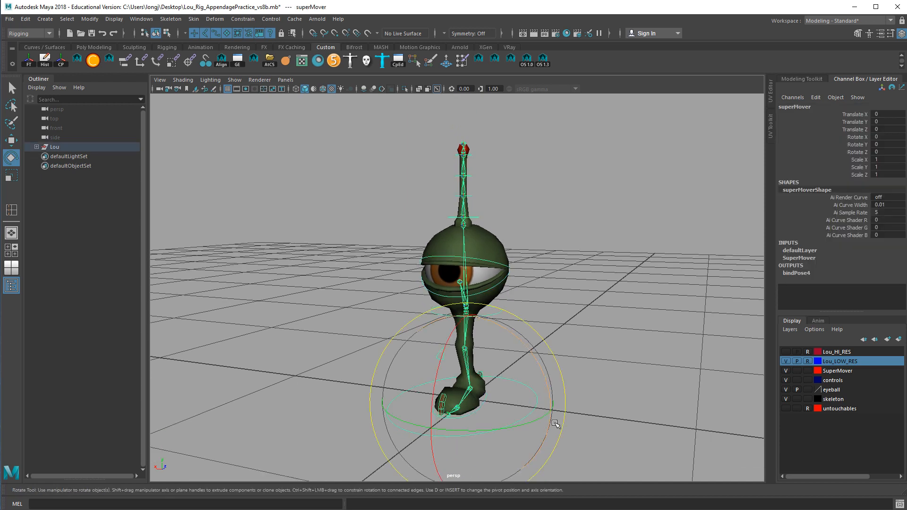
{"action": "key", "text": "r"}
{"action": "middle_click_drag", "start_coordinate": [631, 397], "coordinate": [673, 425]}
{"action": "key", "text": "ctrl+z"}
{"action": "right_click_drag", "start_coordinate": [618, 393], "coordinate": [692, 403], "text": "alt"}
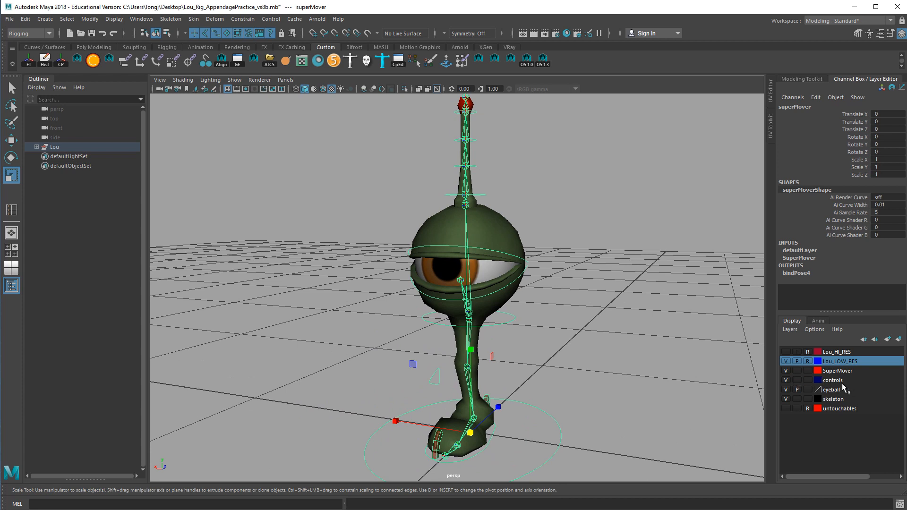
Step: Set the skeleton layer to reference, clear the selection, and hide the skeleton layer
{"action": "left_click", "coordinate": [797, 389]}
{"action": "left_click", "coordinate": [808, 400]}
{"action": "left_click", "coordinate": [560, 377]}
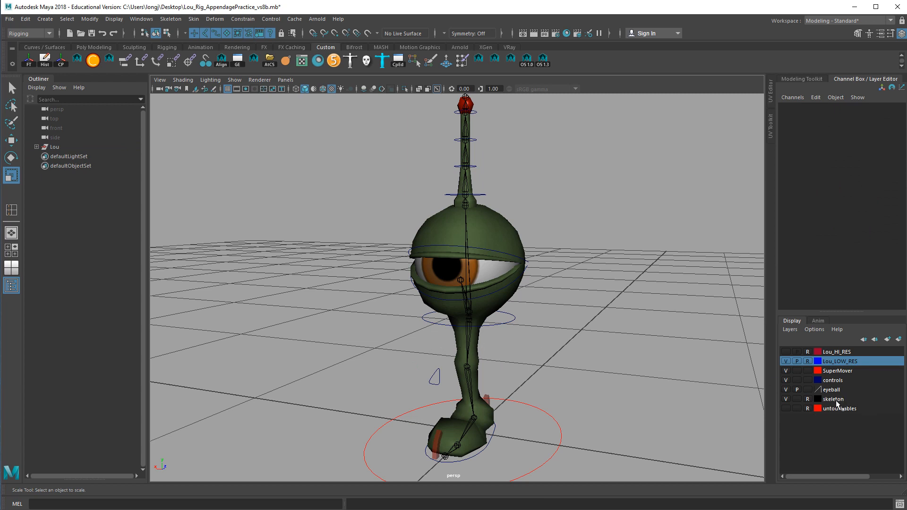
{"action": "left_click", "coordinate": [787, 399]}
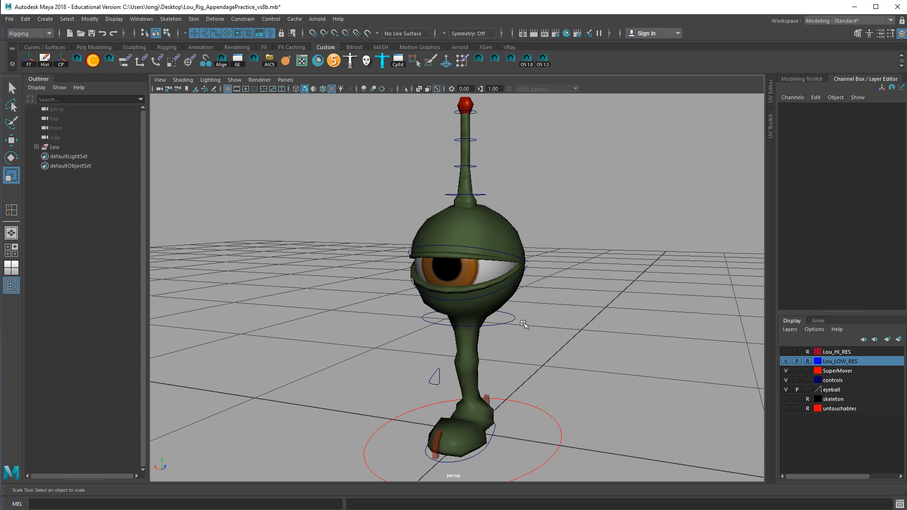
Step: Hide the controls layer and toggle the SuperMover layer off and on to check which curves belong to them
{"action": "left_click_drag", "start_coordinate": [522, 336], "coordinate": [559, 347], "text": "alt"}
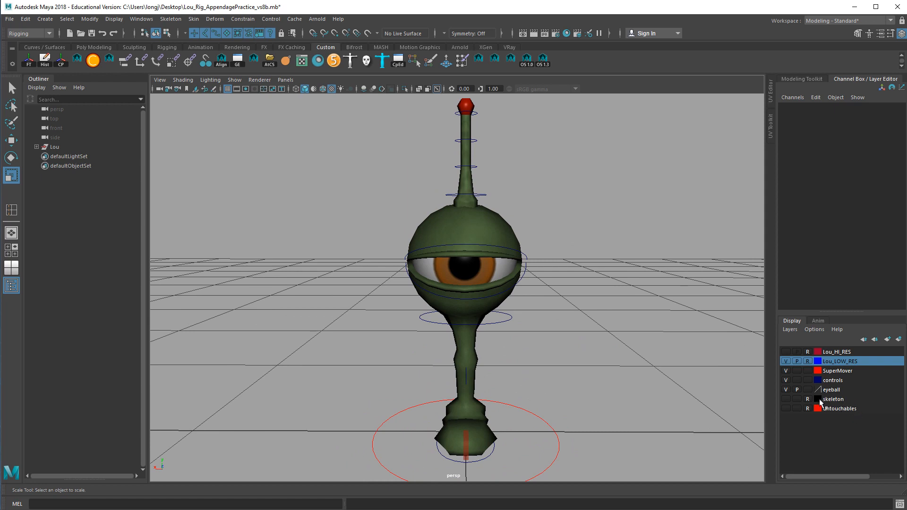
{"action": "mouse_move", "coordinate": [541, 380]}
{"action": "left_mouse_down", "text": "alt"}
{"action": "mouse_move", "coordinate": [557, 381]}
{"action": "mouse_move", "coordinate": [531, 380]}
{"action": "left_mouse_up", "text": "alt"}
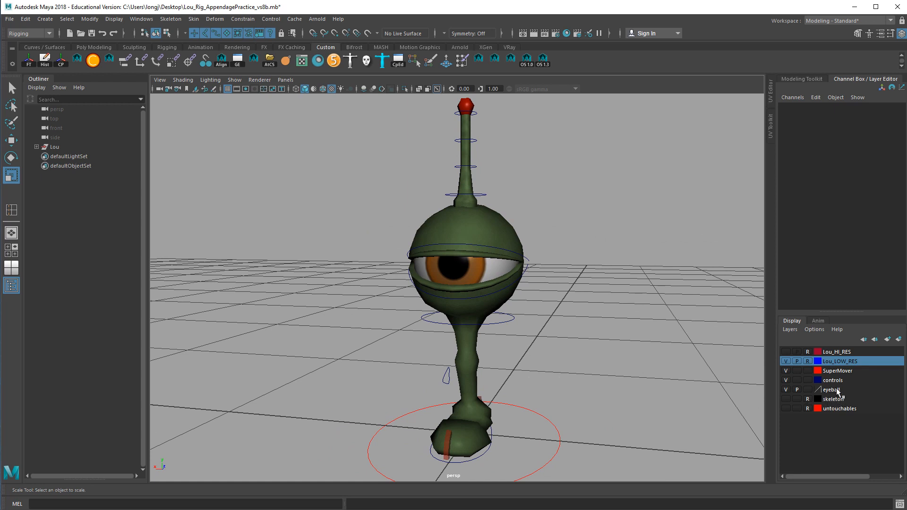
{"action": "left_click", "coordinate": [786, 381]}
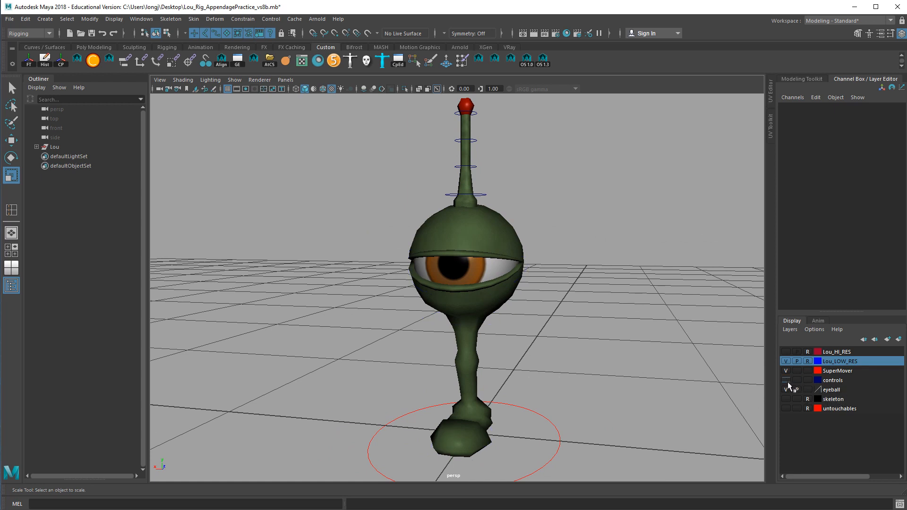
{"action": "right_click_drag", "start_coordinate": [597, 378], "coordinate": [519, 400], "text": "alt"}
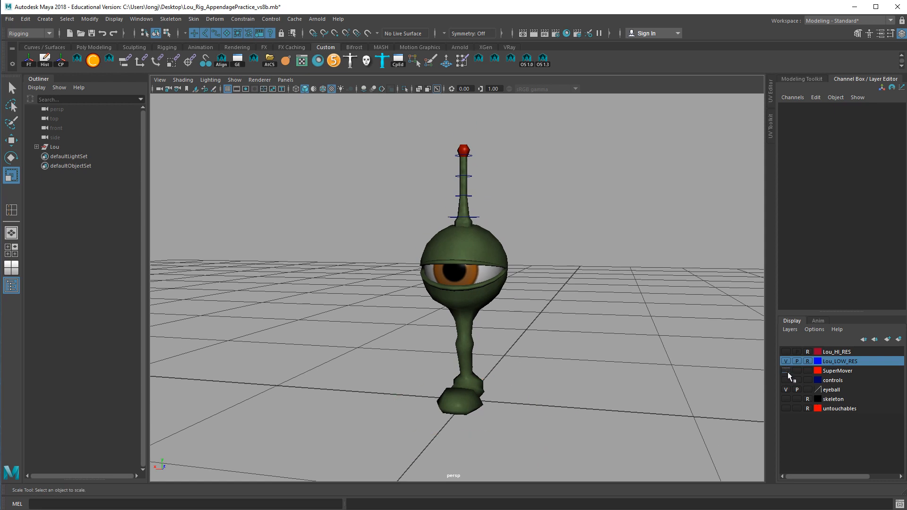
{"action": "right_click_drag", "start_coordinate": [581, 345], "coordinate": [592, 308], "text": "alt"}
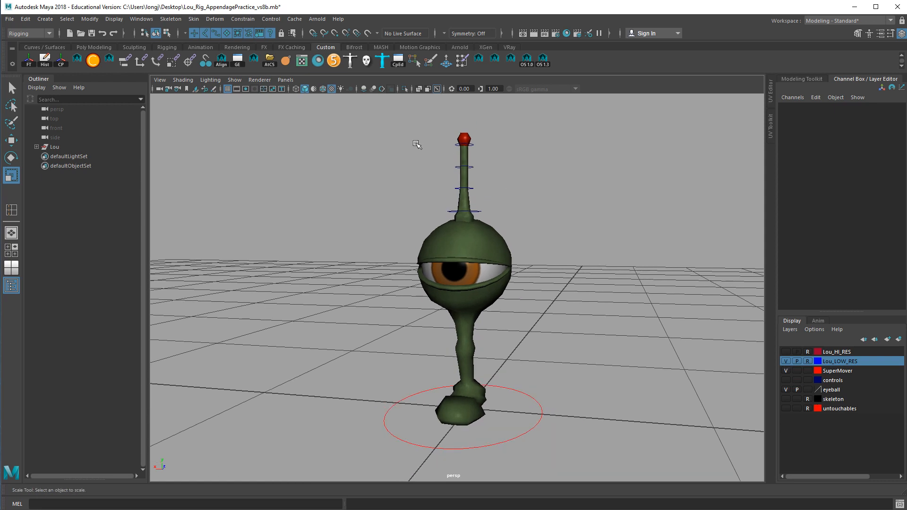
Step: Add the four antenna control curves to the controls layer, clear the selection, and show the layer again
{"action": "left_click_drag", "start_coordinate": [380, 124], "coordinate": [583, 227]}
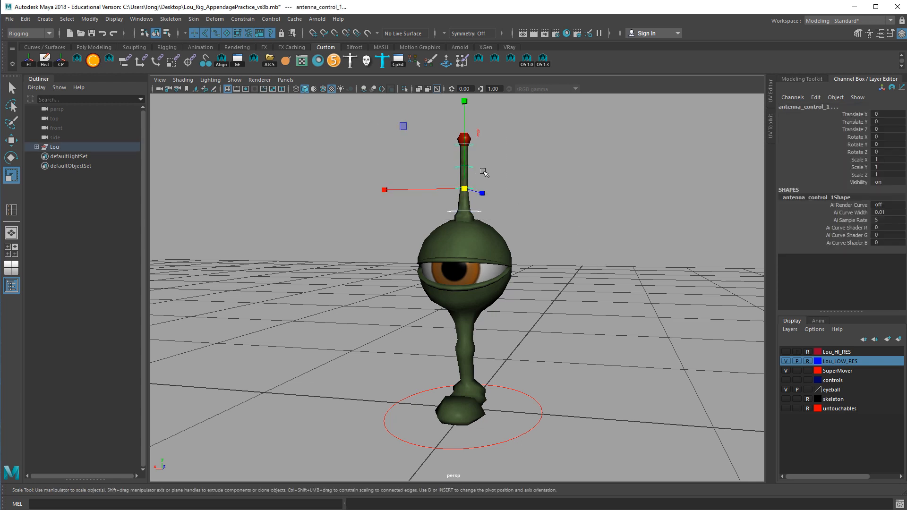
{"action": "right_click", "coordinate": [841, 380]}
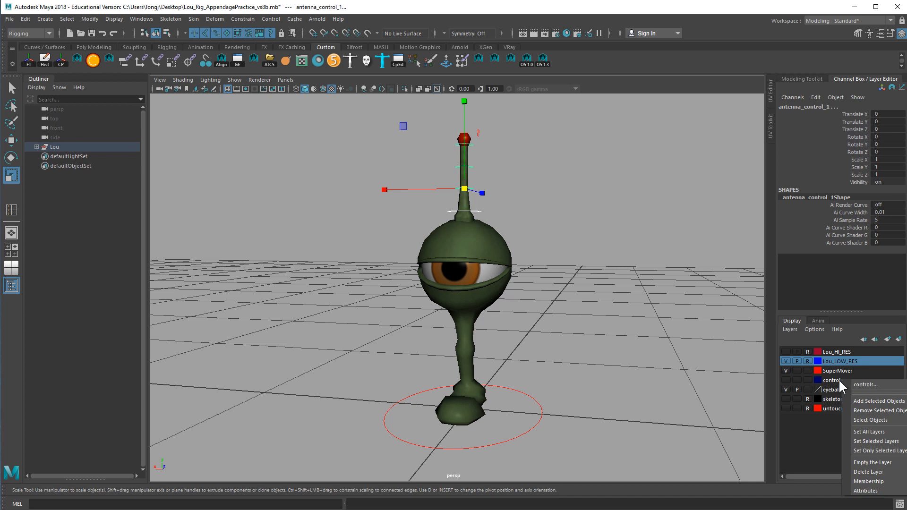
{"action": "left_click", "coordinate": [866, 401]}
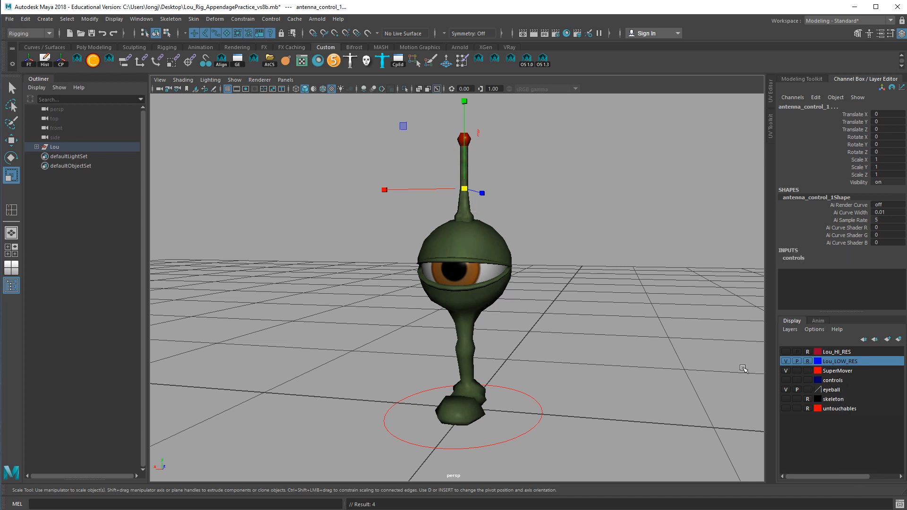
{"action": "left_click", "coordinate": [652, 369]}
{"action": "left_click", "coordinate": [786, 381]}
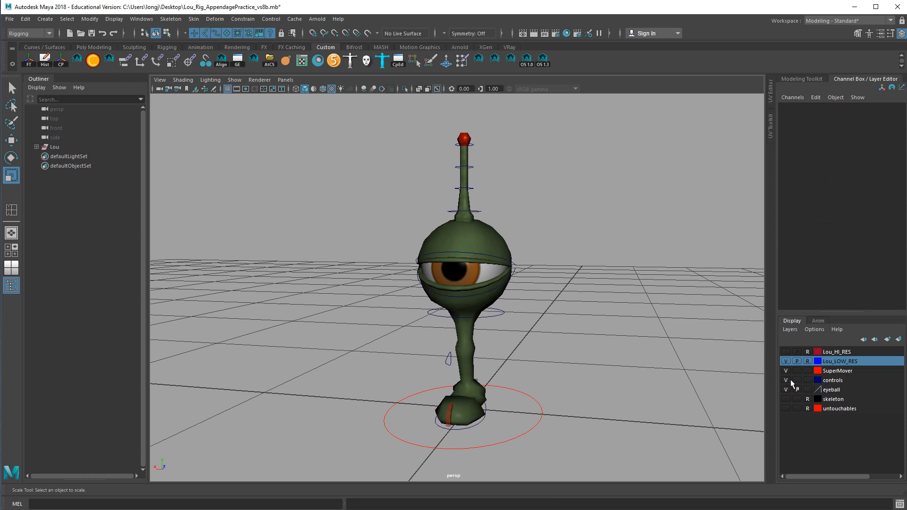
Step: Rotate the body control below Lou's head to tilt the head and antenna sideways, and clear the selection
{"action": "left_click_drag", "start_coordinate": [547, 375], "coordinate": [524, 367], "text": "alt"}
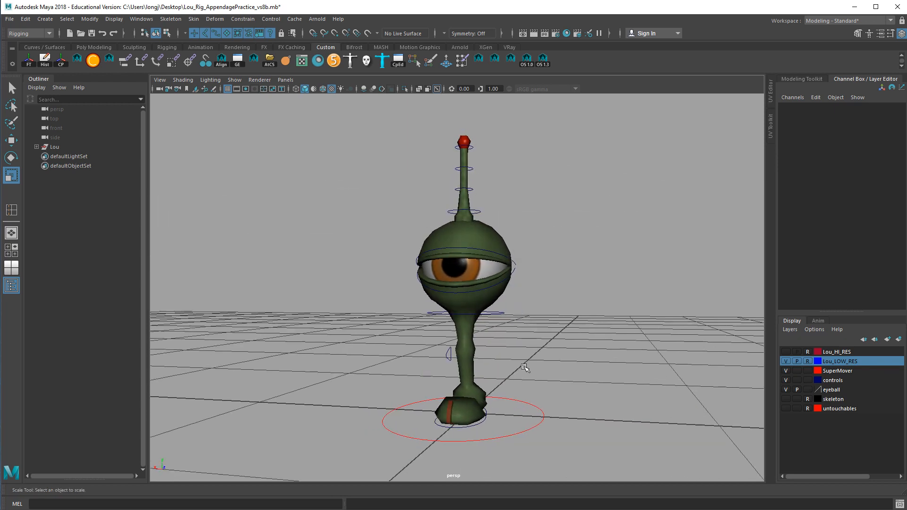
{"action": "left_click", "coordinate": [495, 312]}
{"action": "key", "text": "e"}
{"action": "left_click_drag", "start_coordinate": [494, 307], "coordinate": [490, 288]}
{"action": "left_click", "coordinate": [587, 188]}
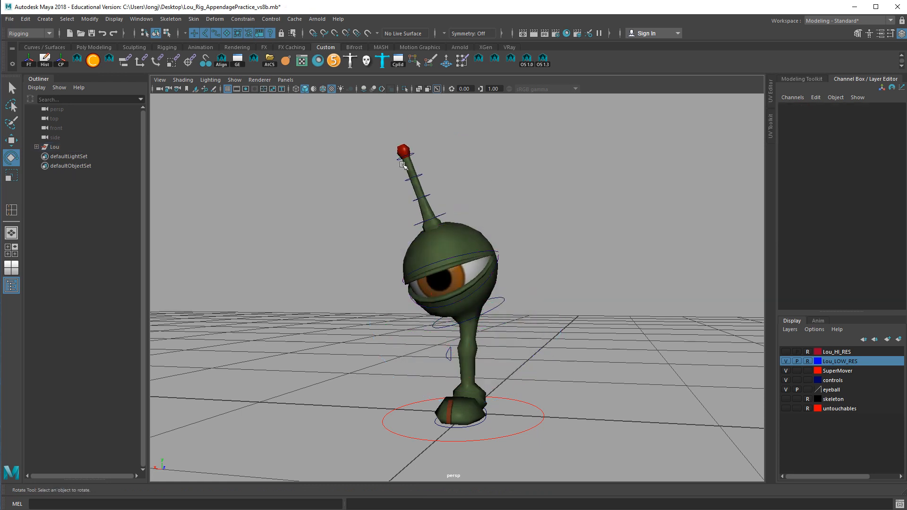
Step: Pose Lou by bending the antenna controls together, opening the eyelids, and rotating the eyeball
{"action": "left_click_drag", "start_coordinate": [397, 164], "coordinate": [398, 242]}
{"action": "left_click", "coordinate": [630, 279]}
{"action": "left_click_drag", "start_coordinate": [556, 290], "coordinate": [568, 287], "text": "alt"}
{"action": "left_click", "coordinate": [456, 229]}
{"action": "left_click", "coordinate": [577, 282]}
{"action": "left_click", "coordinate": [472, 255]}
{"action": "left_click_drag", "start_coordinate": [468, 265], "coordinate": [534, 284]}
{"action": "left_click", "coordinate": [719, 314]}
{"action": "left_click", "coordinate": [462, 280]}
{"action": "left_click", "coordinate": [634, 352]}
Step: Test moving the body control below the head to lower Lou's body and bend the leg
{"action": "left_click_drag", "start_coordinate": [493, 309], "coordinate": [509, 332]}
{"action": "key", "text": "w"}
{"action": "left_click", "coordinate": [456, 298]}
{"action": "key", "text": "ctrl+z"}
{"action": "mouse_move", "coordinate": [465, 307]}
{"action": "left_mouse_down"}
{"action": "mouse_move", "coordinate": [474, 334]}
{"action": "mouse_move", "coordinate": [469, 324]}
{"action": "left_mouse_up"}
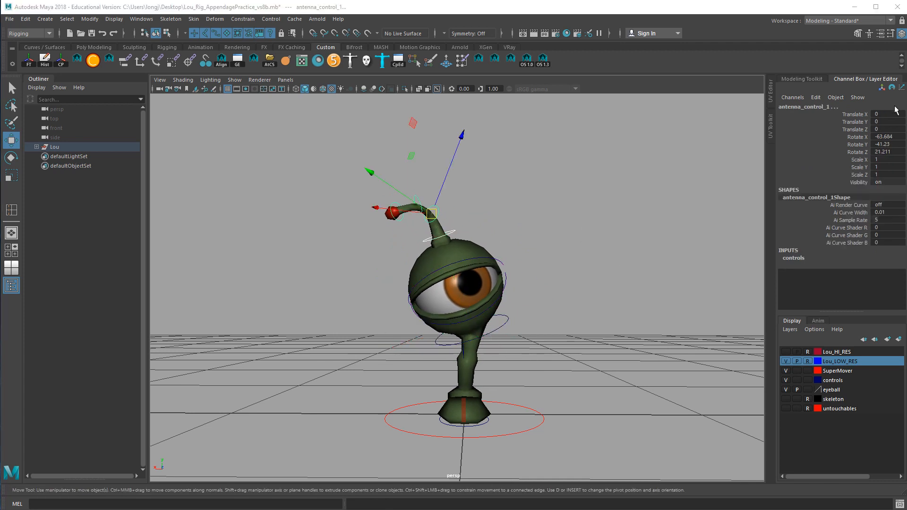
Step: Set Rotate X, Y, Z and Scale X of the selected antenna controls to 0
{"action": "left_click_drag", "start_coordinate": [888, 136], "coordinate": [888, 151]}
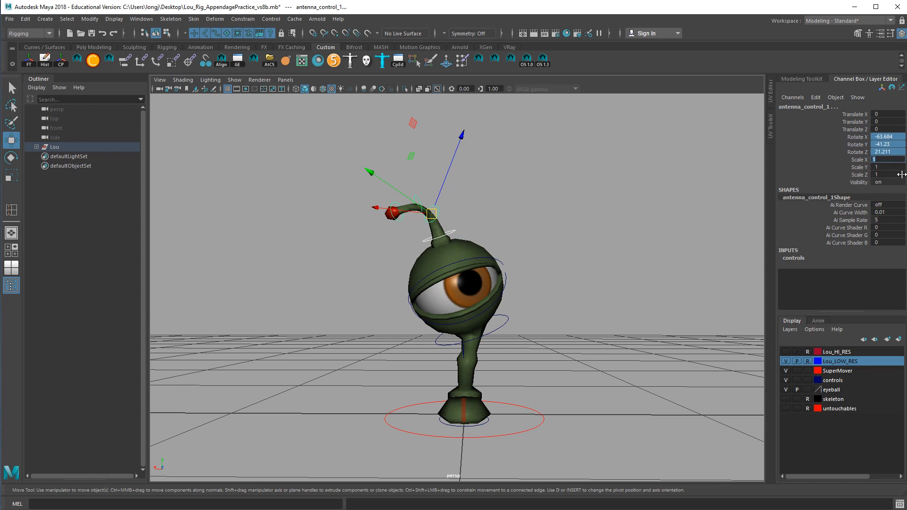
{"action": "type", "text": "0"}
{"action": "key", "text": "Return"}
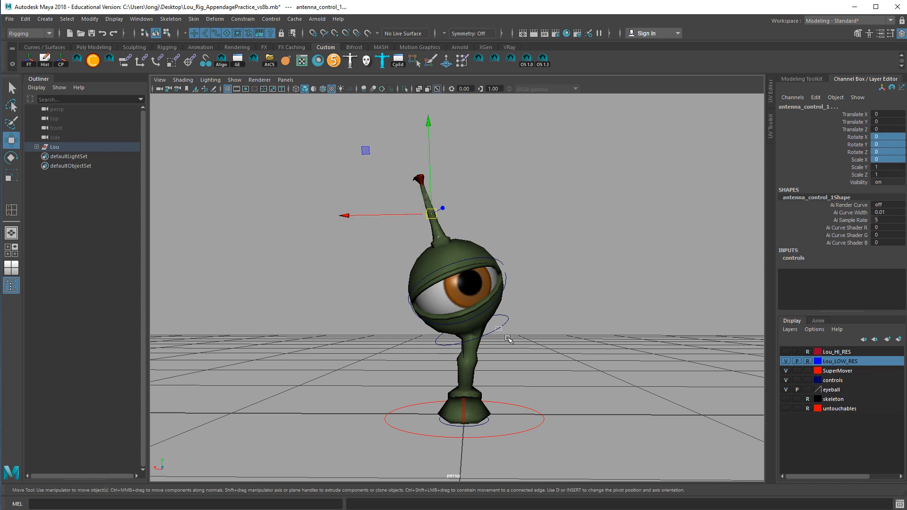
Step: Reset the translation and rotation of the body control below the head to 0, and clear the selection
{"action": "left_click", "coordinate": [507, 337]}
{"action": "left_click_drag", "start_coordinate": [888, 114], "coordinate": [893, 160]}
{"action": "type", "text": "0"}
{"action": "key", "text": "Return"}
{"action": "left_click", "coordinate": [548, 220]}
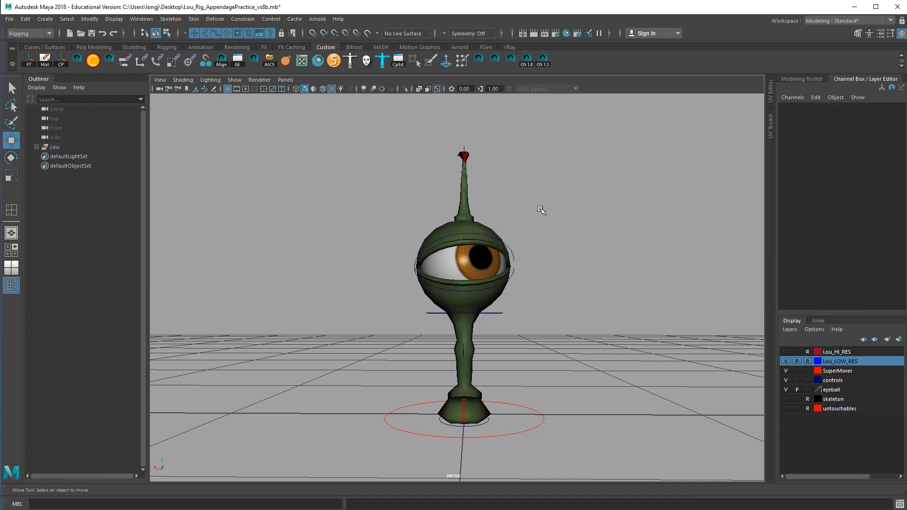
Step: Select all the antenna controls, set their Scale X, Y and Z to 1, and clear the selection
{"action": "middle_click_drag", "start_coordinate": [547, 219], "coordinate": [545, 330], "text": "alt"}
{"action": "right_click_drag", "start_coordinate": [545, 329], "coordinate": [677, 375], "text": "alt"}
{"action": "left_click_drag", "start_coordinate": [677, 374], "coordinate": [612, 379], "text": "alt"}
{"action": "left_click_drag", "start_coordinate": [420, 151], "coordinate": [500, 353]}
{"action": "left_click_drag", "start_coordinate": [894, 163], "coordinate": [896, 176]}
{"action": "type", "text": "1"}
{"action": "key", "text": "Return"}
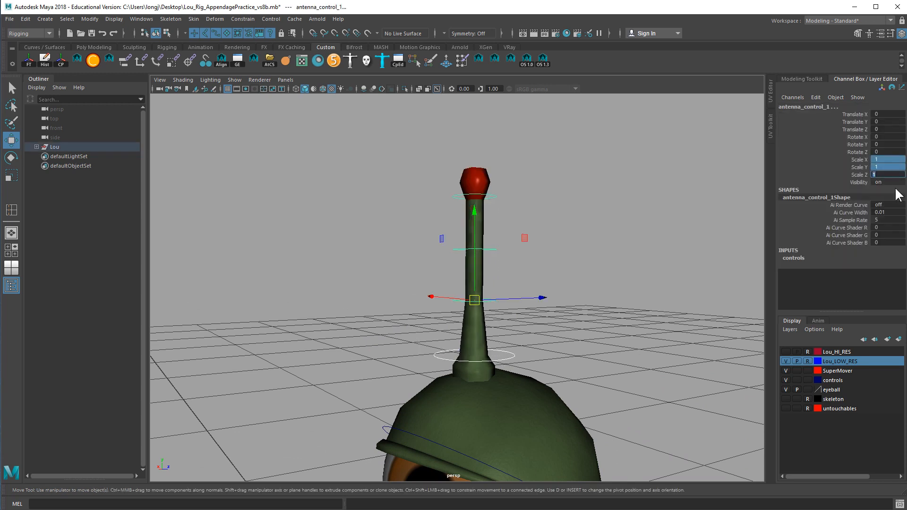
{"action": "left_click", "coordinate": [689, 239]}
Step: Test-rotate antenna_control_1 in different directions and undo the rotations
{"action": "left_click_drag", "start_coordinate": [688, 238], "coordinate": [623, 294], "text": "alt"}
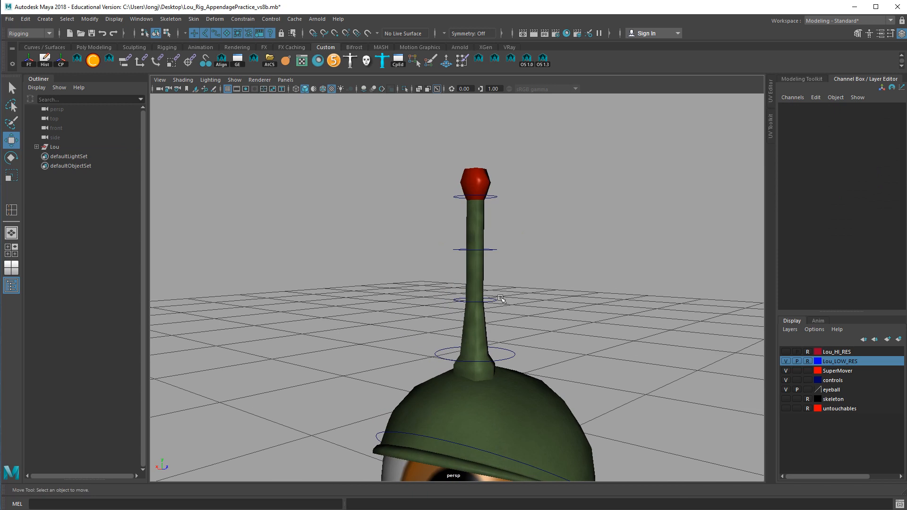
{"action": "left_click_drag", "start_coordinate": [492, 296], "coordinate": [515, 301], "text": "alt"}
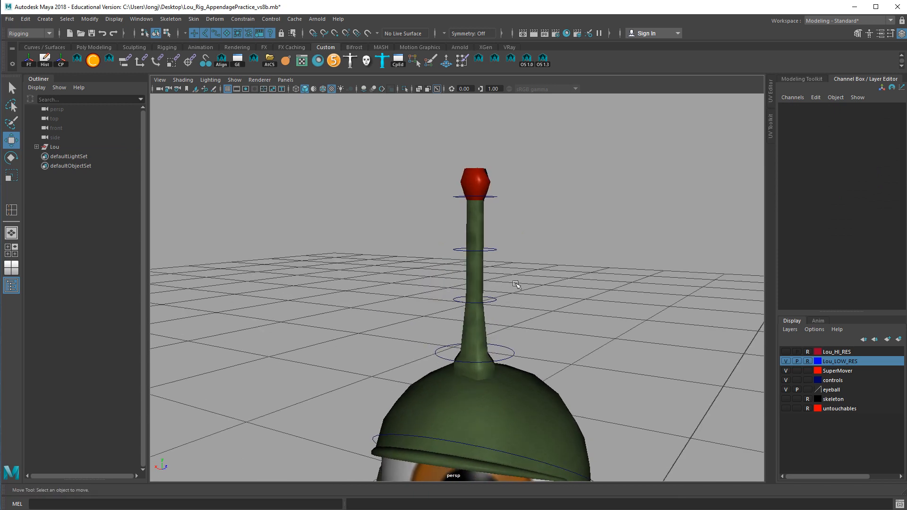
{"action": "left_click", "coordinate": [497, 302]}
{"action": "key", "text": "e"}
{"action": "left_click_drag", "start_coordinate": [500, 270], "coordinate": [485, 304]}
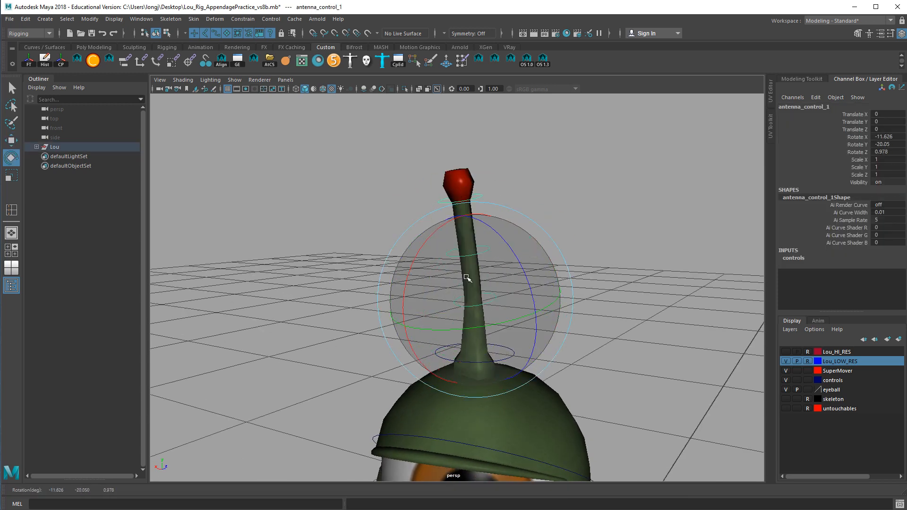
{"action": "key", "text": "ctrl+z"}
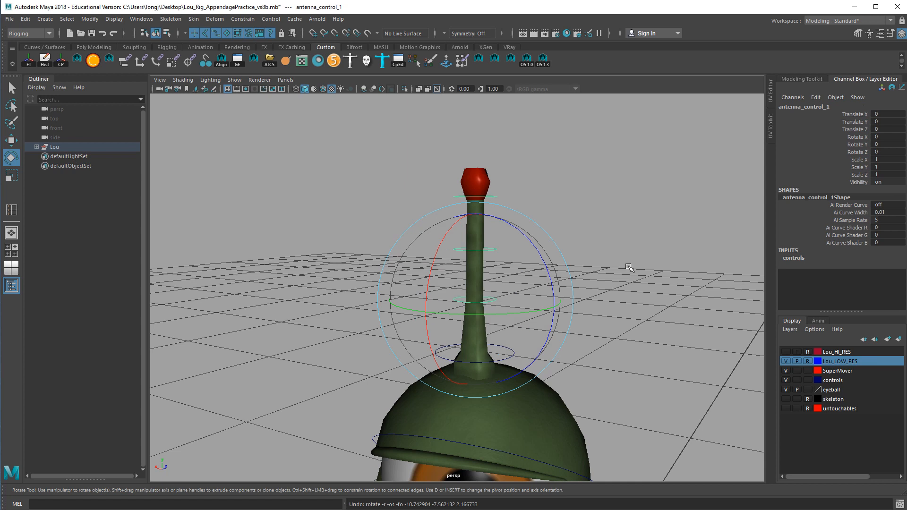
{"action": "left_click_drag", "start_coordinate": [519, 273], "coordinate": [522, 344]}
{"action": "key", "text": "ctrl+z"}
Step: Test-move antenna_control_1 away from the antenna and undo the moves
{"action": "key", "text": "w"}
{"action": "left_click_drag", "start_coordinate": [476, 305], "coordinate": [396, 338]}
{"action": "key", "text": "ctrl+z"}
{"action": "key", "text": "ctrl+z"}
{"action": "key", "text": "ctrl+z"}
{"action": "key", "text": "ctrl+z"}
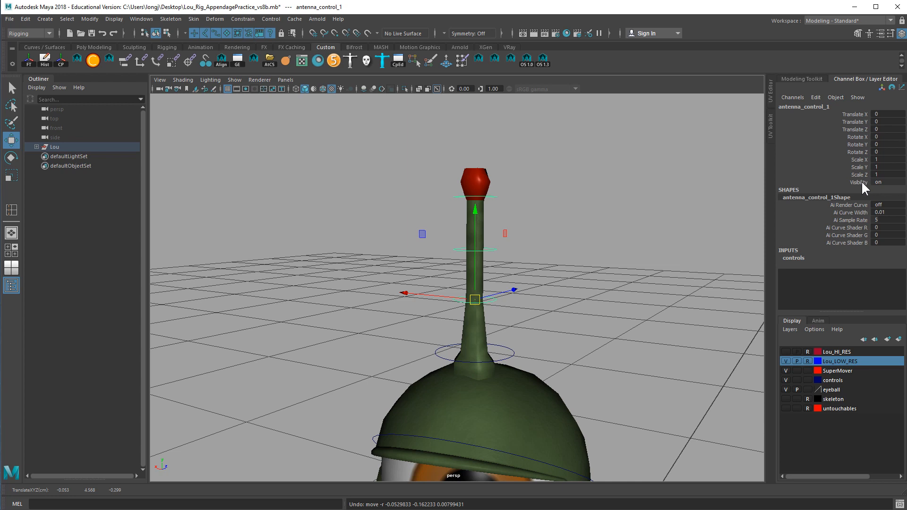
Step: Set the Visibility of antenna_control_1 to 0 and restore it to 1
{"action": "left_click", "coordinate": [878, 182]}
{"action": "type", "text": "0"}
{"action": "key", "text": "Return"}
{"action": "type", "text": "1"}
{"action": "key", "text": "Return"}
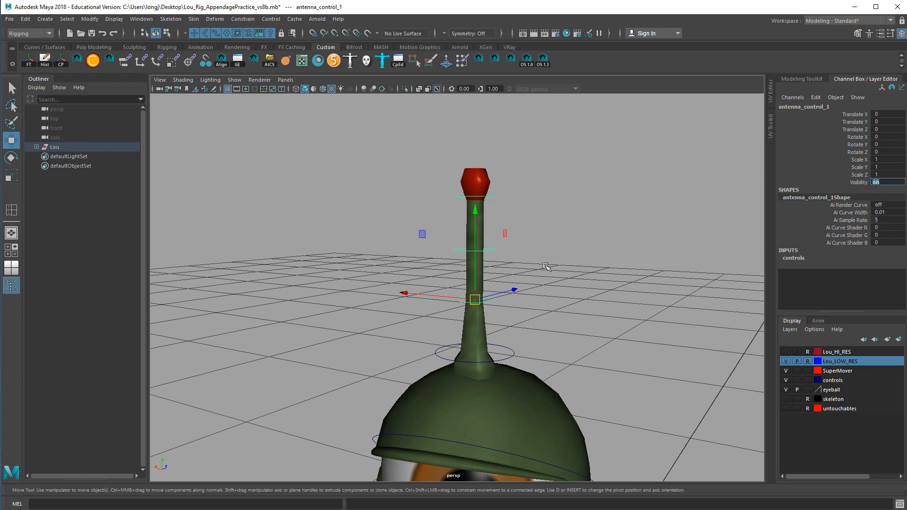
Step: Test-scale antenna_control_1 uniformly and undo the scaling
{"action": "key", "text": "r"}
{"action": "left_click_drag", "start_coordinate": [482, 306], "coordinate": [631, 310]}
{"action": "key", "text": "ctrl+z"}
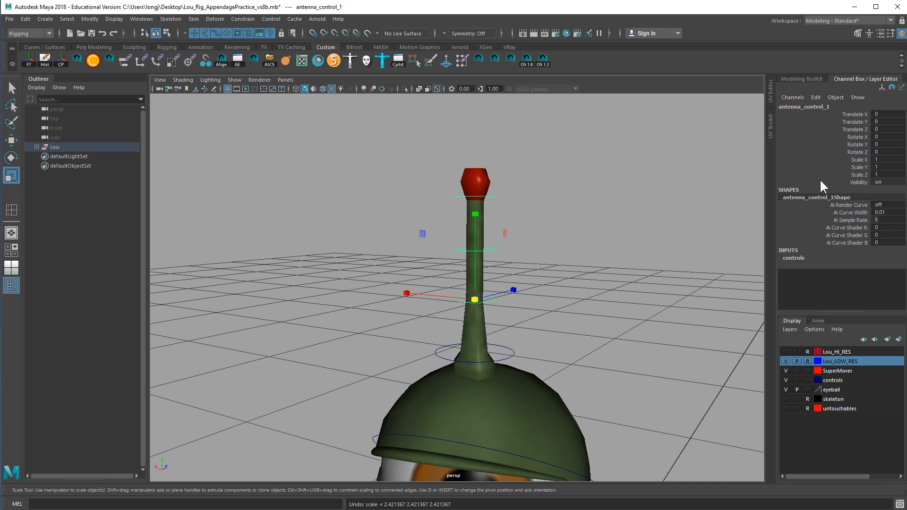
Step: Inspect antenna_control_base, test-scale antenna_control_3 at the antenna's tip uniformly, and undo the scaling
{"action": "left_click", "coordinate": [473, 321]}
{"action": "left_click", "coordinate": [514, 354]}
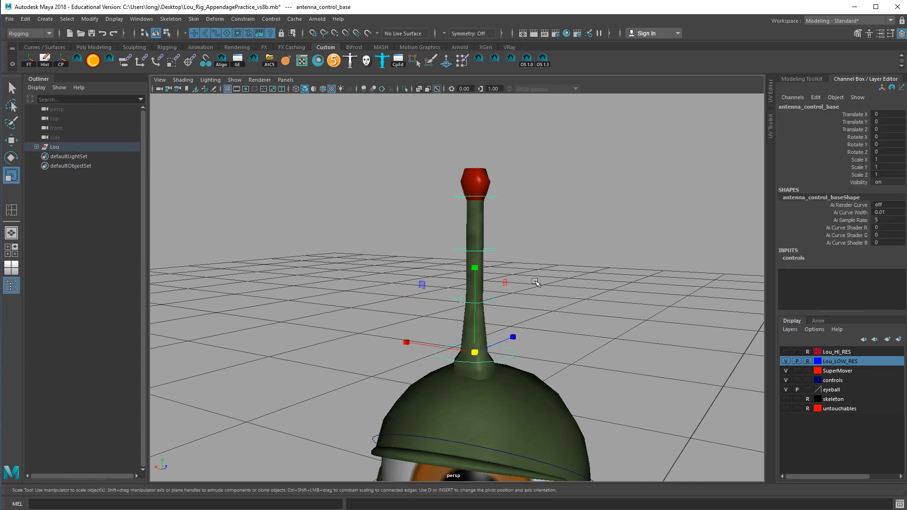
{"action": "left_click", "coordinate": [498, 201]}
{"action": "middle_click_drag", "start_coordinate": [500, 204], "coordinate": [507, 214]}
{"action": "key", "text": "ctrl+z"}
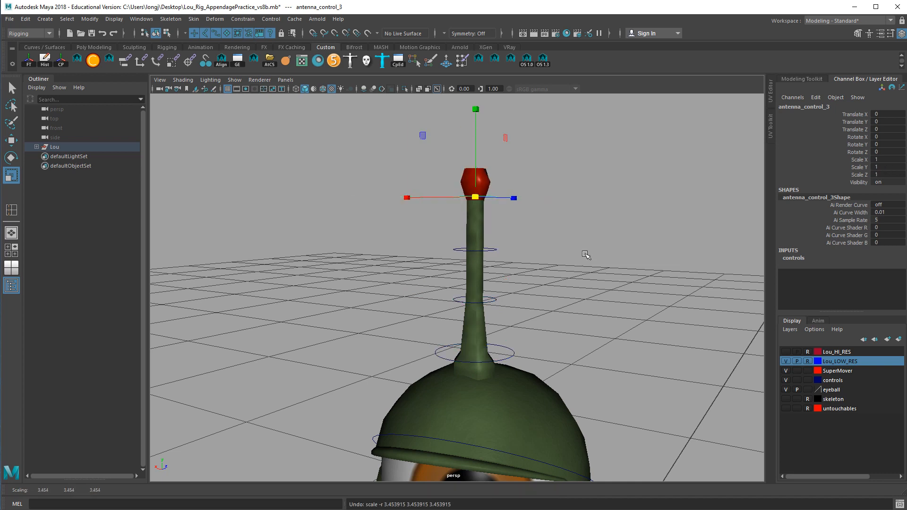
Step: Lock the Translate, Scale and Visibility channels of antenna_control_base at the antenna's foot
{"action": "key", "text": "d"}
{"action": "left_click", "coordinate": [555, 253]}
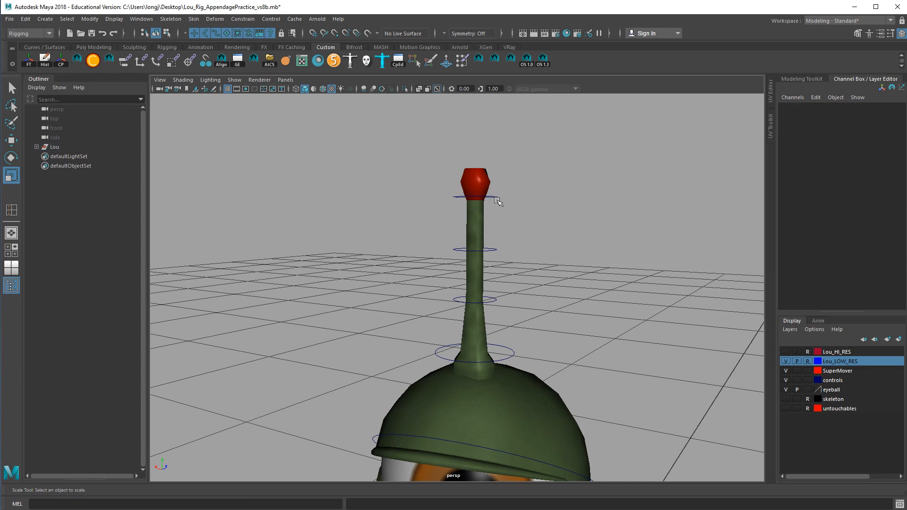
{"action": "left_click", "coordinate": [496, 203]}
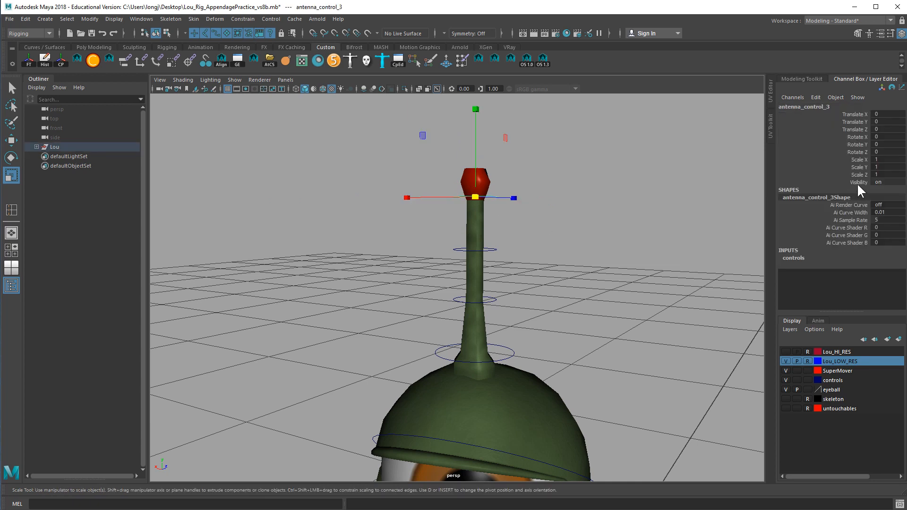
{"action": "left_click", "coordinate": [534, 240]}
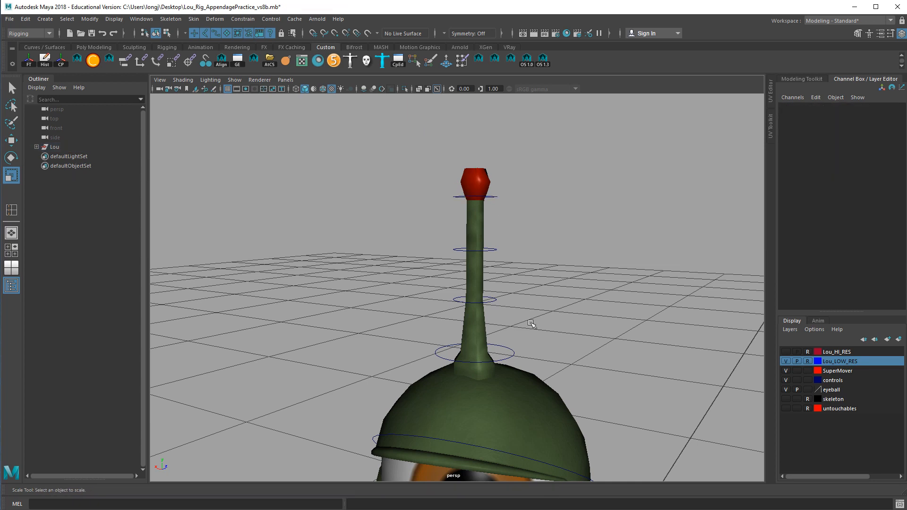
{"action": "left_click", "coordinate": [515, 356]}
{"action": "left_click", "coordinate": [860, 183]}
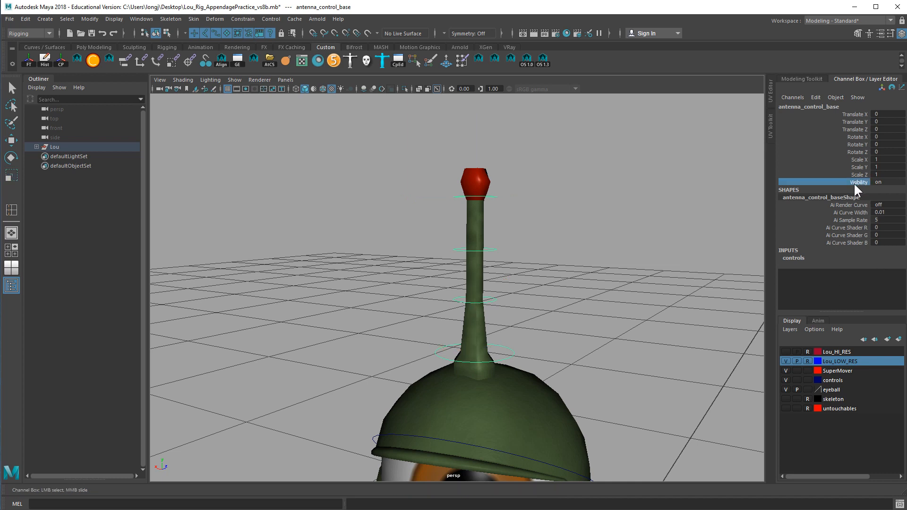
{"action": "left_click_drag", "start_coordinate": [858, 157], "coordinate": [859, 181]}
{"action": "left_click_drag", "start_coordinate": [857, 128], "coordinate": [858, 114], "text": "ctrl"}
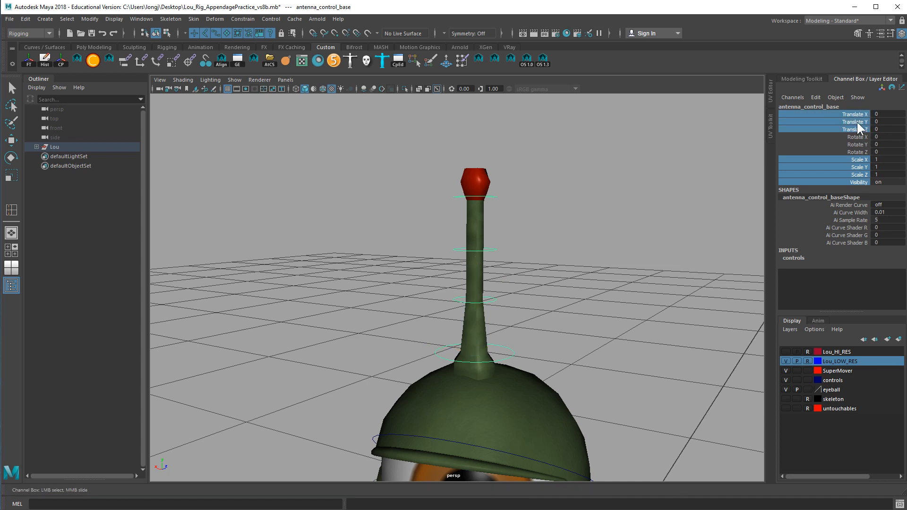
{"action": "right_click", "coordinate": [857, 124]}
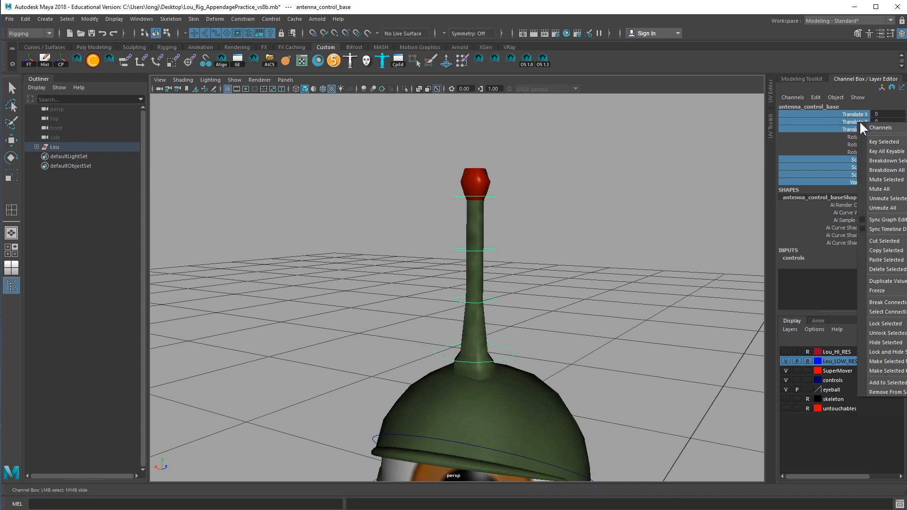
{"action": "left_click", "coordinate": [887, 325]}
Step: Test the locks on antenna_control_base by trying to scale, move and hide it
{"action": "key", "text": "r"}
{"action": "left_click", "coordinate": [522, 378]}
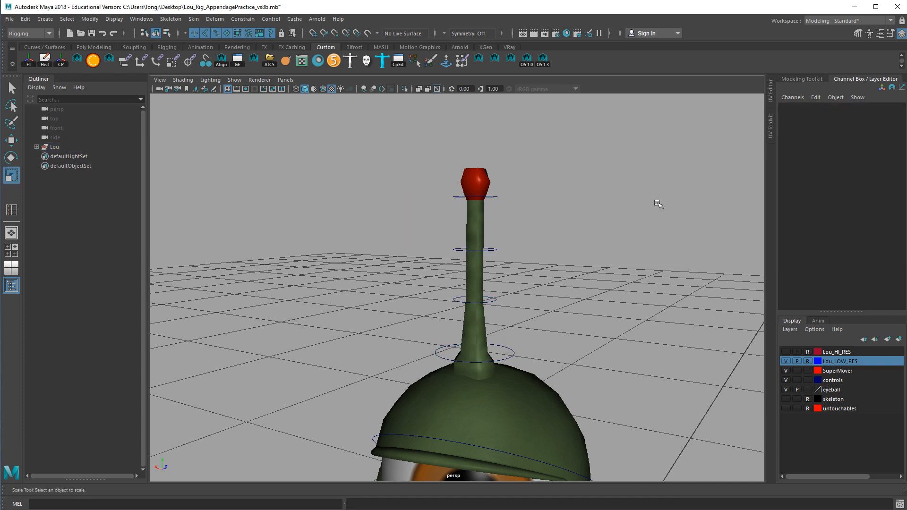
{"action": "left_click", "coordinate": [517, 361]}
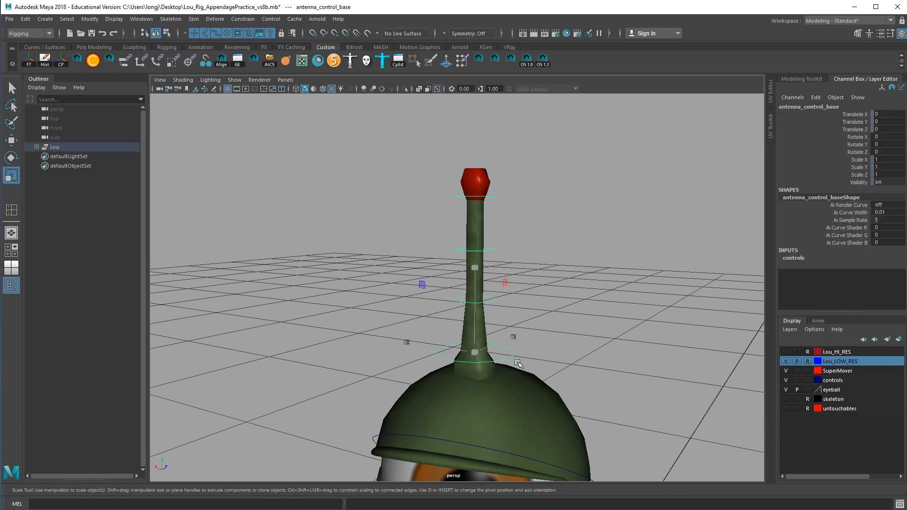
{"action": "key", "text": "w"}
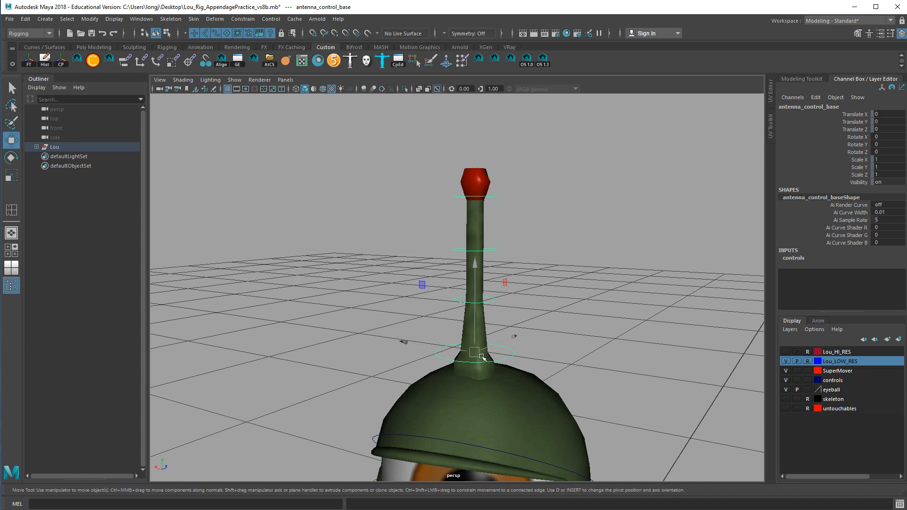
{"action": "left_click", "coordinate": [485, 358]}
{"action": "key", "text": "ctrl+h"}
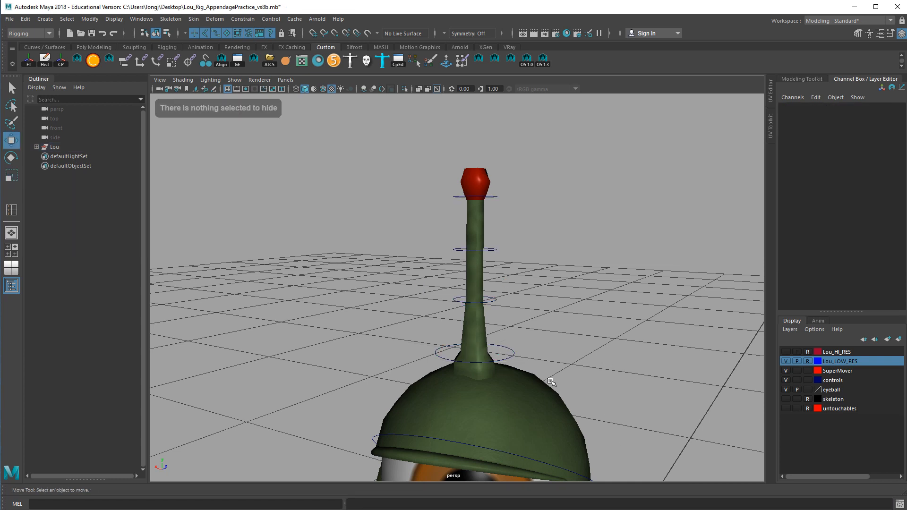
Step: Lock and hide the Translate, Scale and Visibility channels of antenna_control_base, keeping only its rotation channels available
{"action": "left_click", "coordinate": [514, 353]}
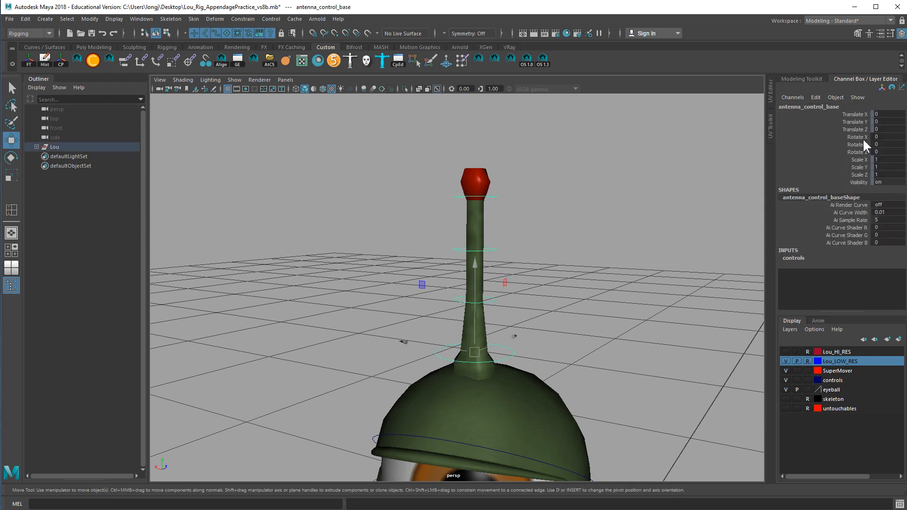
{"action": "left_click_drag", "start_coordinate": [860, 182], "coordinate": [858, 160]}
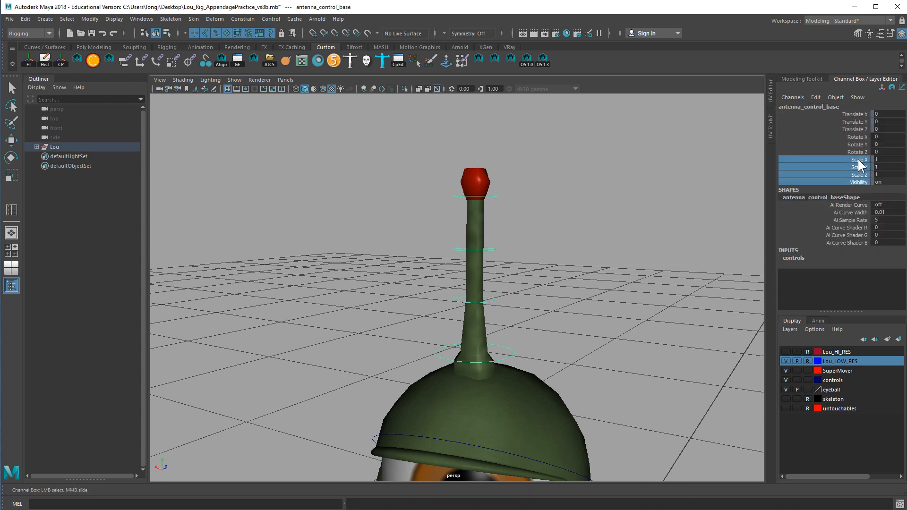
{"action": "left_click_drag", "start_coordinate": [857, 128], "coordinate": [859, 114], "text": "ctrl"}
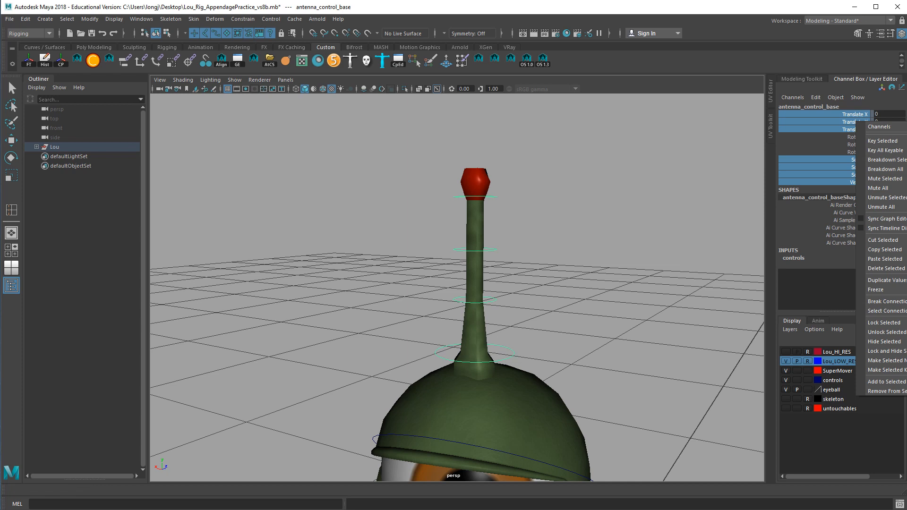
{"action": "left_click", "coordinate": [884, 351]}
{"action": "key", "text": "w"}
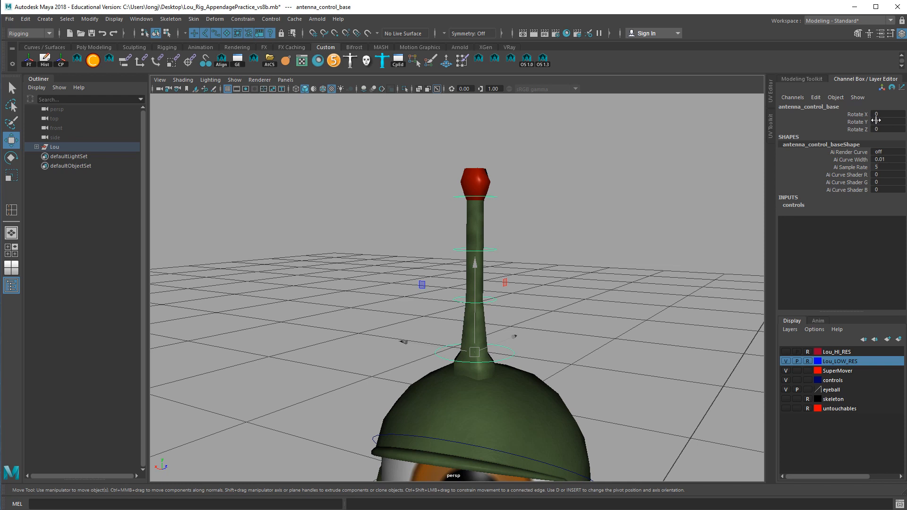
Step: Lock and hide the Translate, Scale and Visibility channels of antenna_control_1 and antenna_control_2 together, and check antenna_control_2
{"action": "left_click", "coordinate": [544, 299]}
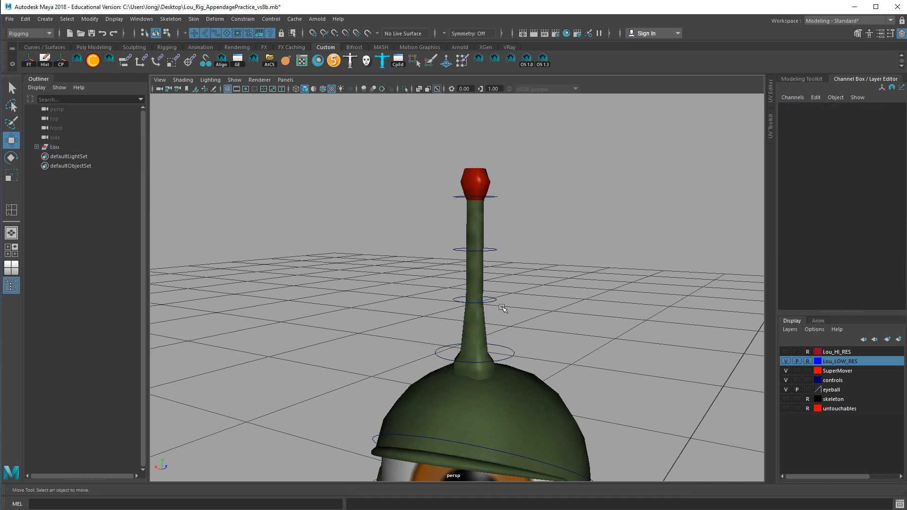
{"action": "left_click", "coordinate": [497, 303]}
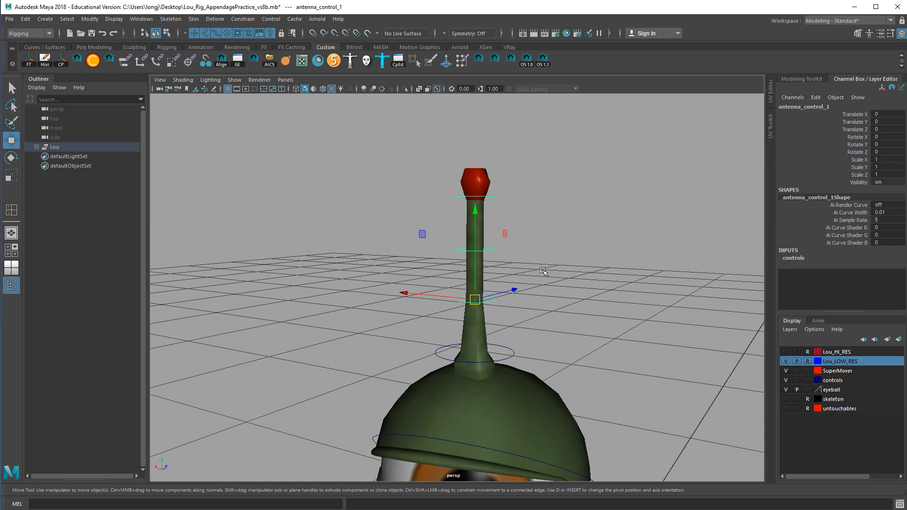
{"action": "left_click", "coordinate": [494, 251]}
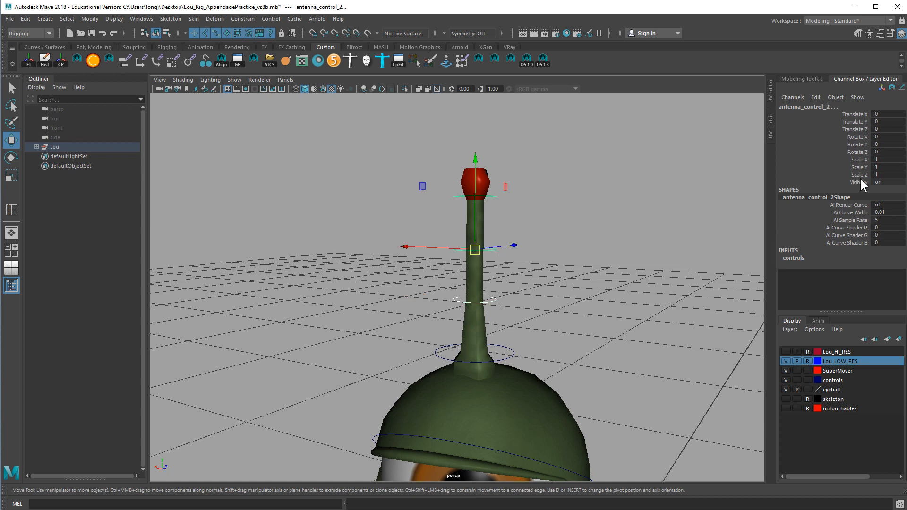
{"action": "left_click_drag", "start_coordinate": [859, 180], "coordinate": [855, 160]}
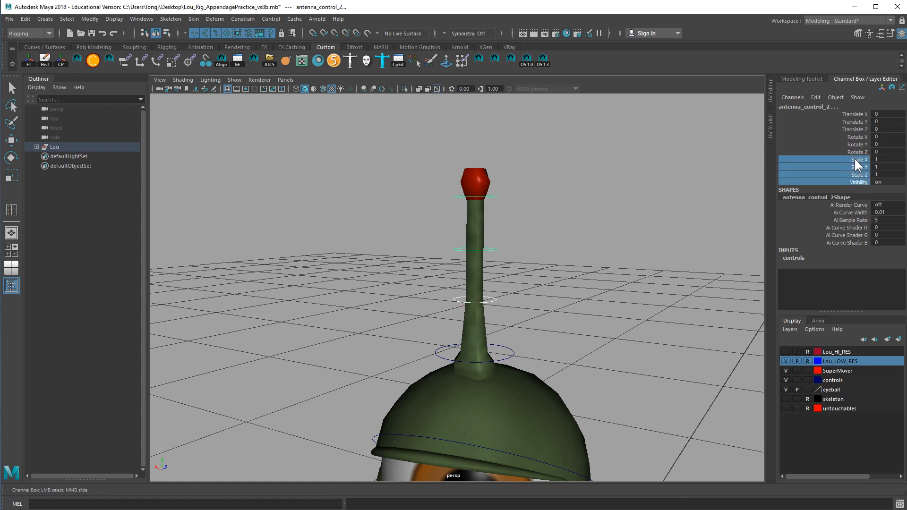
{"action": "left_click_drag", "start_coordinate": [854, 127], "coordinate": [854, 115], "text": "ctrl"}
{"action": "right_click", "coordinate": [855, 115]}
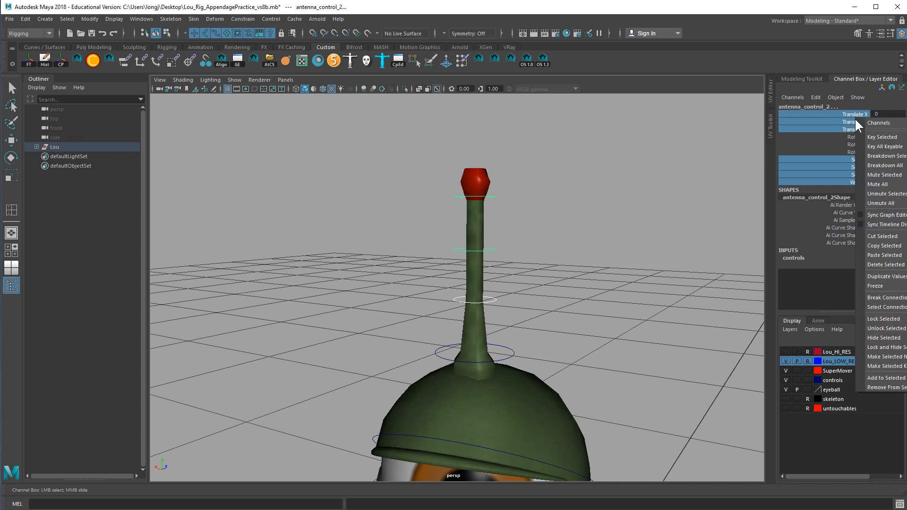
{"action": "left_click", "coordinate": [897, 338]}
{"action": "left_click", "coordinate": [538, 289]}
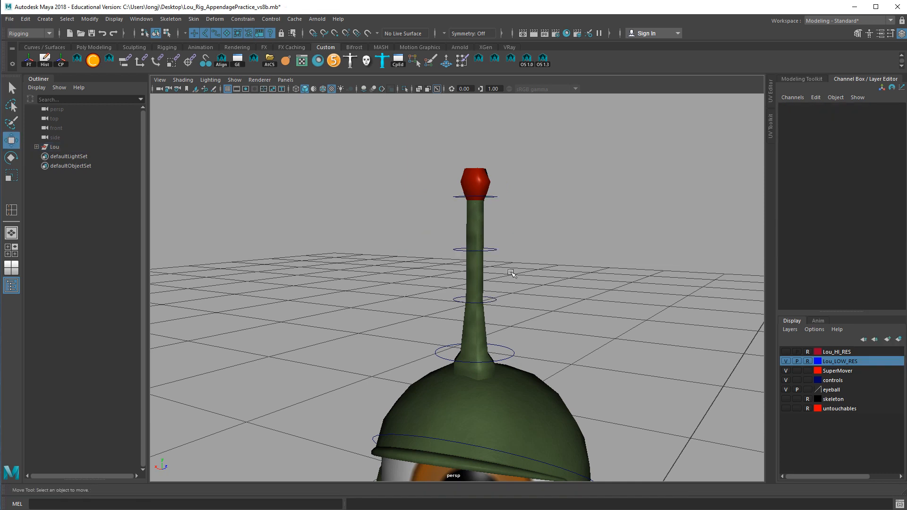
{"action": "left_click", "coordinate": [497, 254]}
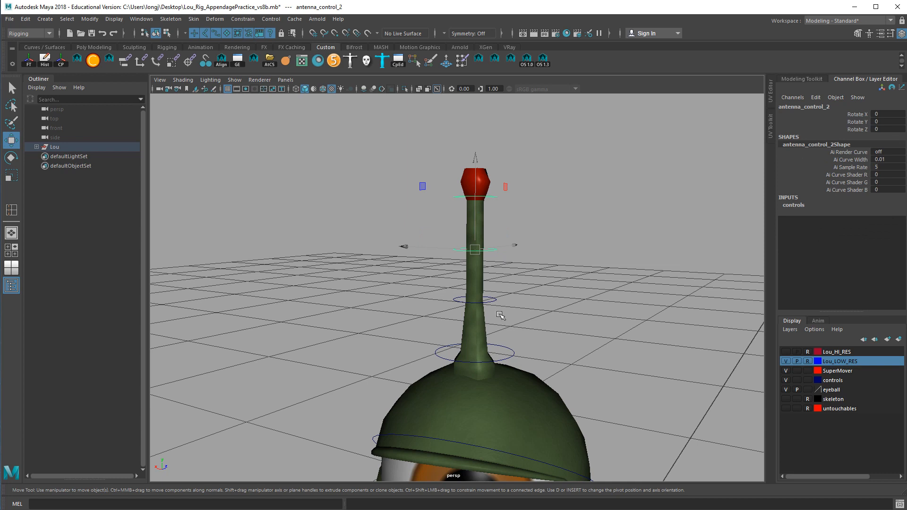
{"action": "left_click", "coordinate": [533, 216]}
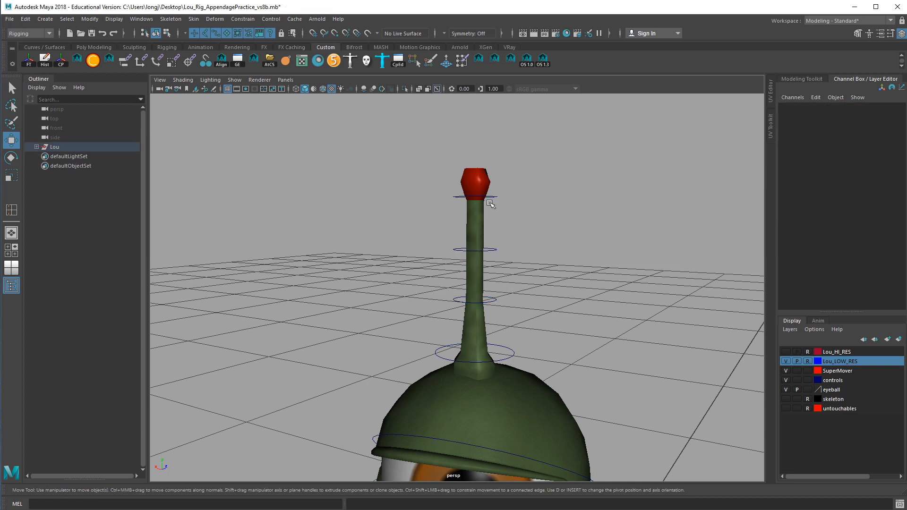
Step: Lock and hide the Translate and Visibility channels of antenna_control_3 at the antenna's tip
{"action": "left_click", "coordinate": [493, 198]}
{"action": "left_click", "coordinate": [860, 182]}
{"action": "left_click_drag", "start_coordinate": [858, 129], "coordinate": [861, 104], "text": "ctrl"}
{"action": "right_click", "coordinate": [859, 121]}
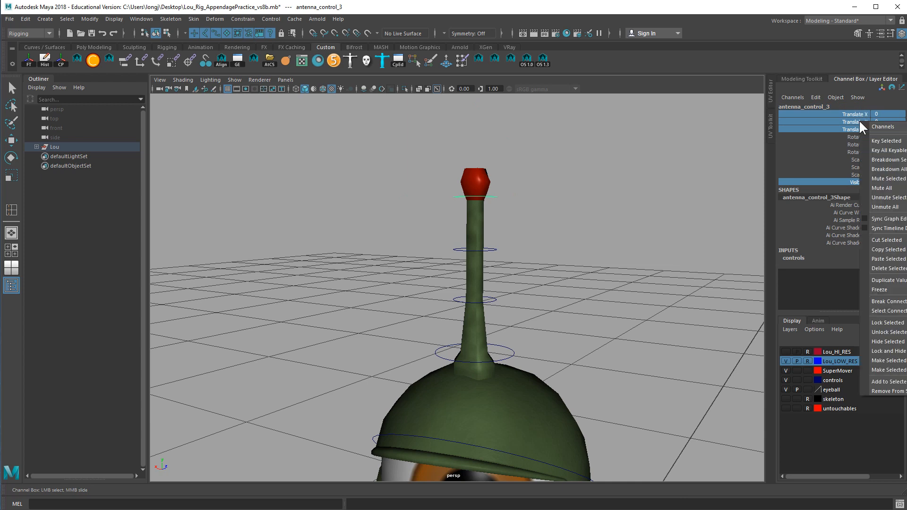
{"action": "left_click", "coordinate": [889, 351]}
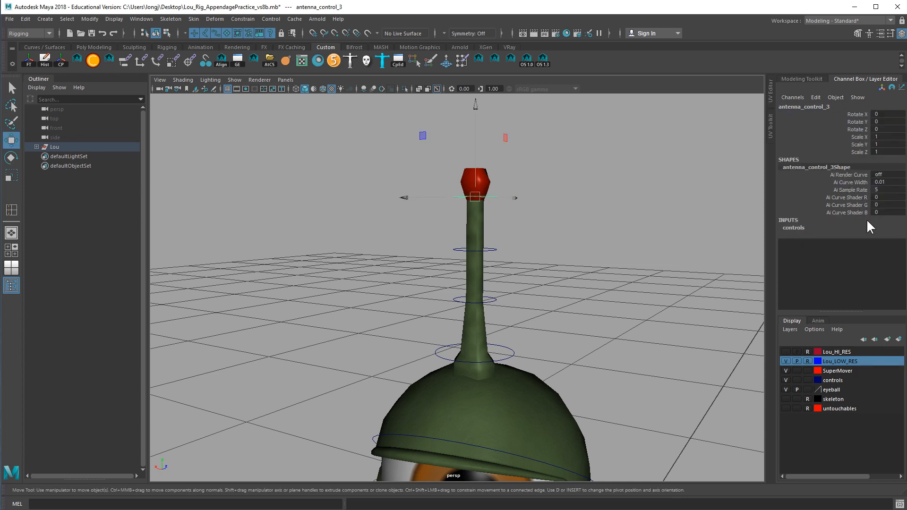
Step: Test-rotate and test-scale antenna_control_3 at the antenna's tip, and undo the changes
{"action": "left_click", "coordinate": [573, 243]}
{"action": "left_click", "coordinate": [475, 198]}
{"action": "key", "text": "e"}
{"action": "key", "text": "w"}
{"action": "key", "text": "e"}
{"action": "left_click_drag", "start_coordinate": [498, 188], "coordinate": [532, 226]}
{"action": "key", "text": "r"}
{"action": "middle_click_drag", "start_coordinate": [544, 307], "coordinate": [629, 315]}
{"action": "key", "text": "ctrl+z"}
{"action": "key", "text": "ctrl+z"}
{"action": "key", "text": "ctrl+z"}
{"action": "left_click", "coordinate": [581, 312]}
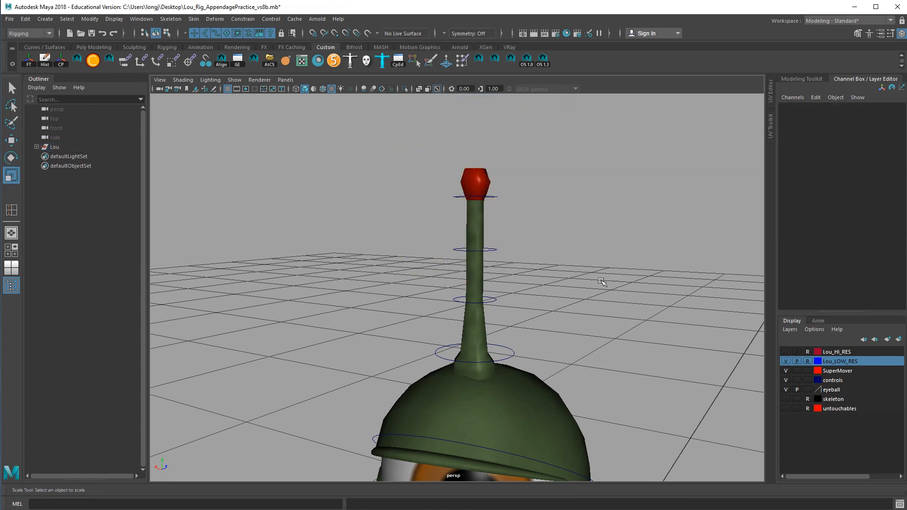
Step: Reset the eyeball's Rotate X, Y and Z to 0
{"action": "right_click_drag", "start_coordinate": [643, 331], "coordinate": [398, 324], "text": "alt"}
{"action": "left_click_drag", "start_coordinate": [399, 324], "coordinate": [432, 317], "text": "alt"}
{"action": "right_click_drag", "start_coordinate": [433, 318], "coordinate": [556, 331], "text": "alt"}
{"action": "middle_click_drag", "start_coordinate": [565, 359], "coordinate": [578, 264], "text": "alt"}
{"action": "right_click_drag", "start_coordinate": [586, 298], "coordinate": [547, 322], "text": "alt"}
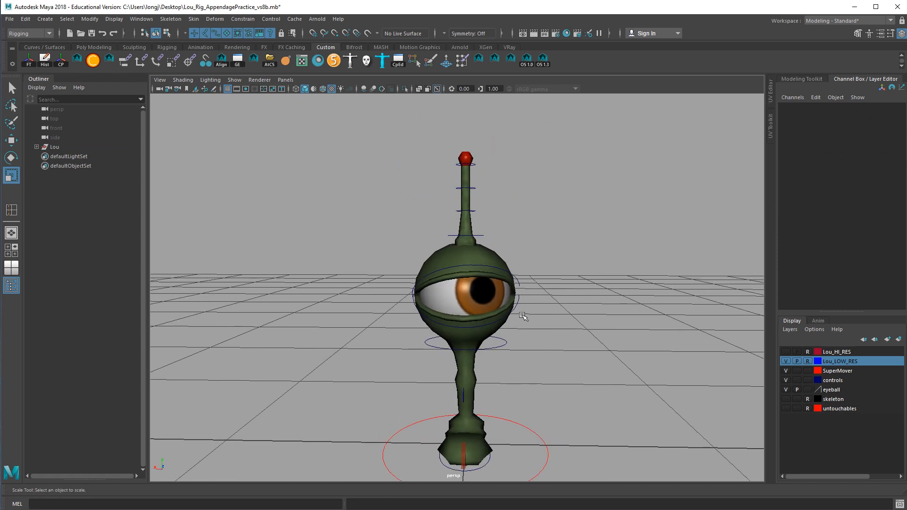
{"action": "left_click", "coordinate": [477, 308]}
{"action": "left_click_drag", "start_coordinate": [886, 114], "coordinate": [888, 129]}
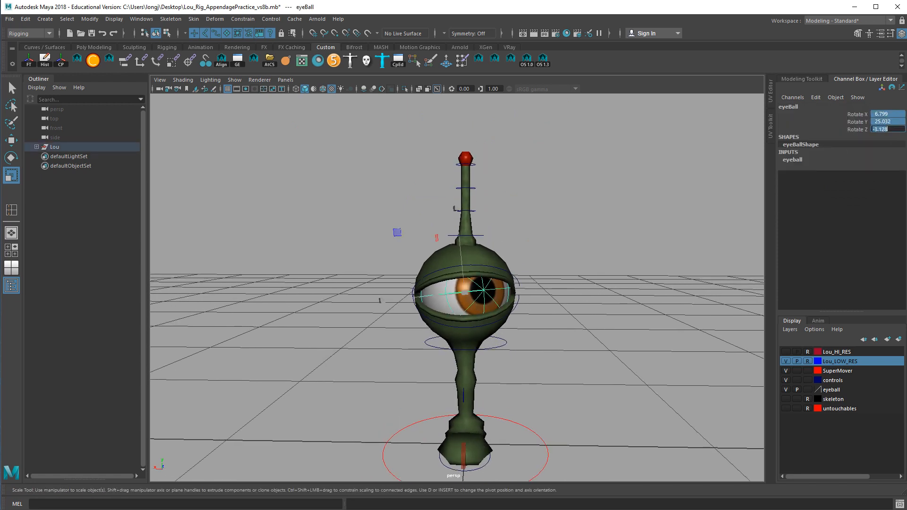
{"action": "type", "text": "0"}
{"action": "key", "text": "Return"}
{"action": "left_click", "coordinate": [599, 322]}
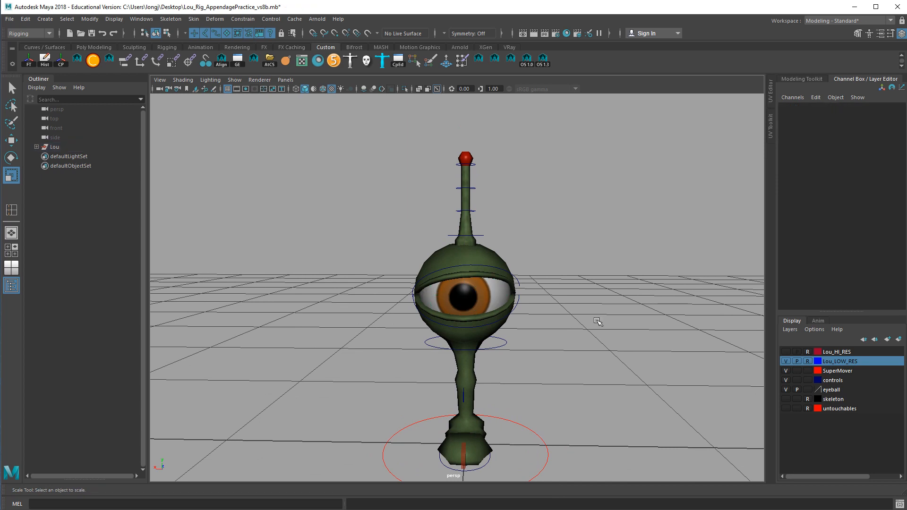
Step: Set the upper eyelid control's Rotate Z to 0 and its Rotate X to 25
{"action": "left_click", "coordinate": [511, 276]}
{"action": "left_click", "coordinate": [893, 150]}
{"action": "type", "text": "0"}
{"action": "key", "text": "Return"}
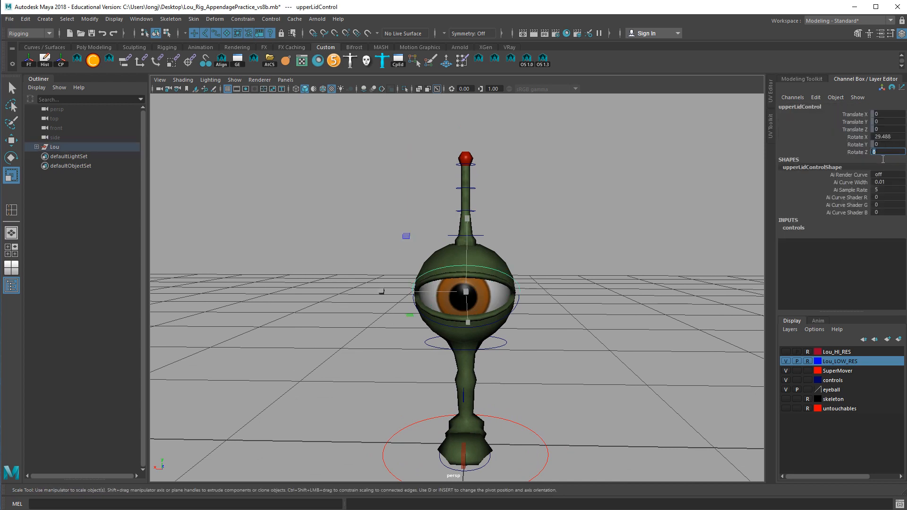
{"action": "left_click", "coordinate": [903, 138]}
{"action": "type", "text": "25"}
{"action": "key", "text": "Return"}
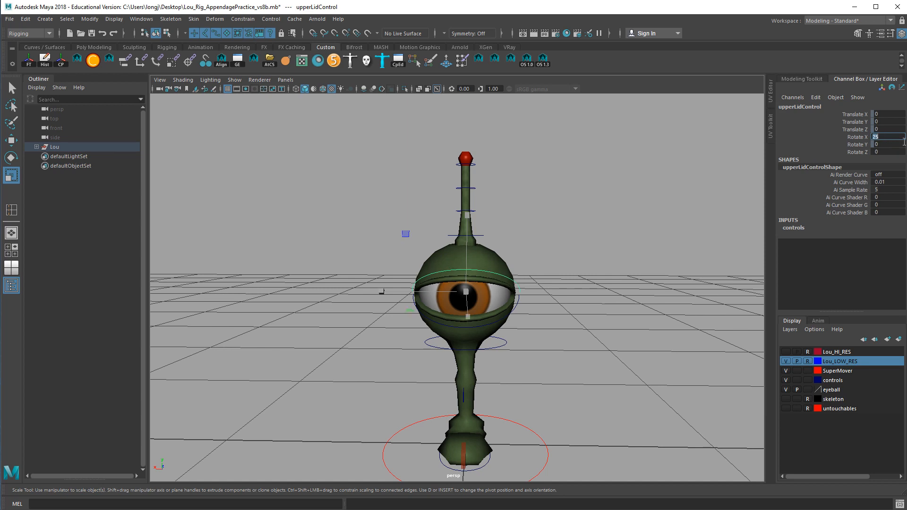
Step: Inspect the lower eyelid control's rotation and set the upper eyelid control's Rotate X to 20
{"action": "left_click", "coordinate": [613, 298]}
{"action": "left_click_drag", "start_coordinate": [613, 298], "coordinate": [529, 317], "text": "alt"}
{"action": "left_click", "coordinate": [527, 316]}
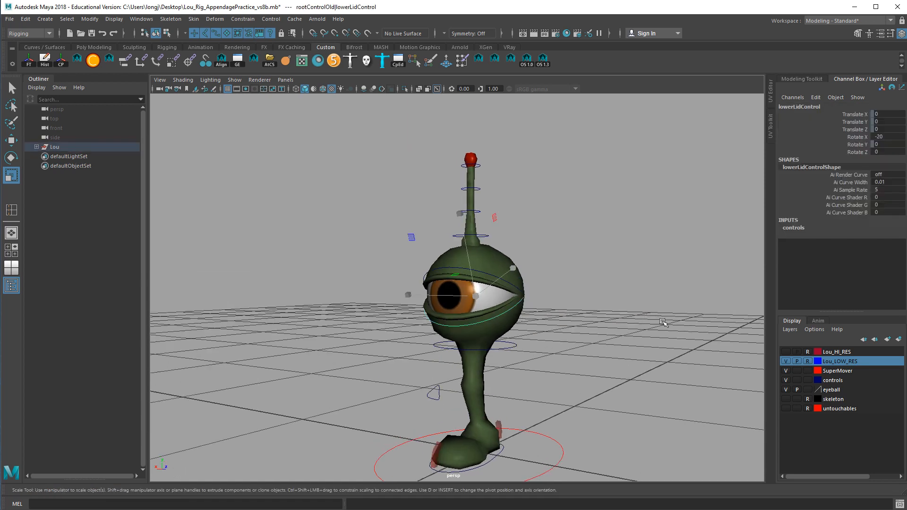
{"action": "left_click", "coordinate": [604, 311]}
{"action": "left_click", "coordinate": [510, 285]}
{"action": "left_click", "coordinate": [889, 138]}
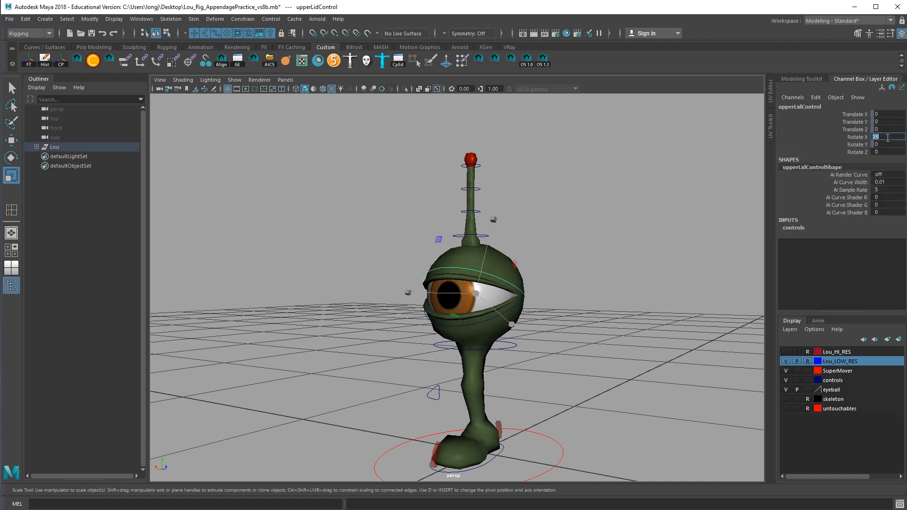
{"action": "type", "text": "20"}
{"action": "key", "text": "Return"}
{"action": "left_click", "coordinate": [604, 425]}
{"action": "left_click_drag", "start_coordinate": [603, 425], "coordinate": [543, 427], "text": "alt"}
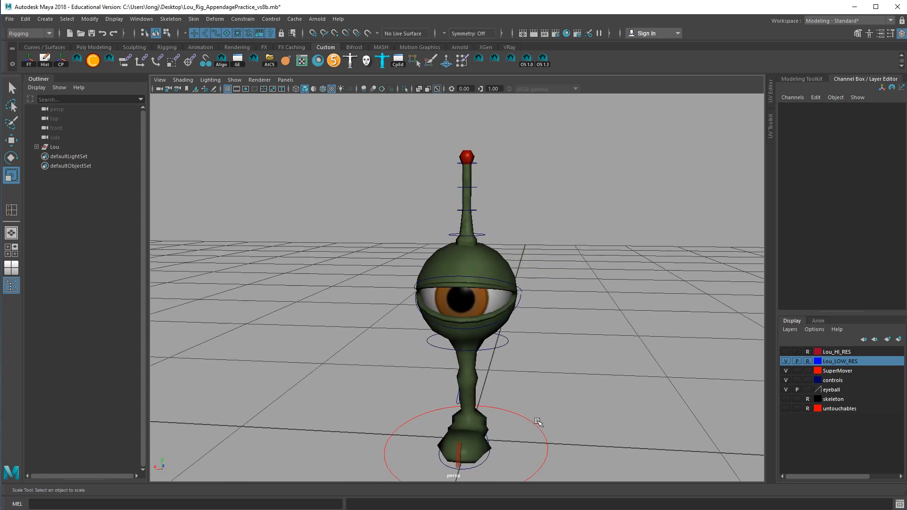
{"action": "left_click", "coordinate": [511, 351]}
{"action": "left_click", "coordinate": [574, 378]}
{"action": "left_click_drag", "start_coordinate": [574, 378], "coordinate": [528, 391], "text": "alt"}
{"action": "left_click_drag", "start_coordinate": [555, 362], "coordinate": [543, 297], "text": "alt"}
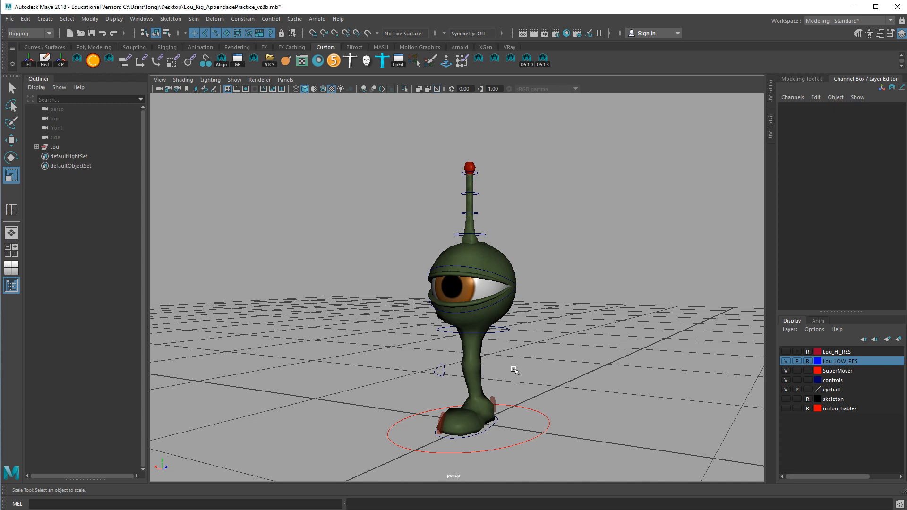
{"action": "left_click_drag", "start_coordinate": [504, 373], "coordinate": [539, 362], "text": "alt"}
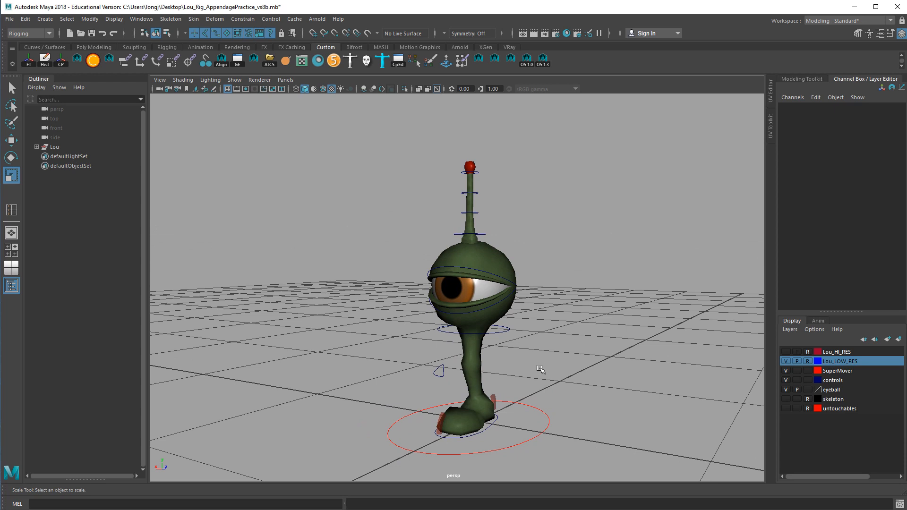
{"action": "key", "text": "super"}
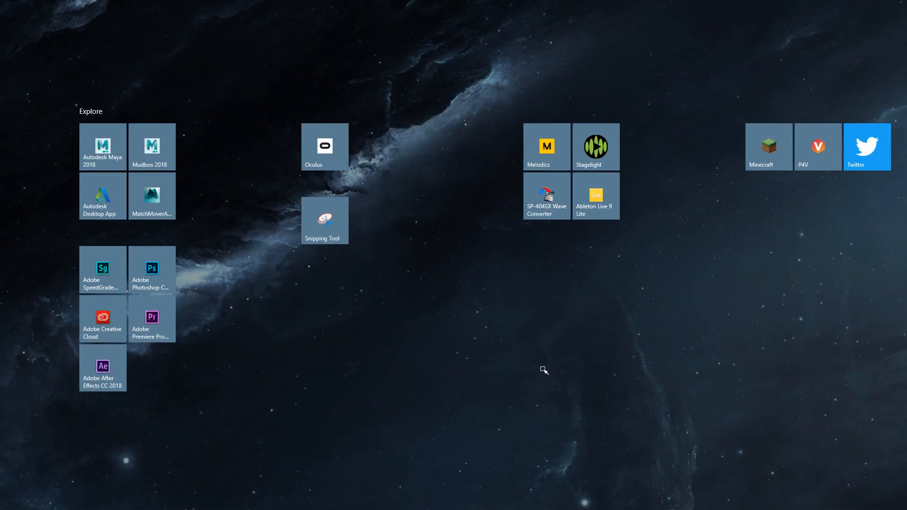
{"action": "key", "text": "super"}
{"action": "left_click_drag", "start_coordinate": [542, 366], "coordinate": [544, 370], "text": "alt"}
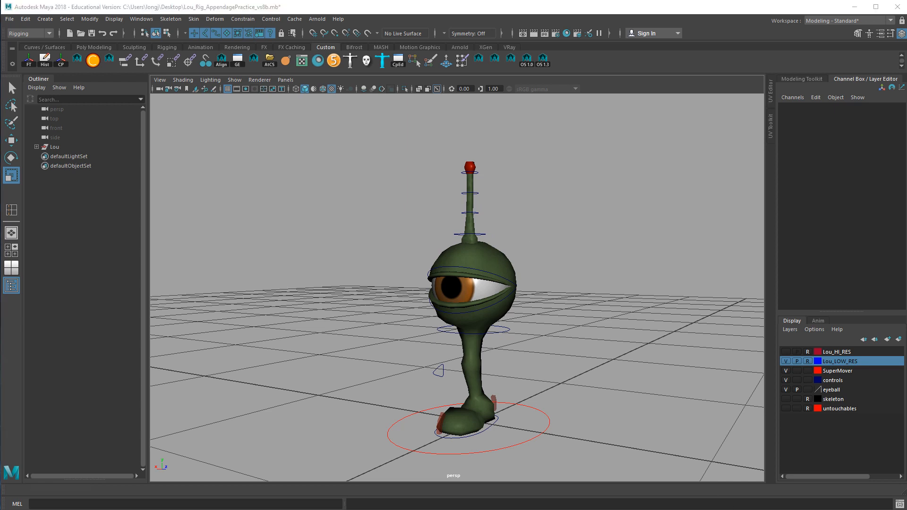
Step: Identify the controls display layer by toggling its visibility, and change the layer's colour to green
{"action": "mouse_move", "coordinate": [508, 252]}
{"action": "left_mouse_down", "text": "alt"}
{"action": "mouse_move", "coordinate": [534, 255]}
{"action": "mouse_move", "coordinate": [500, 258]}
{"action": "mouse_move", "coordinate": [516, 256]}
{"action": "left_mouse_up", "text": "alt"}
{"action": "right_click_drag", "start_coordinate": [516, 257], "coordinate": [647, 292], "text": "alt"}
{"action": "middle_click_drag", "start_coordinate": [557, 208], "coordinate": [550, 313], "text": "alt"}
{"action": "right_click_drag", "start_coordinate": [550, 313], "coordinate": [534, 312], "text": "alt"}
{"action": "left_click_drag", "start_coordinate": [535, 313], "coordinate": [541, 267], "text": "alt"}
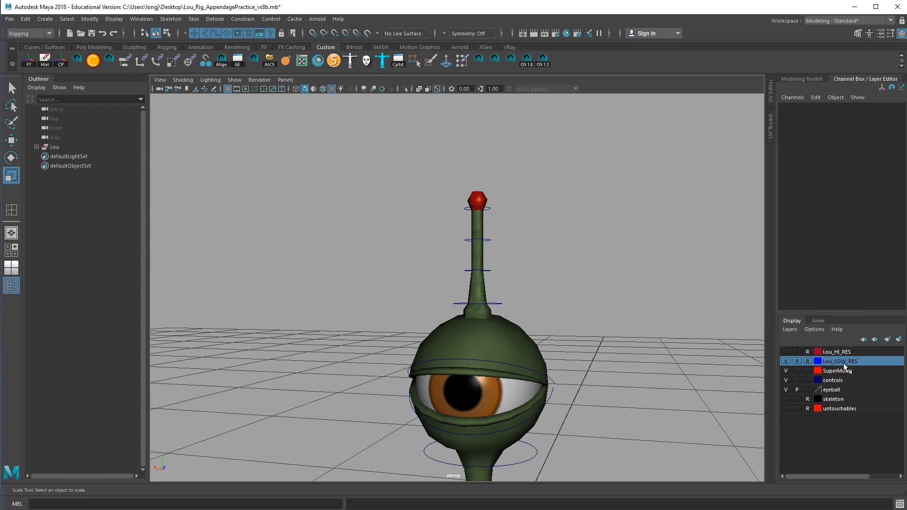
{"action": "left_click", "coordinate": [788, 382]}
{"action": "left_click", "coordinate": [788, 382]}
{"action": "double_click", "coordinate": [837, 382]}
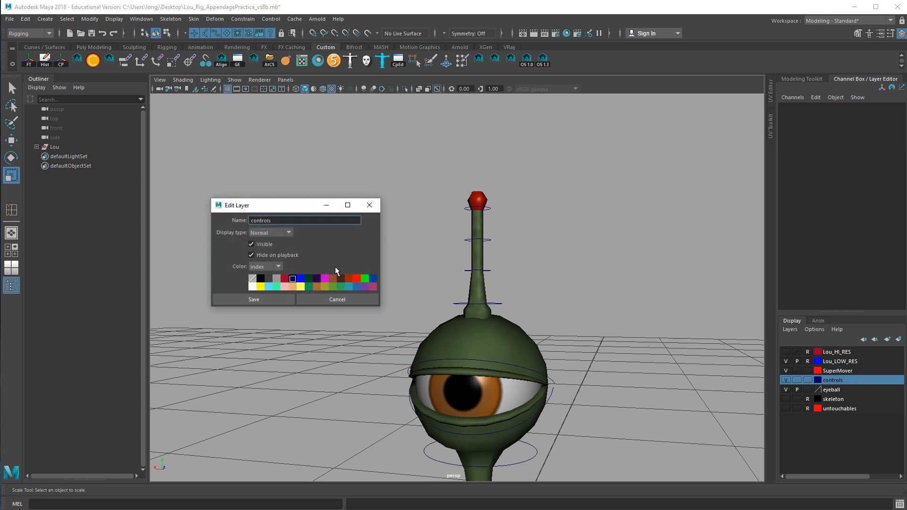
{"action": "left_click", "coordinate": [308, 286]}
{"action": "left_click", "coordinate": [270, 302]}
Step: Examine the recoloured control curves around Lou's head and antenna from several angles
{"action": "mouse_move", "coordinate": [631, 352]}
{"action": "left_mouse_down", "text": "alt"}
{"action": "mouse_move", "coordinate": [557, 355]}
{"action": "mouse_move", "coordinate": [632, 359]}
{"action": "left_mouse_up", "text": "alt"}
{"action": "middle_click_drag", "start_coordinate": [634, 360], "coordinate": [650, 247], "text": "alt"}
{"action": "right_click_drag", "start_coordinate": [651, 247], "coordinate": [554, 273], "text": "alt"}
{"action": "left_click_drag", "start_coordinate": [554, 273], "coordinate": [557, 245], "text": "alt"}
{"action": "right_click_drag", "start_coordinate": [528, 282], "coordinate": [643, 291], "text": "alt"}
{"action": "left_click_drag", "start_coordinate": [642, 291], "coordinate": [577, 316], "text": "alt"}
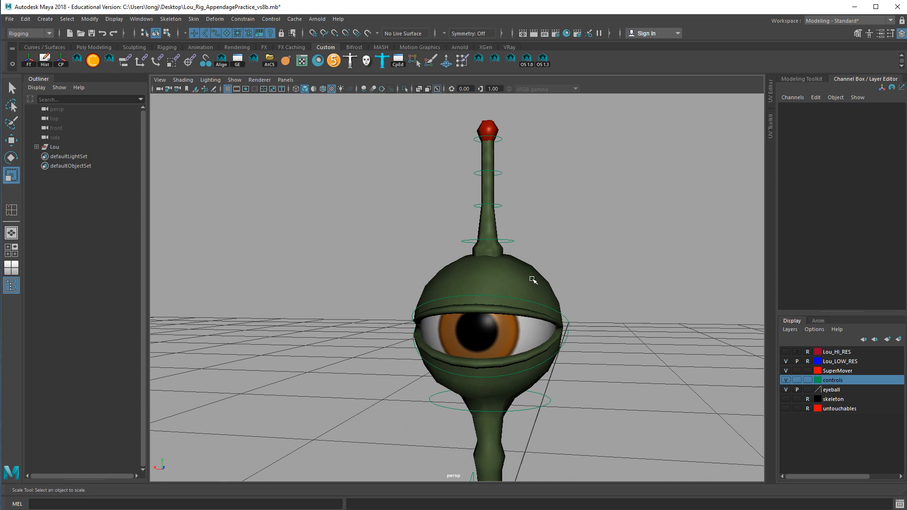
{"action": "left_click_drag", "start_coordinate": [505, 306], "coordinate": [541, 364], "text": "alt"}
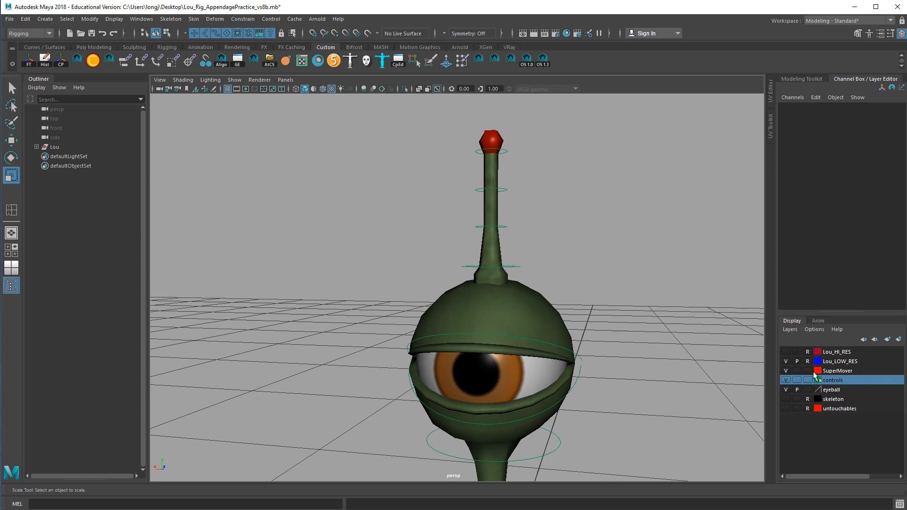
Step: Select the four antenna control curves, enable drawing overrides on antenna_control_3's shape and set its index colour to light blue
{"action": "left_click", "coordinate": [518, 274]}
{"action": "left_click", "coordinate": [506, 227], "text": "shift"}
{"action": "left_click", "coordinate": [506, 191], "text": "shift"}
{"action": "left_click", "coordinate": [507, 152], "text": "shift"}
{"action": "key", "text": "ctrl+a"}
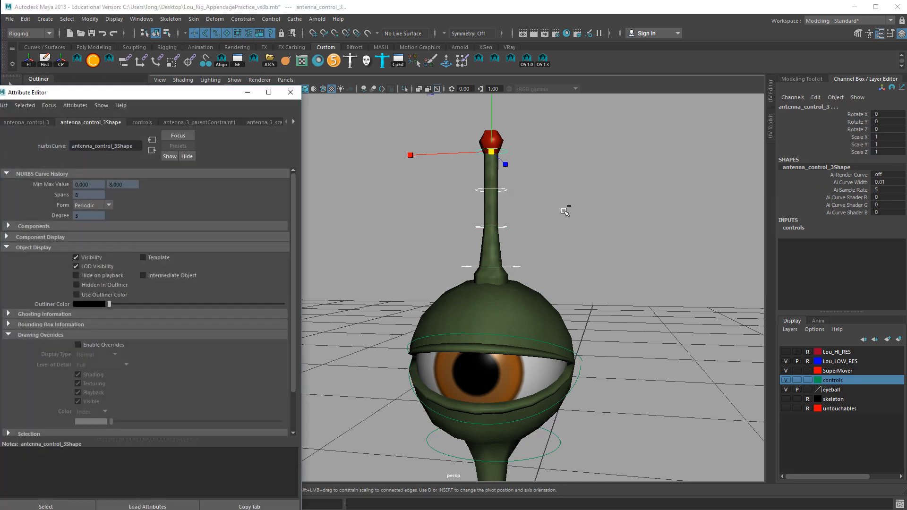
{"action": "left_click_drag", "start_coordinate": [128, 93], "coordinate": [207, 82]}
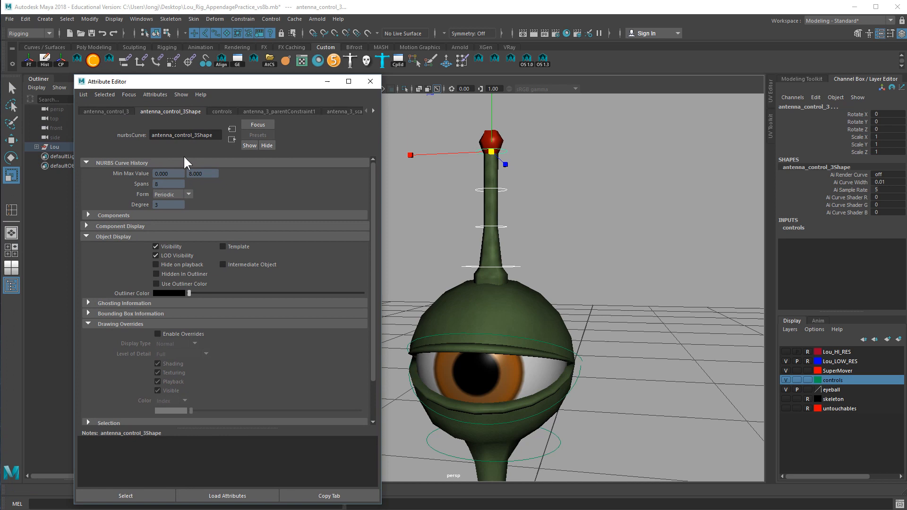
{"action": "left_click", "coordinate": [93, 321]}
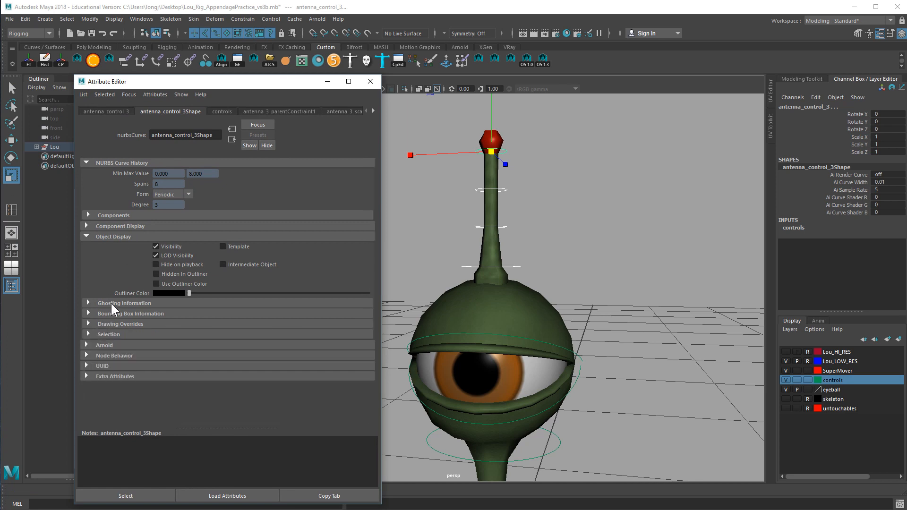
{"action": "left_click", "coordinate": [88, 236]}
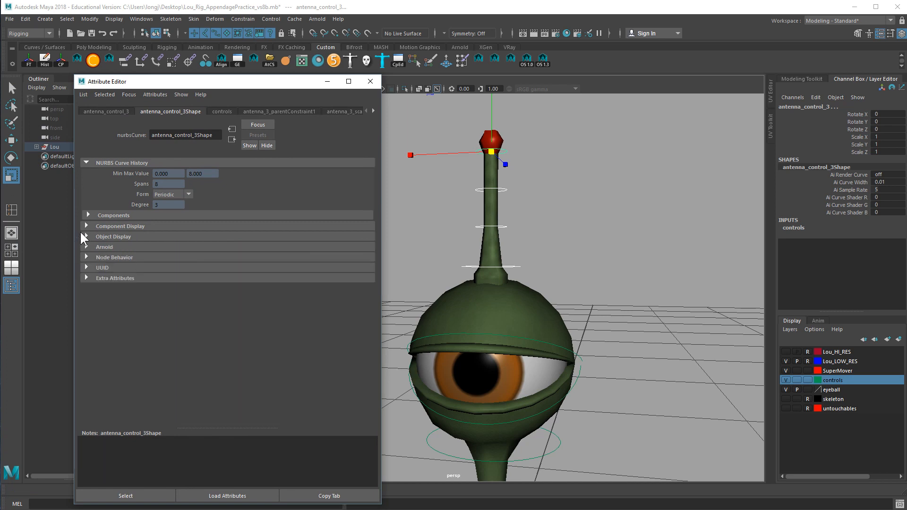
{"action": "left_click", "coordinate": [83, 235]}
{"action": "left_click", "coordinate": [97, 323]}
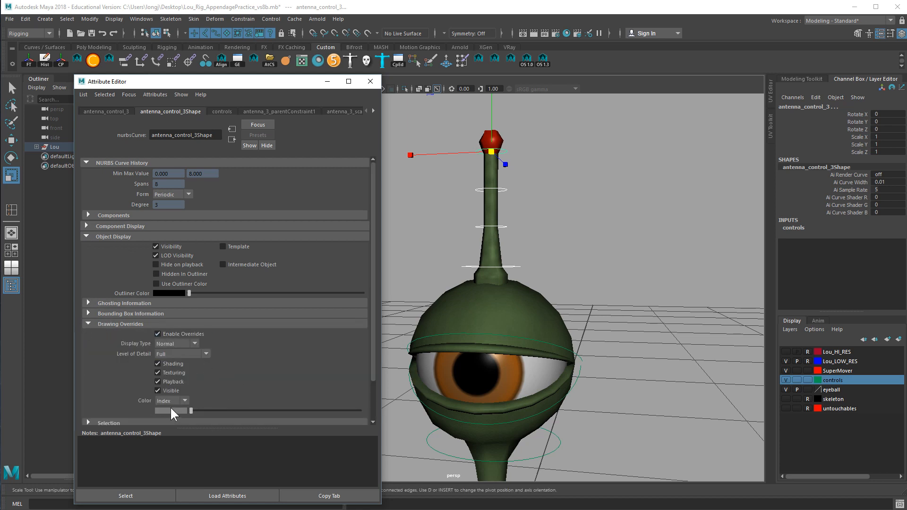
{"action": "left_click_drag", "start_coordinate": [193, 411], "coordinate": [289, 412]}
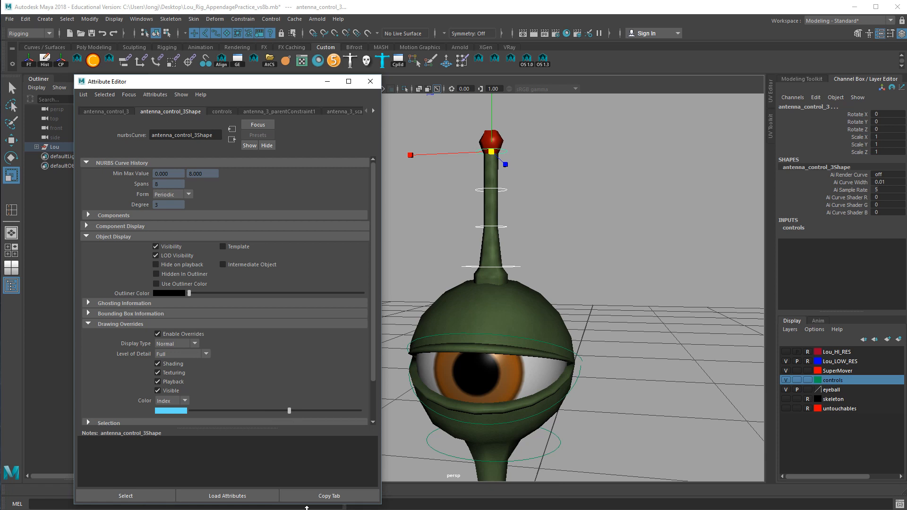
{"action": "left_click", "coordinate": [590, 265]}
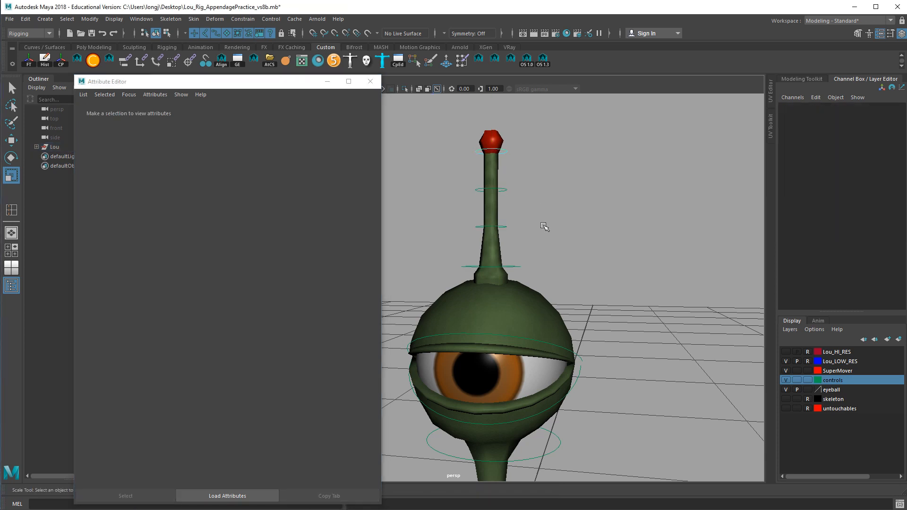
Step: Enable drawing overrides on the antenna_control_2 curve's shape, set its index colour to light blue, and close the attribute settings
{"action": "left_click", "coordinate": [509, 197]}
{"action": "left_click", "coordinate": [174, 335]}
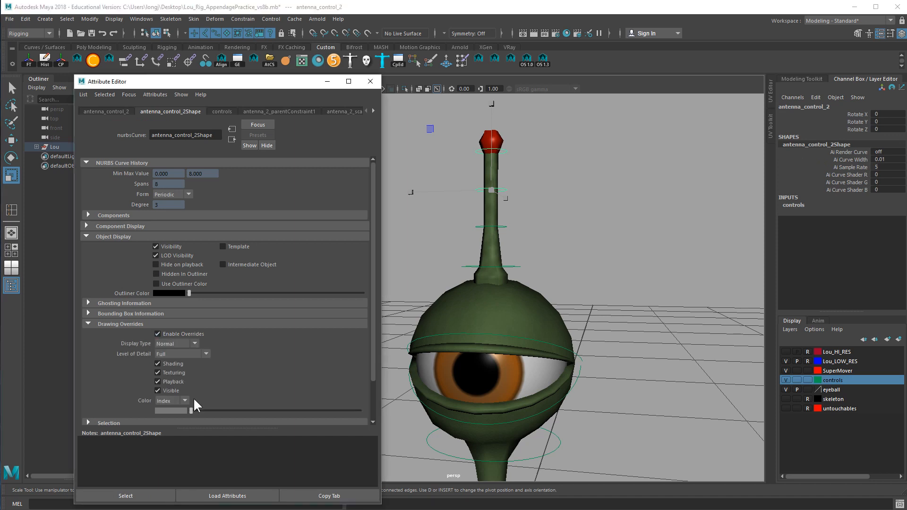
{"action": "mouse_move", "coordinate": [194, 409]}
{"action": "left_mouse_down"}
{"action": "mouse_move", "coordinate": [331, 411]}
{"action": "mouse_move", "coordinate": [357, 420]}
{"action": "left_mouse_up"}
{"action": "left_click", "coordinate": [581, 227]}
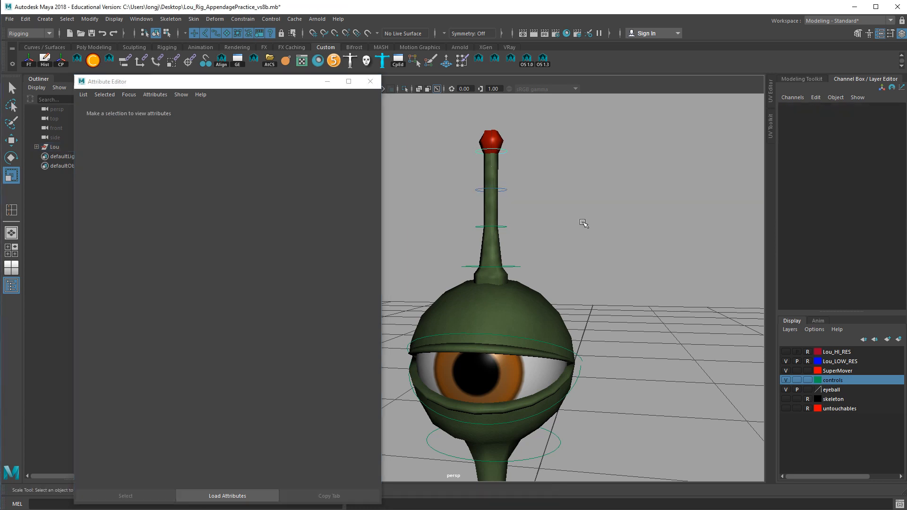
{"action": "left_click", "coordinate": [505, 197]}
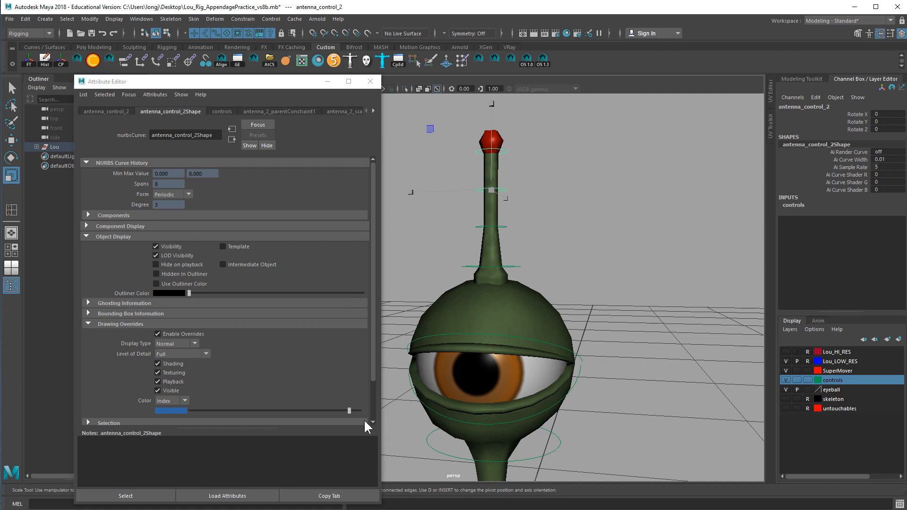
{"action": "left_click_drag", "start_coordinate": [350, 411], "coordinate": [306, 411]}
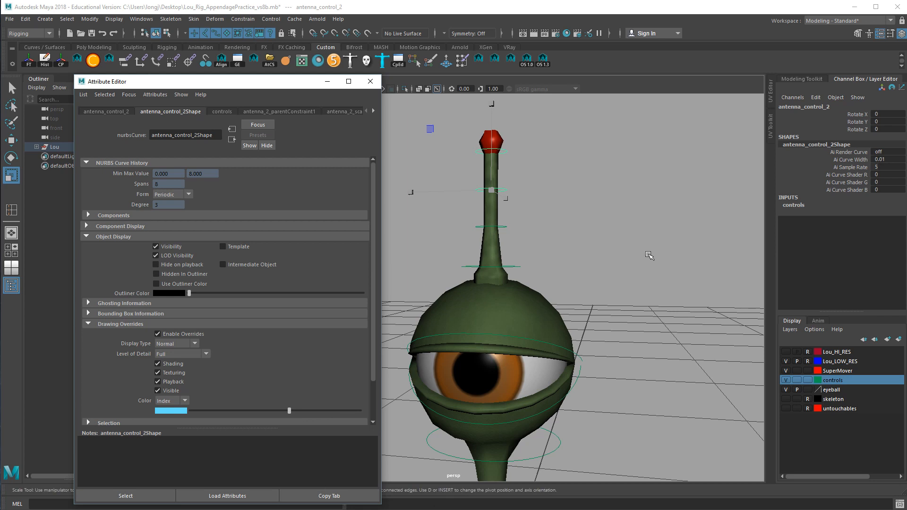
{"action": "left_click", "coordinate": [608, 234]}
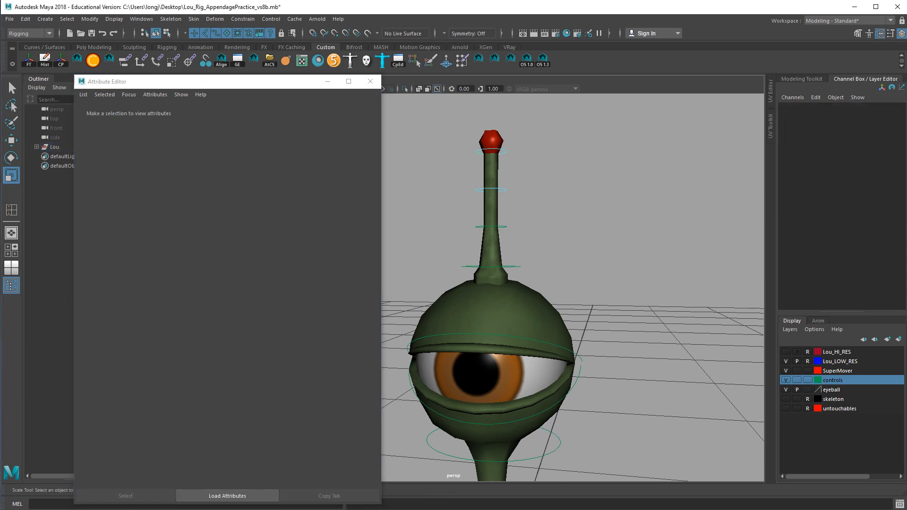
{"action": "left_click", "coordinate": [370, 81]}
Step: Try to change the index colour in the drawing overrides of the rootControl curve below Lou's head
{"action": "scroll", "coordinate": [650, 360], "scroll_direction": "down", "scroll_amount": 5}
{"action": "left_click_drag", "start_coordinate": [651, 355], "coordinate": [550, 308], "text": "alt"}
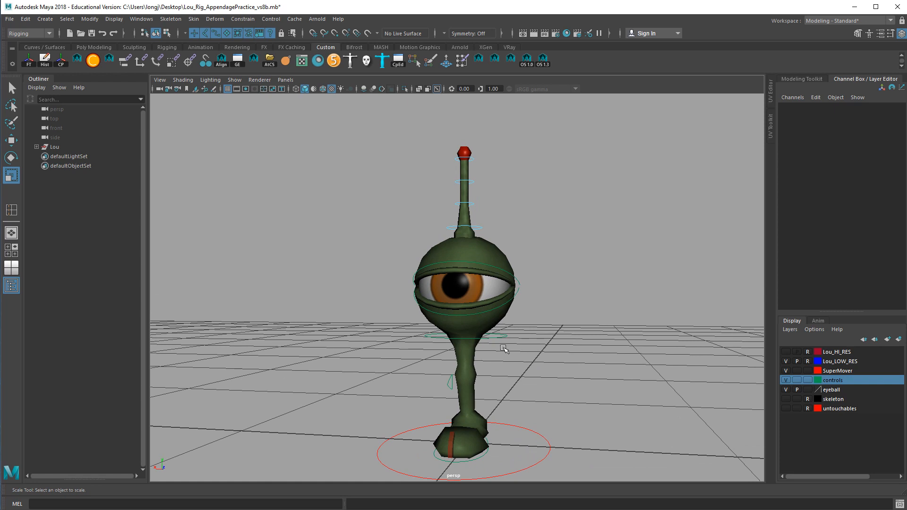
{"action": "right_click_drag", "start_coordinate": [658, 353], "coordinate": [577, 338], "text": "alt"}
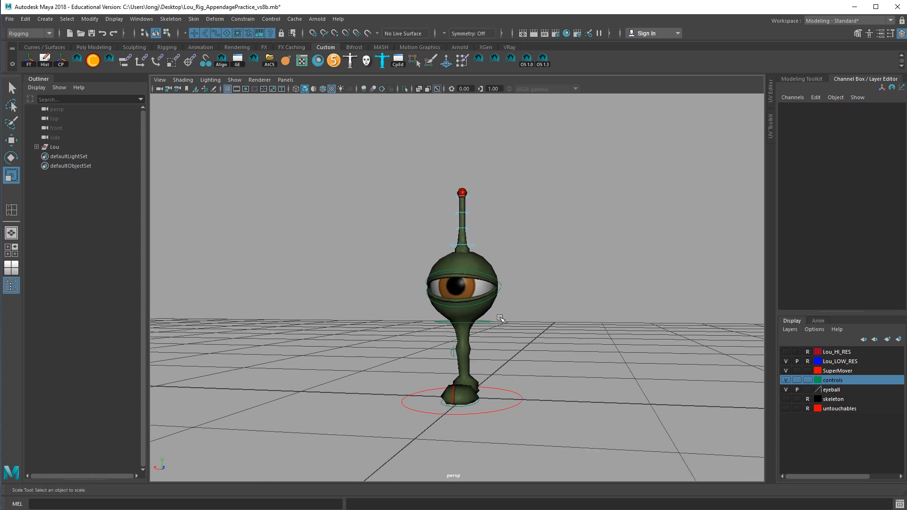
{"action": "left_click", "coordinate": [488, 329]}
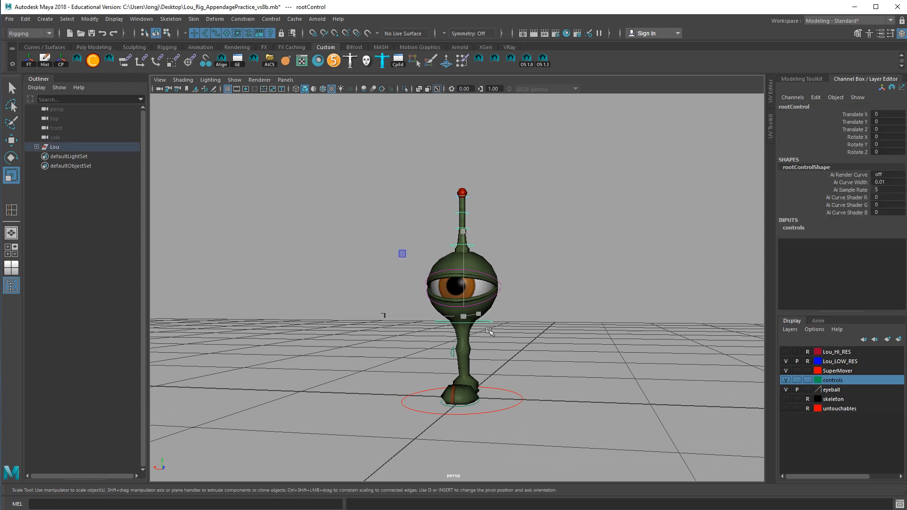
{"action": "key", "text": "ctrl+a"}
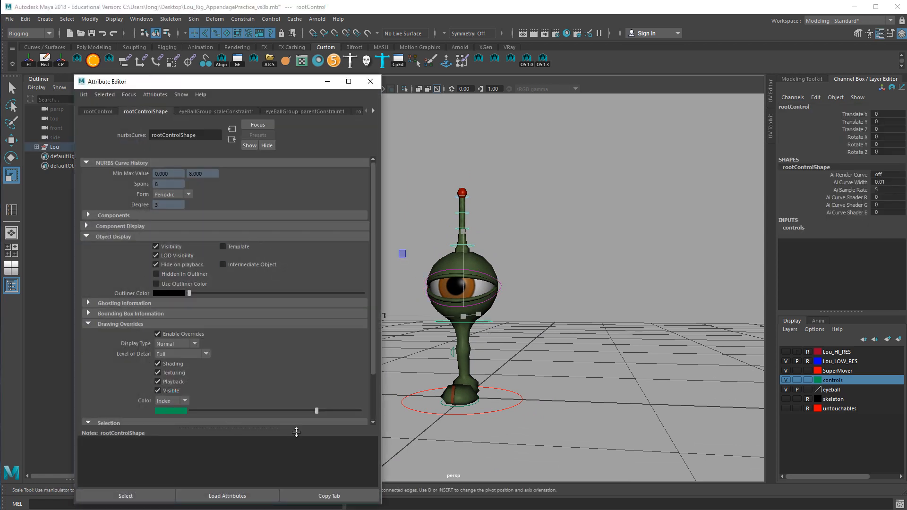
{"action": "left_click_drag", "start_coordinate": [314, 408], "coordinate": [261, 409]}
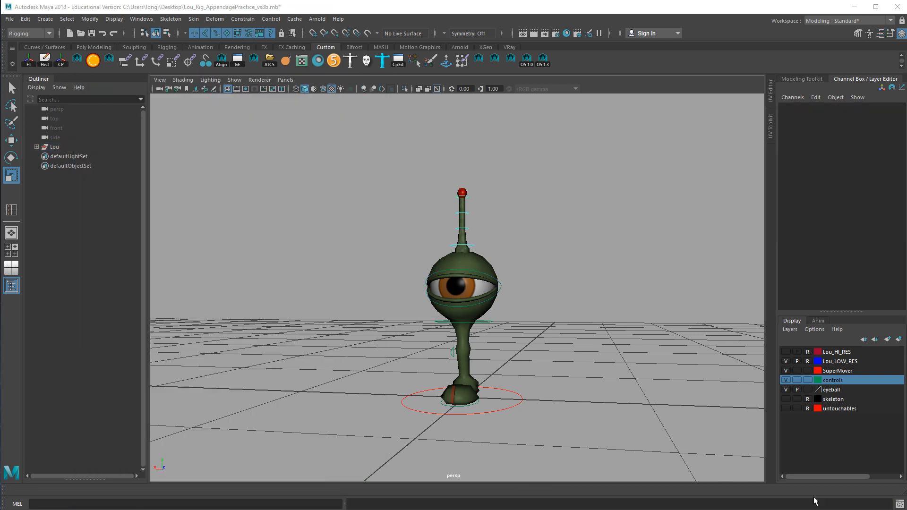
{"action": "right_click_drag", "start_coordinate": [560, 326], "coordinate": [610, 359], "text": "alt"}
{"action": "left_click_drag", "start_coordinate": [613, 361], "coordinate": [623, 379], "text": "alt"}
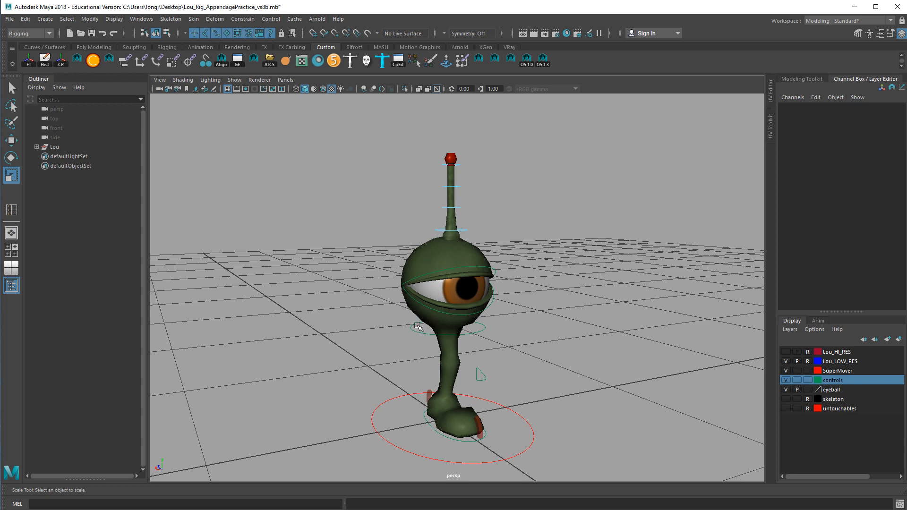
{"action": "left_click_drag", "start_coordinate": [621, 331], "coordinate": [569, 331], "text": "alt"}
{"action": "right_click_drag", "start_coordinate": [573, 331], "coordinate": [609, 344], "text": "alt"}
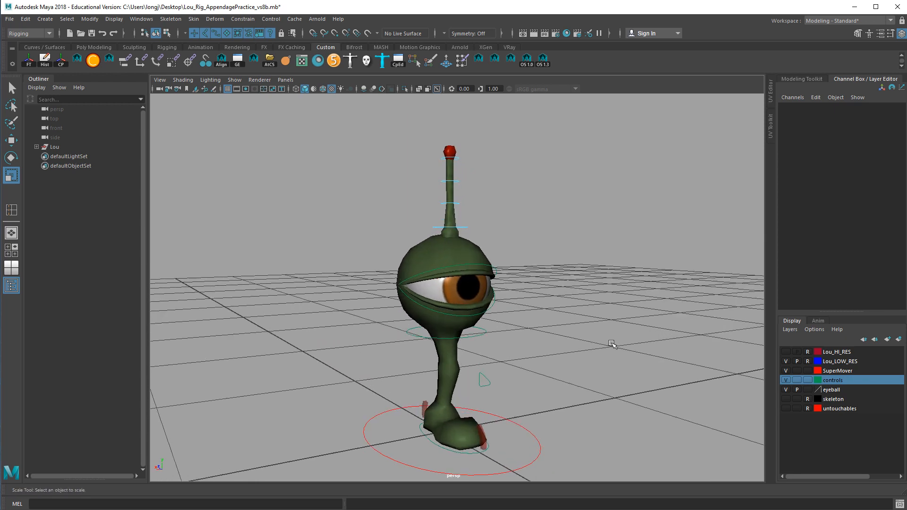
{"action": "middle_click_drag", "start_coordinate": [609, 345], "coordinate": [622, 331], "text": "alt"}
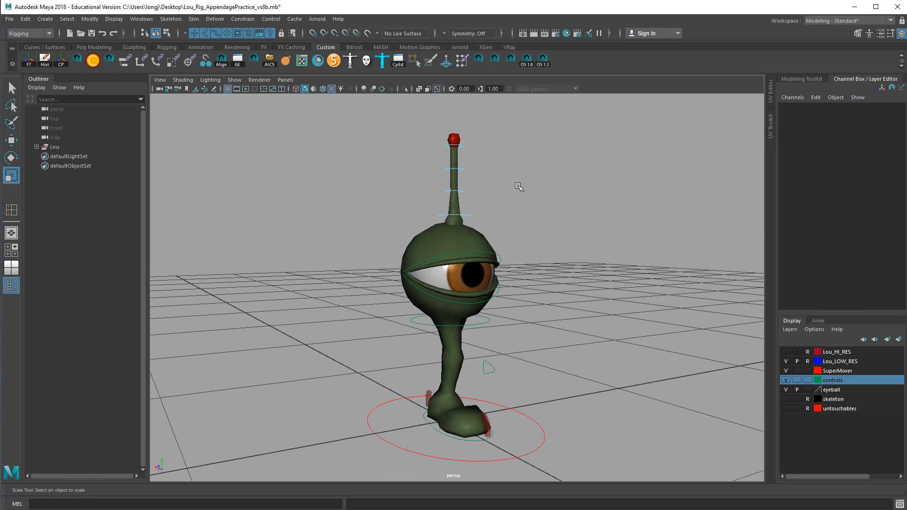